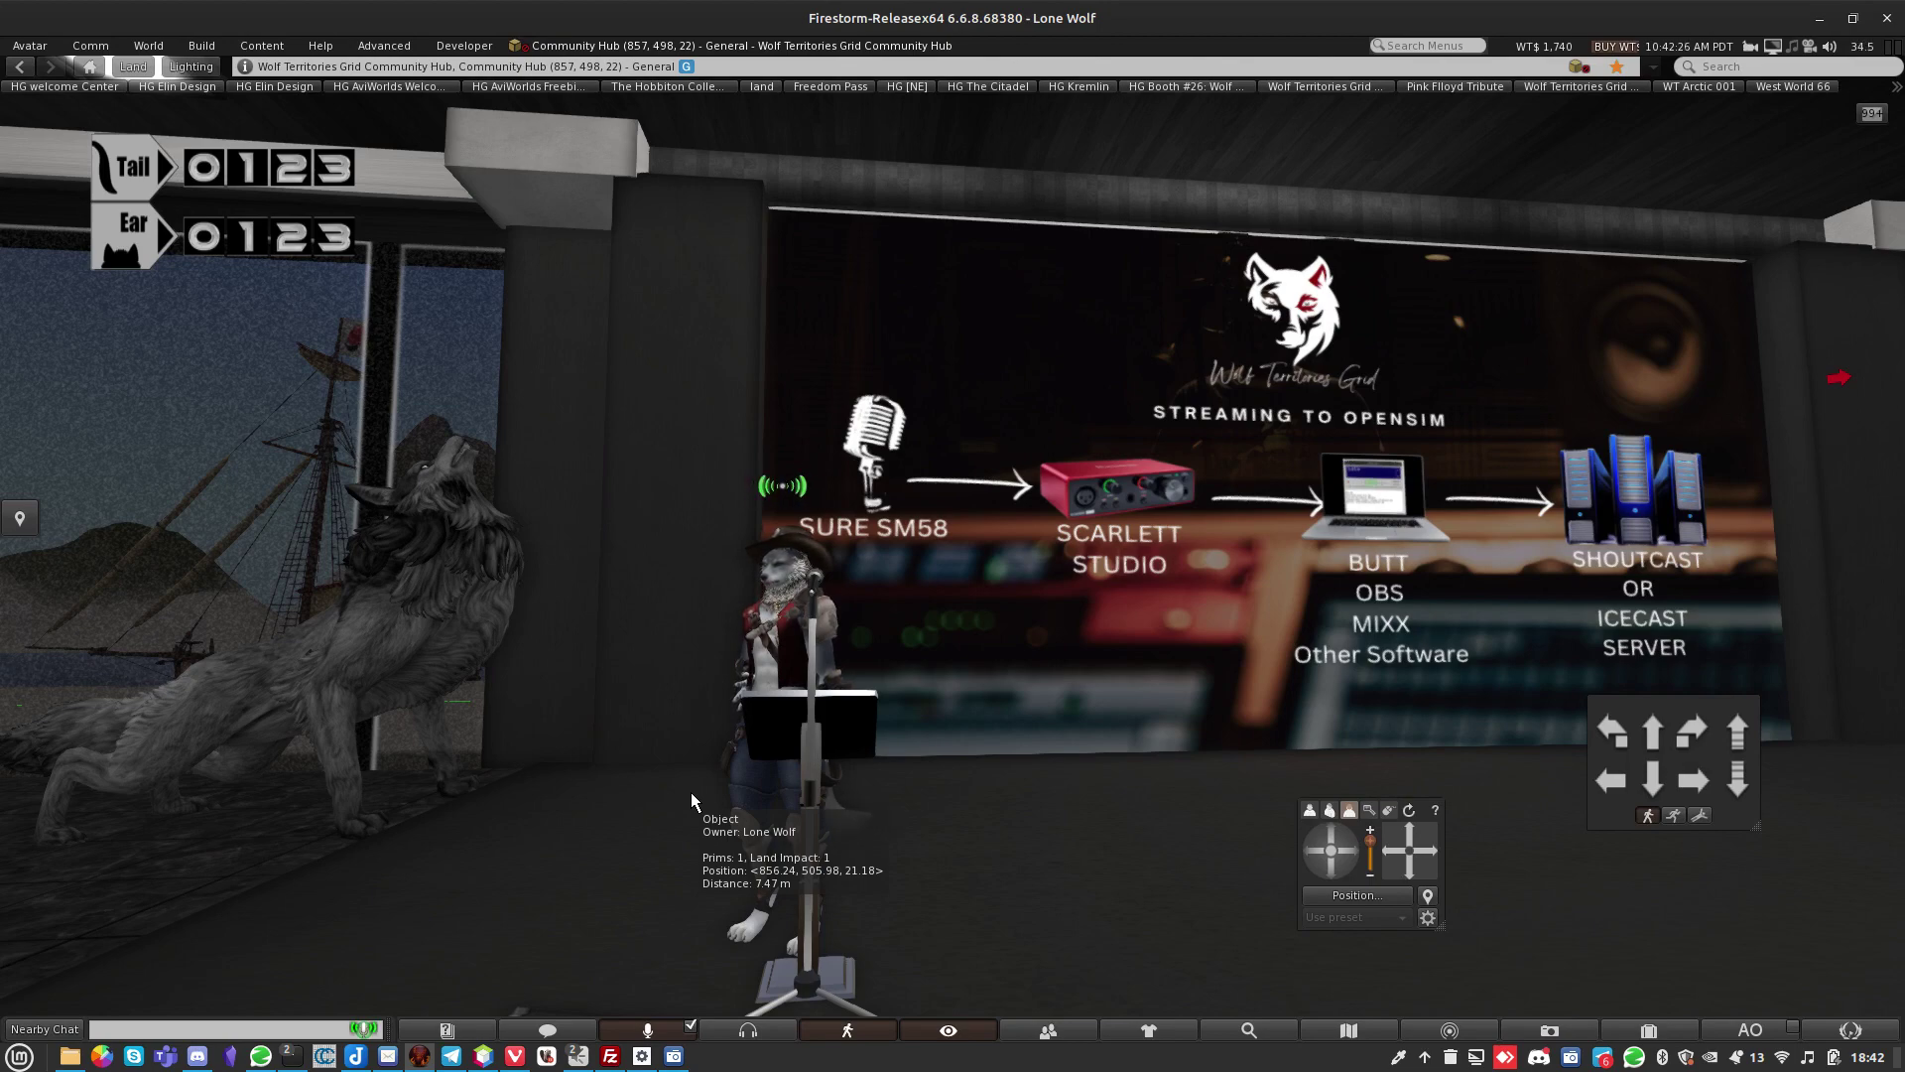
Reset the camera and orbit, pan and zoom it to frame the avatar beside the Streaming to OpenSim board.
{"action": "key", "text": "Escape"}
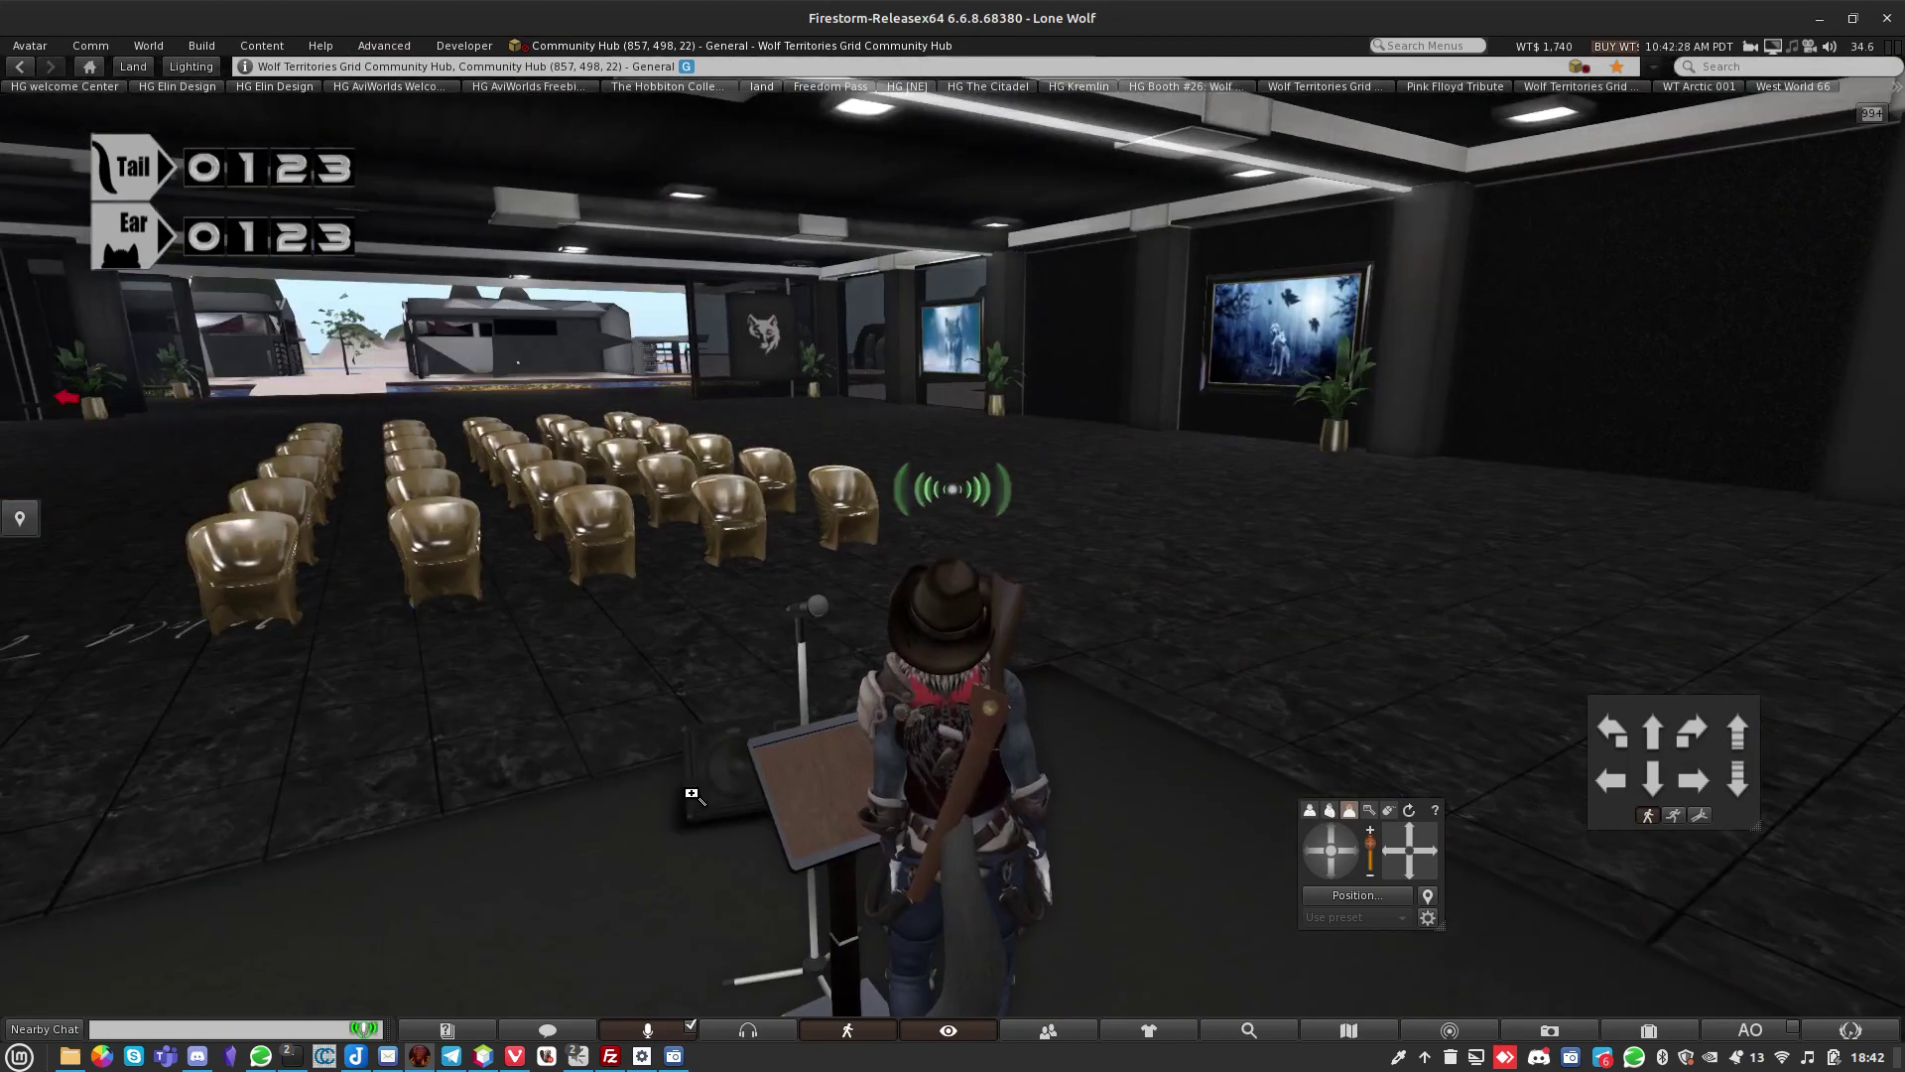
{"action": "key", "text": "ctrl+alt+Left"}
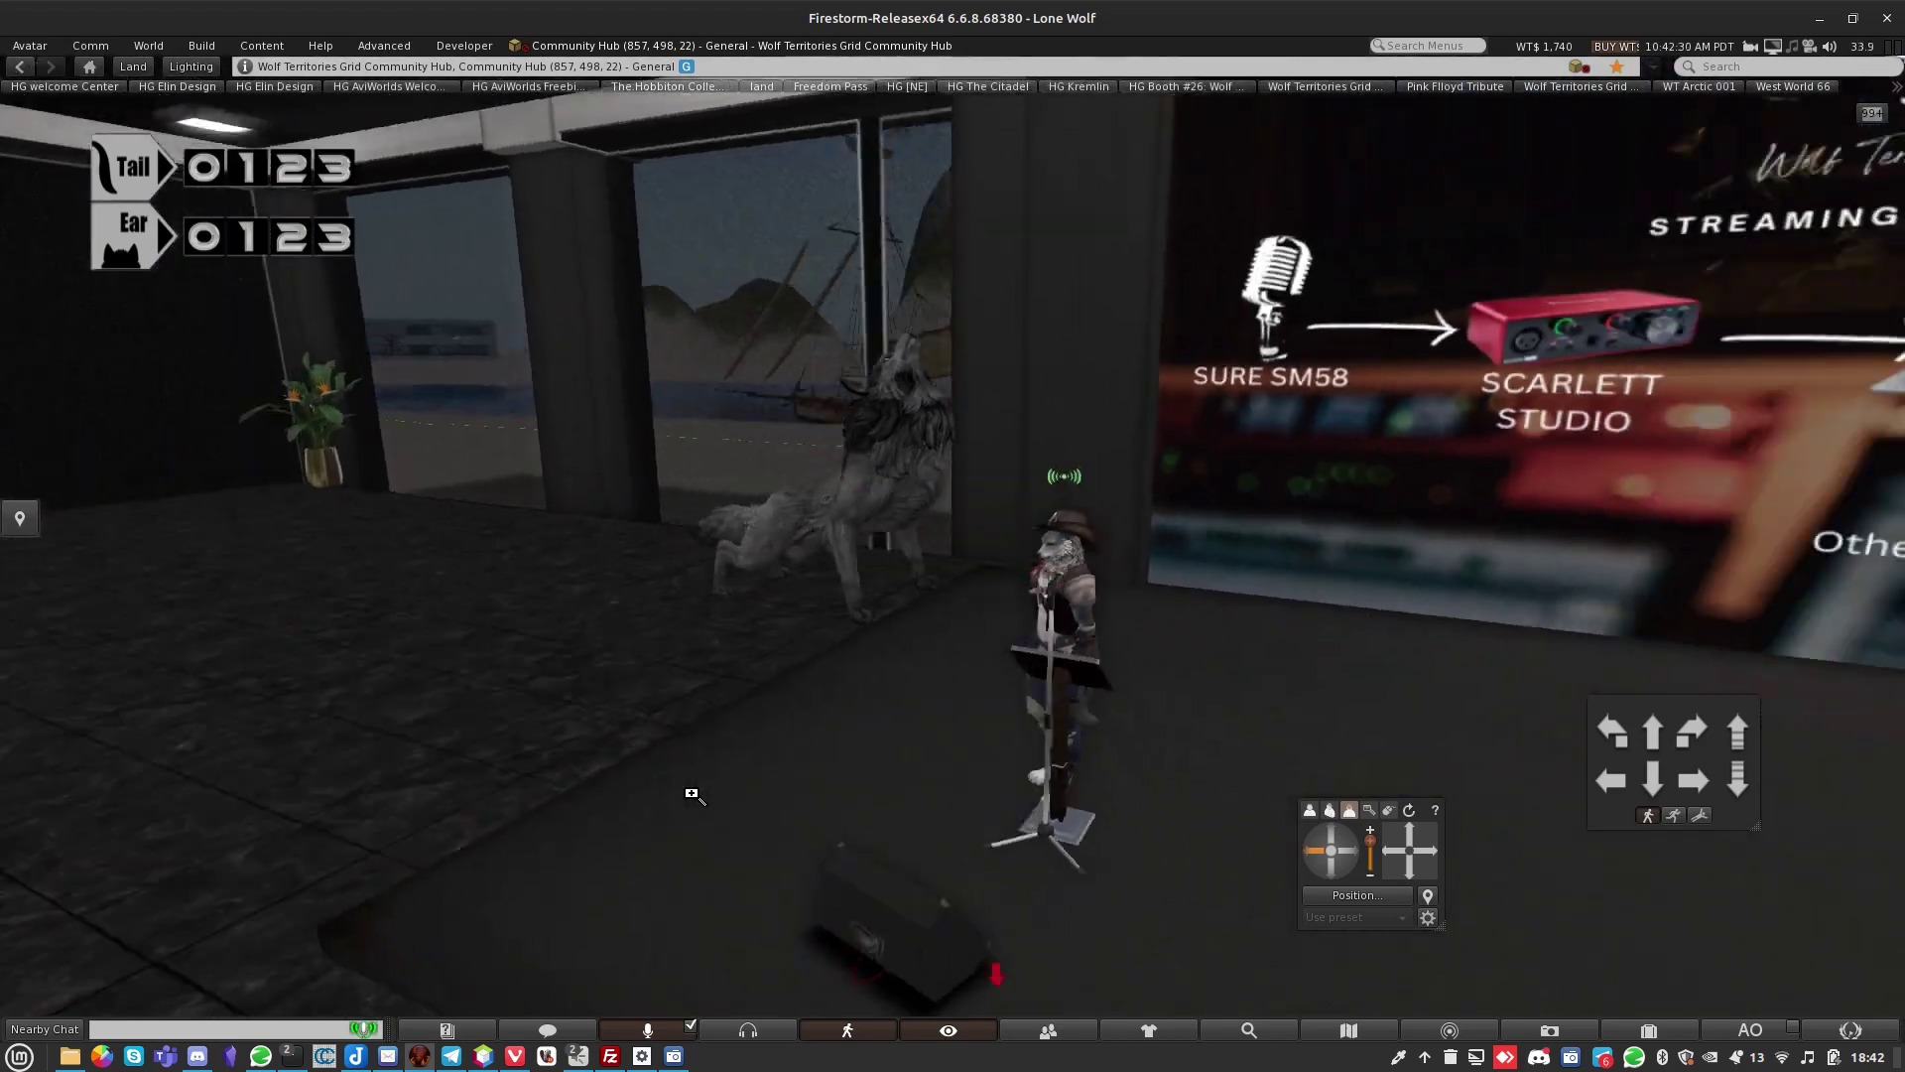
{"action": "key", "text": "ctrl+alt+Left"}
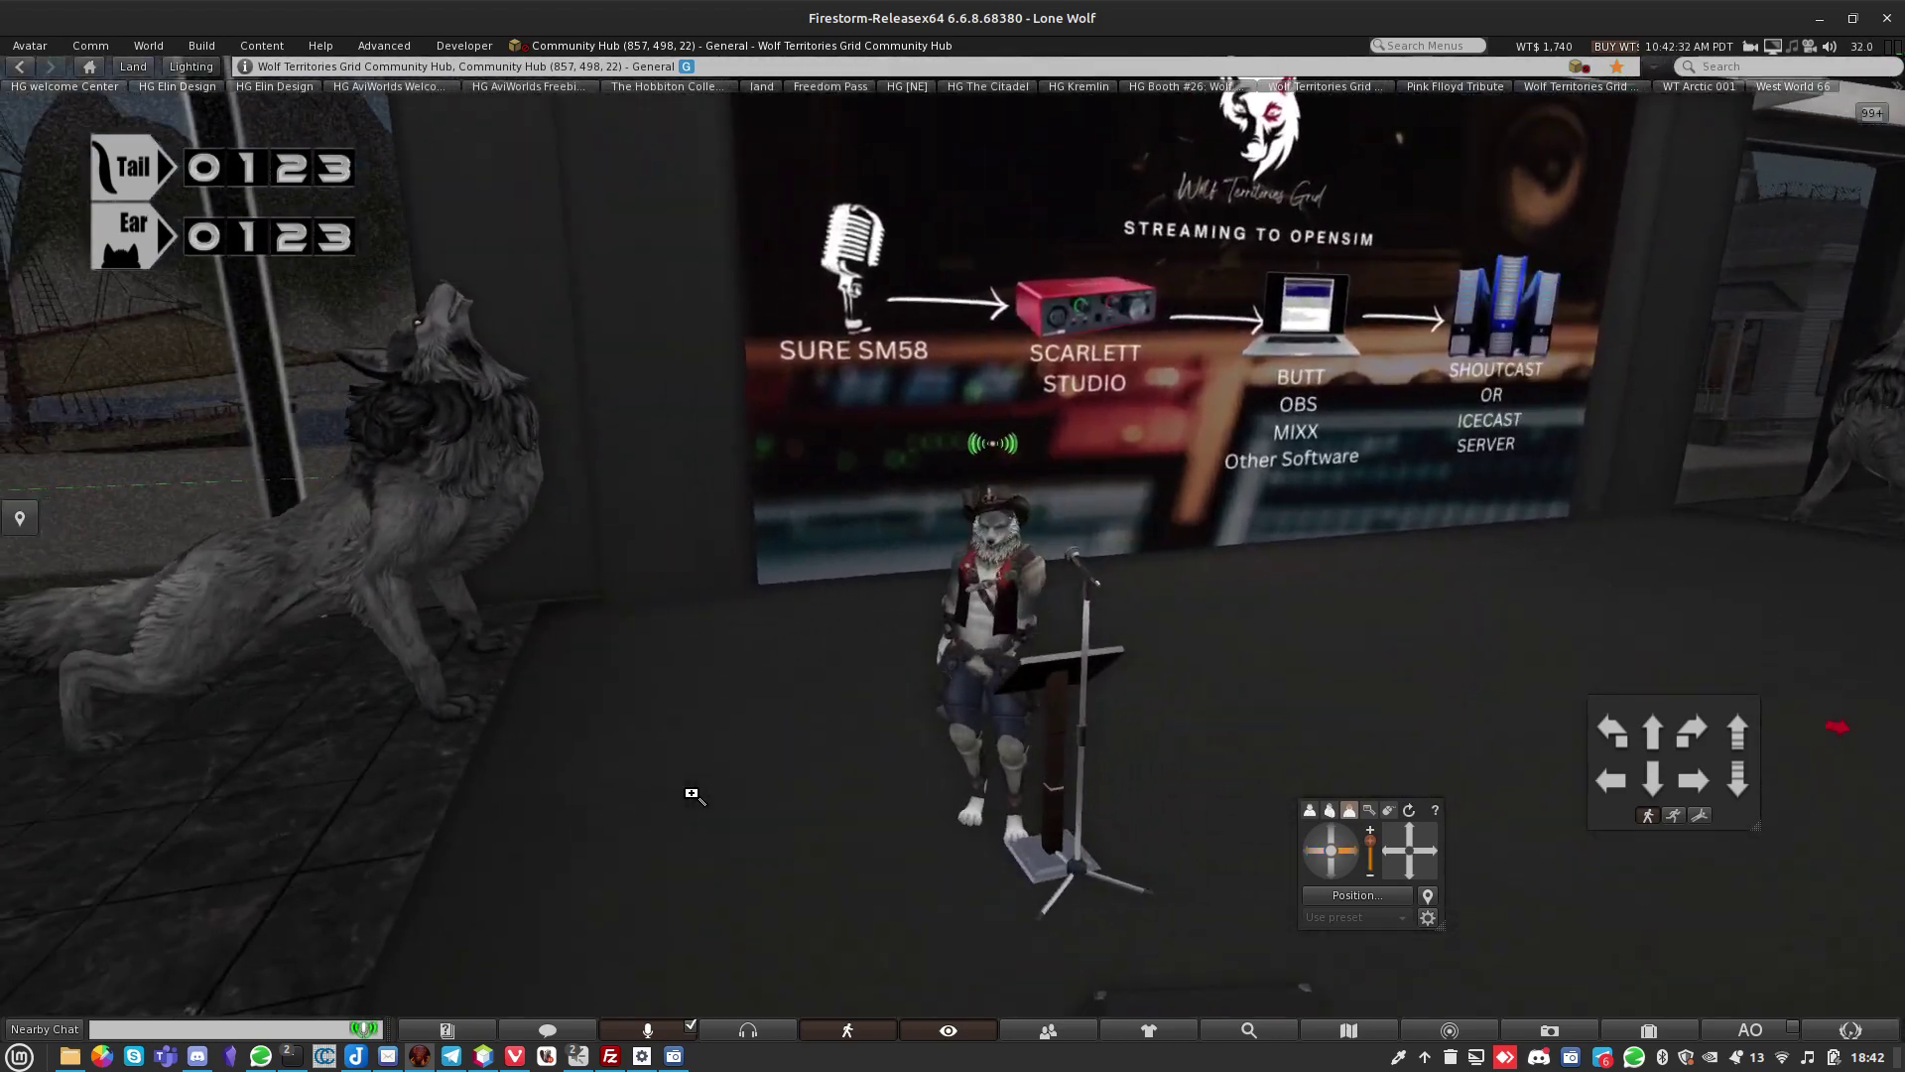
{"action": "key", "text": "ctrl+alt+Left"}
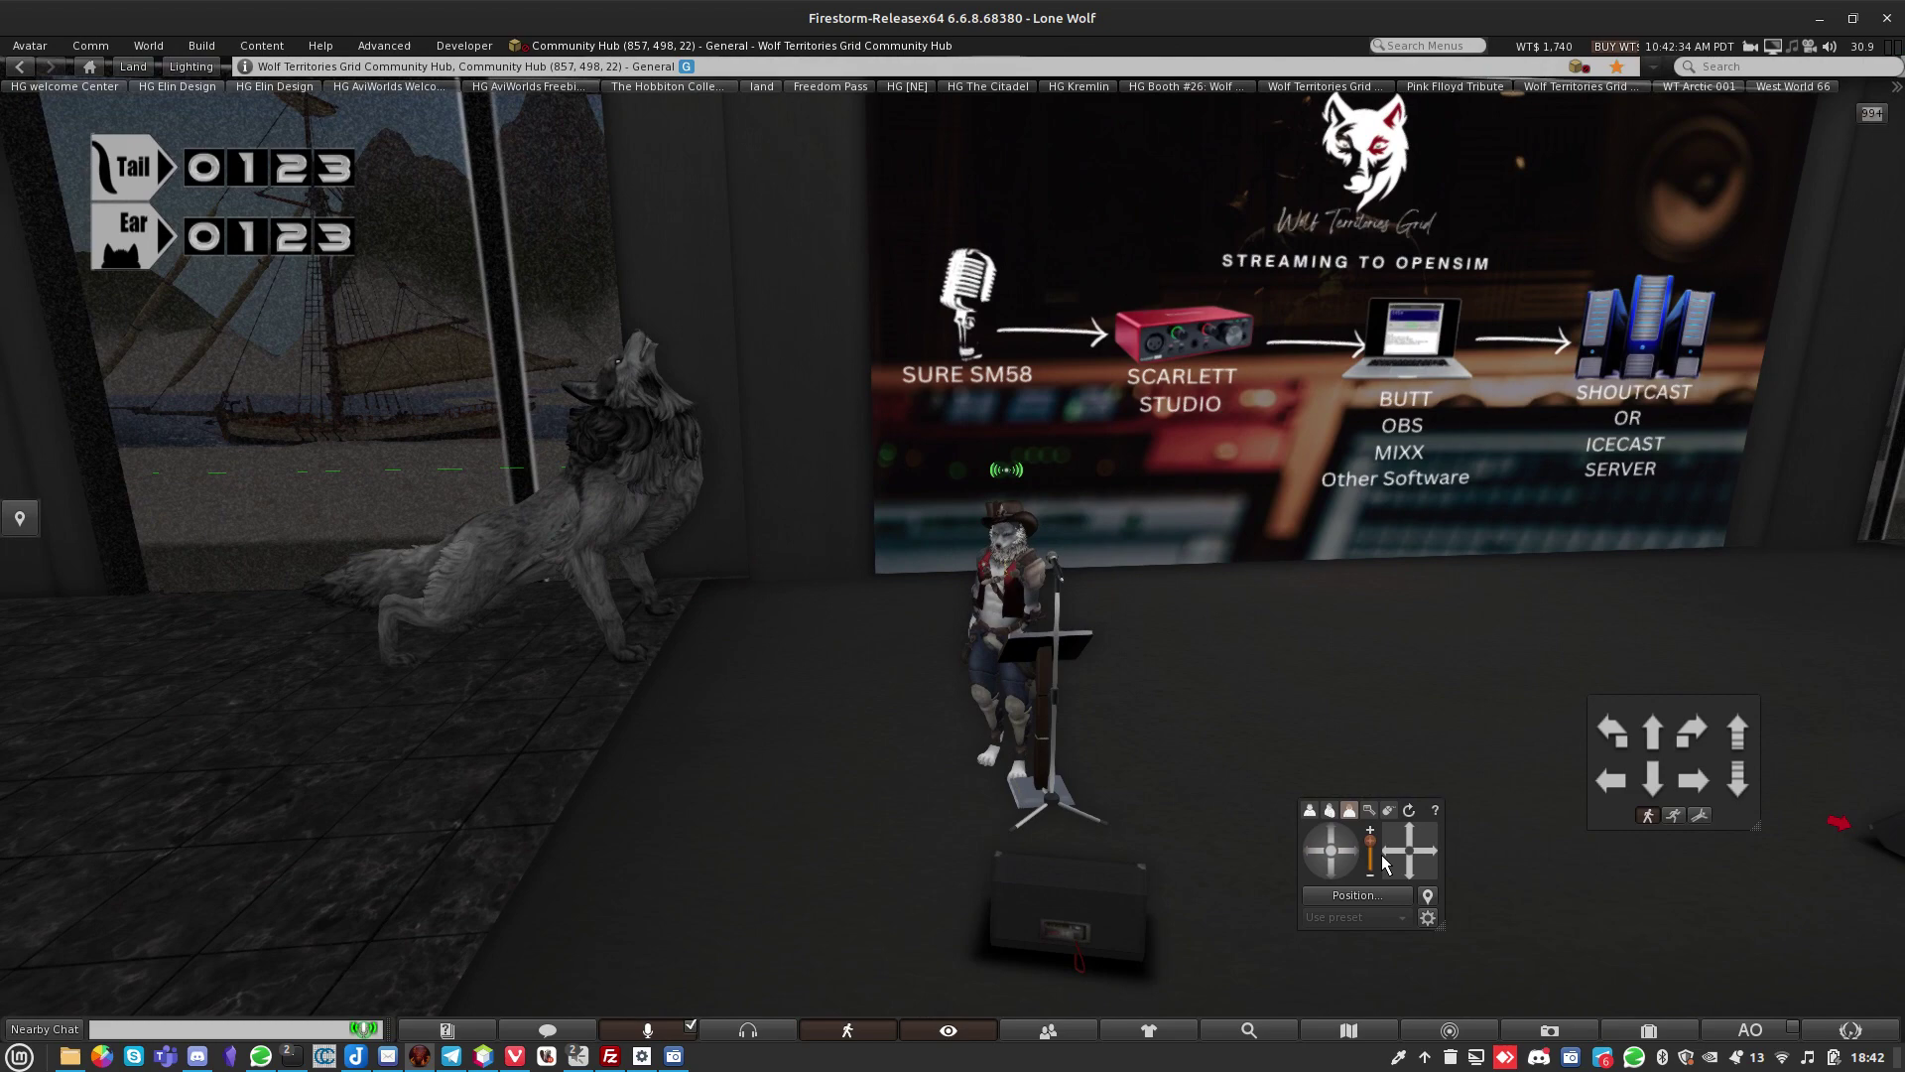
{"action": "mouse_move", "coordinate": [1426, 860]}
{"action": "left_mouse_down"}
{"action": "mouse_move", "coordinate": [1413, 871]}
{"action": "mouse_move", "coordinate": [1403, 837]}
{"action": "left_mouse_up"}
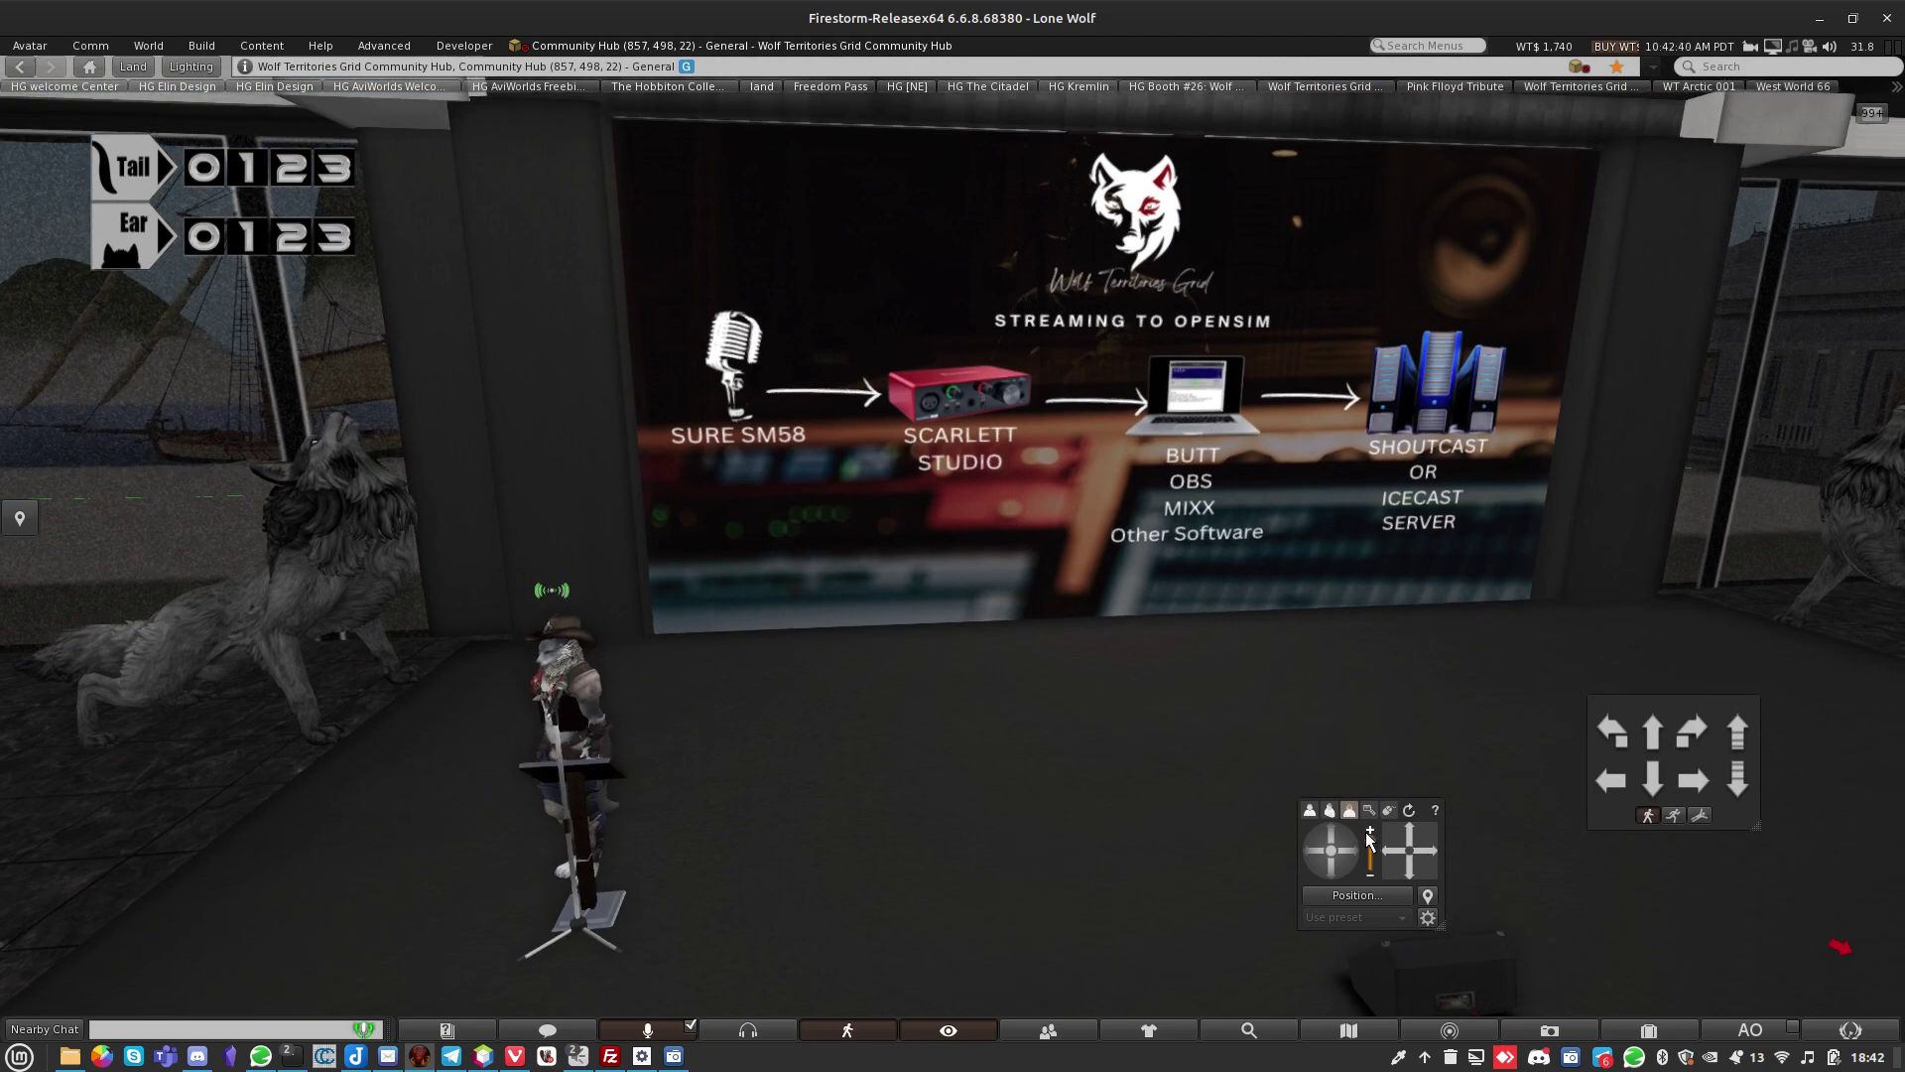
{"action": "left_click", "coordinate": [1368, 838]}
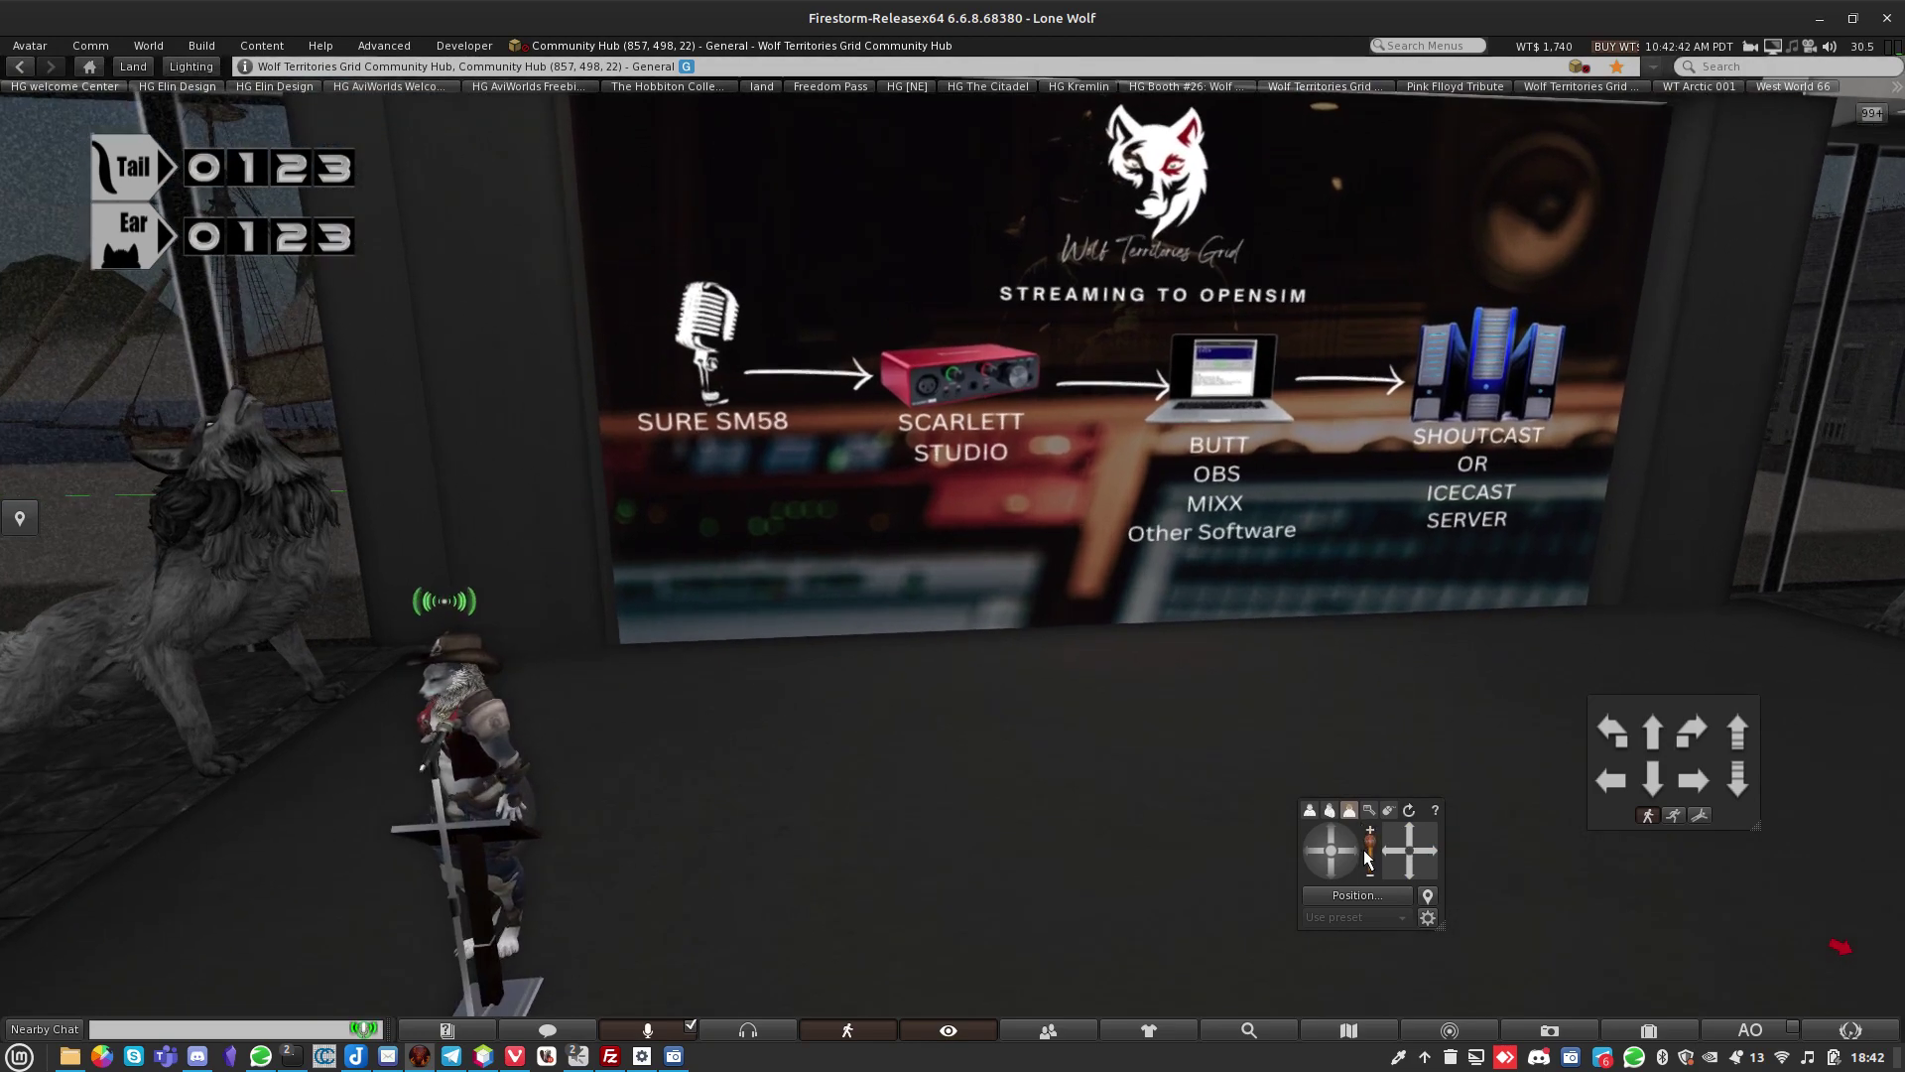
{"action": "left_click_drag", "start_coordinate": [1368, 873], "coordinate": [1368, 873]}
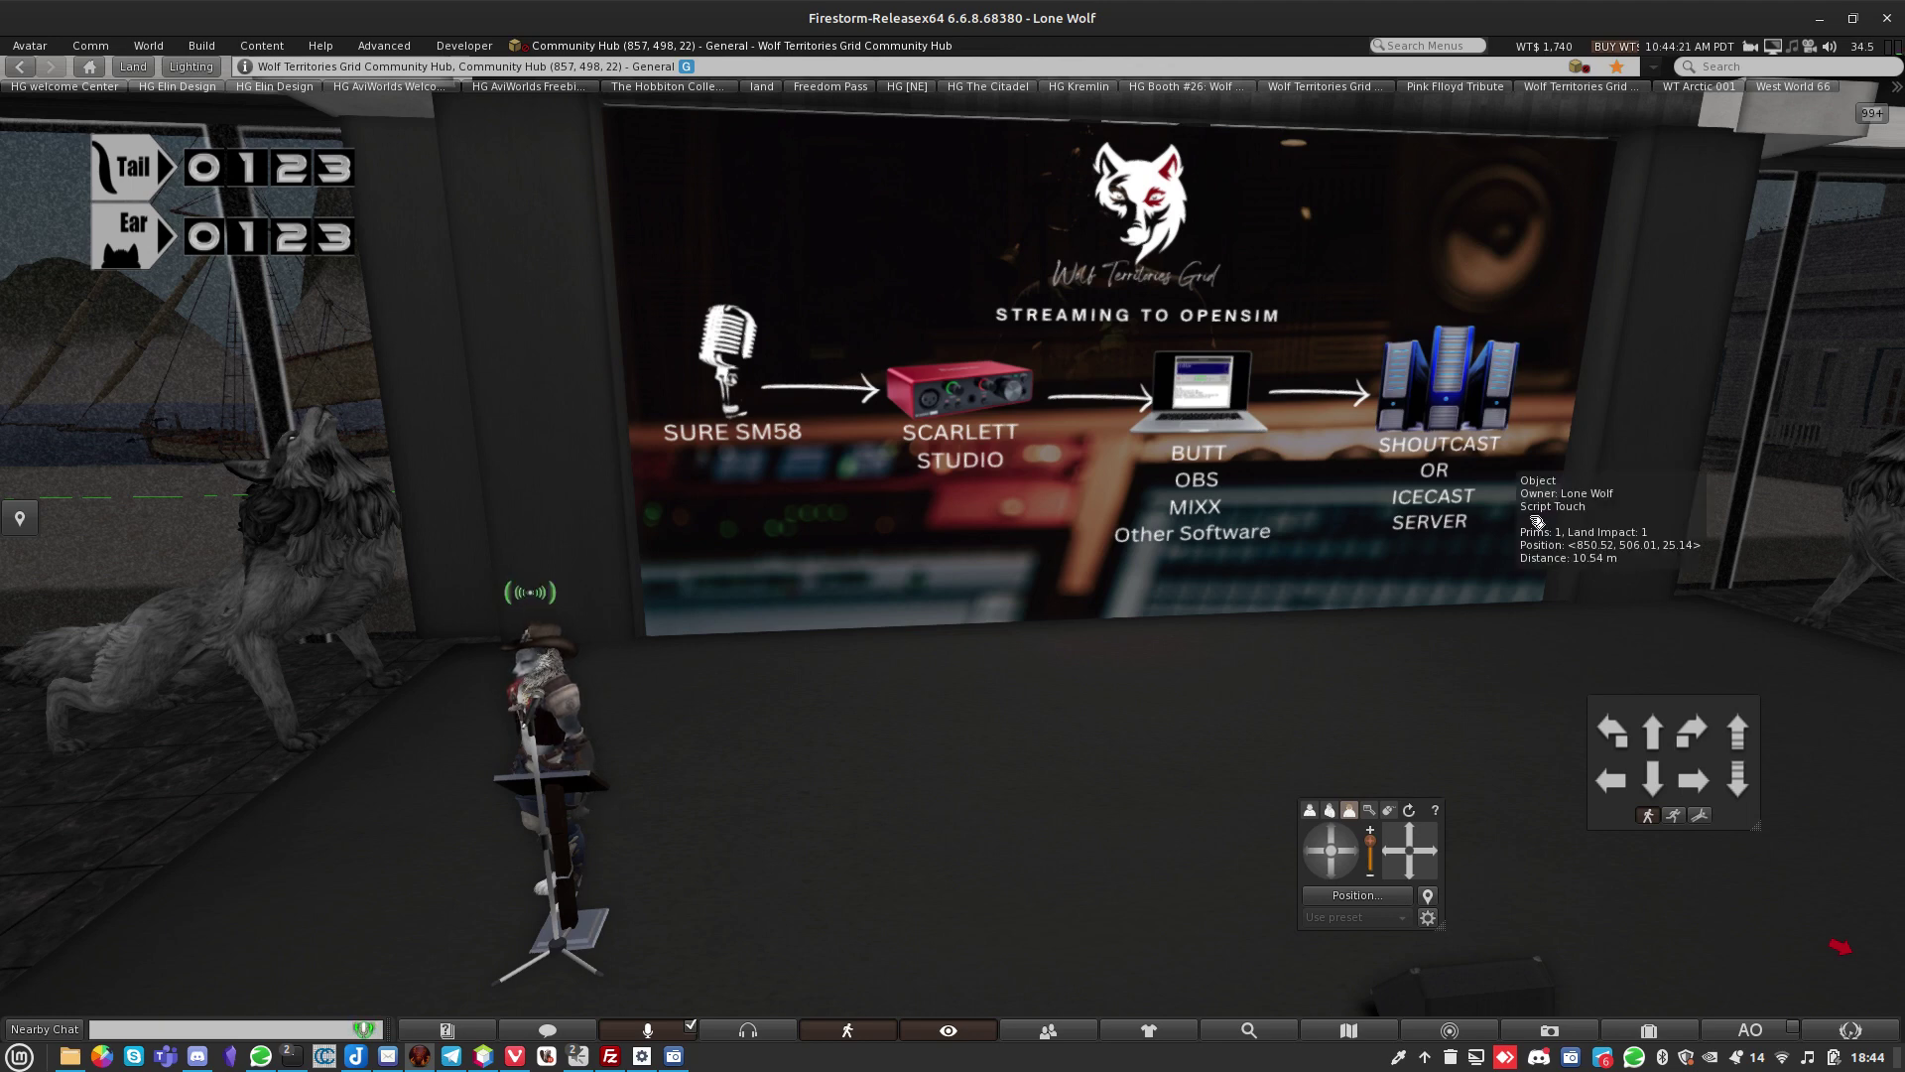
Inspect the parcel's sound settings and the list of saved music URLs, leaving the Music URL unset.
{"action": "mouse_move", "coordinate": [1798, 51]}
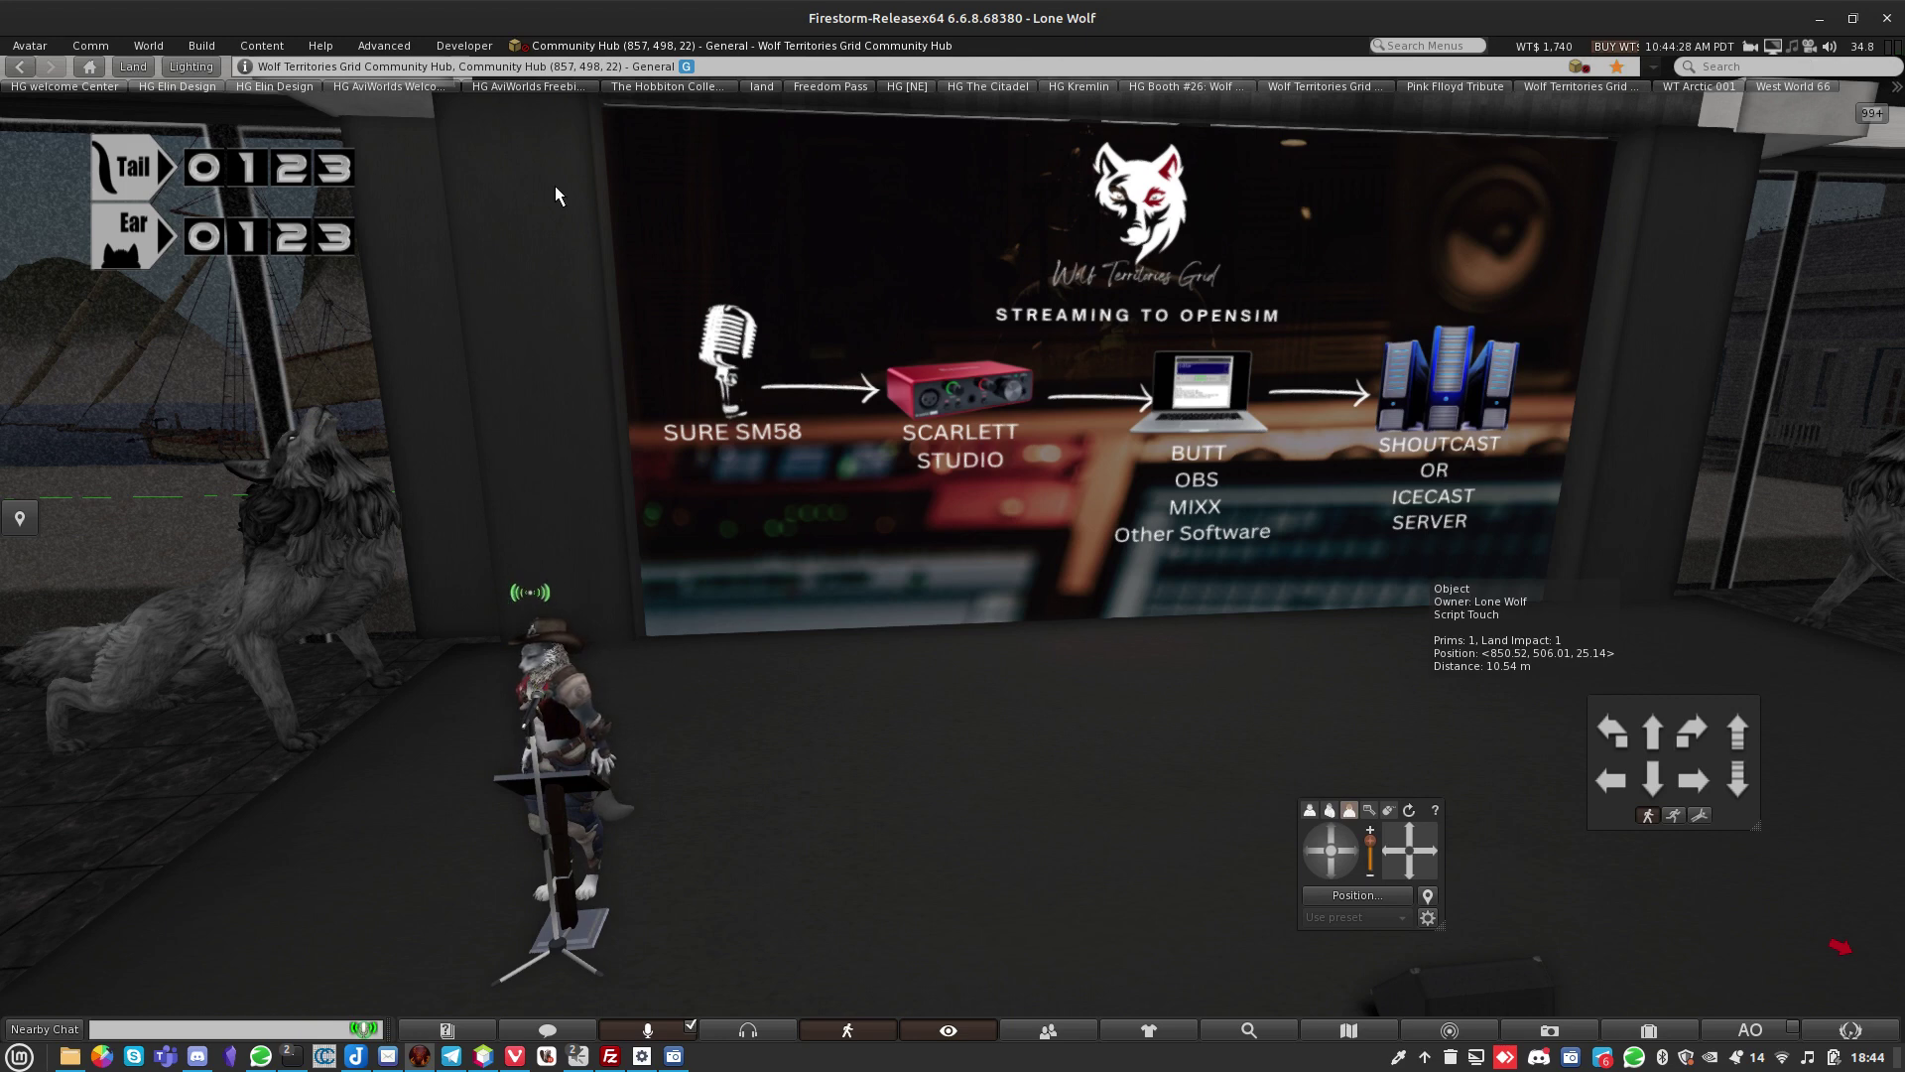
{"action": "left_click", "coordinate": [145, 68]}
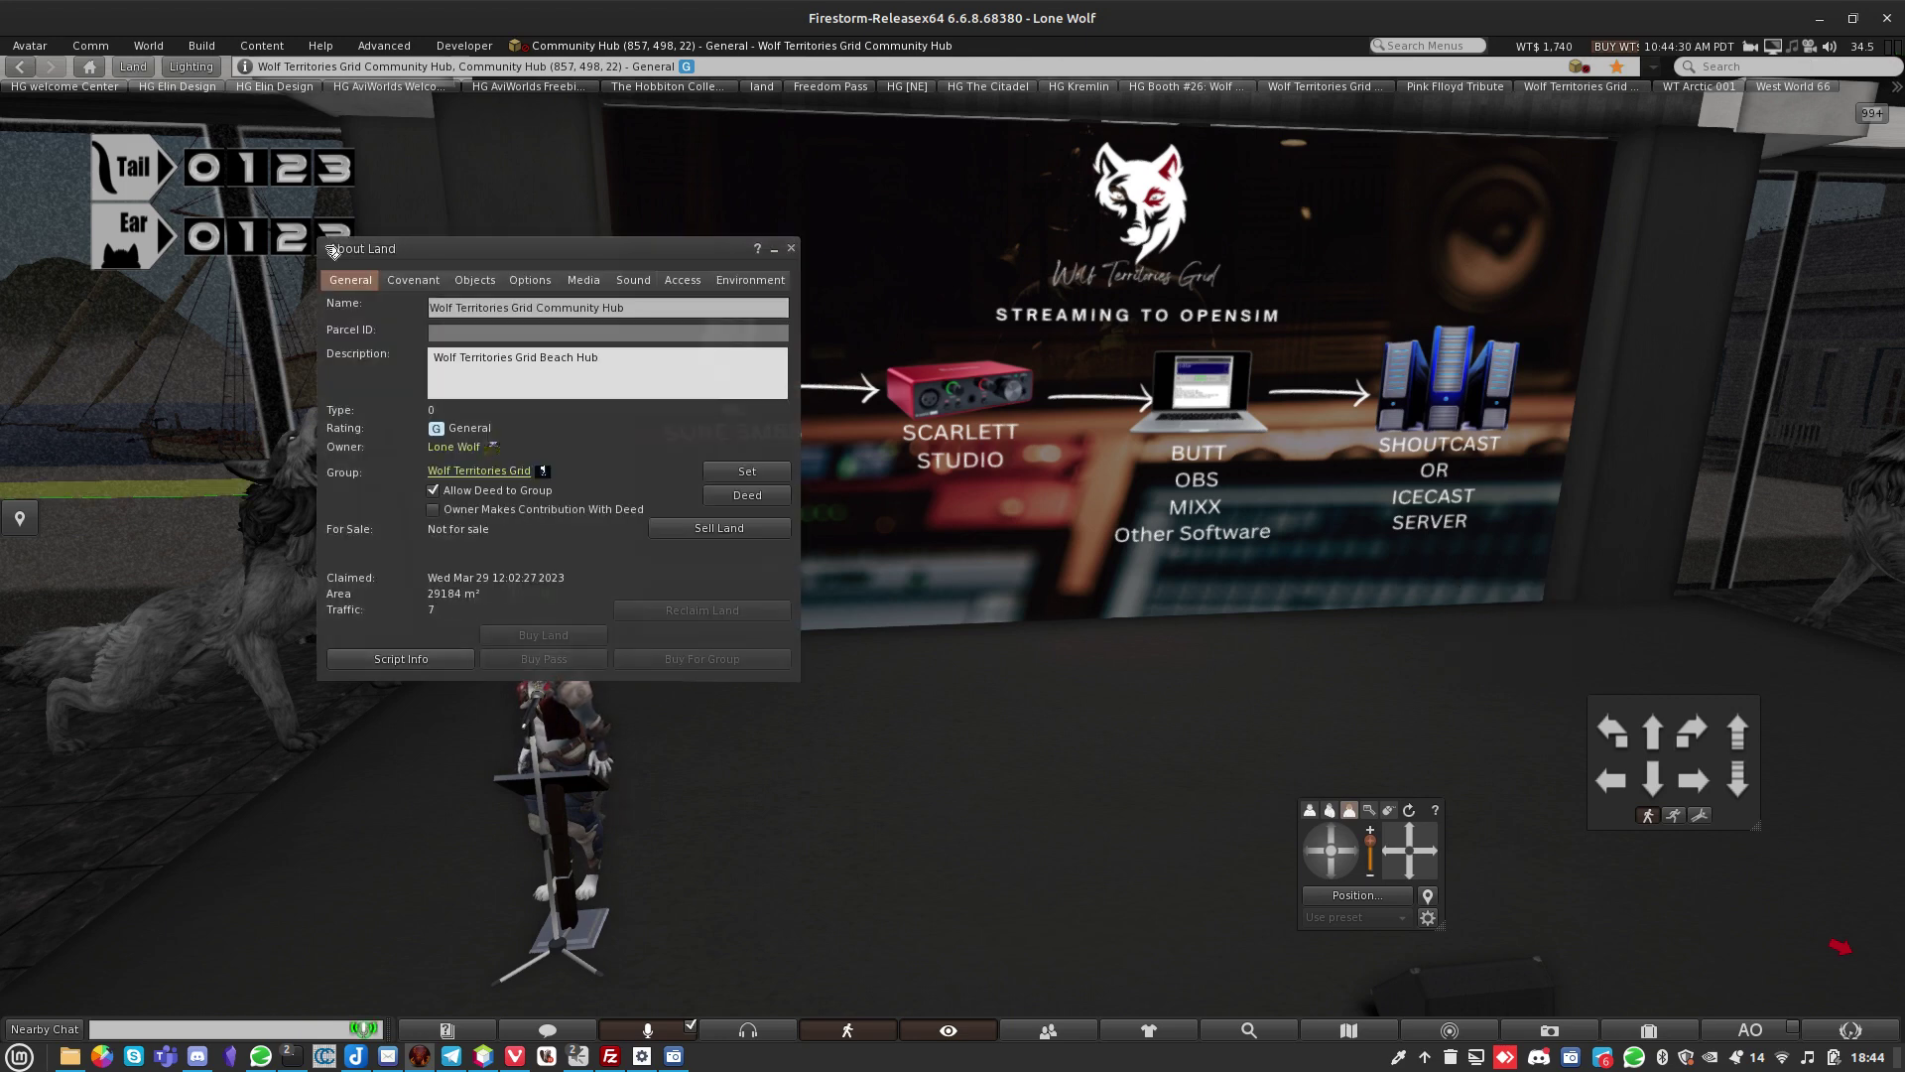
{"action": "left_click", "coordinate": [572, 279]}
{"action": "left_click", "coordinate": [613, 279]}
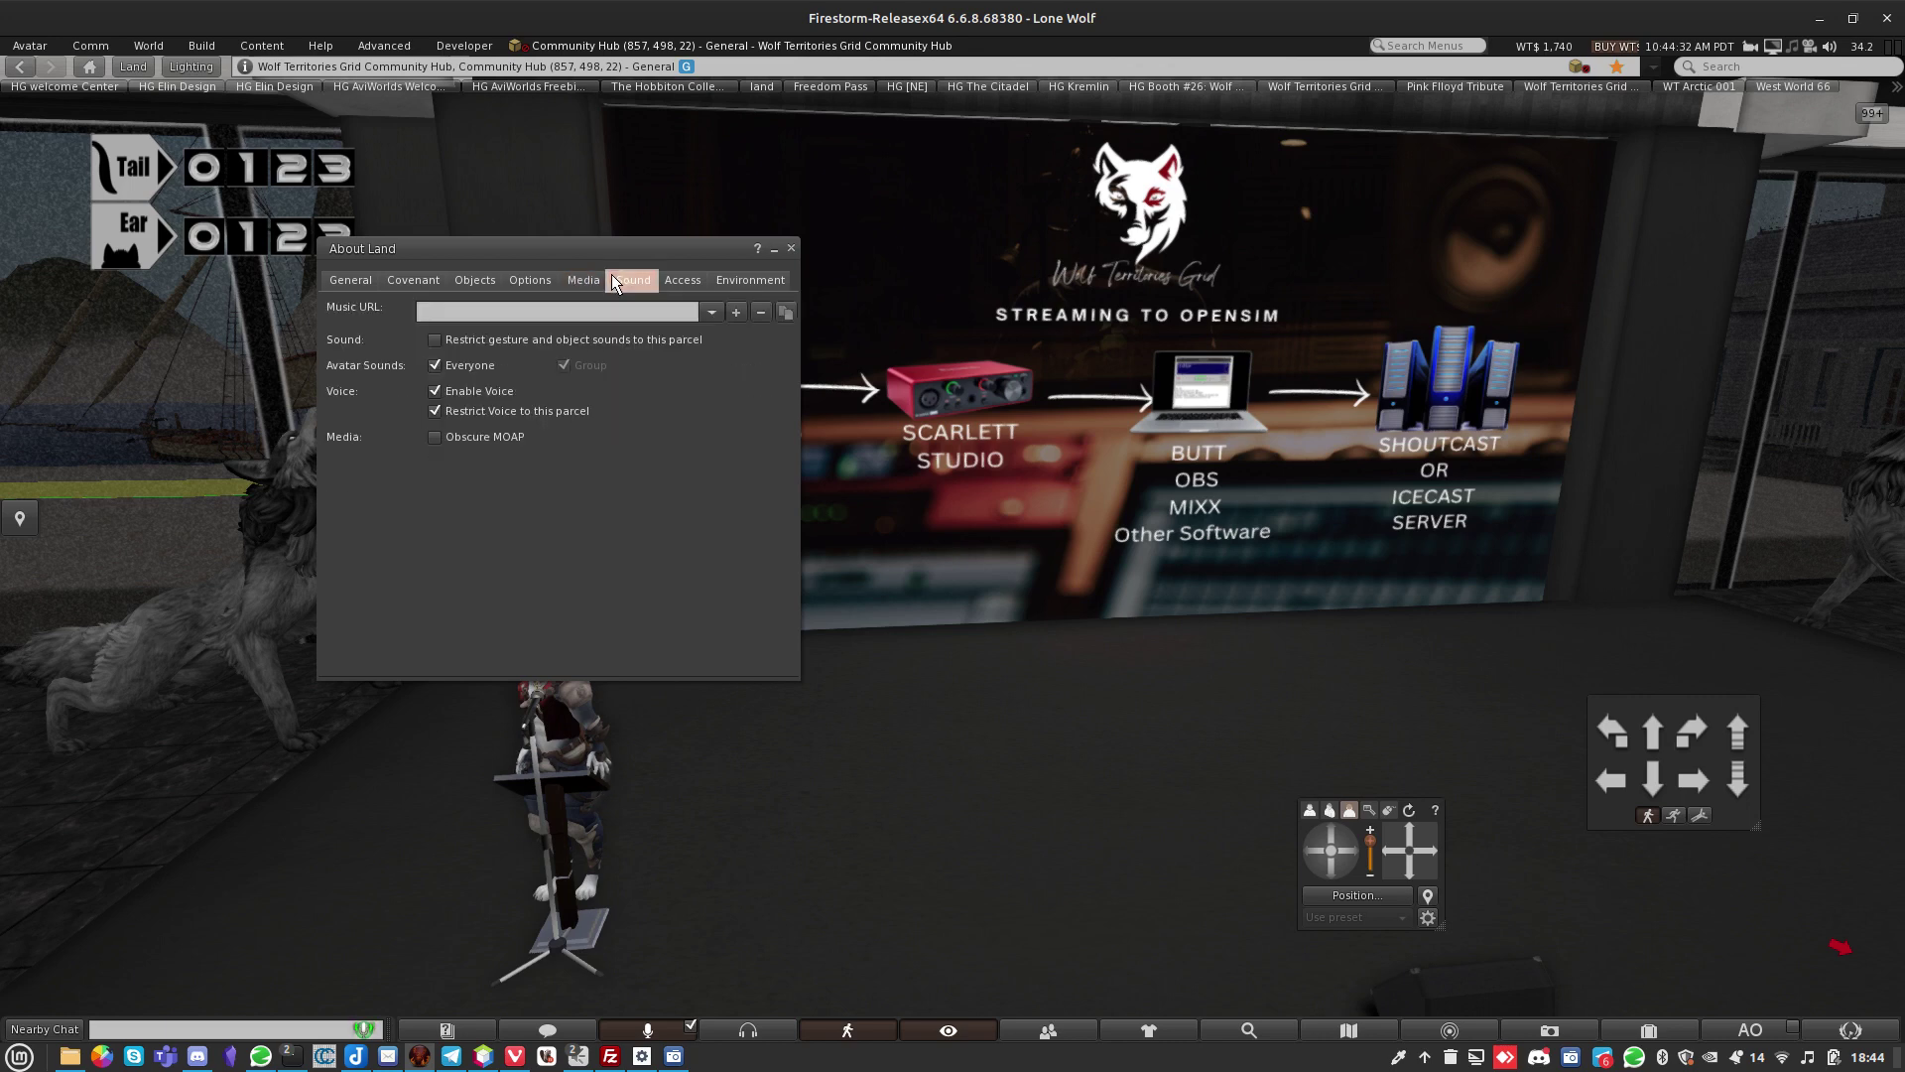
{"action": "left_click", "coordinate": [721, 309]}
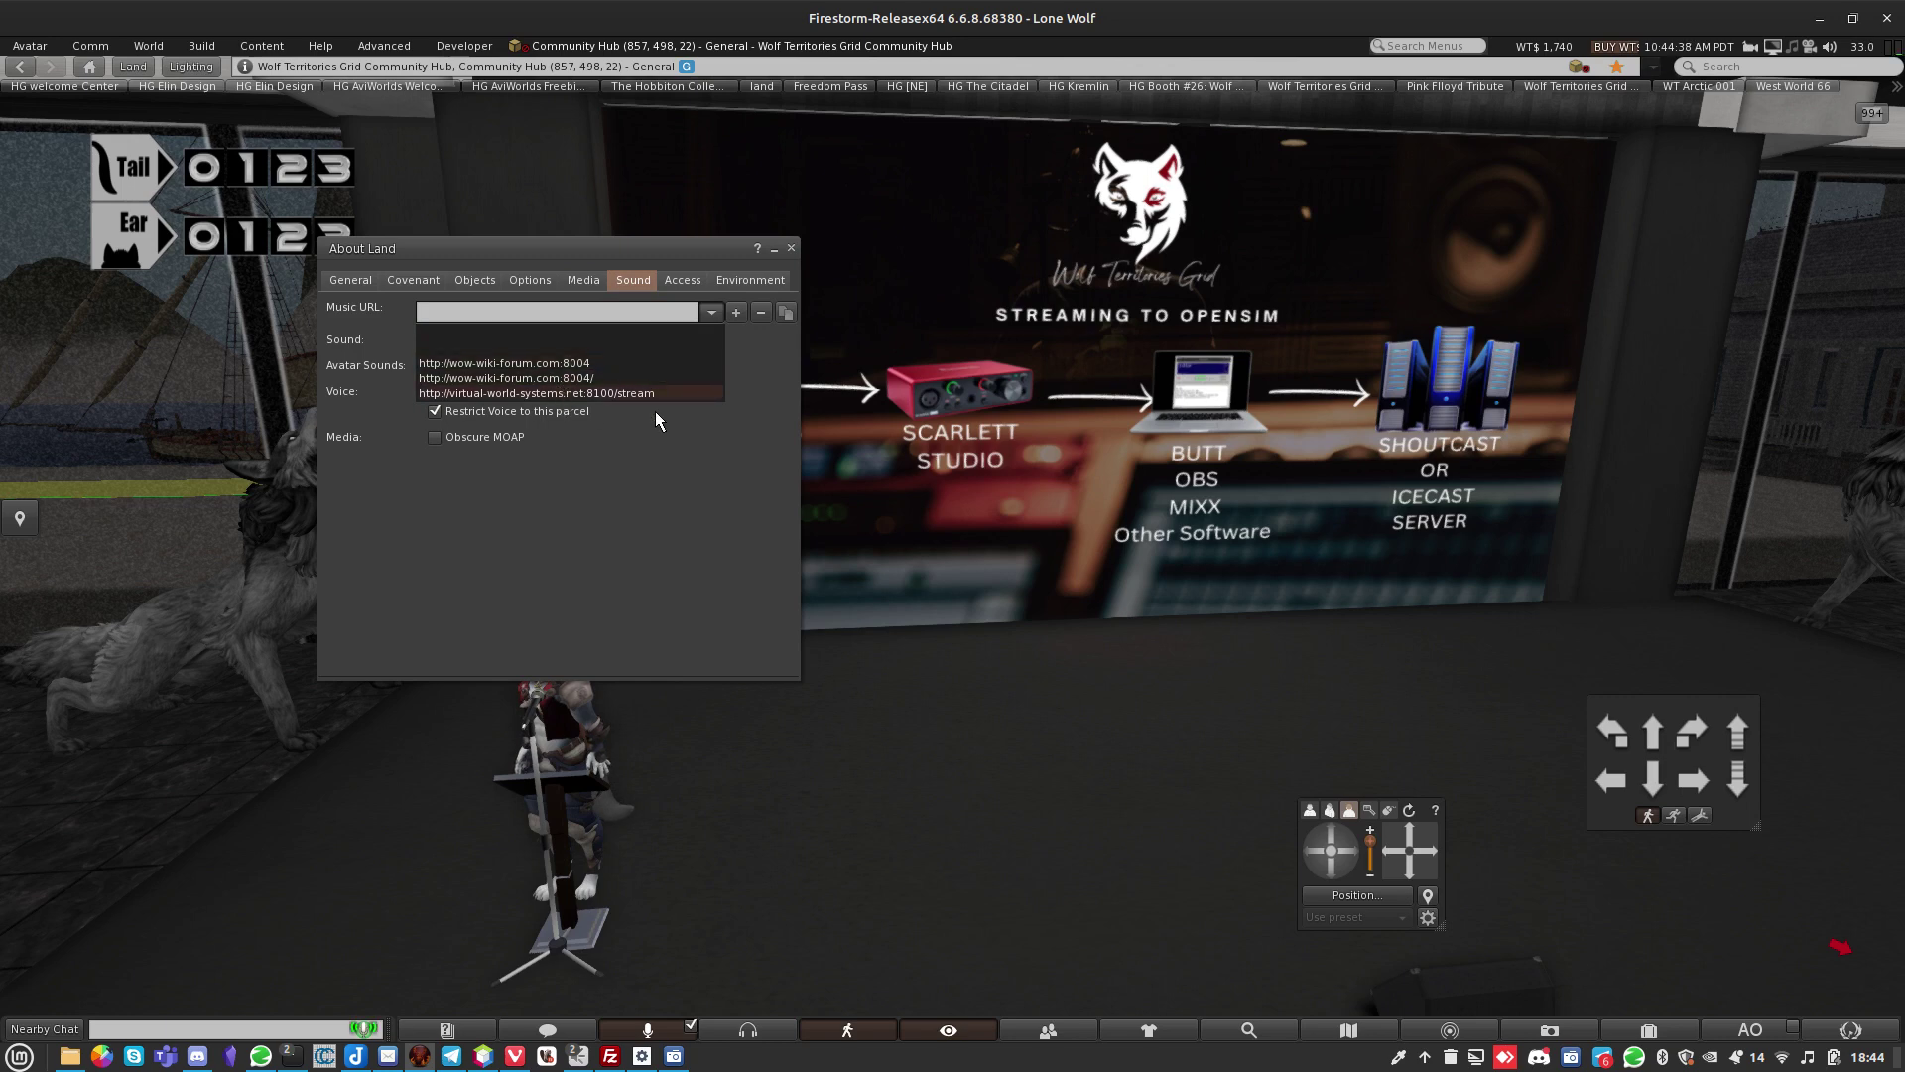
{"action": "left_click", "coordinate": [710, 423]}
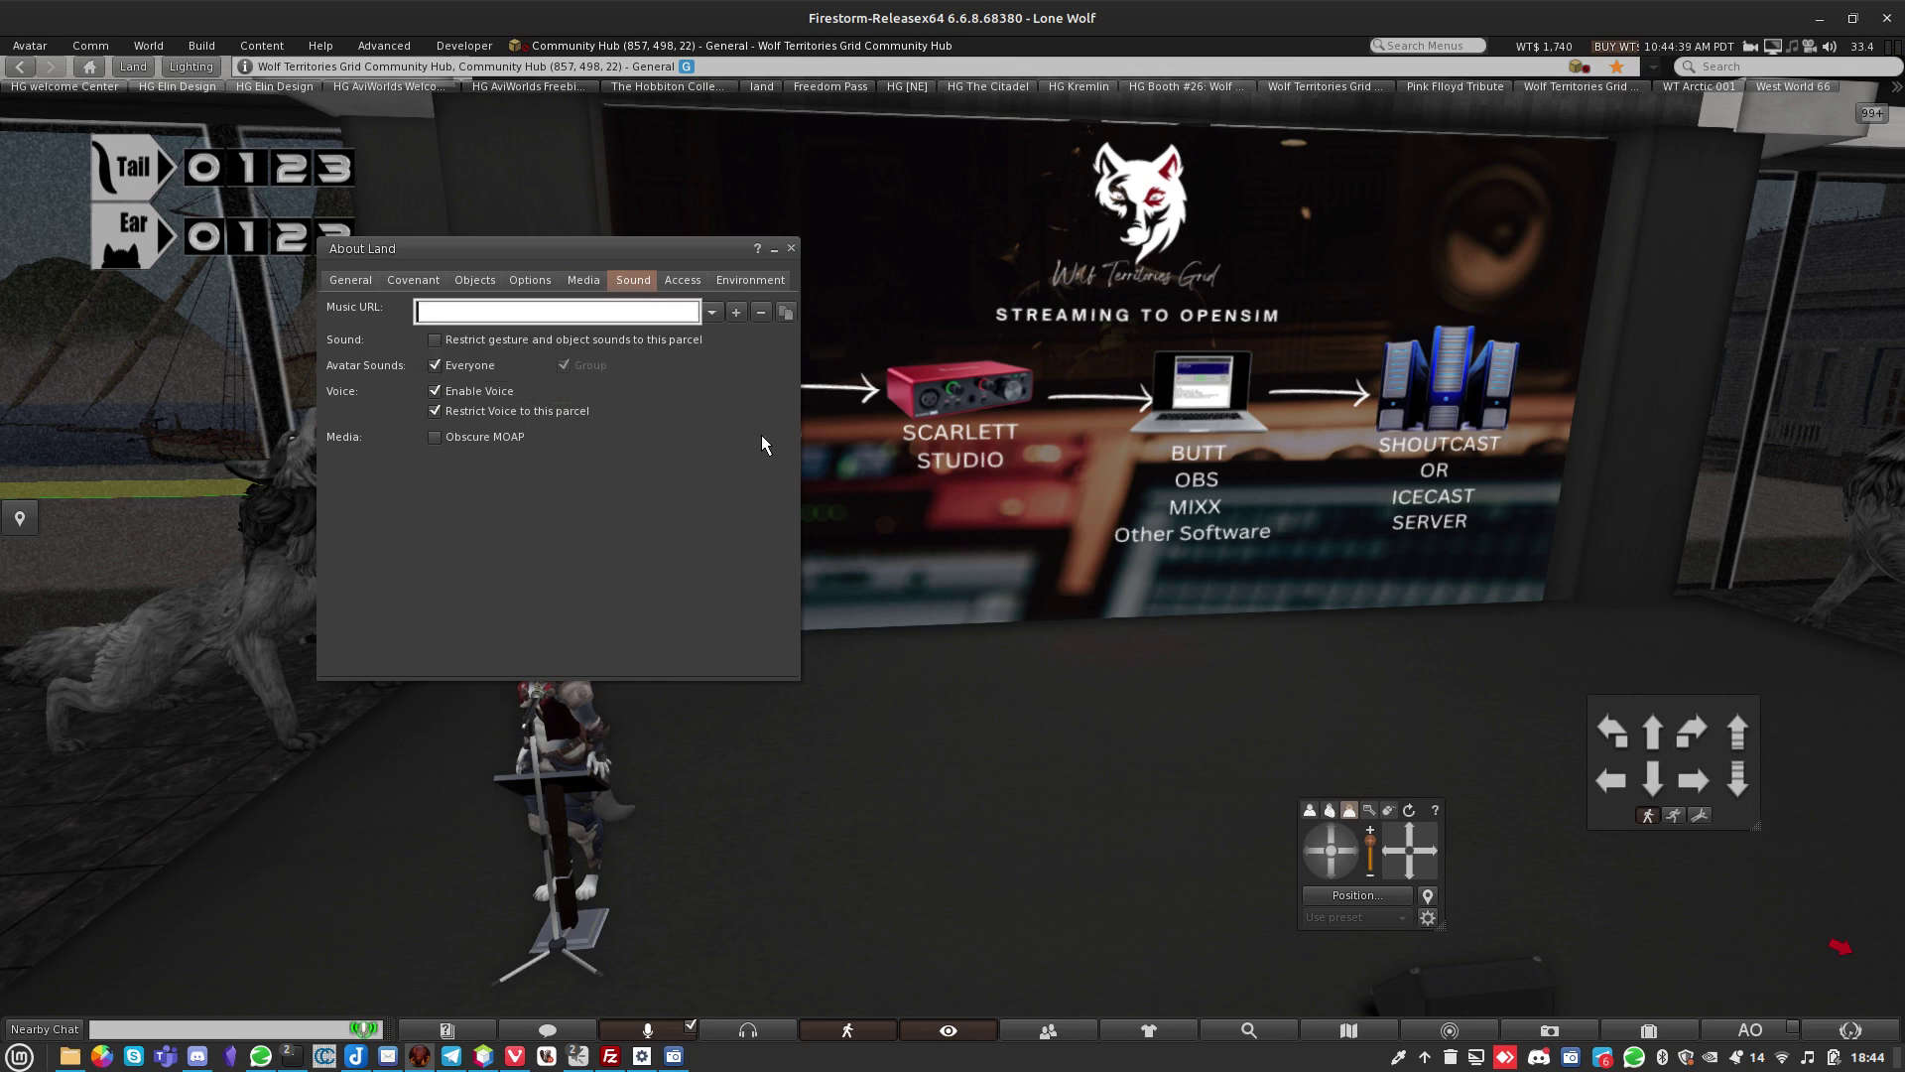
{"action": "left_click", "coordinate": [790, 249]}
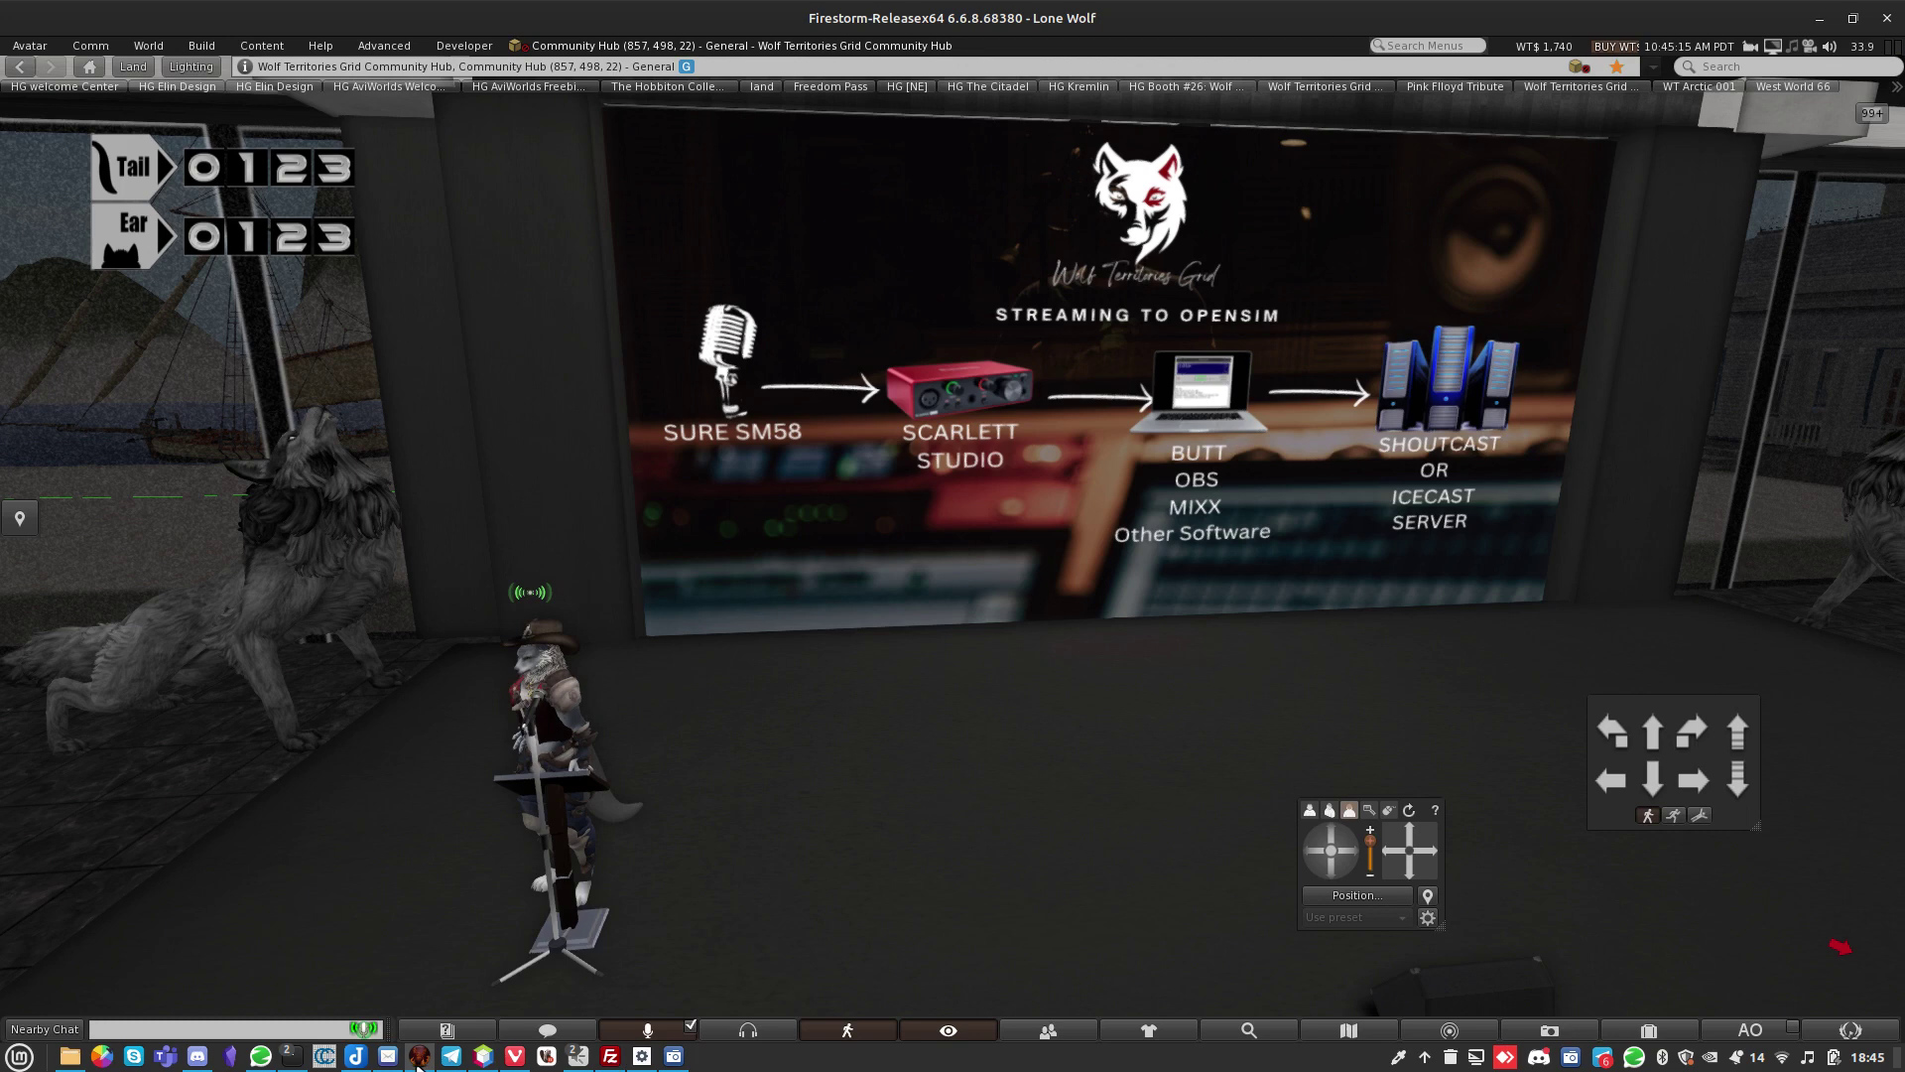
Switch to butt and view its main settings with the wolfgrid server selected.
{"action": "left_click", "coordinate": [642, 1057]}
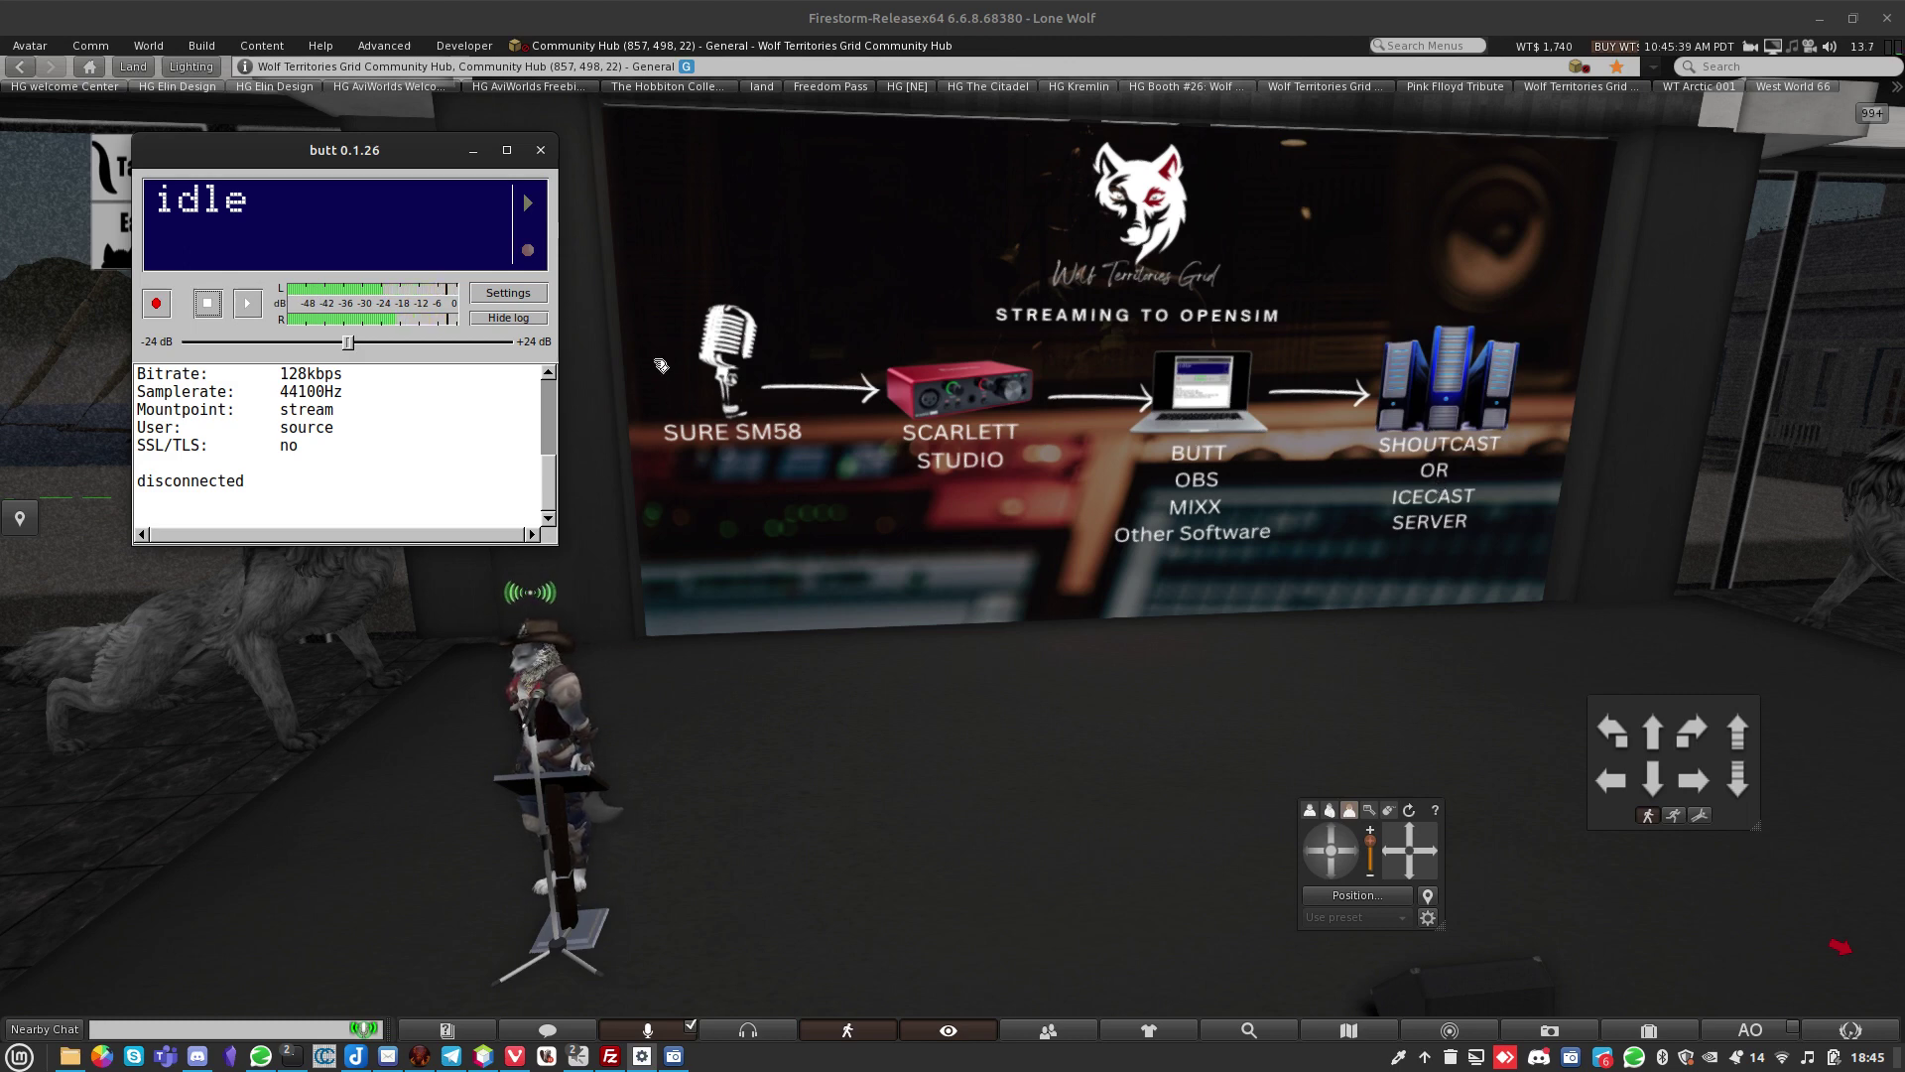
{"action": "left_click", "coordinate": [508, 292]}
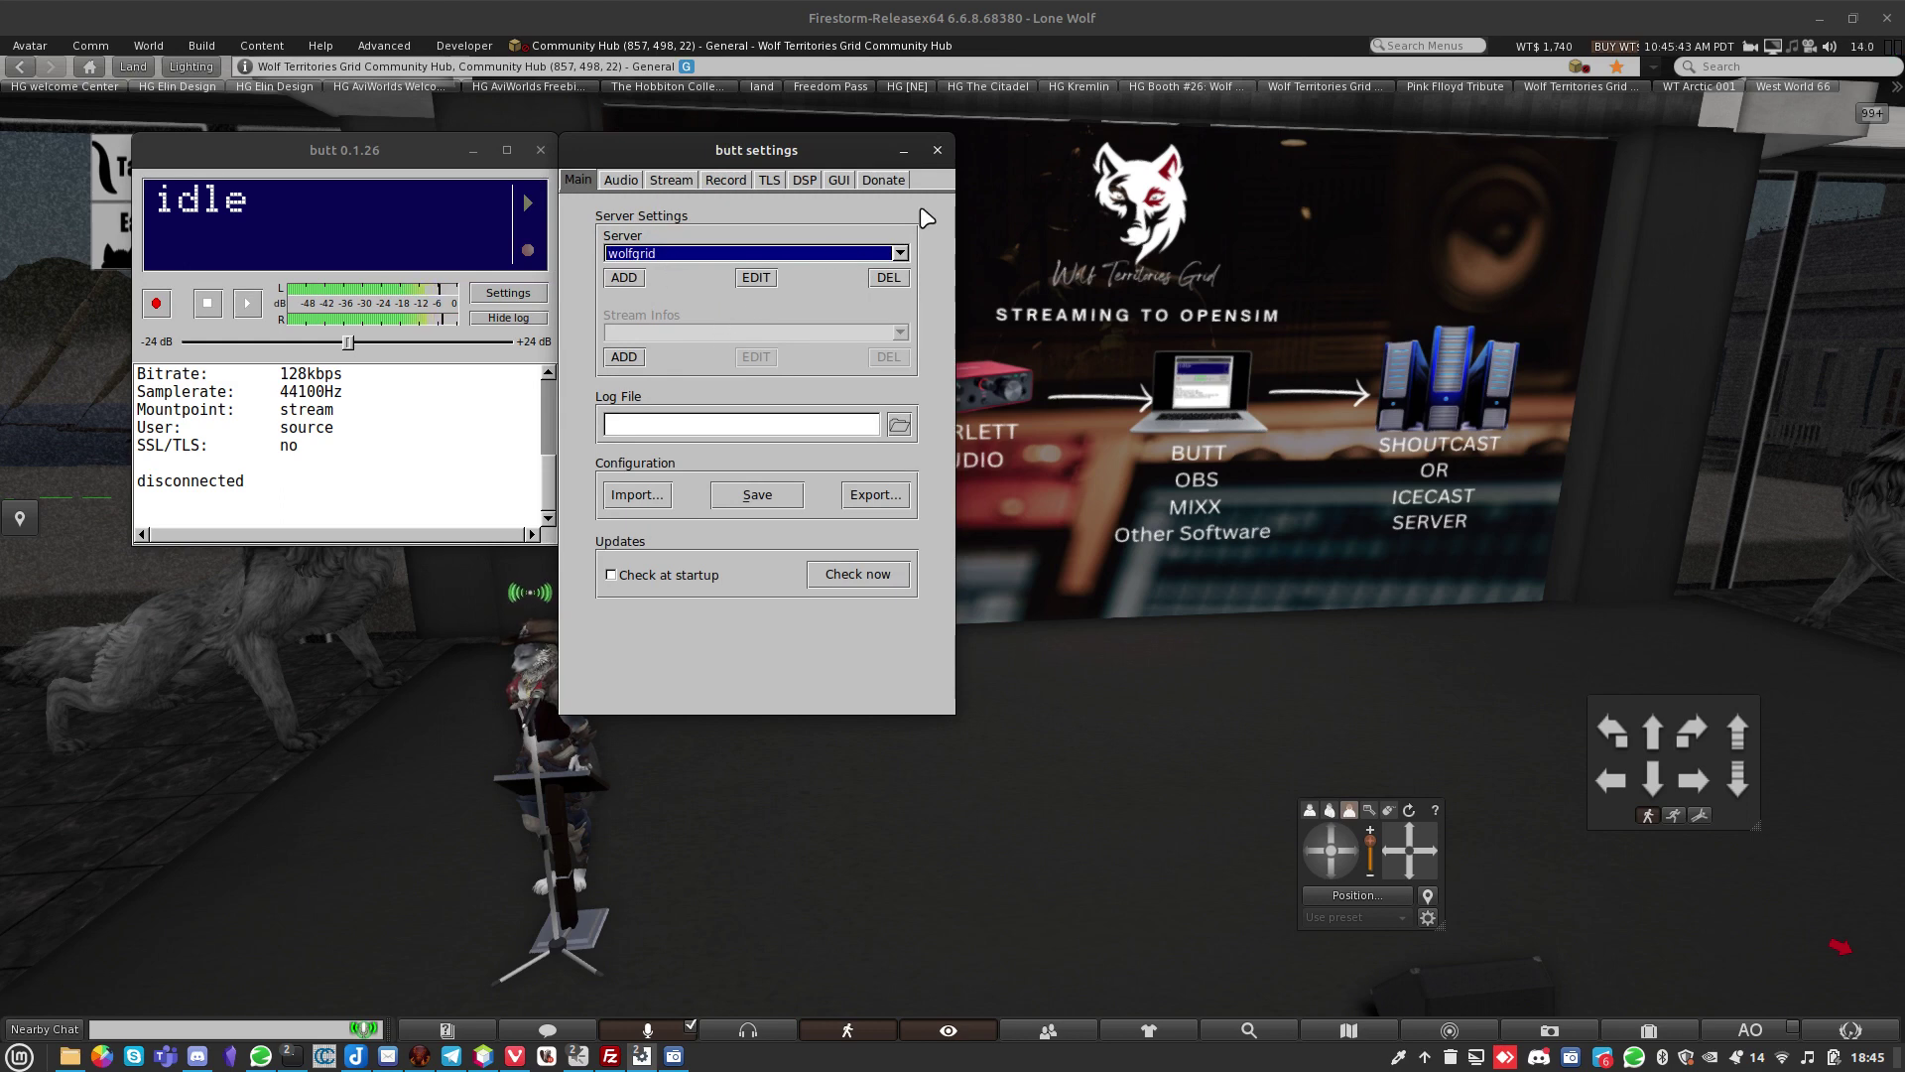
{"action": "left_click", "coordinate": [937, 152]}
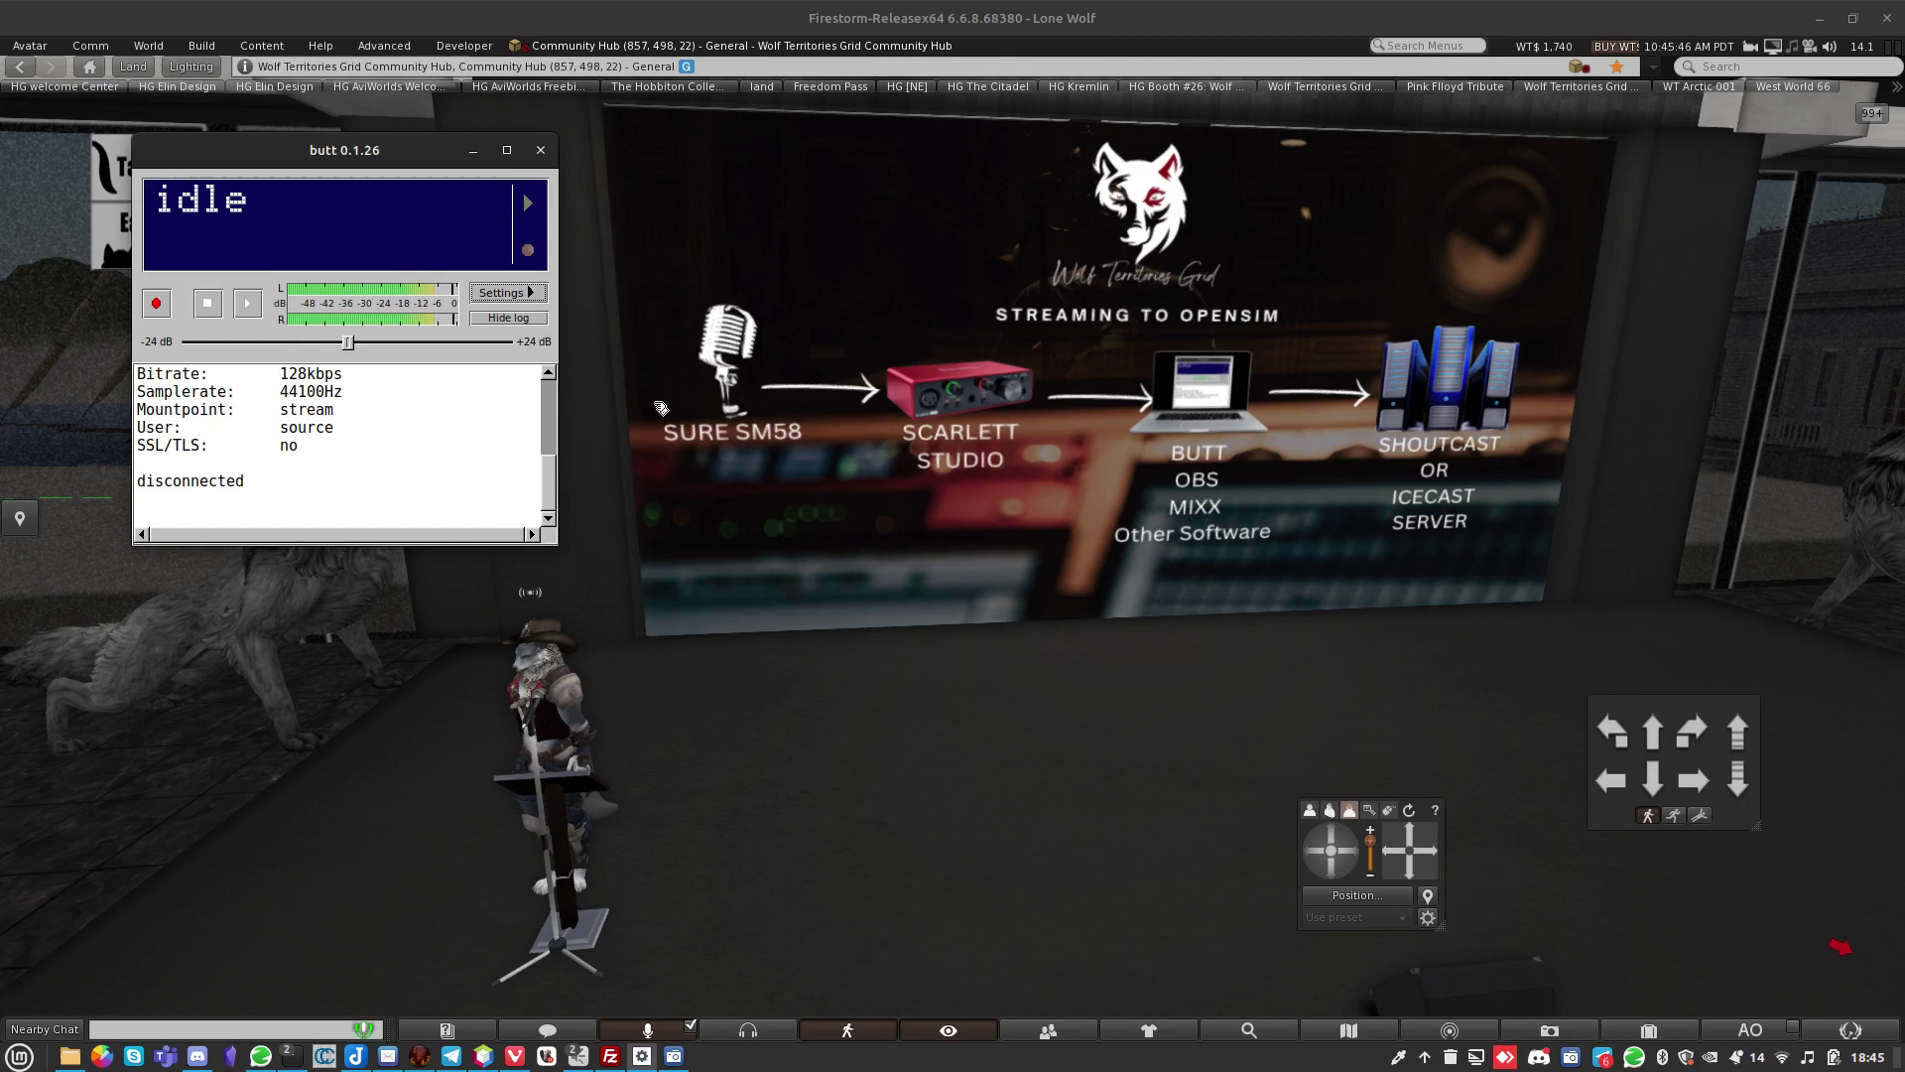
Switch to Vivaldi and look through the Icecast server's admin statistics, mountpoint list and public status page.
{"action": "left_click", "coordinate": [512, 1058]}
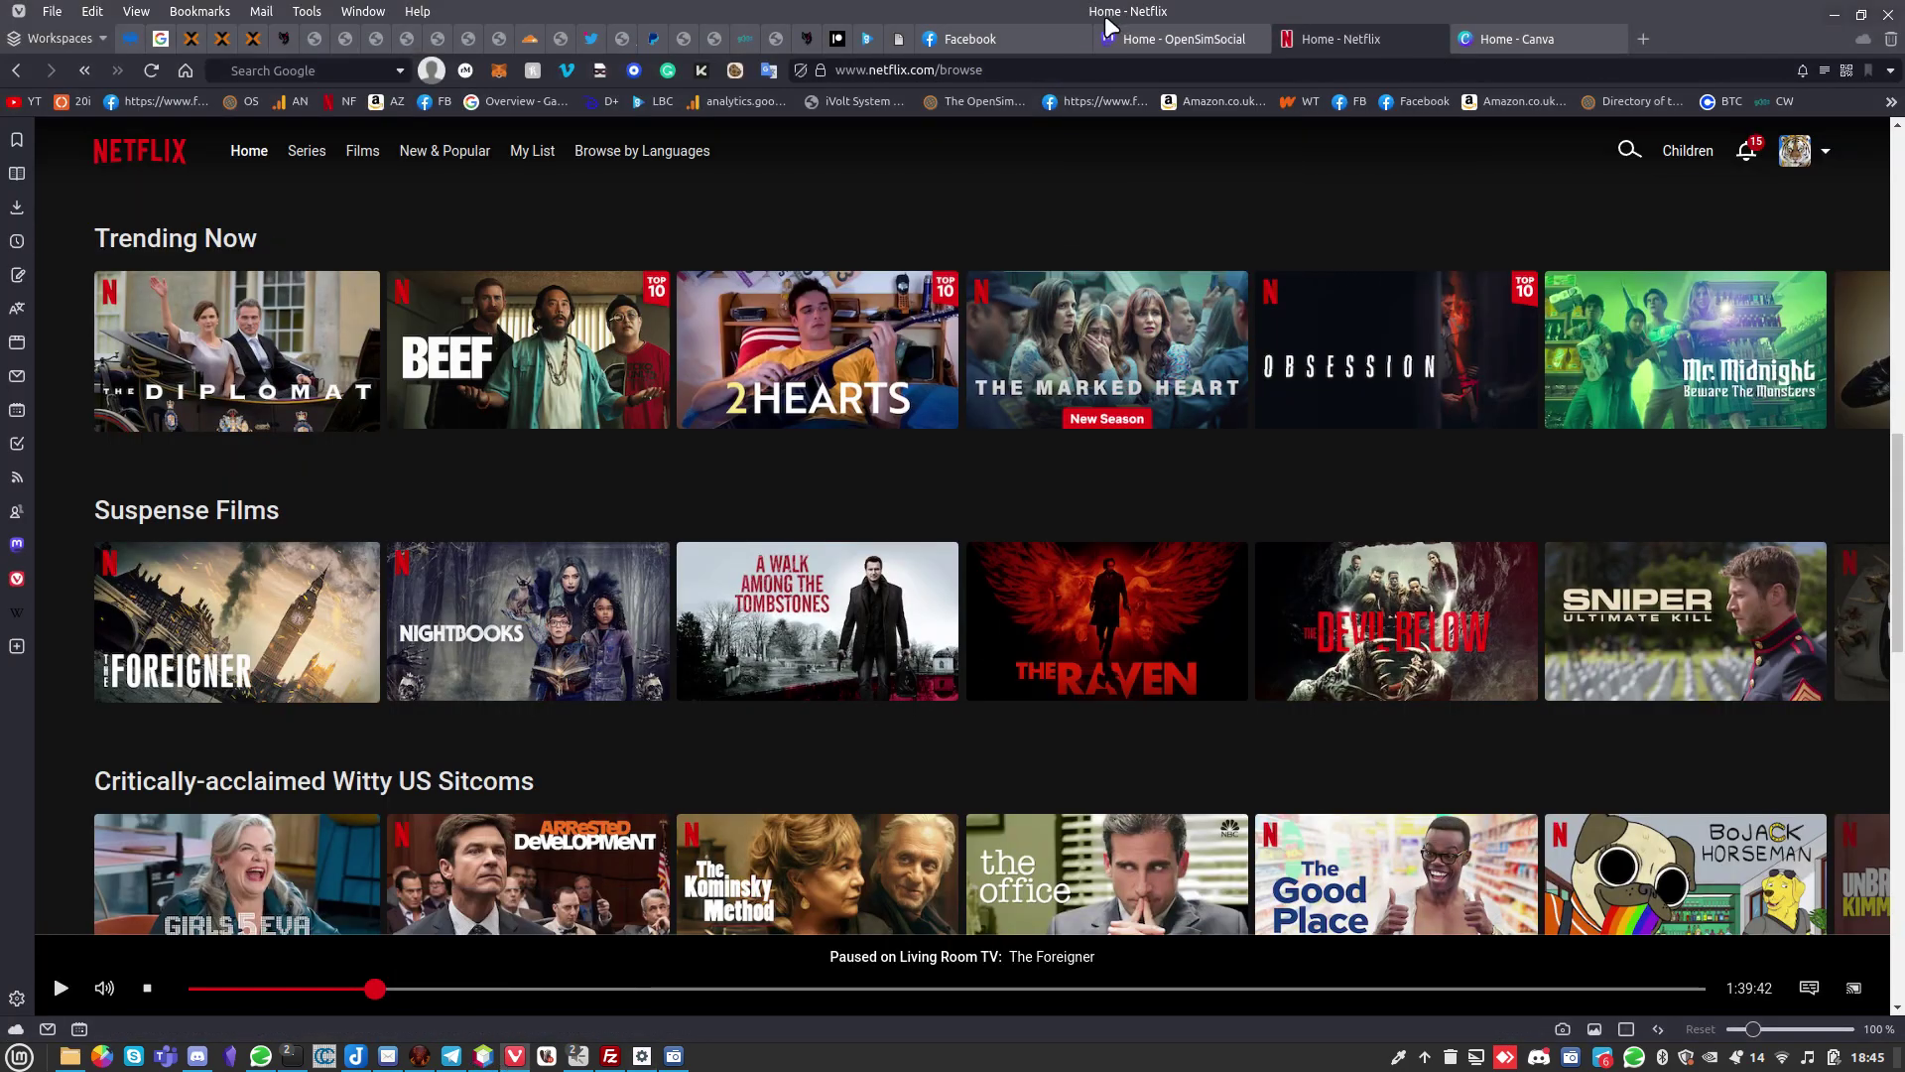
{"action": "left_click", "coordinate": [899, 38]}
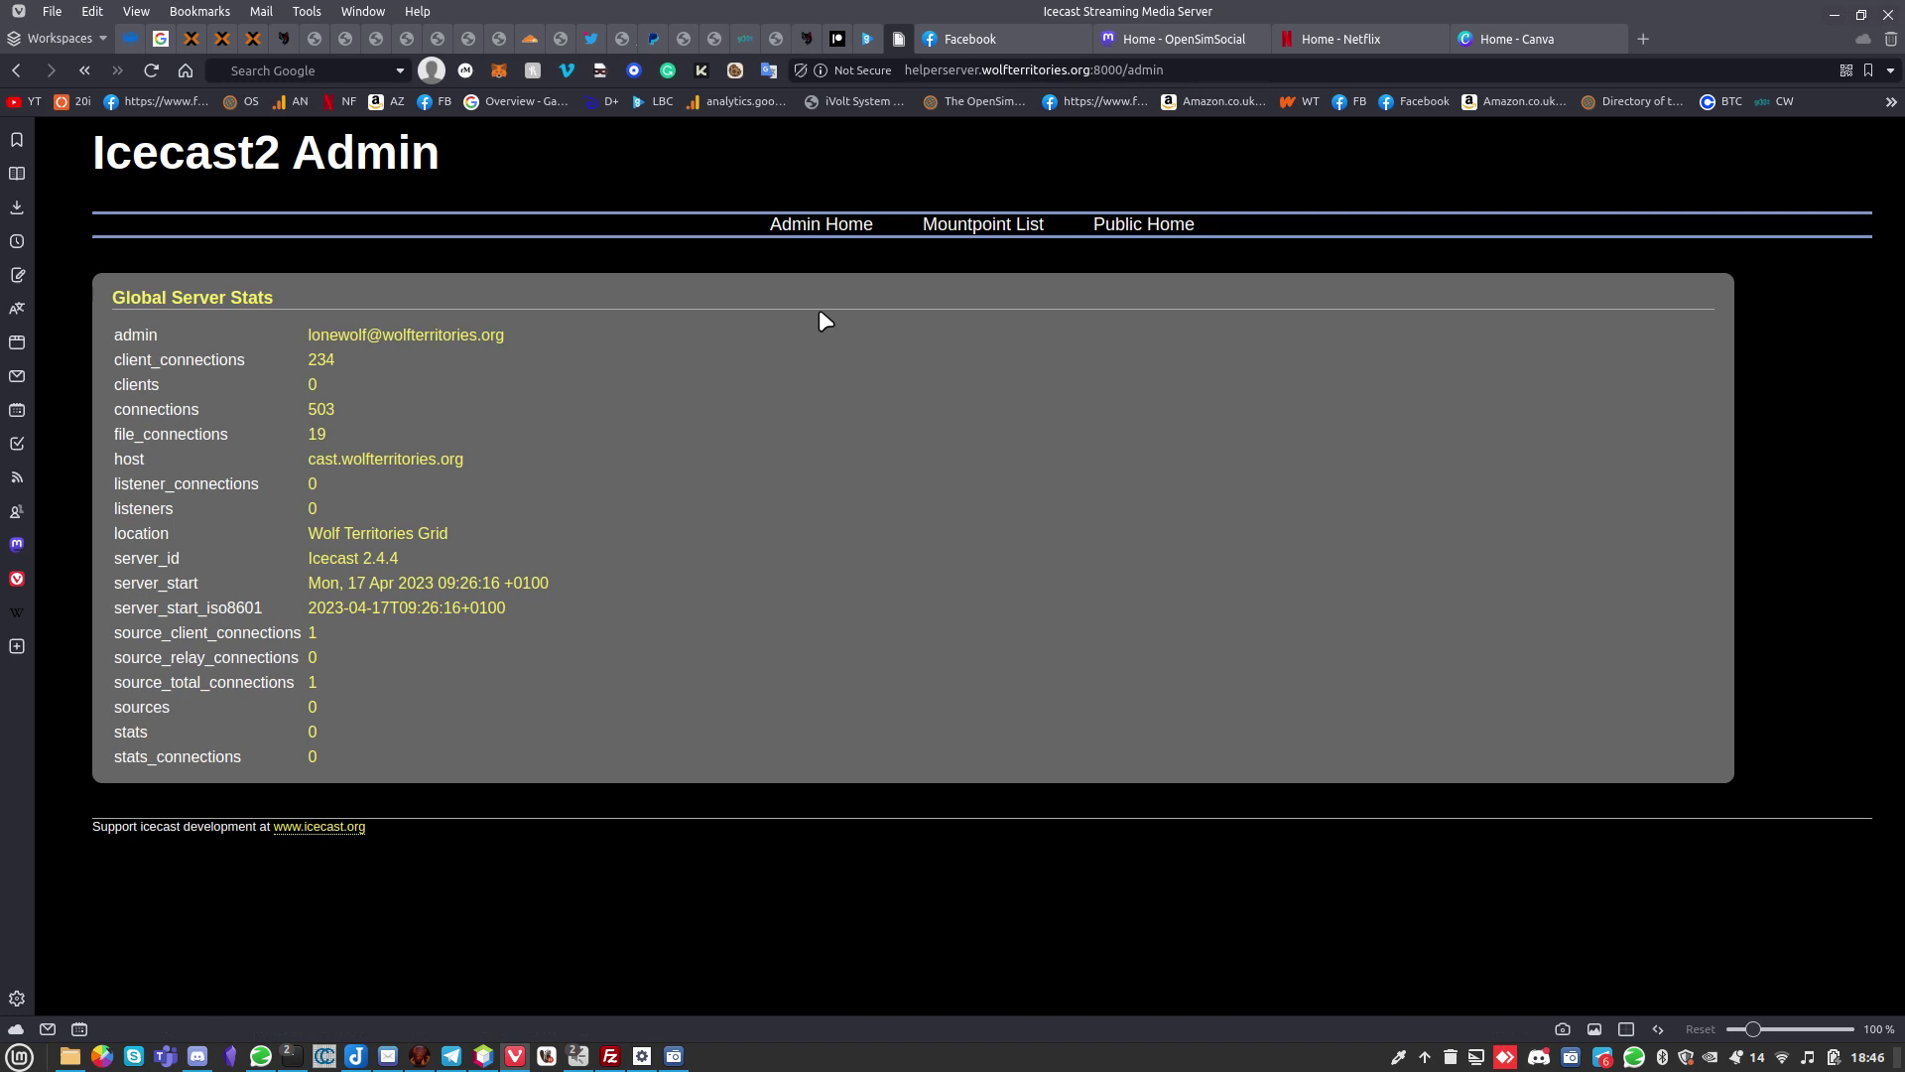
{"action": "left_click", "coordinate": [970, 225]}
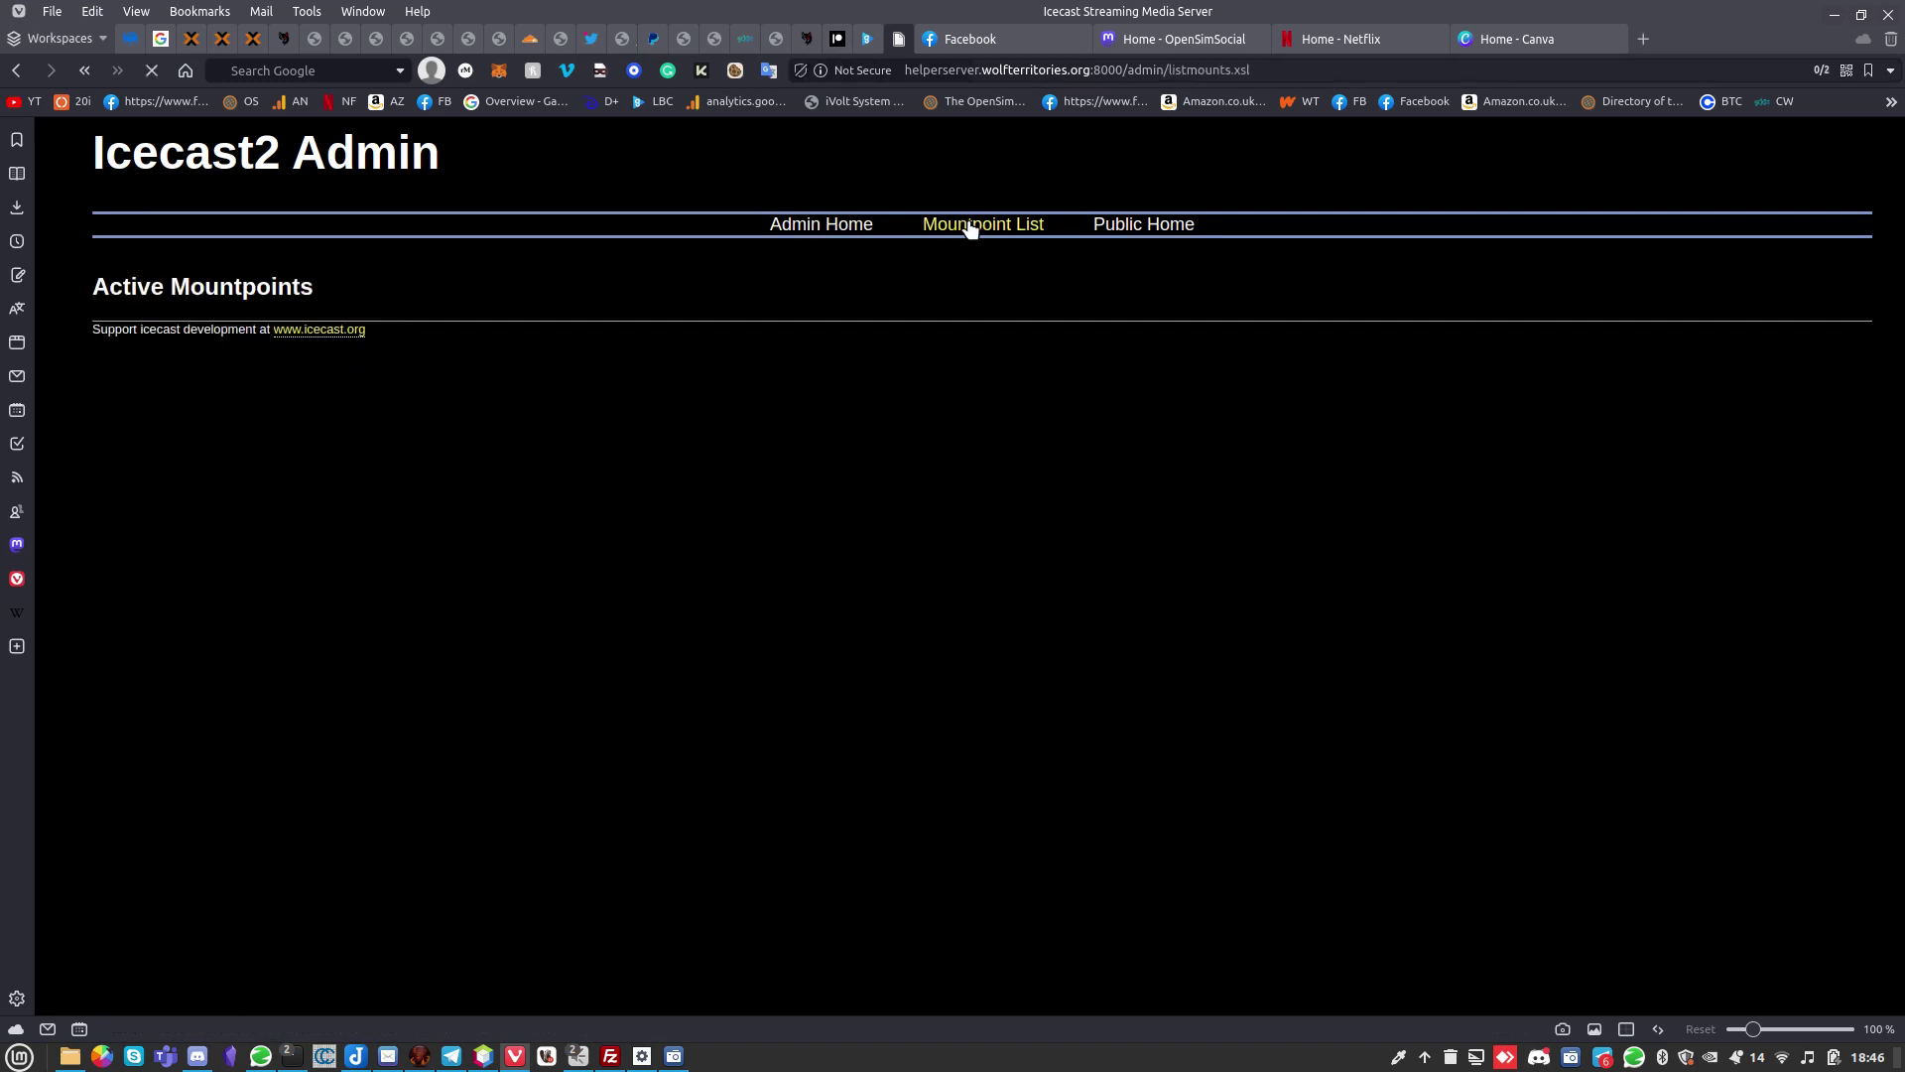
{"action": "left_click", "coordinate": [1102, 227]}
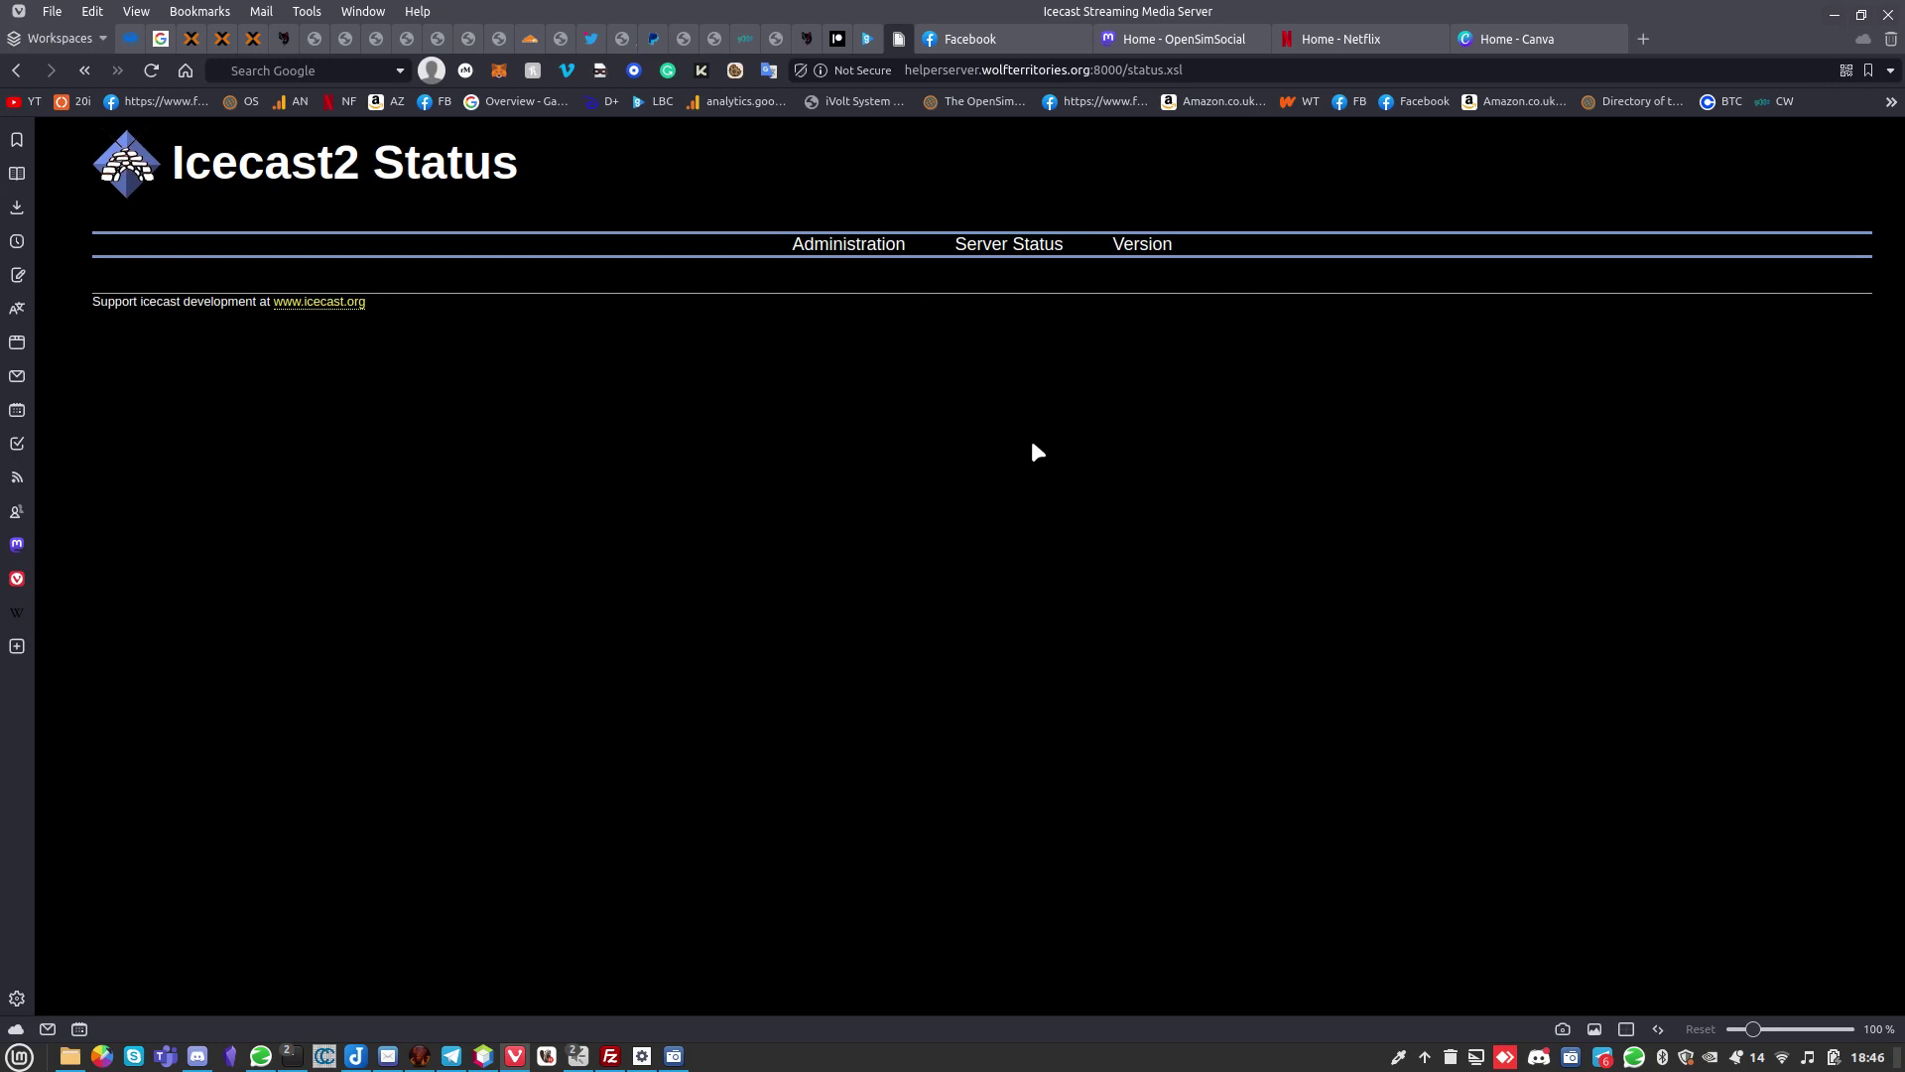
{"action": "left_click", "coordinate": [847, 246]}
Switch to butt, start streaming to the wolfgrid server and lower the stream's gain.
{"action": "left_click", "coordinate": [643, 1056]}
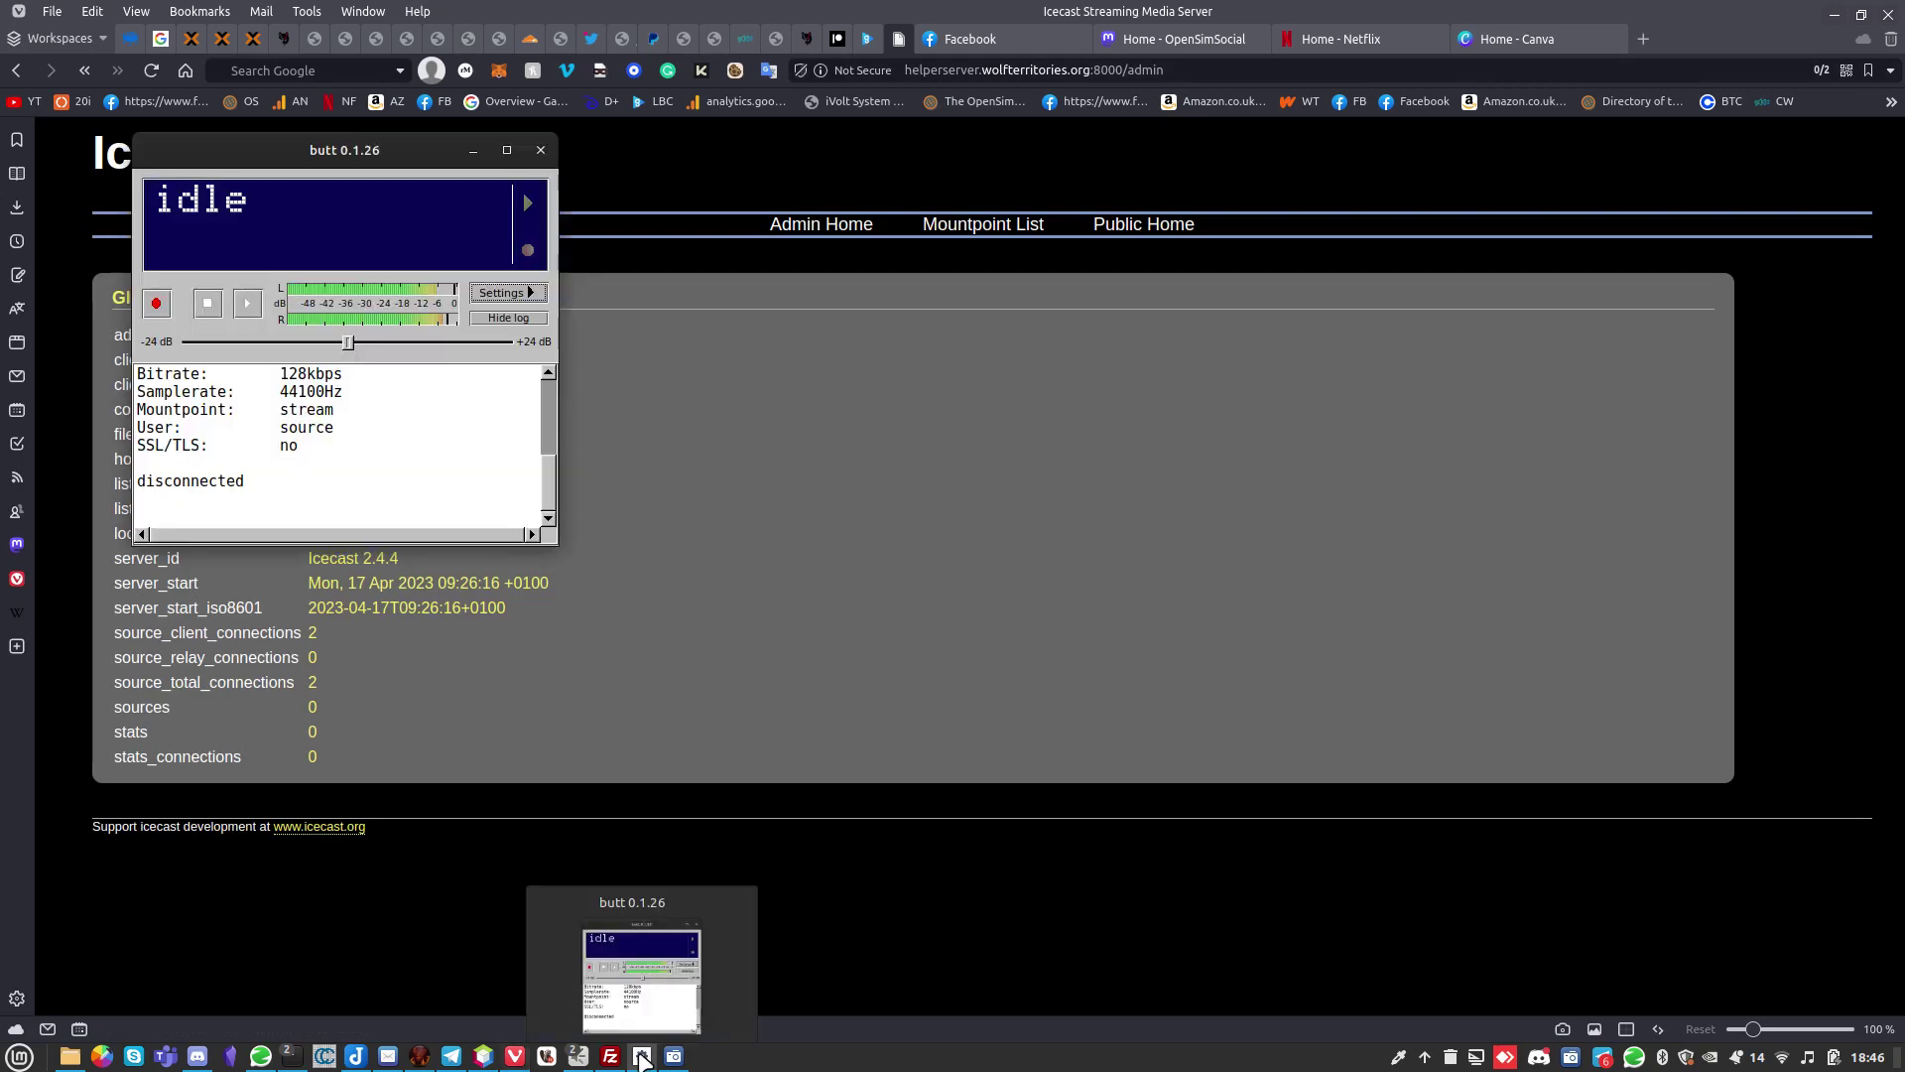
{"action": "left_click", "coordinate": [247, 304]}
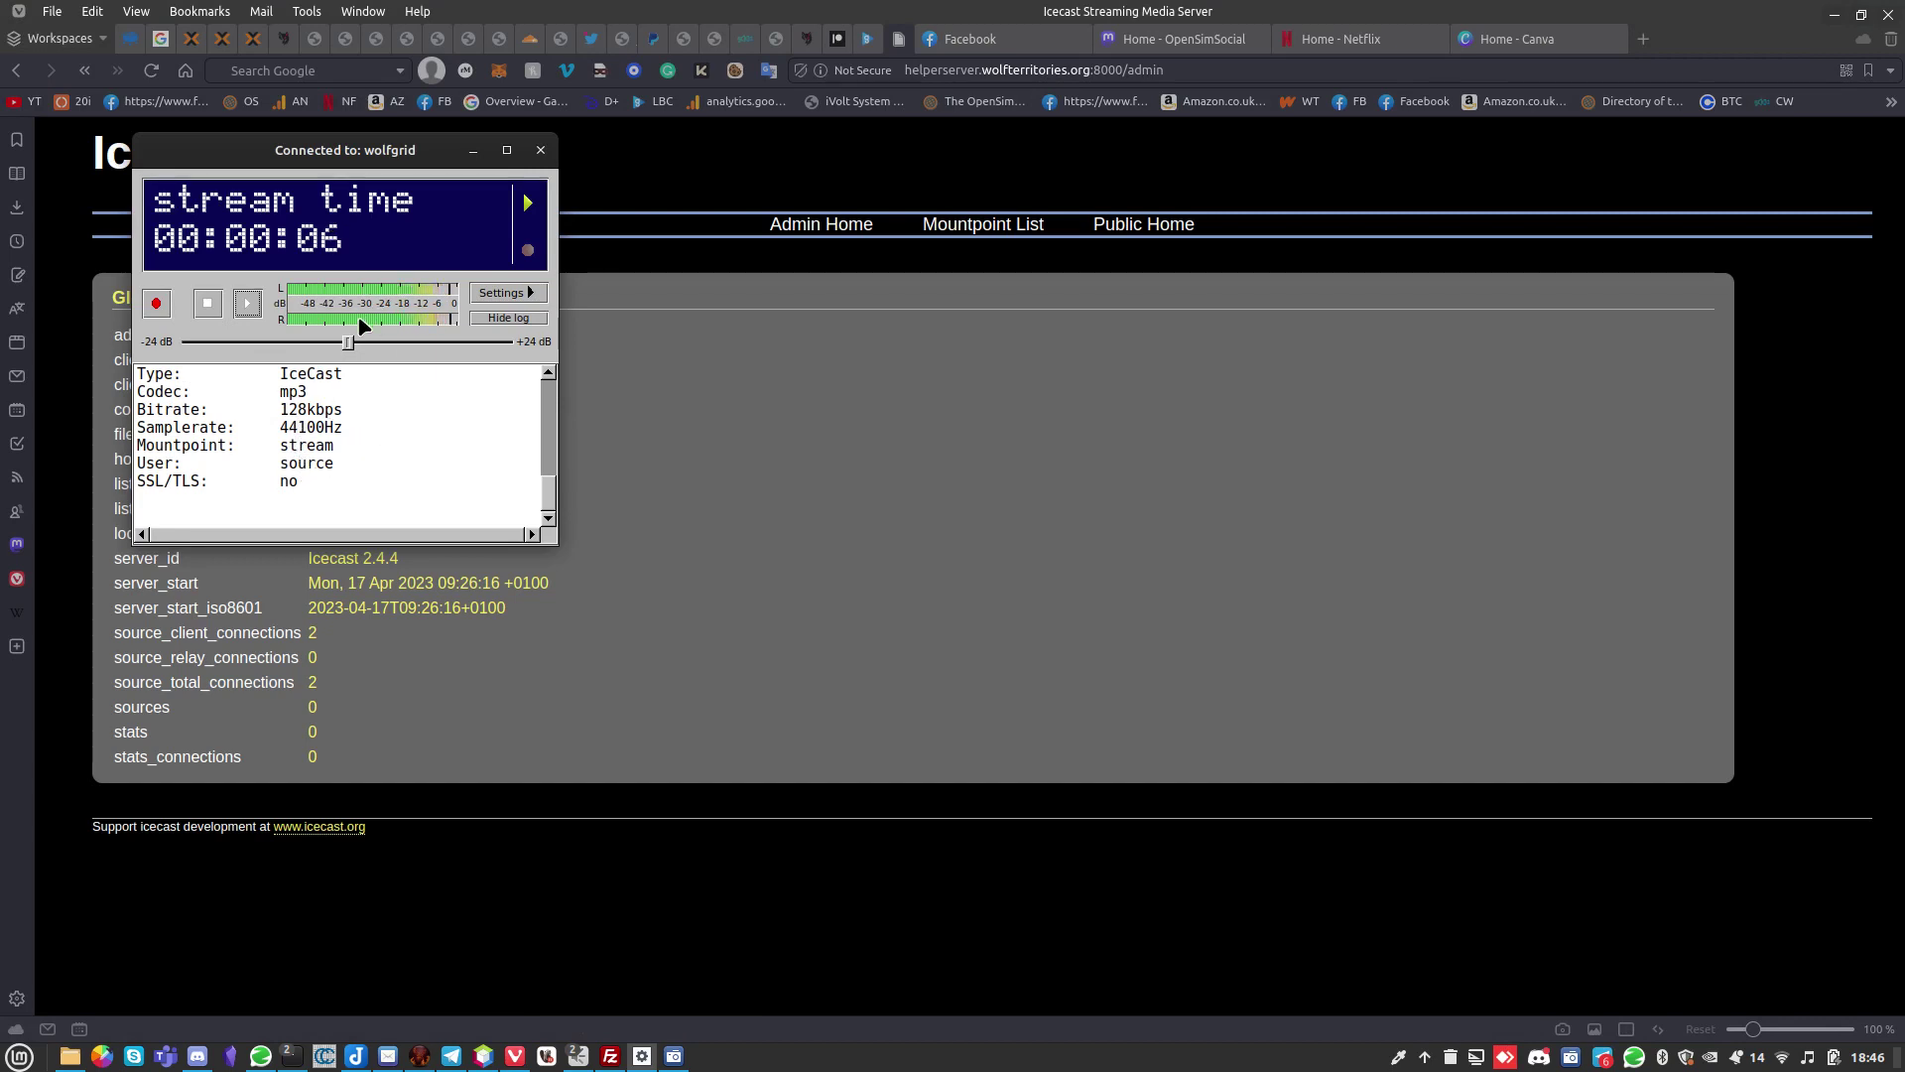
{"action": "left_click_drag", "start_coordinate": [347, 343], "coordinate": [297, 345]}
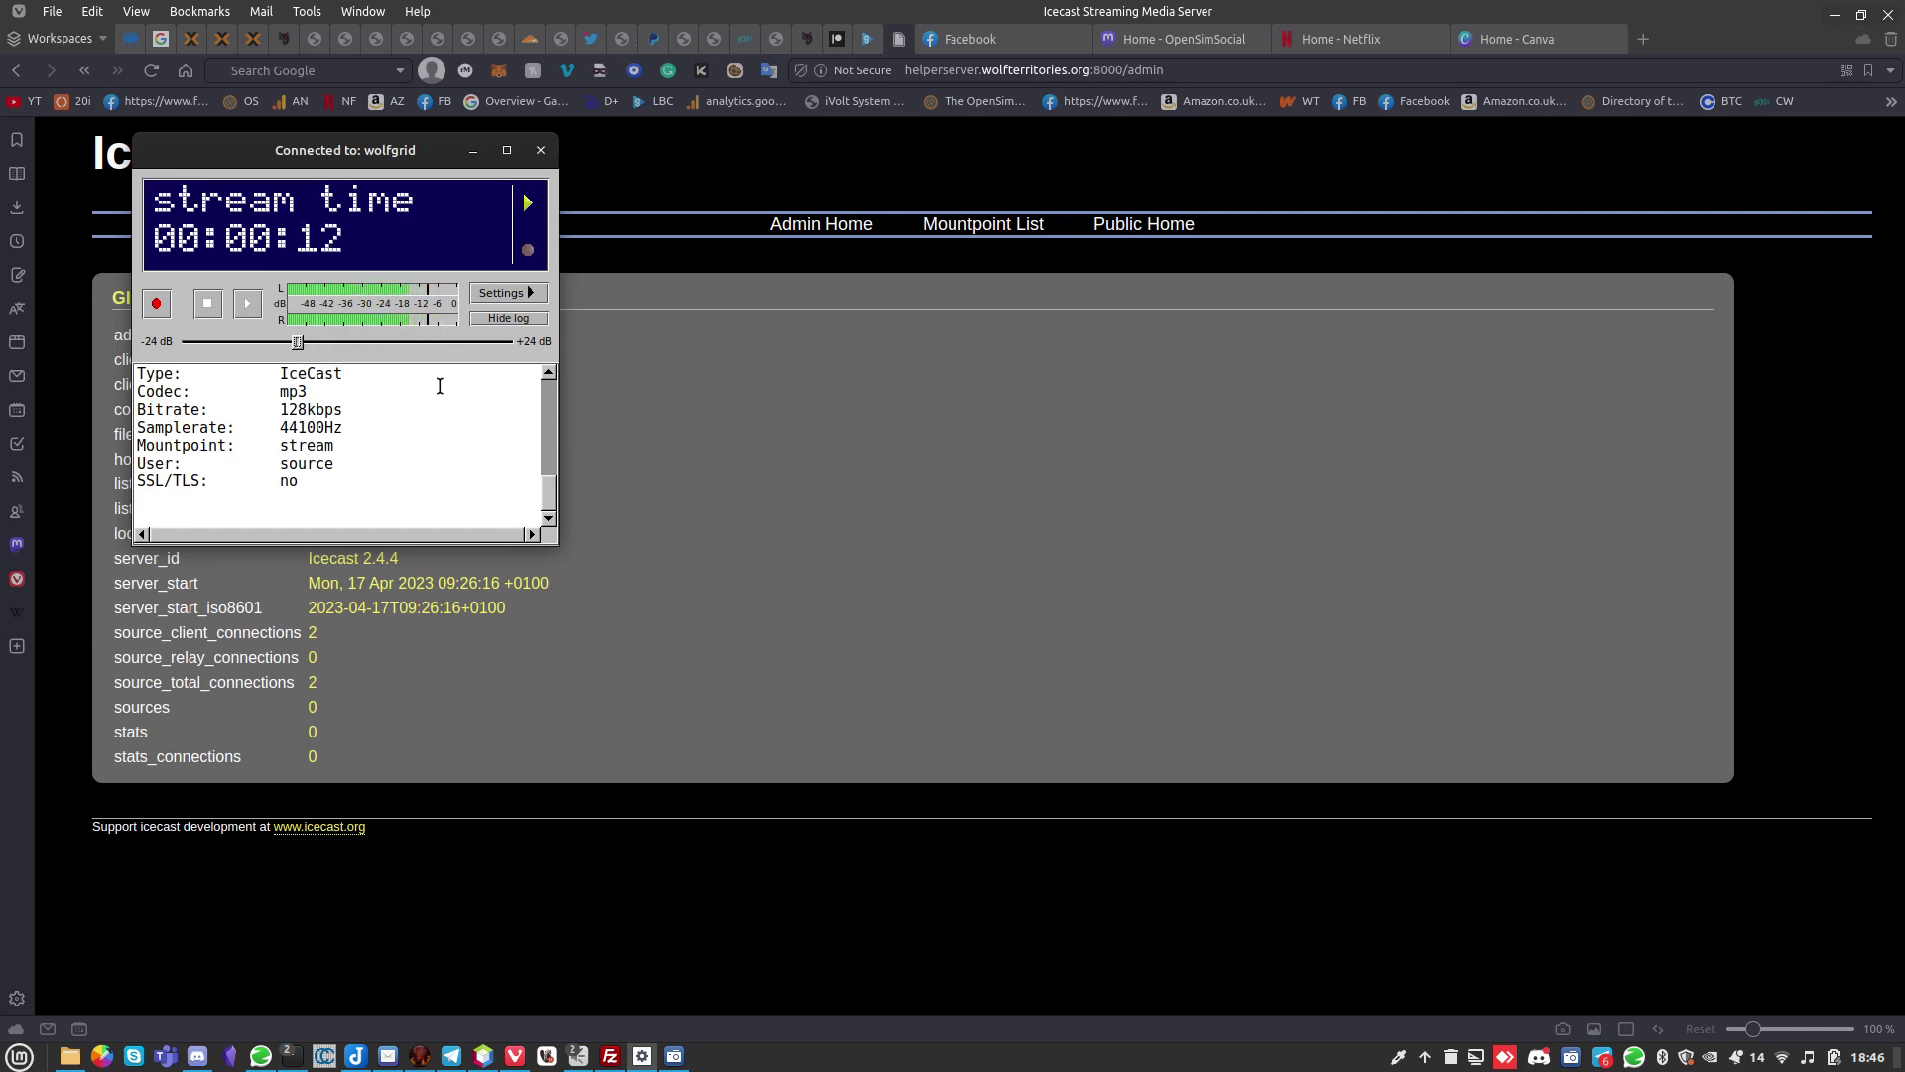
Switch to Vivaldi and examine the /stream mountpoint in the refreshed Icecast admin statistics, mountpoint list and public status page.
{"action": "left_click", "coordinate": [593, 435]}
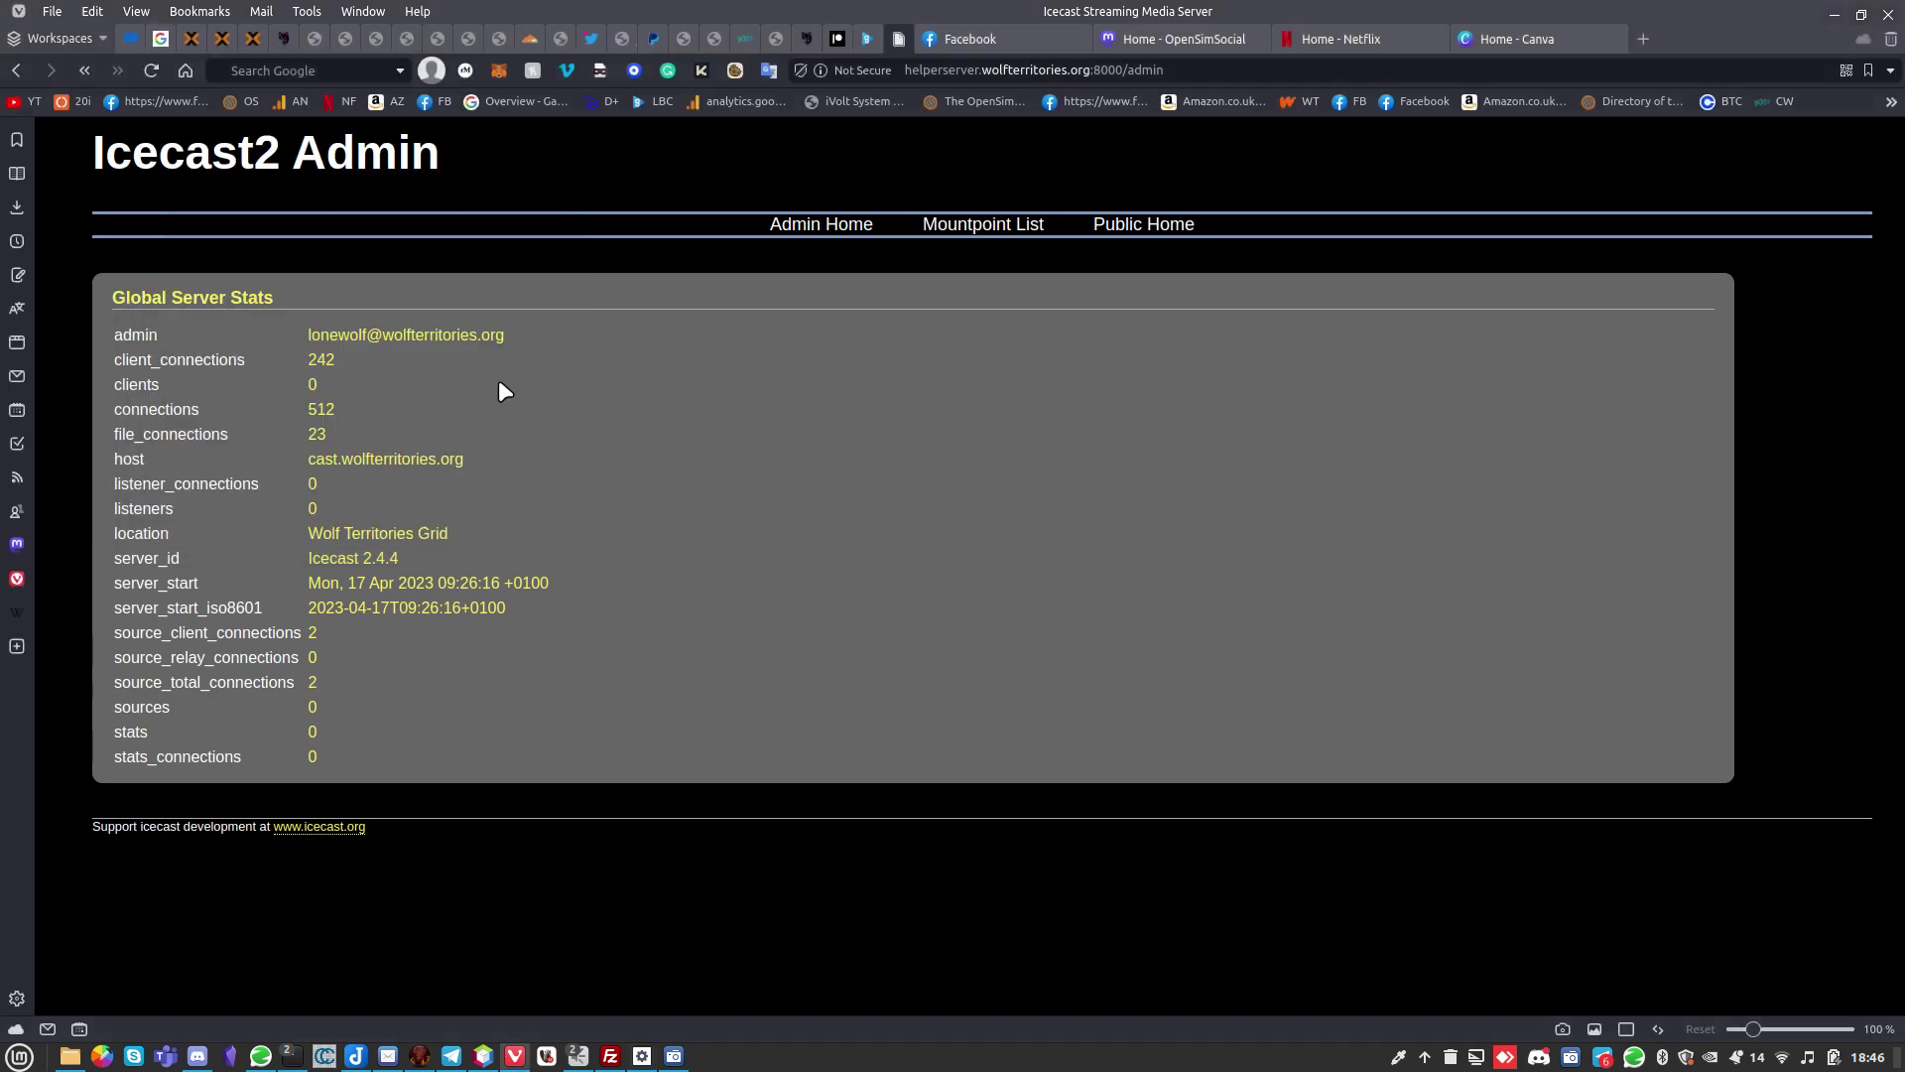
{"action": "left_click", "coordinate": [797, 232]}
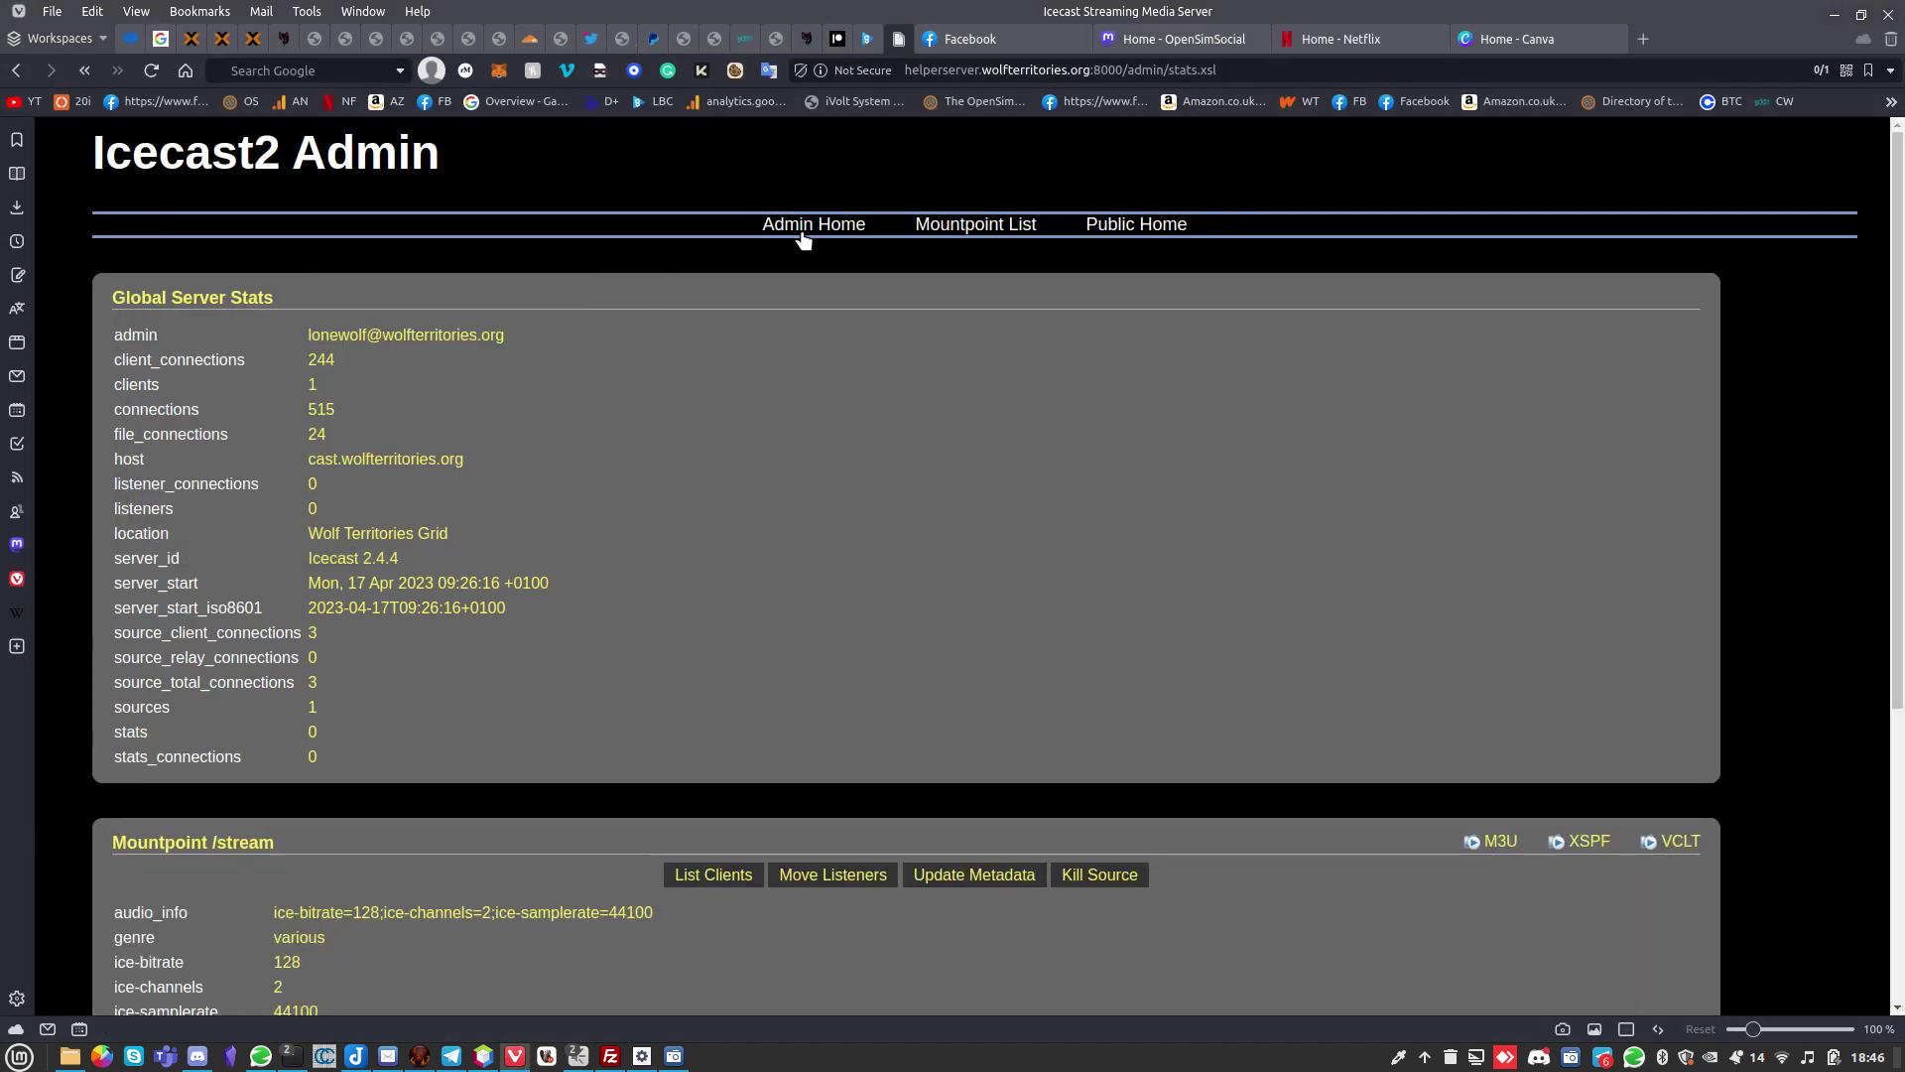
{"action": "scroll", "coordinate": [892, 602], "scroll_direction": "down", "scroll_amount": 5}
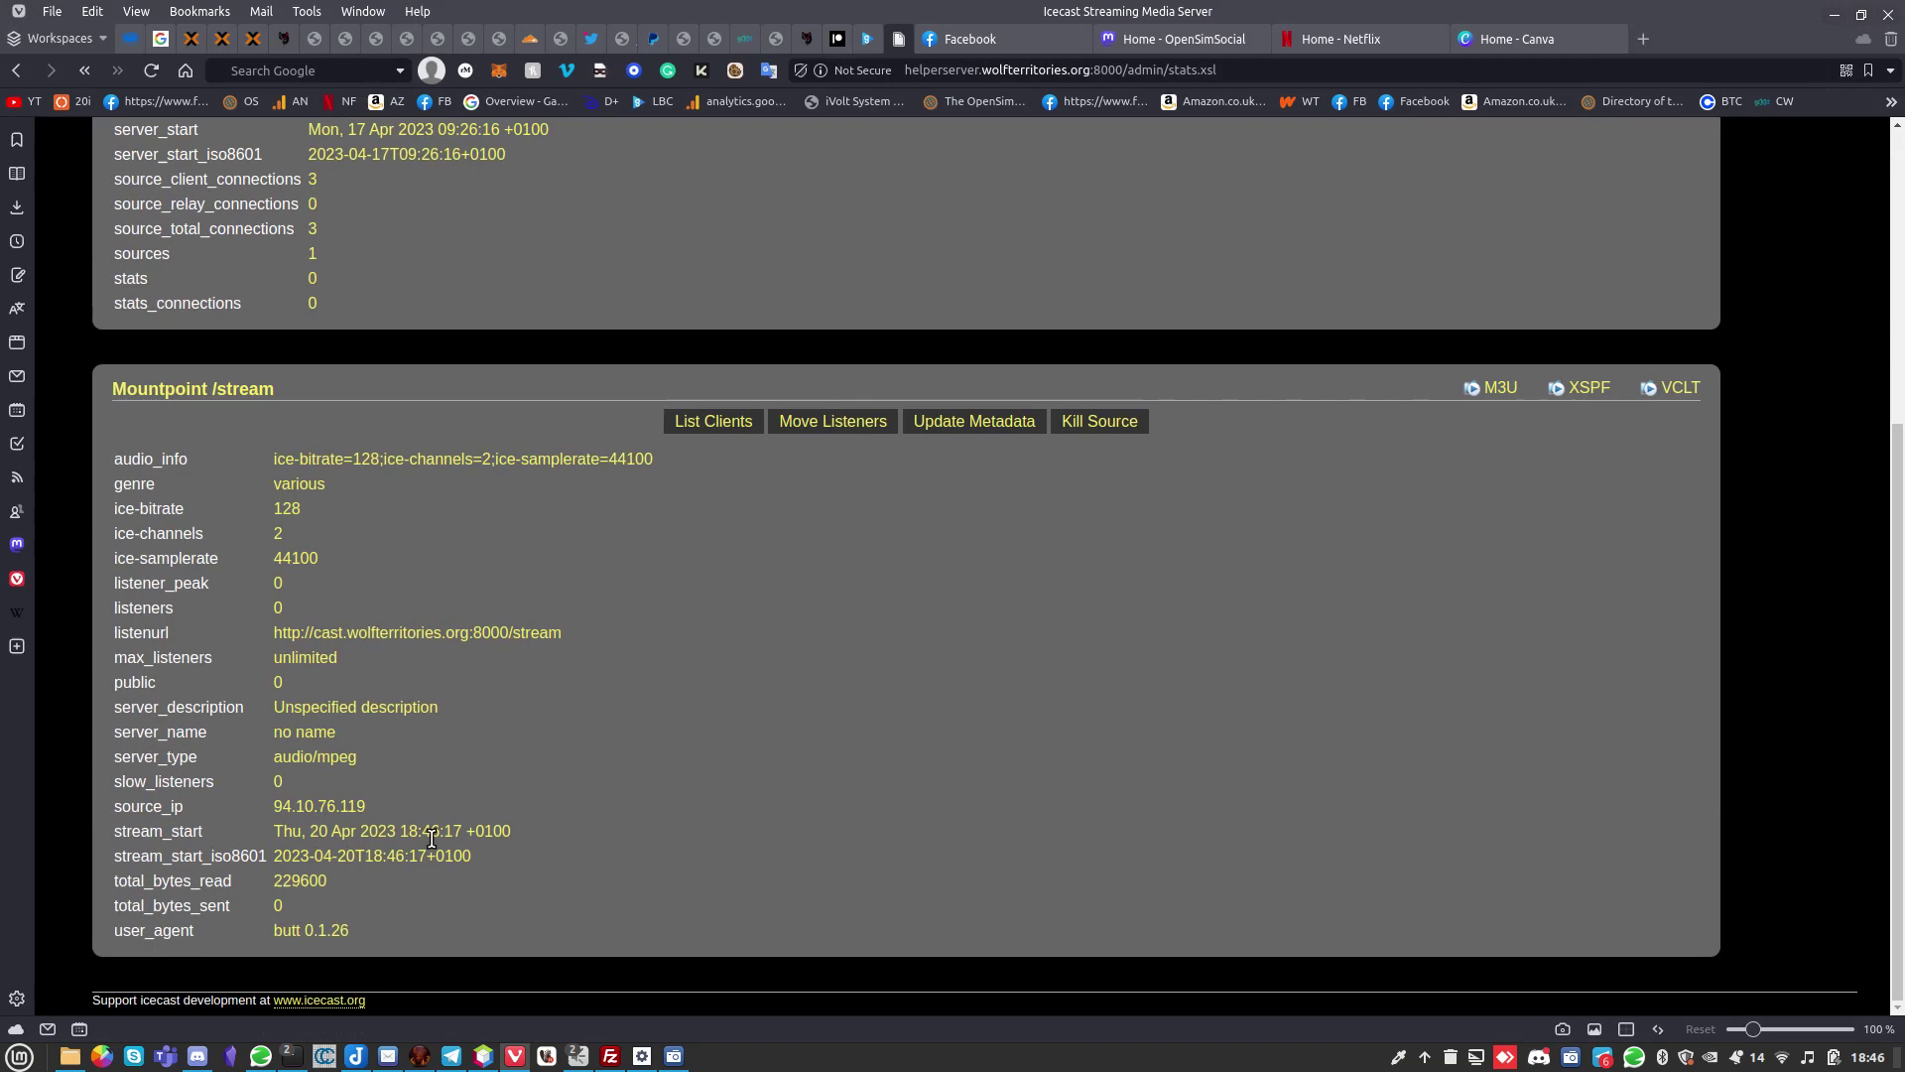
{"action": "scroll", "coordinate": [438, 863], "scroll_direction": "up", "scroll_amount": 5}
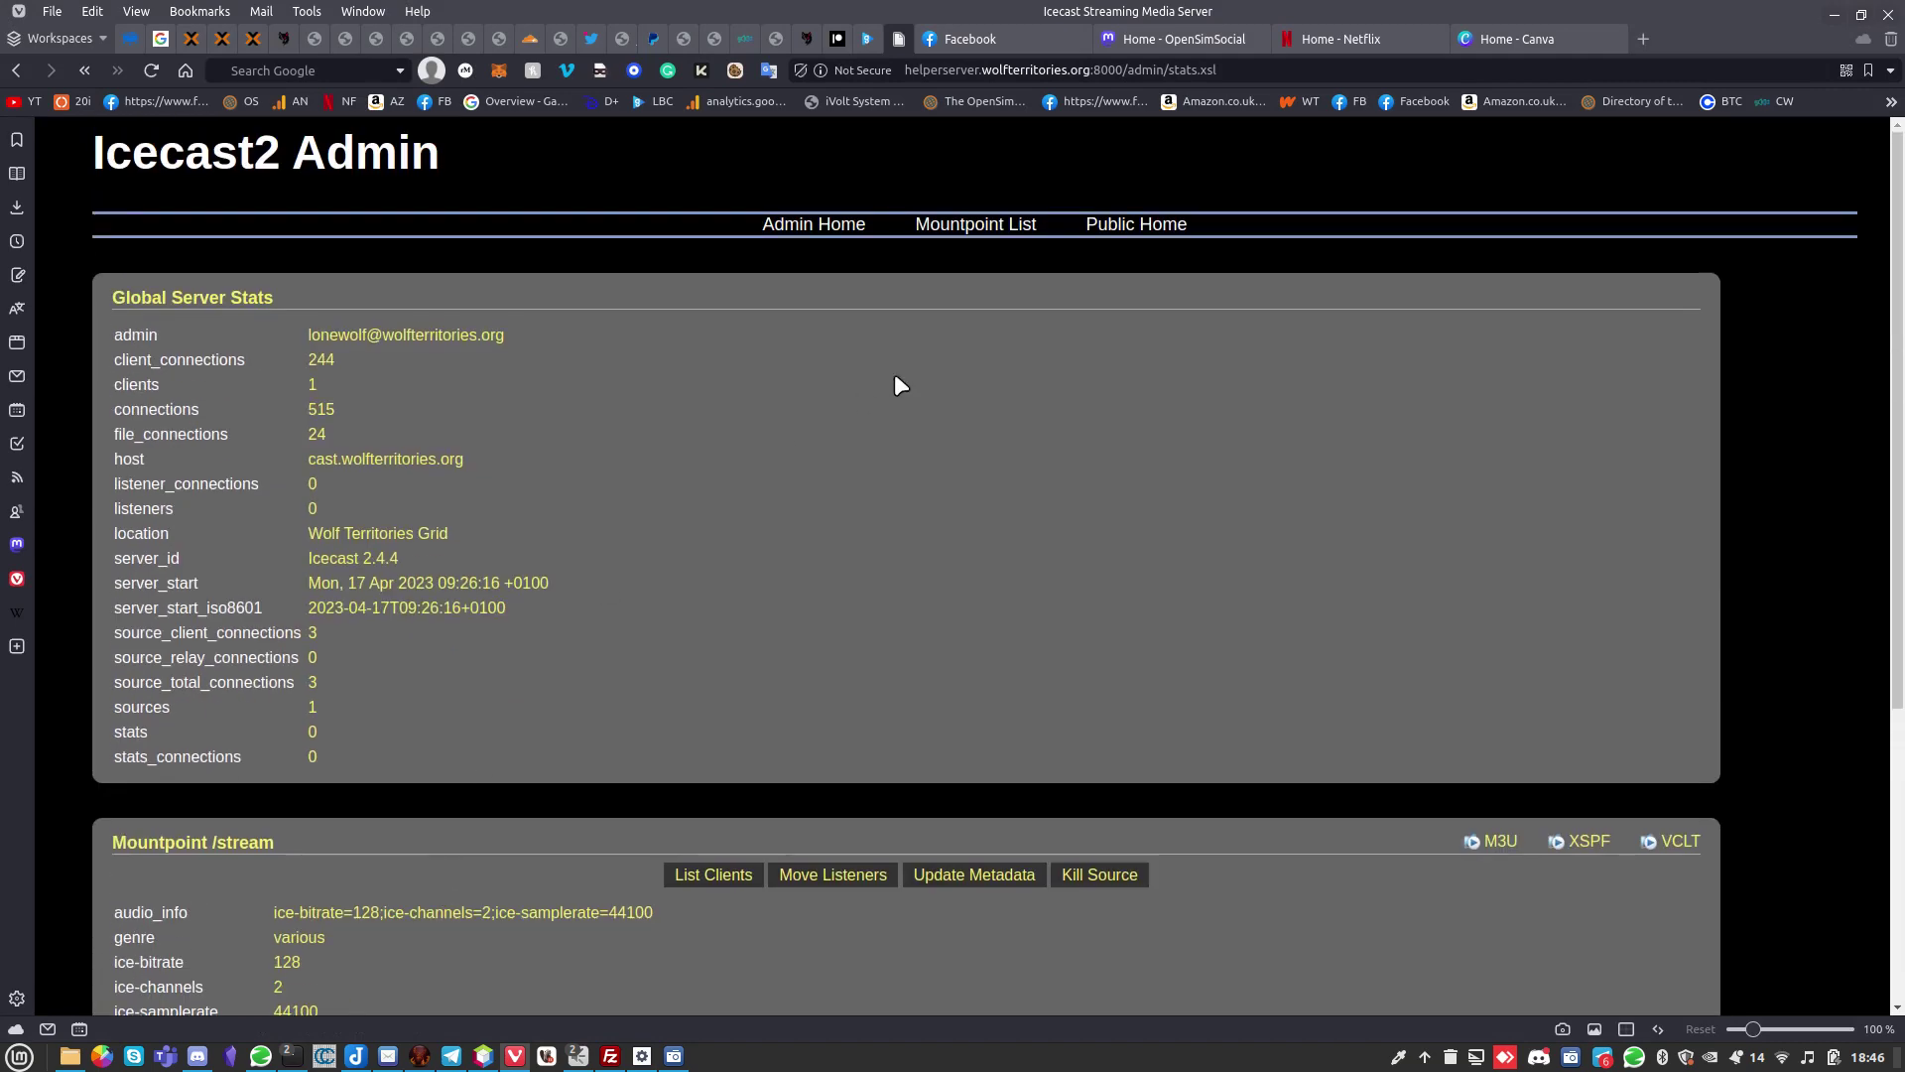
{"action": "left_click", "coordinate": [982, 229]}
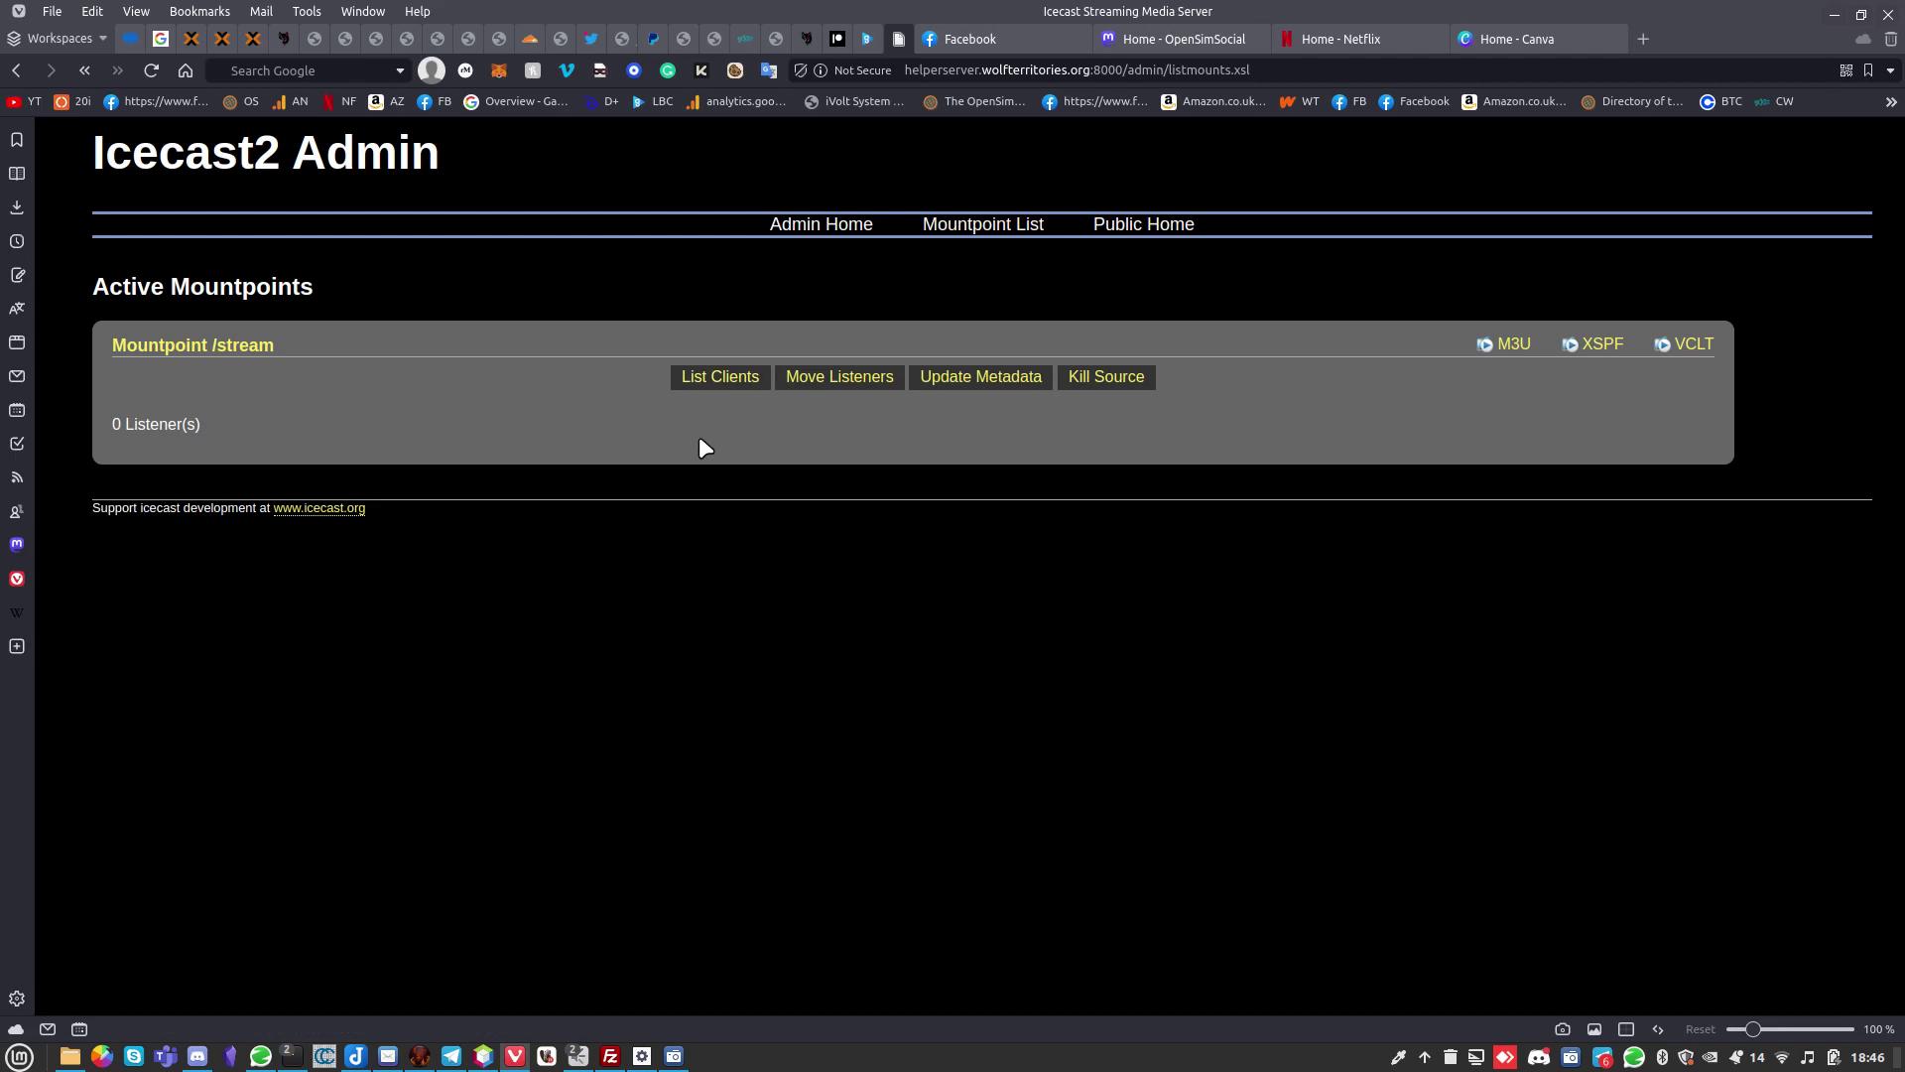
{"action": "left_click", "coordinate": [1140, 230]}
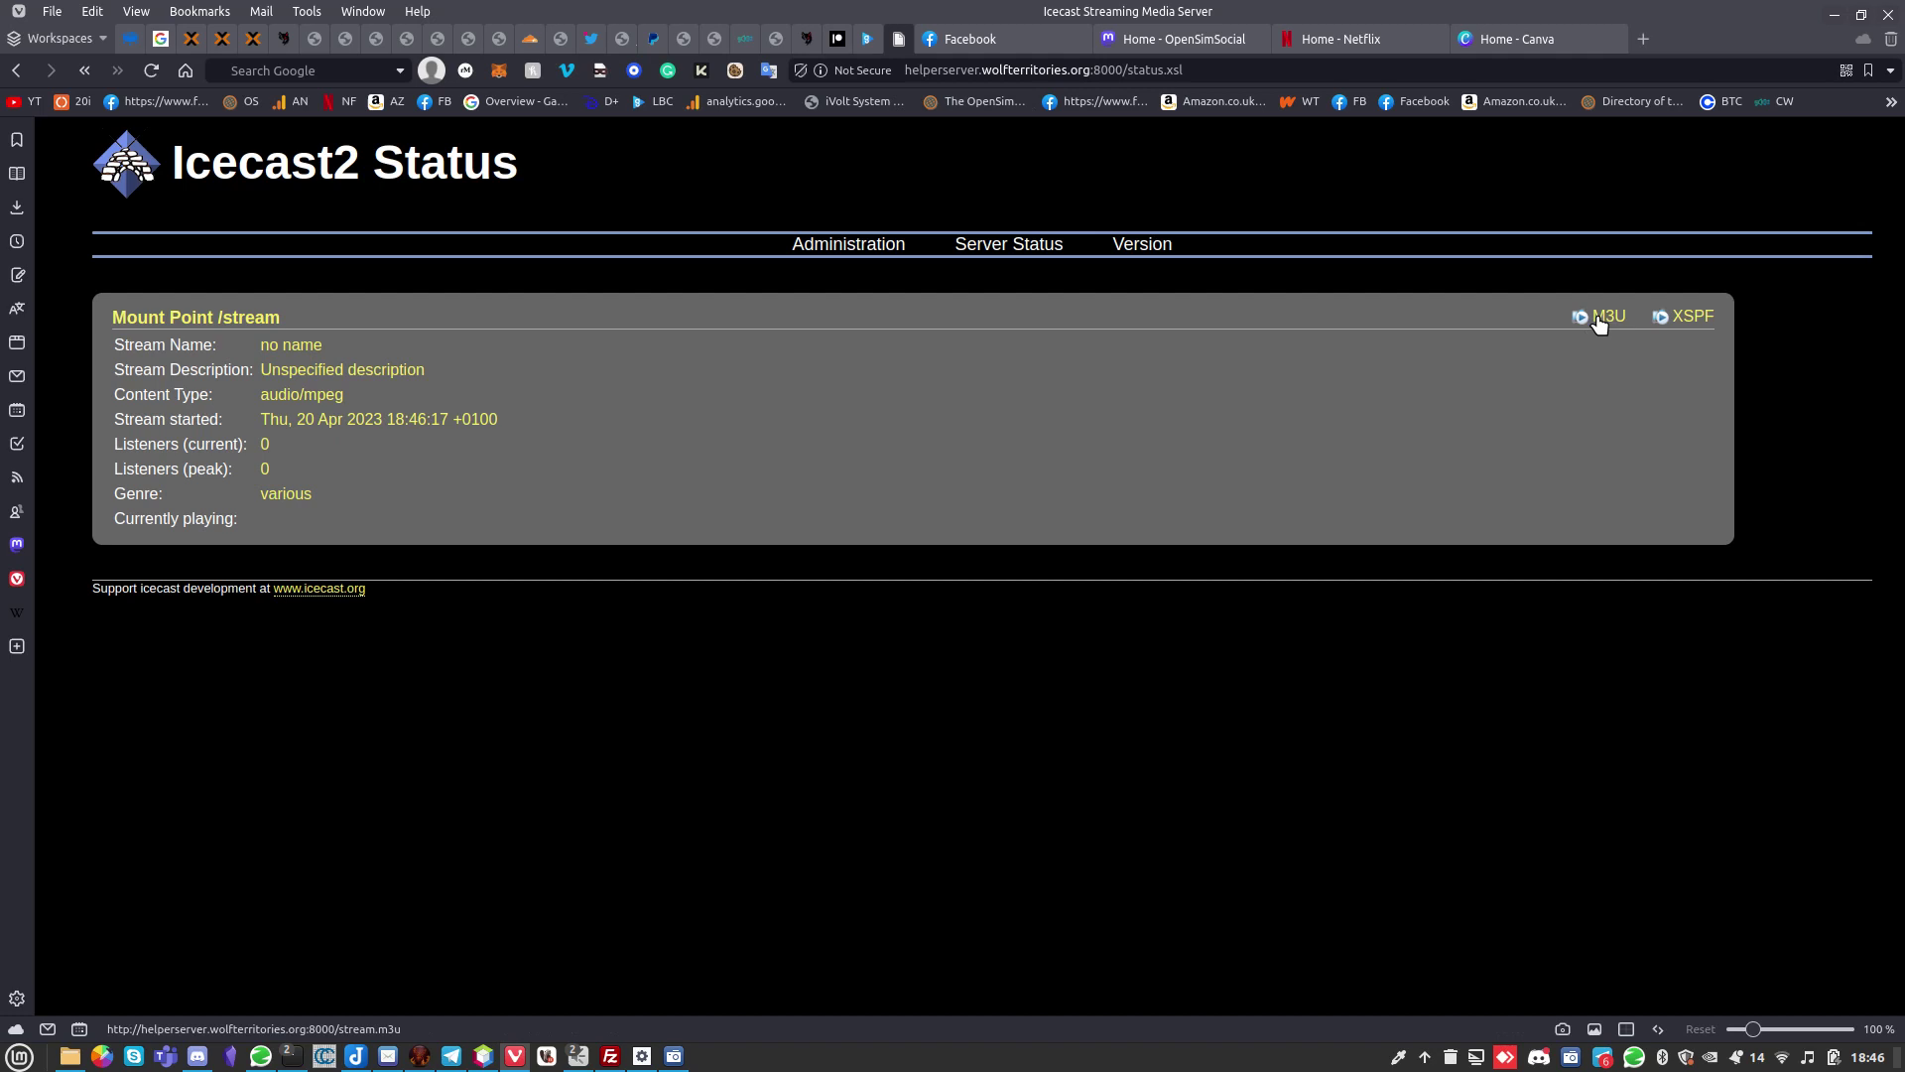
Dismiss the XSPF download, play the /stream mount point's stream.m3u in the media player and close the player.
{"action": "left_click", "coordinate": [1675, 328]}
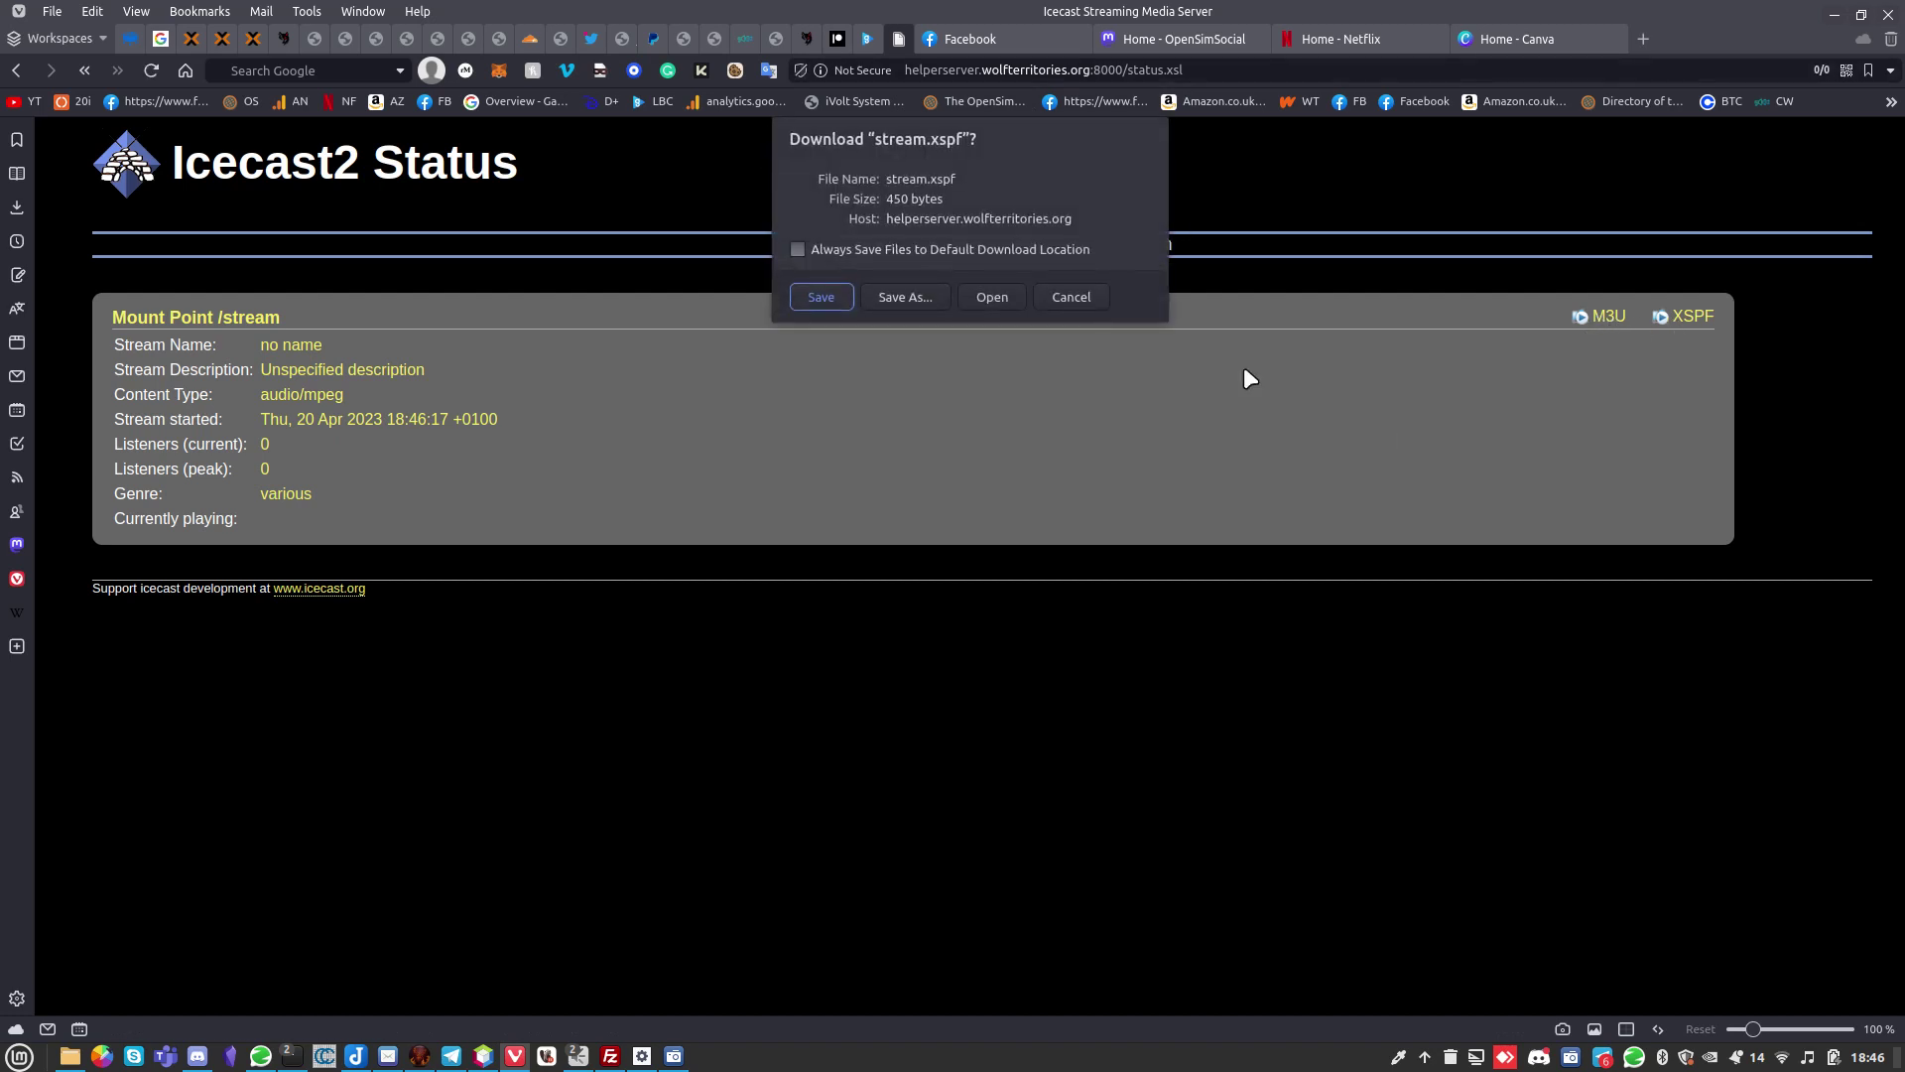
{"action": "left_click", "coordinate": [1065, 304]}
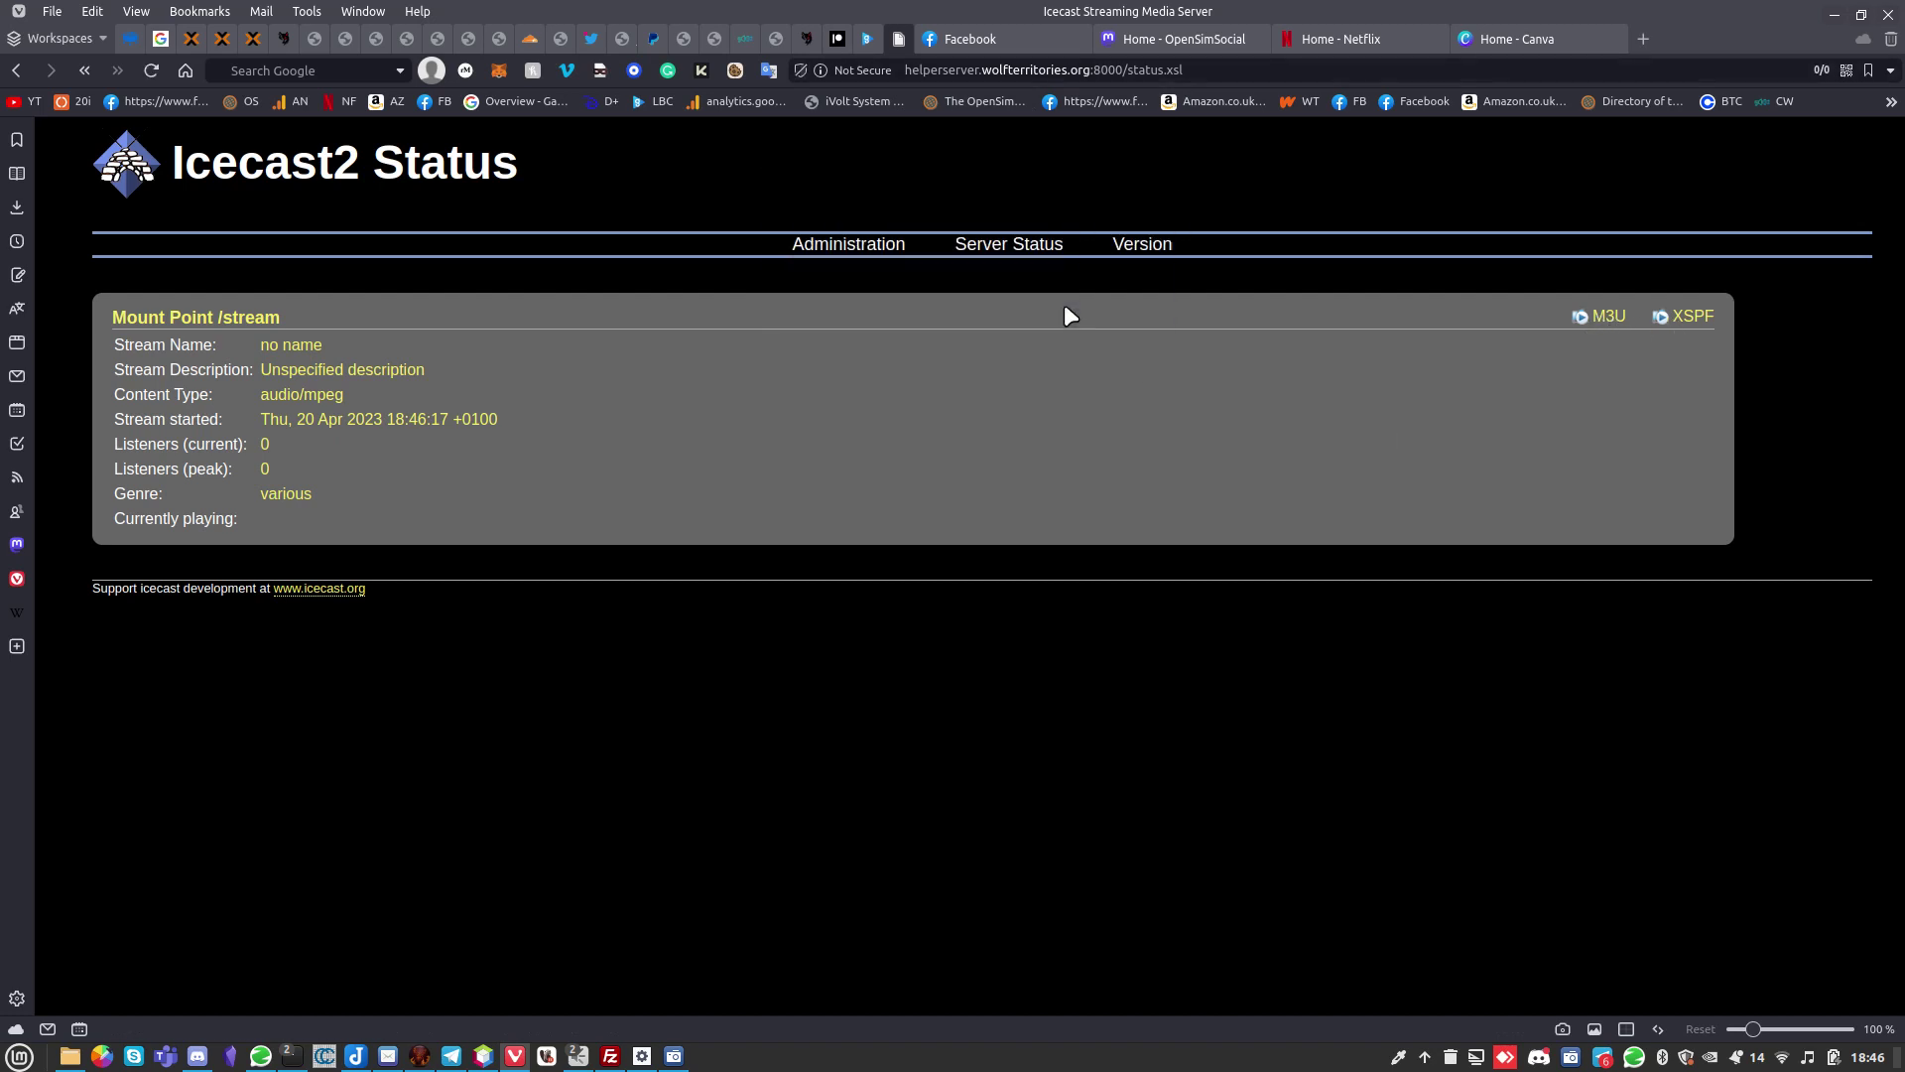
{"action": "left_click", "coordinate": [1599, 317]}
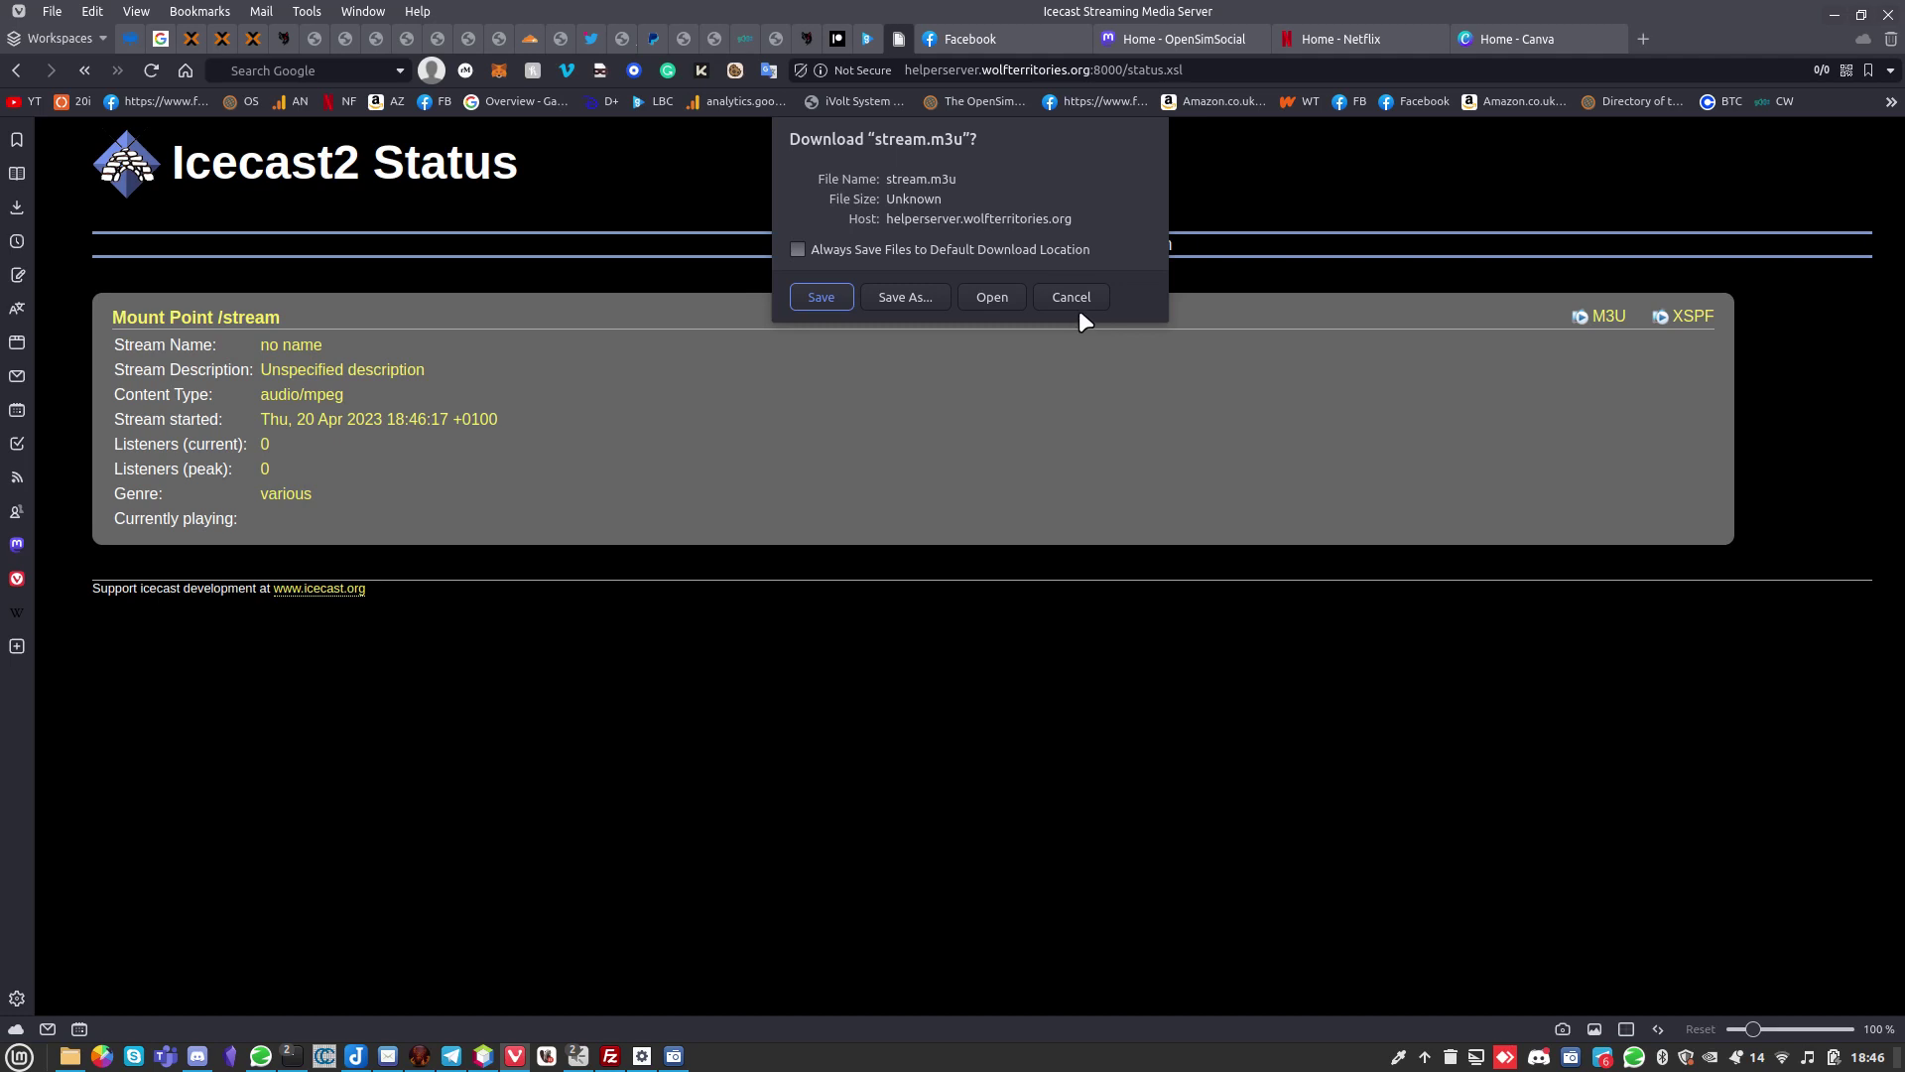
{"action": "left_click", "coordinate": [990, 298]}
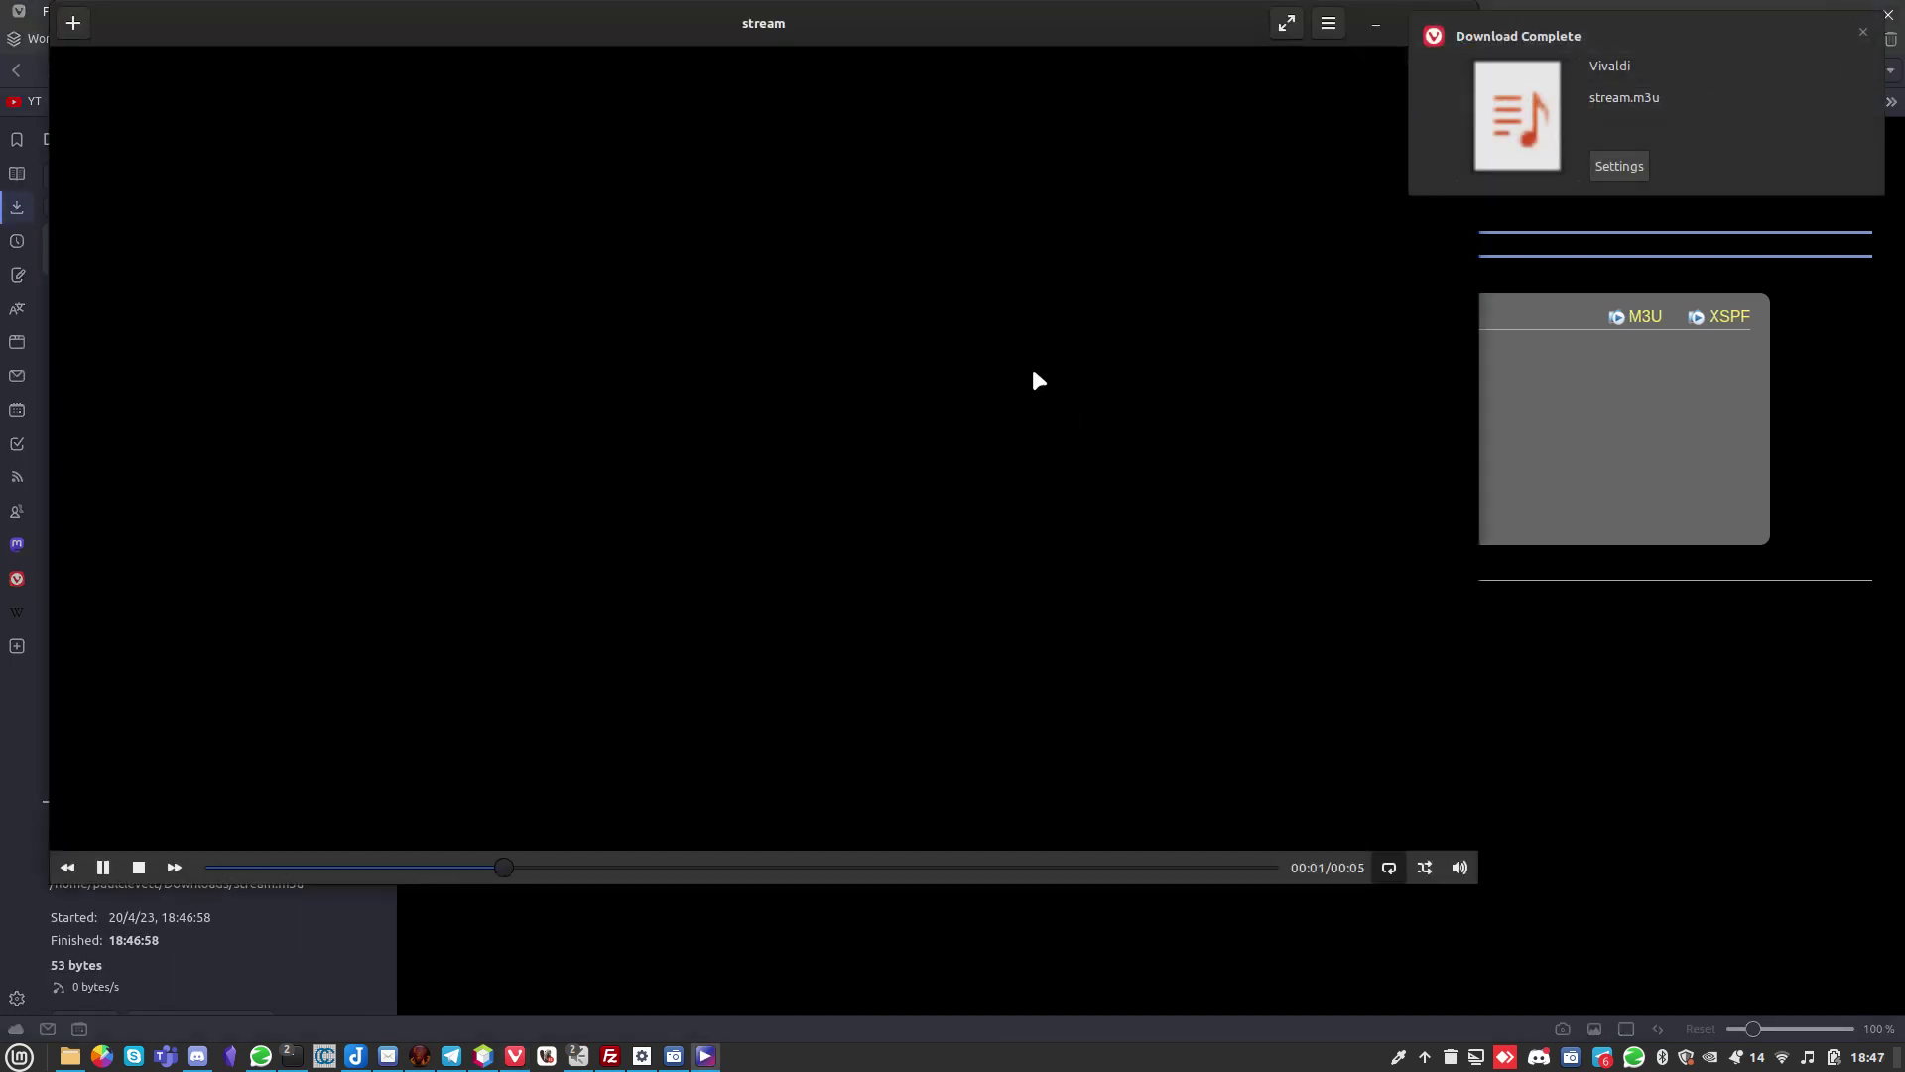
{"action": "left_click", "coordinate": [1864, 32]}
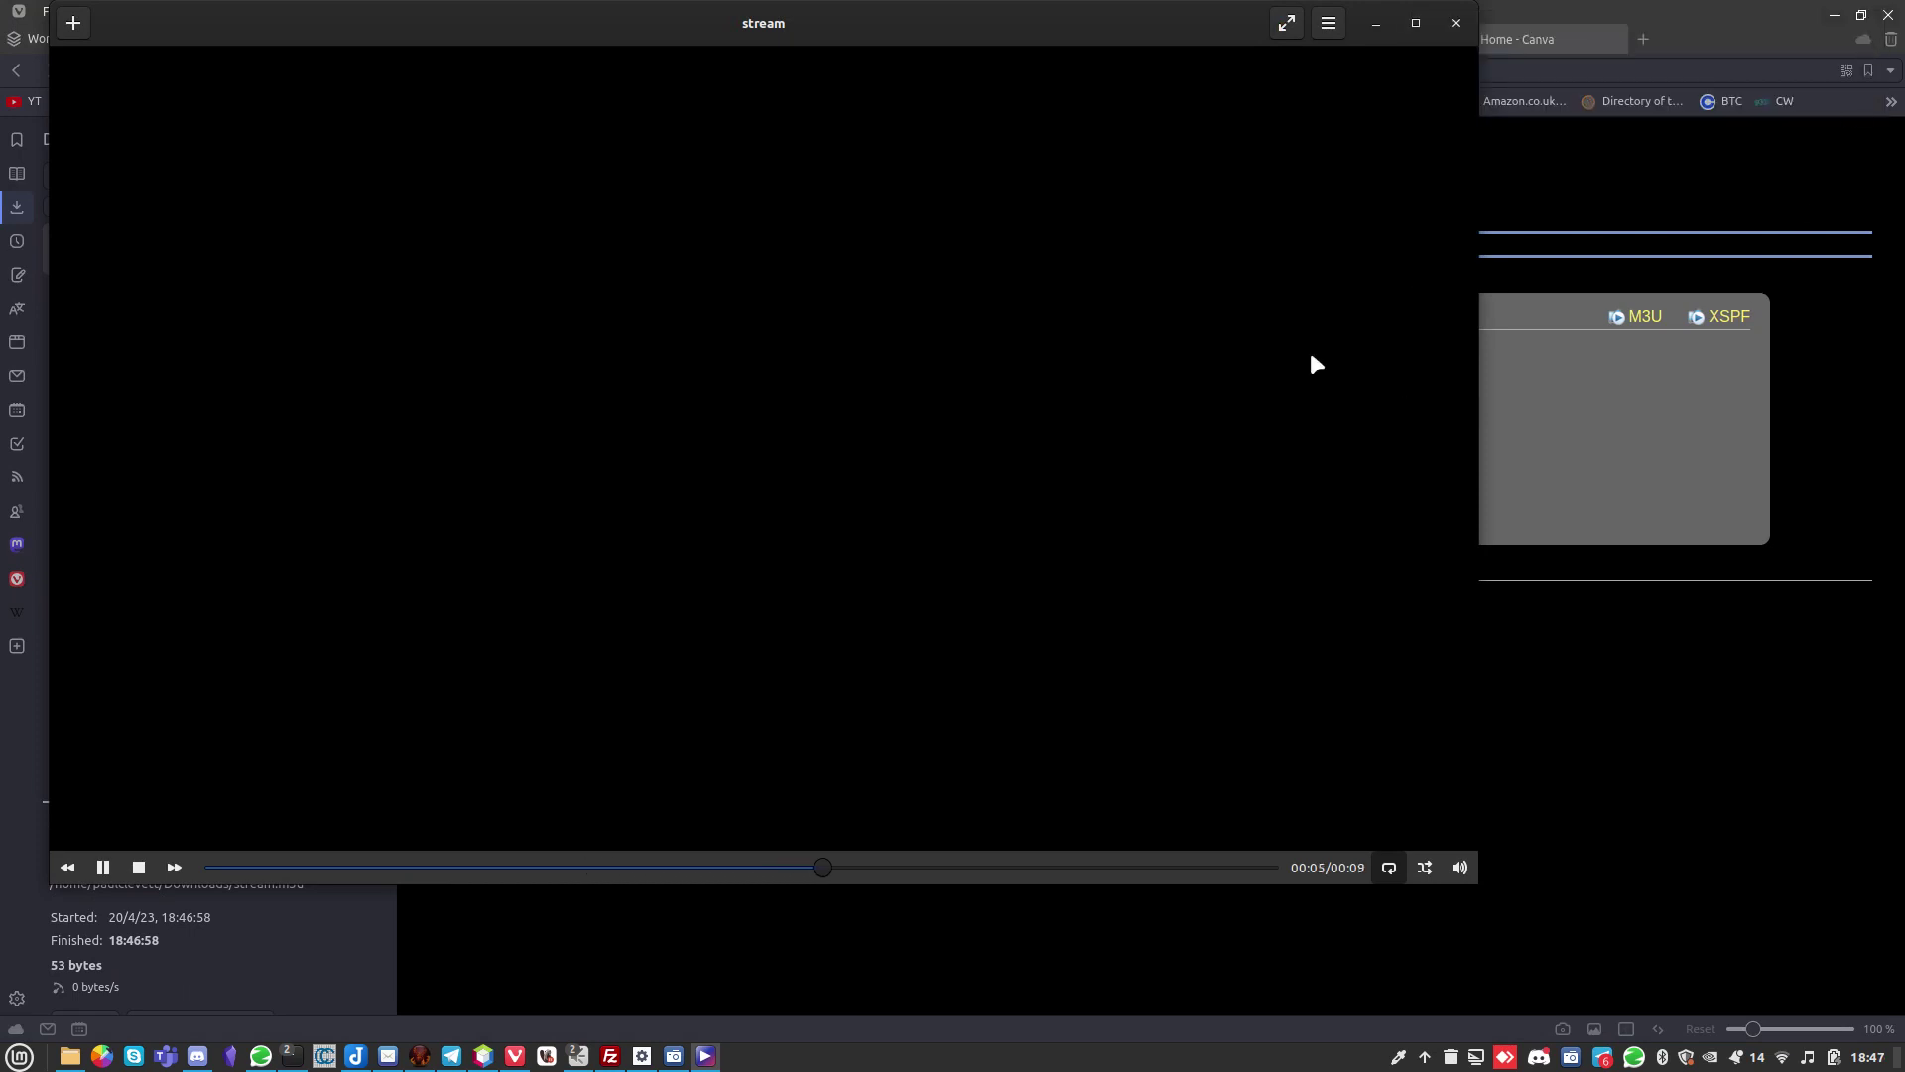
{"action": "left_click", "coordinate": [1455, 23]}
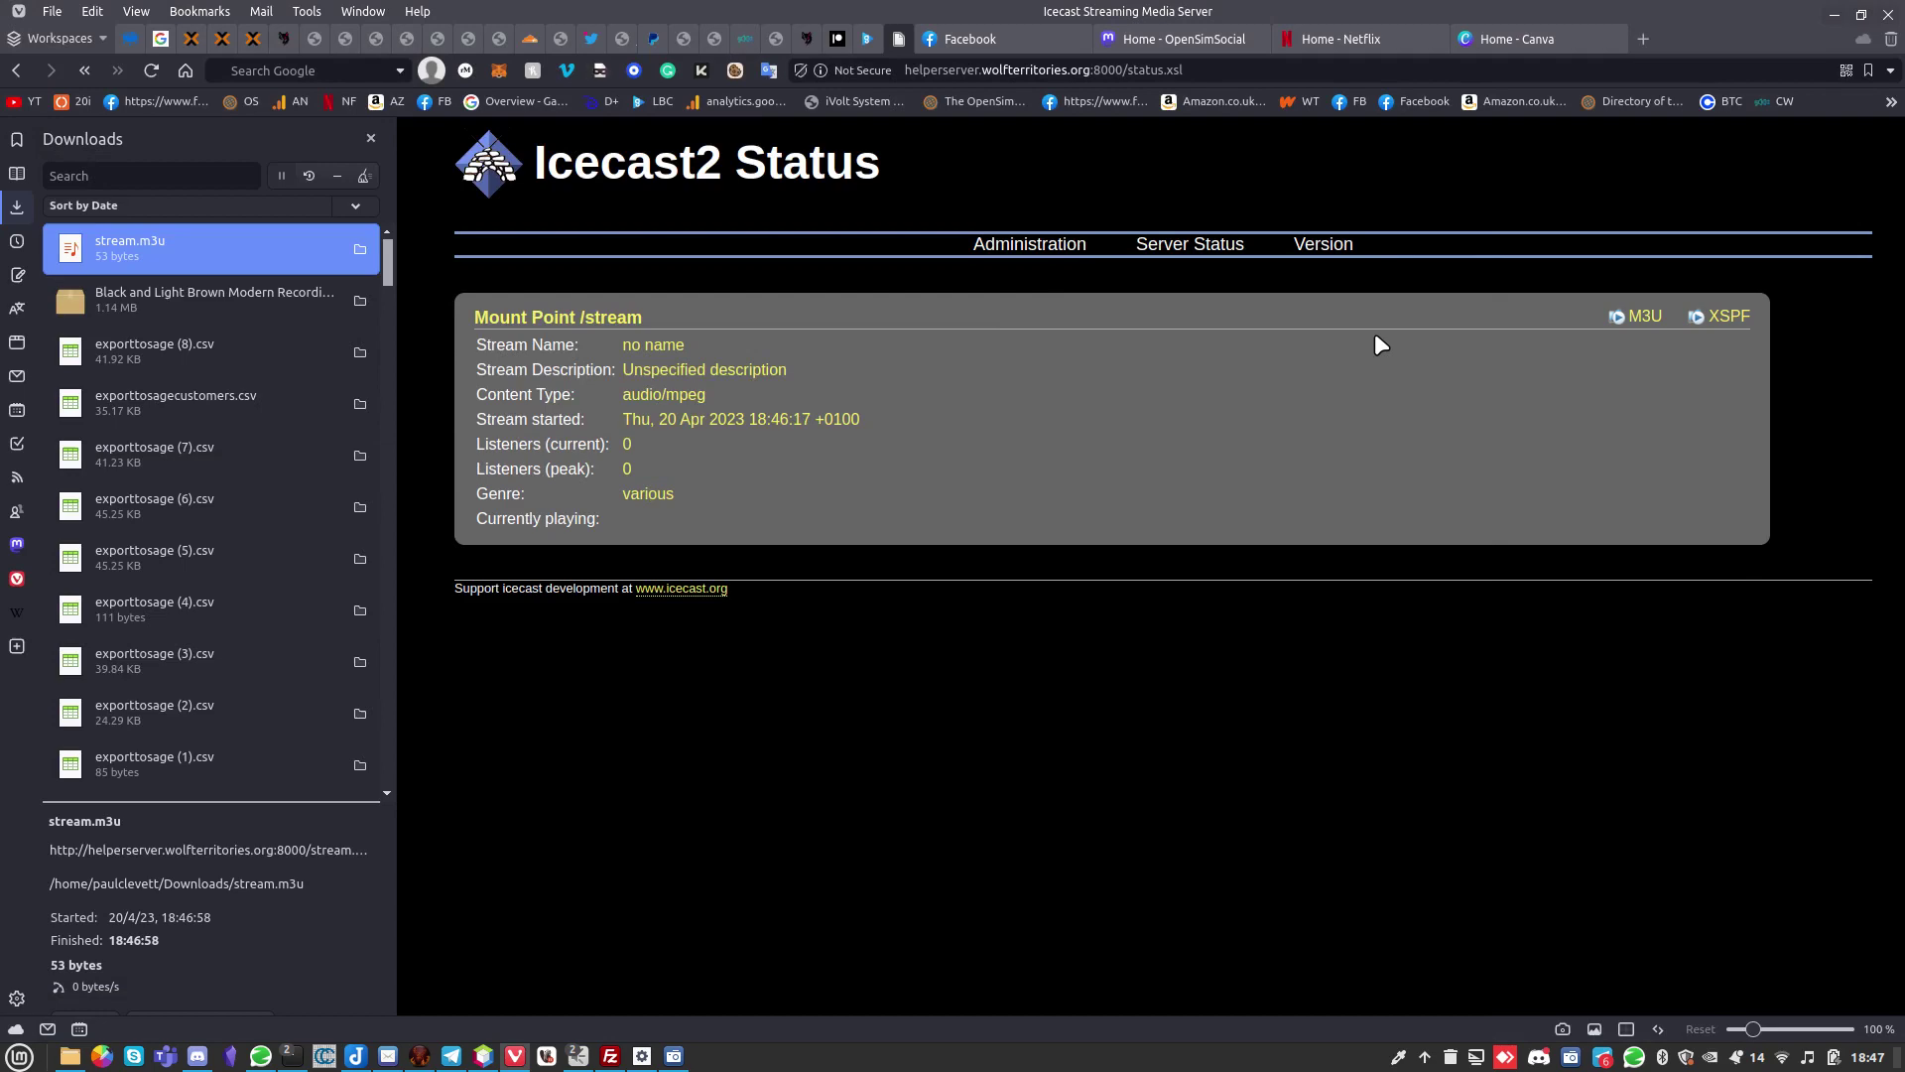
Close the downloads list and copy the /stream mountpoint's listenurl from the Icecast admin statistics.
{"action": "left_click", "coordinate": [968, 243]}
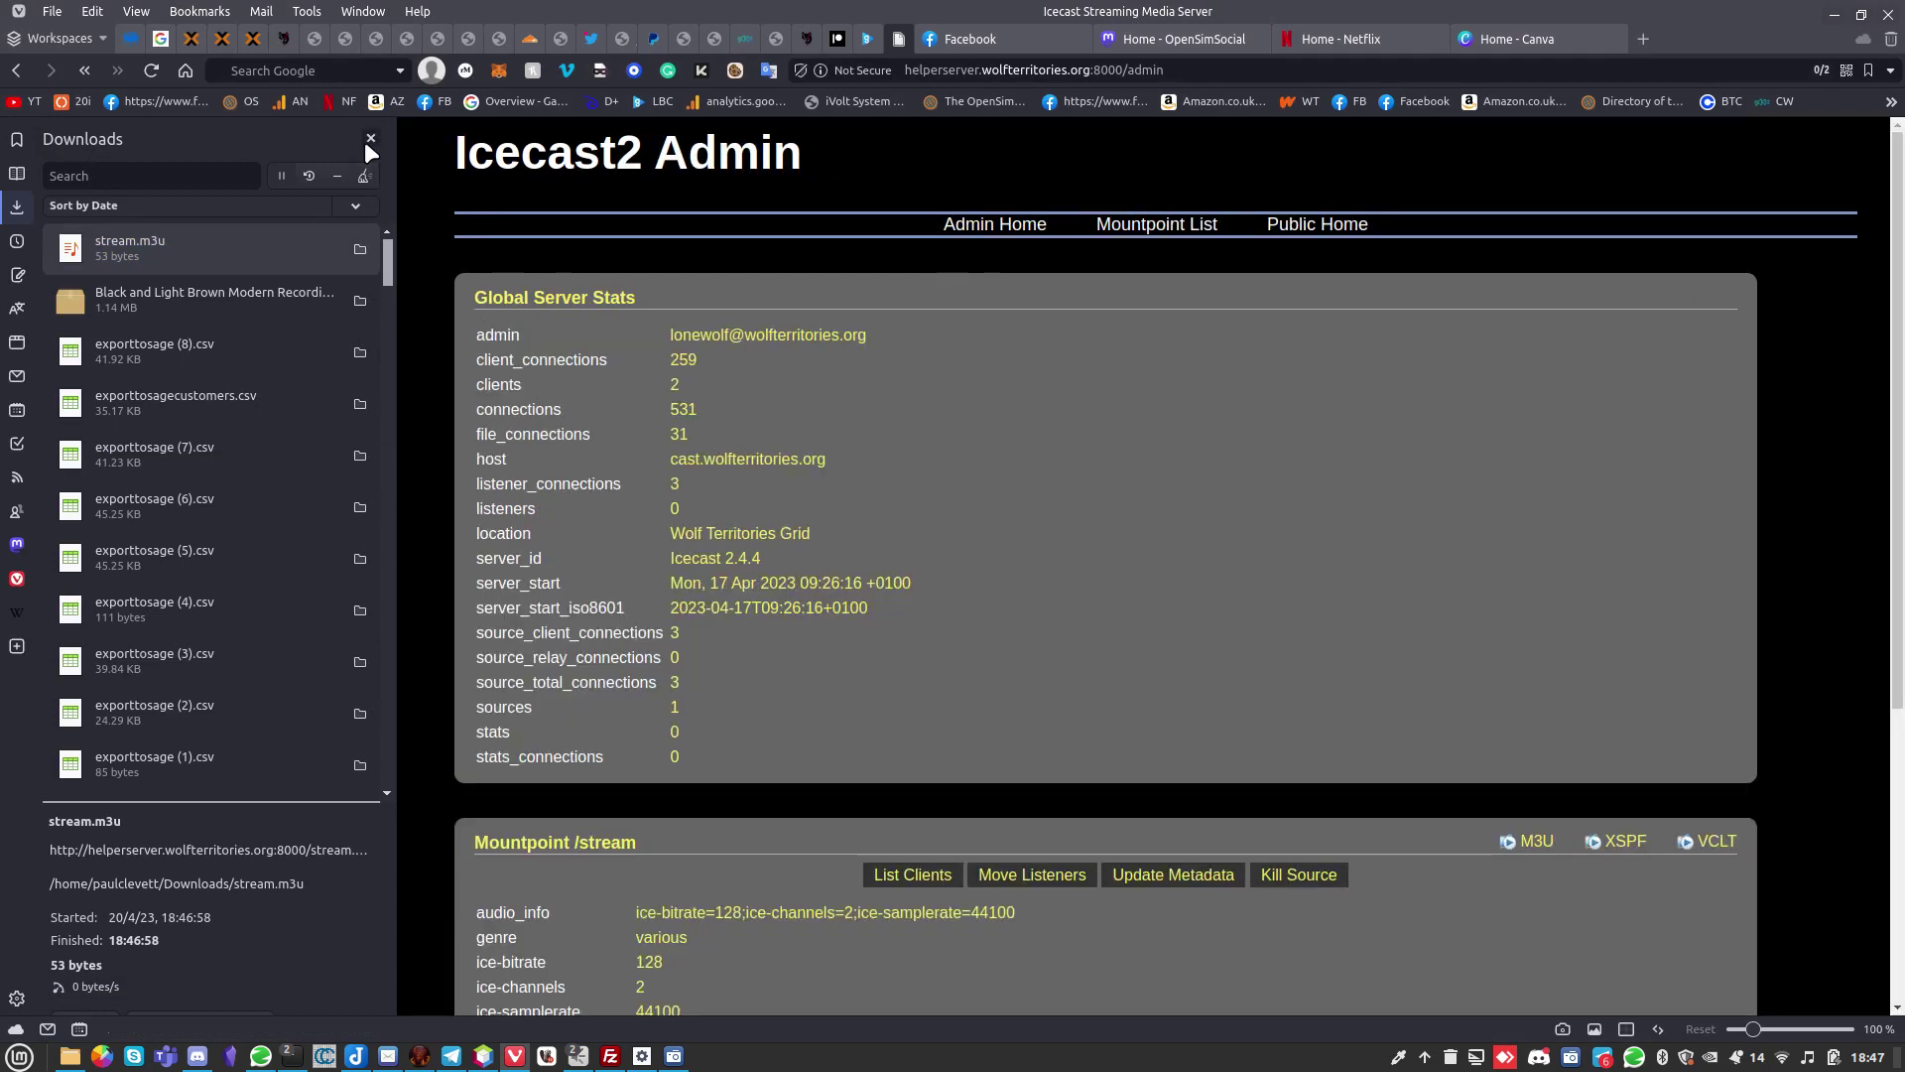
{"action": "left_click", "coordinate": [369, 140]}
{"action": "scroll", "coordinate": [645, 780], "scroll_direction": "down", "scroll_amount": 5}
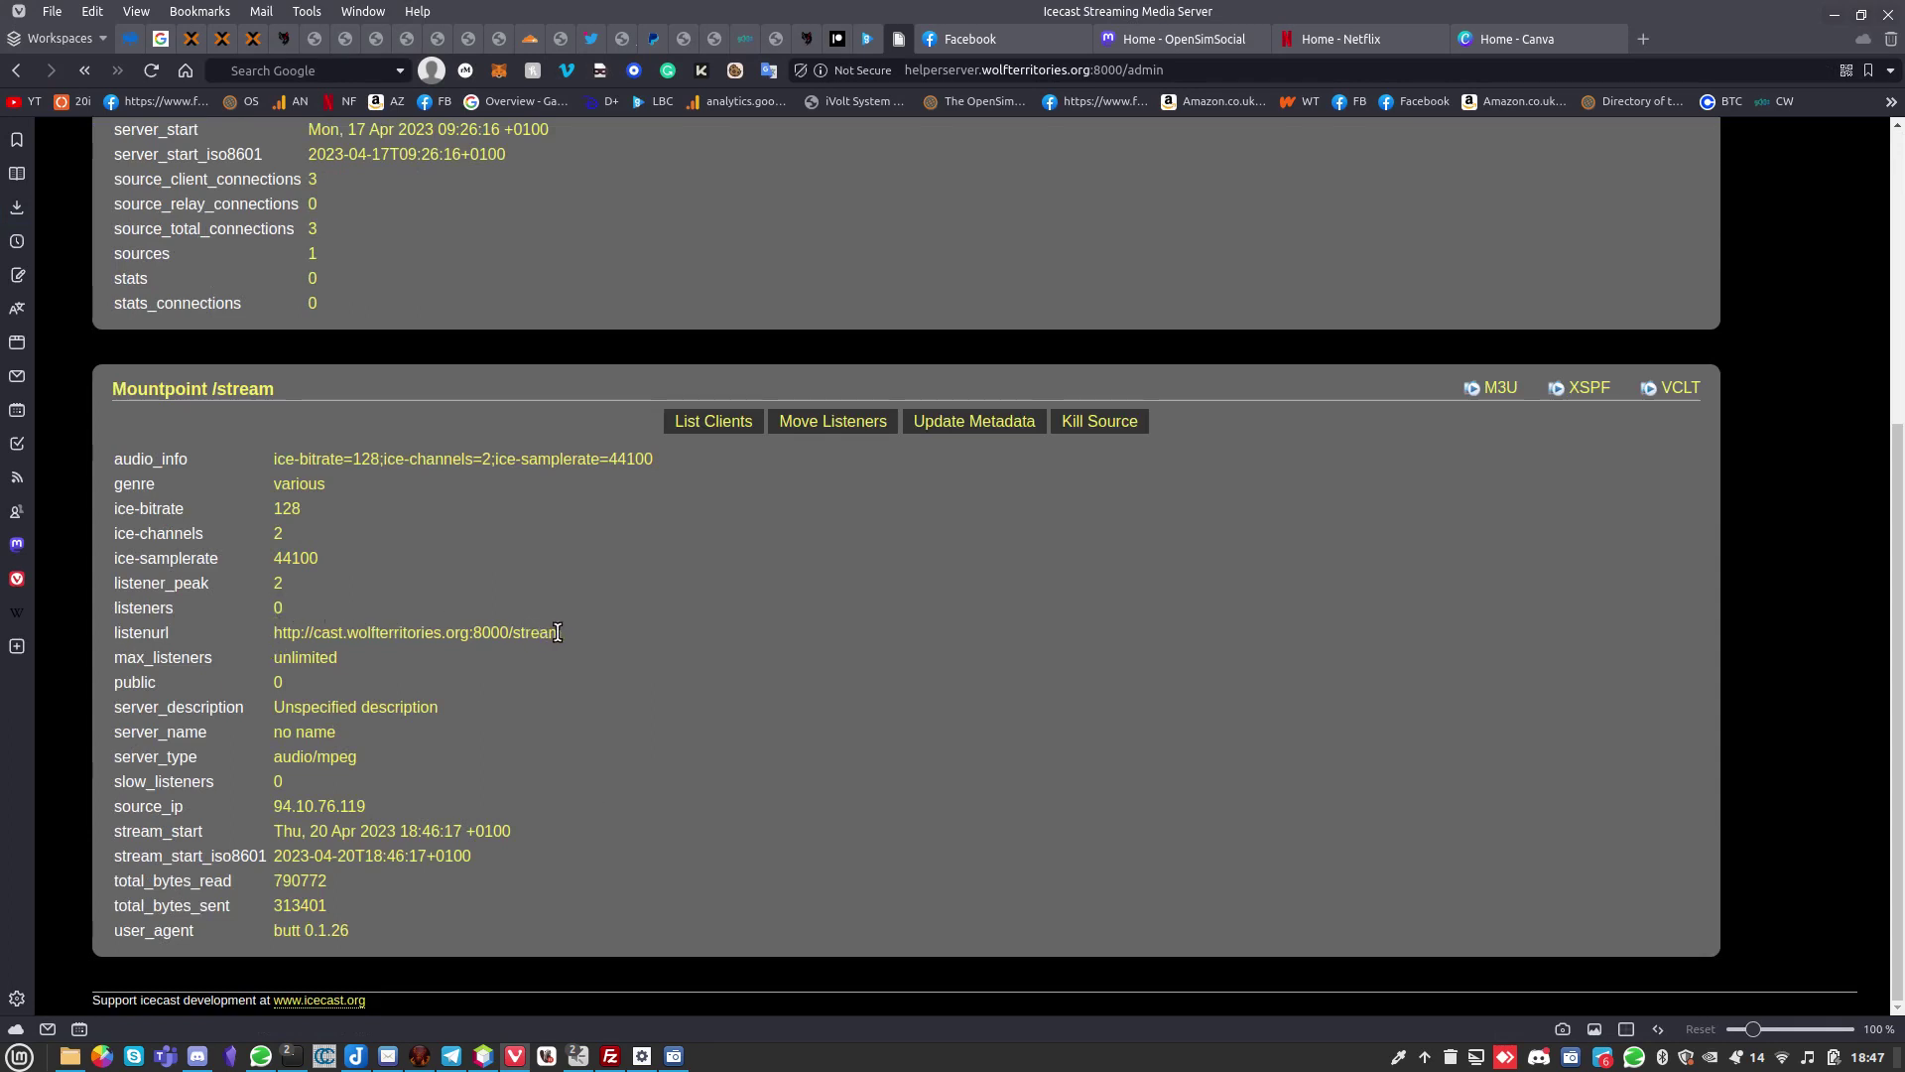
{"action": "left_click_drag", "start_coordinate": [561, 633], "coordinate": [264, 640]}
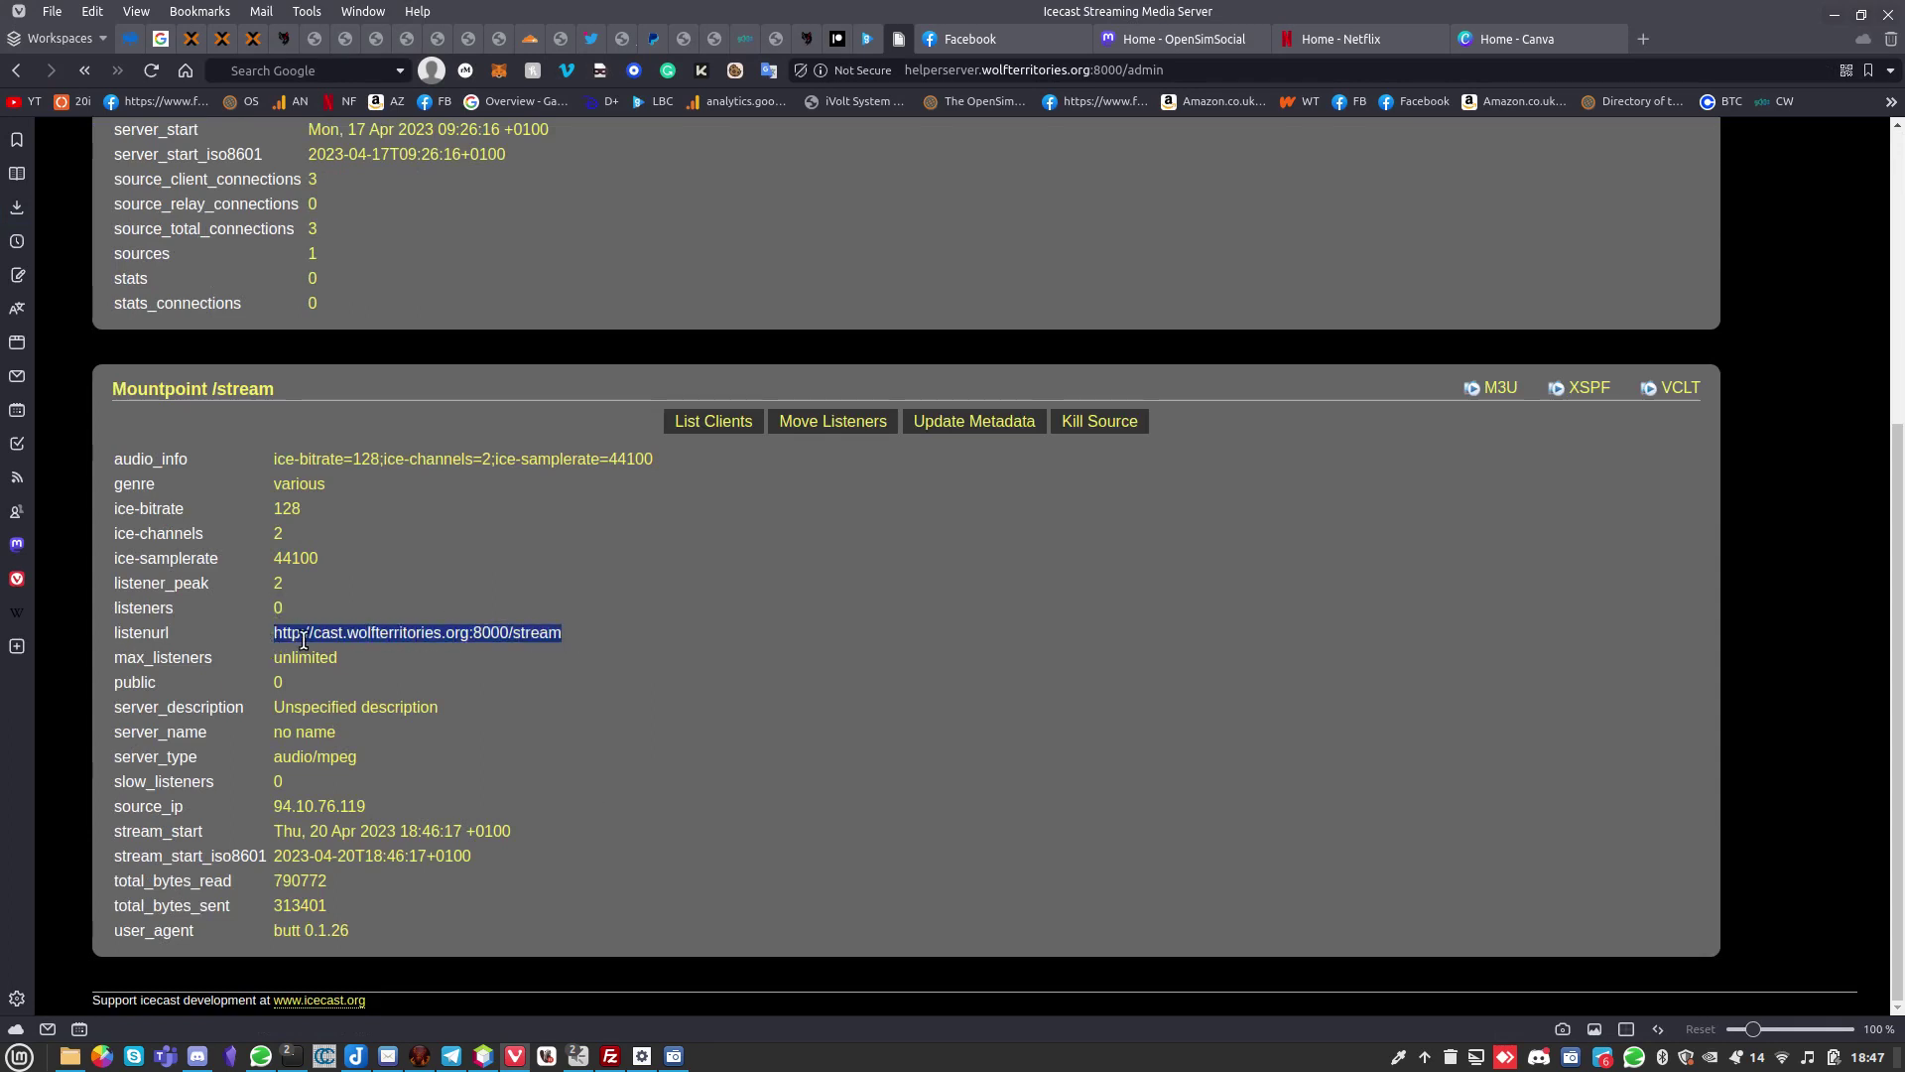
{"action": "right_click", "coordinate": [303, 640]}
{"action": "left_click", "coordinate": [312, 647]}
{"action": "left_click", "coordinate": [420, 1055]}
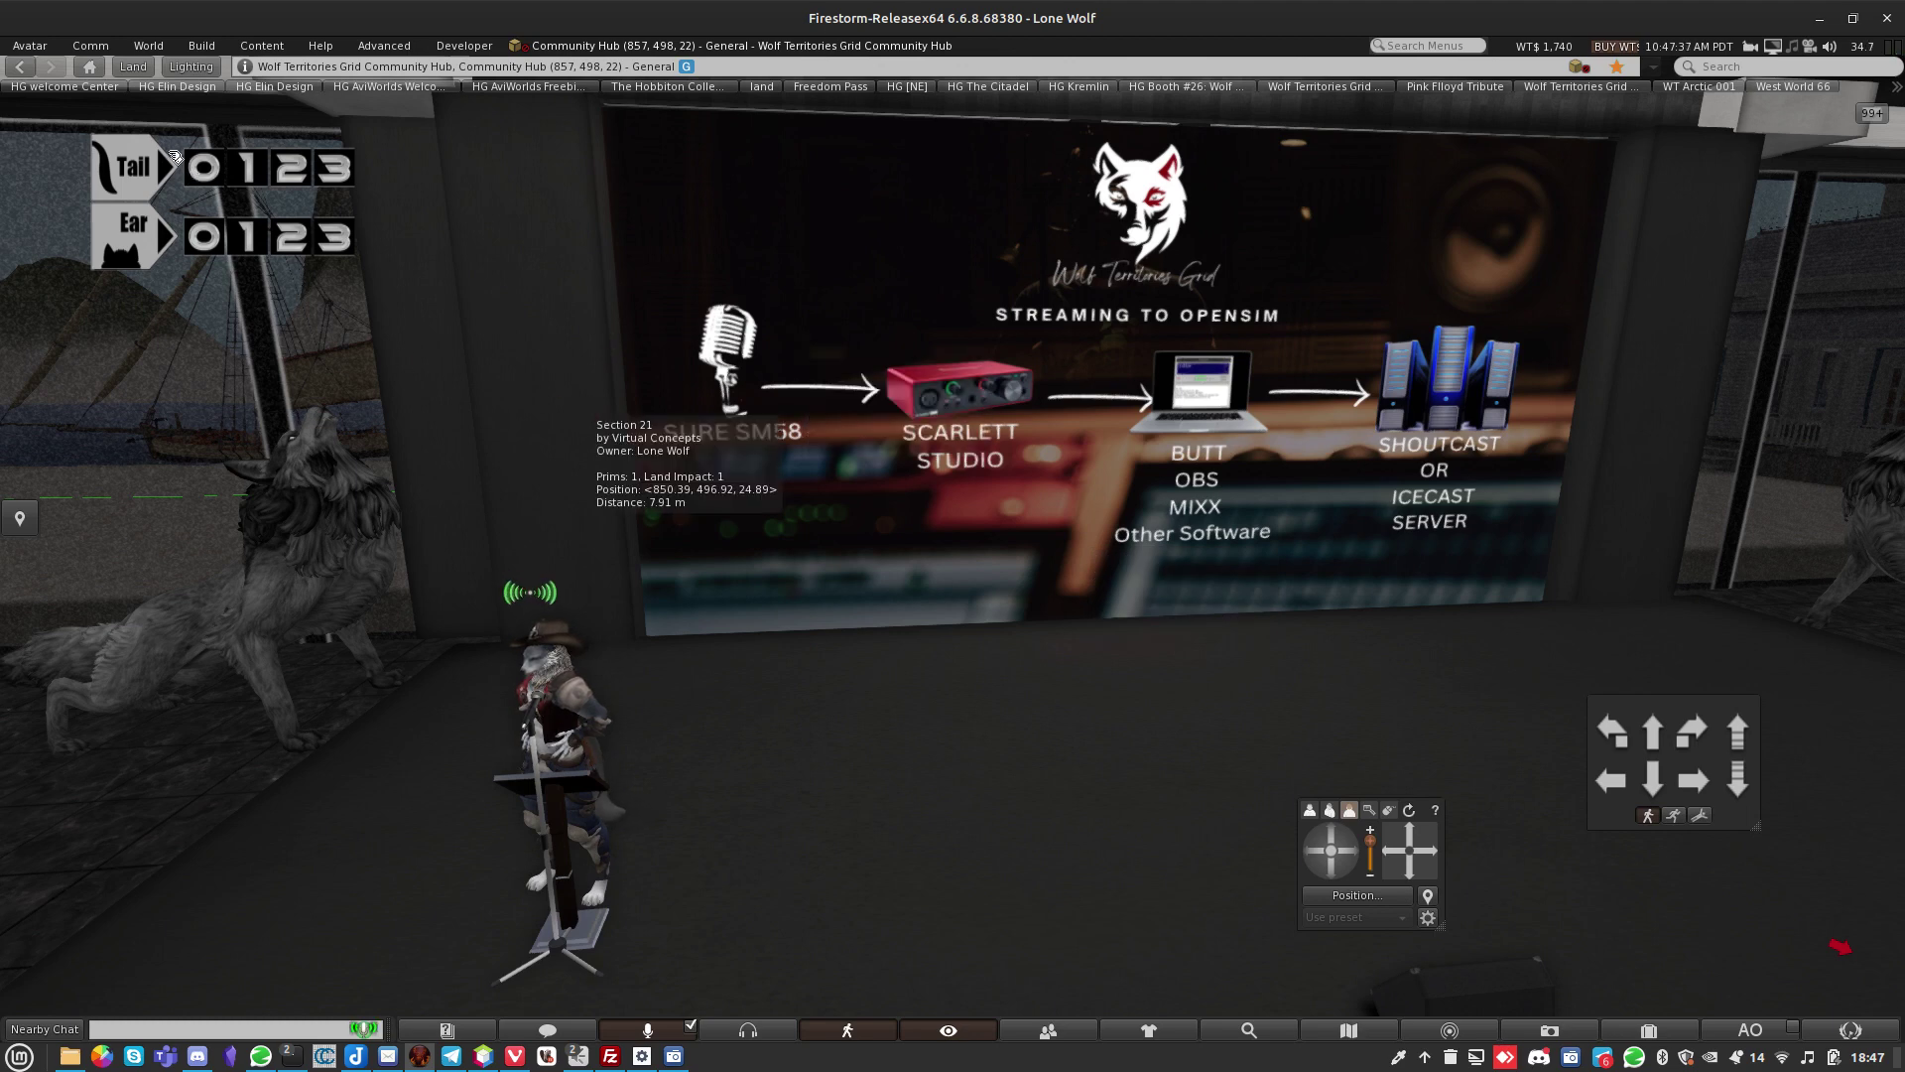
{"action": "left_click", "coordinate": [134, 66]}
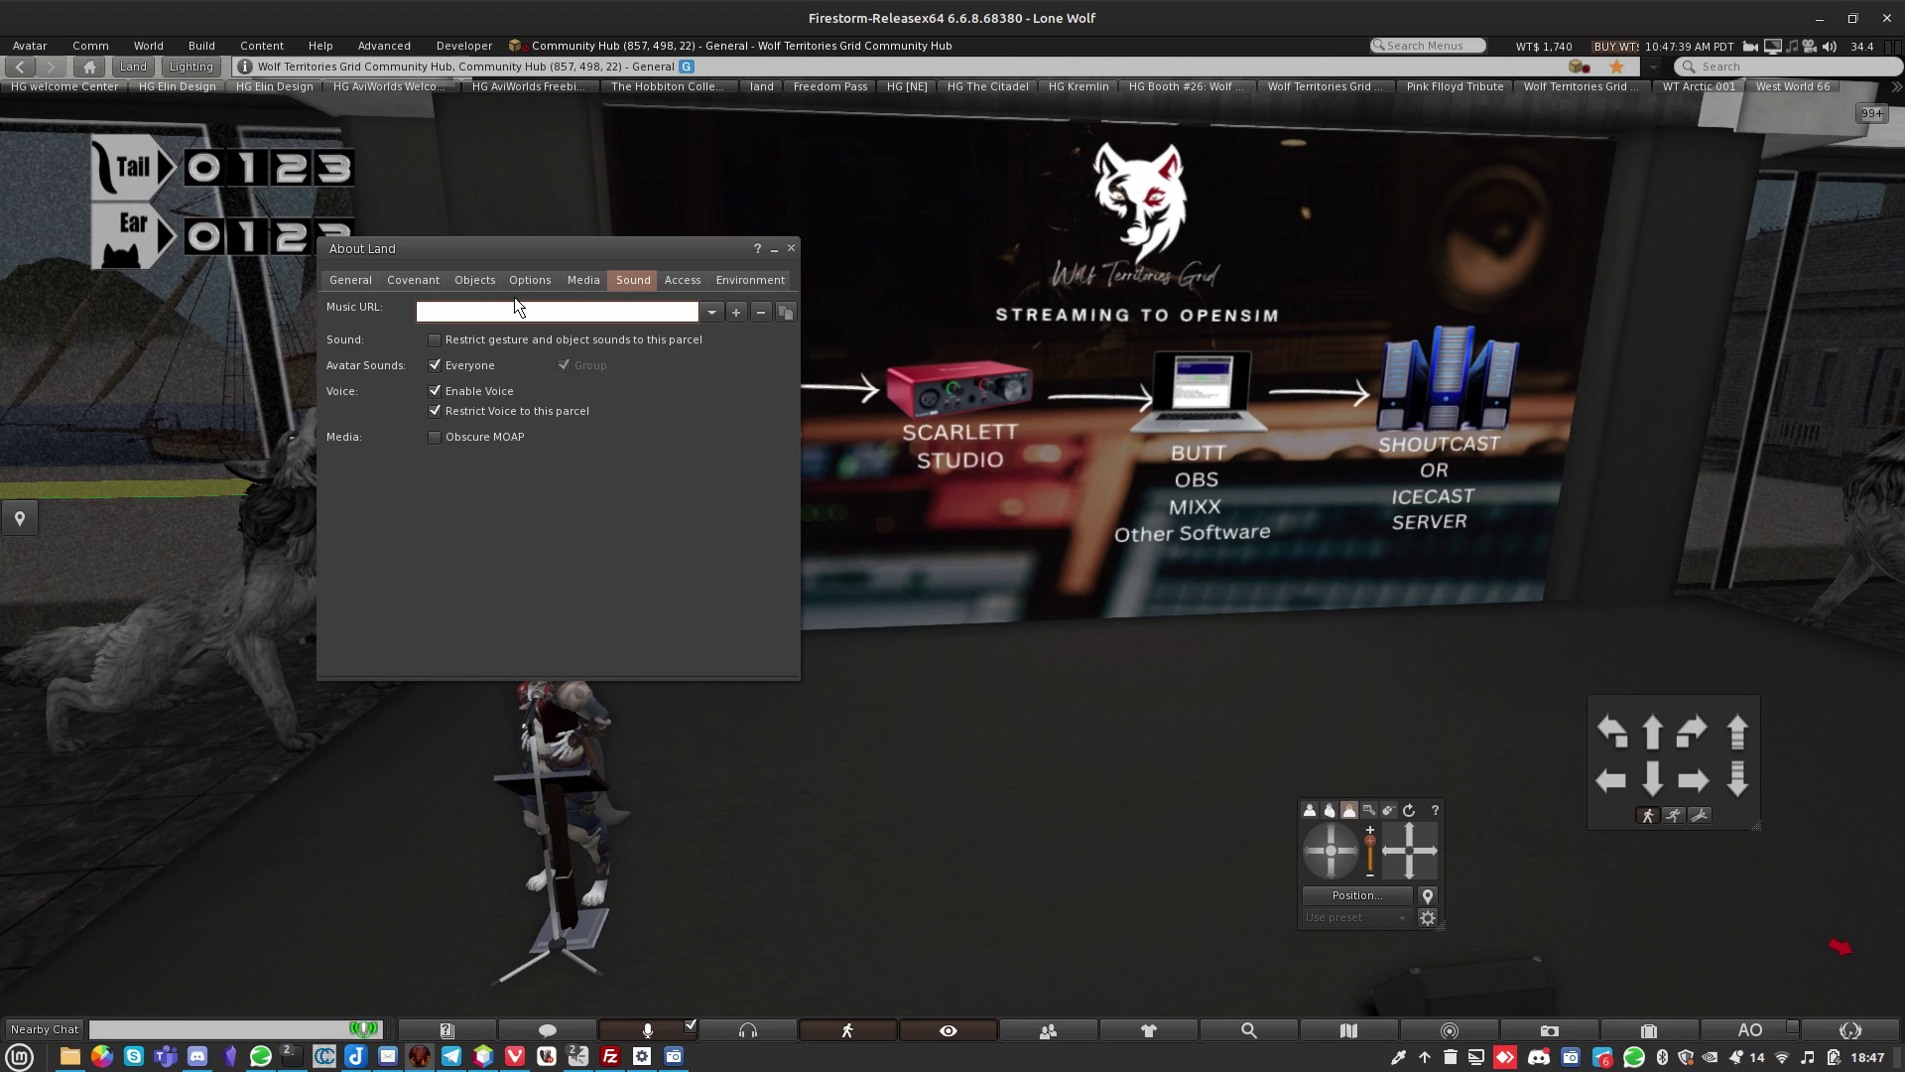
{"action": "key", "text": "ctrl+v"}
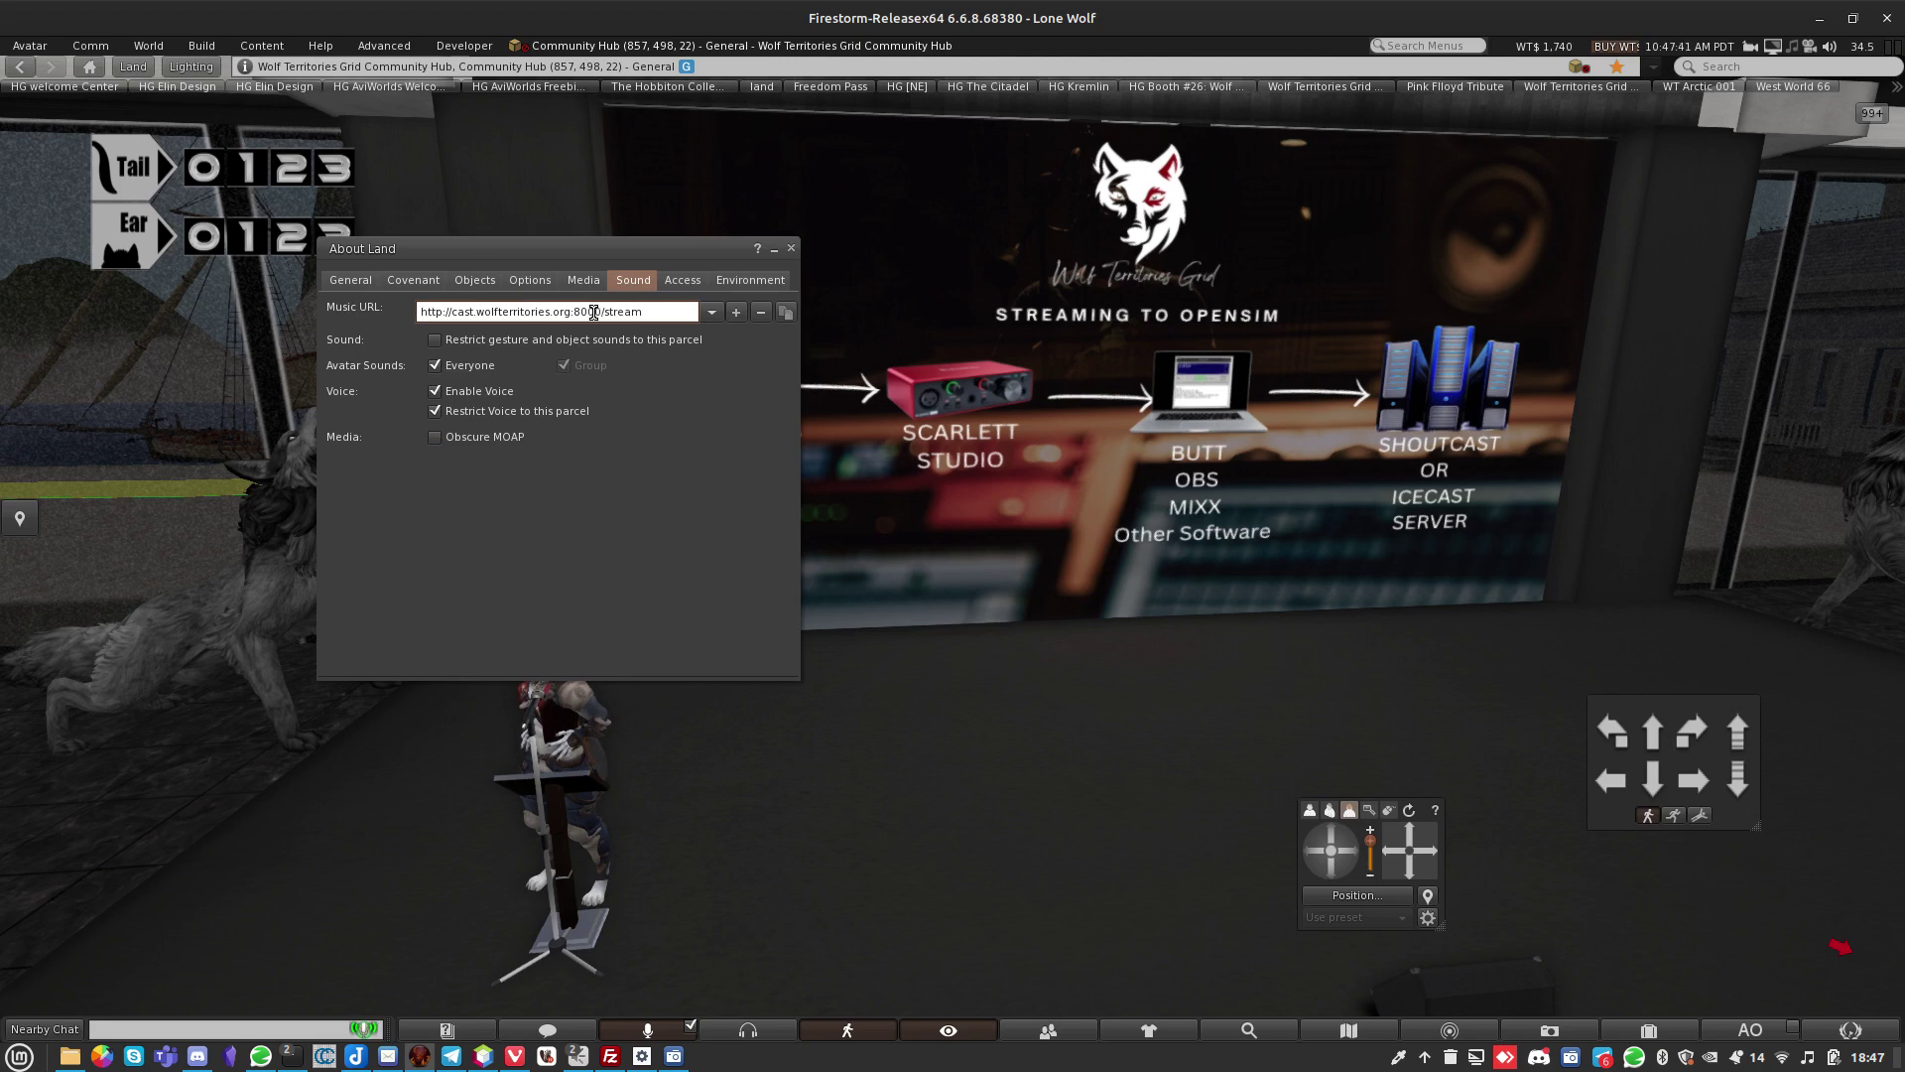
{"action": "key", "text": "Tab"}
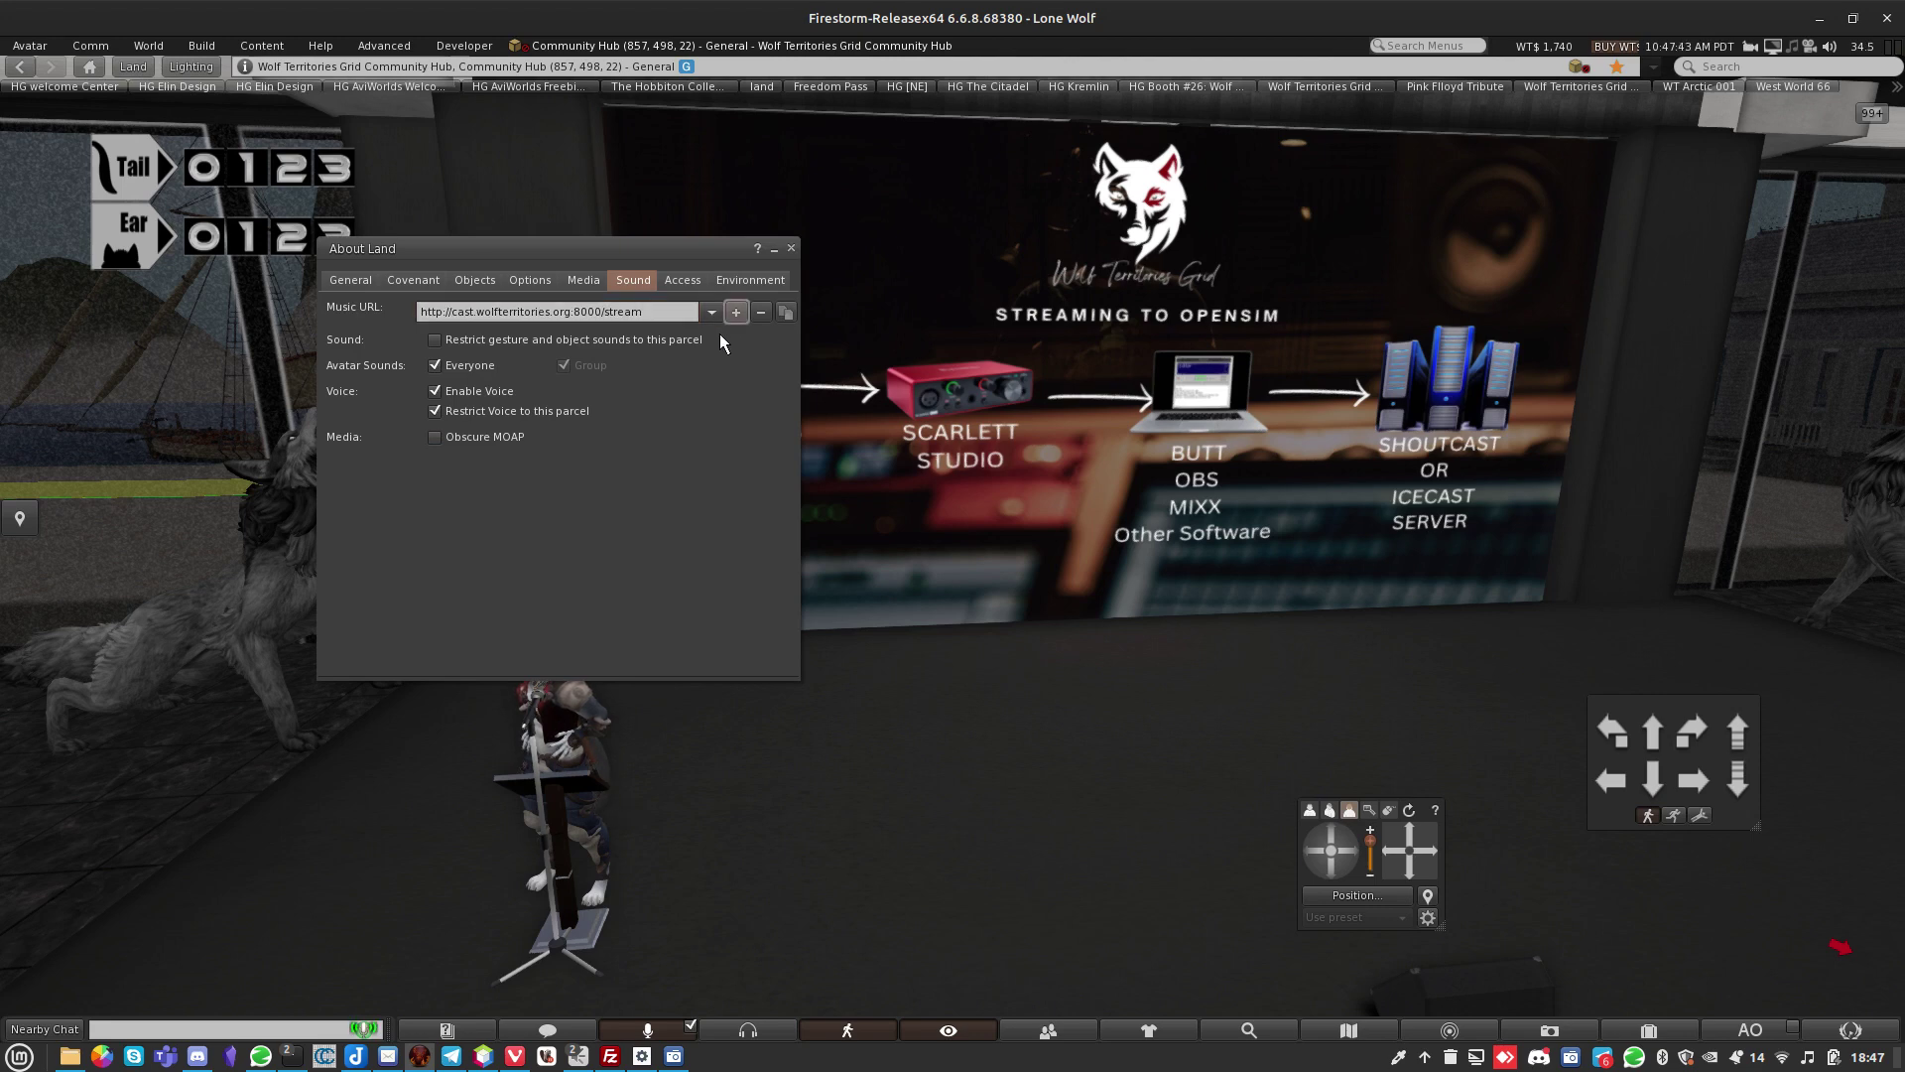
{"action": "left_click", "coordinate": [711, 322]}
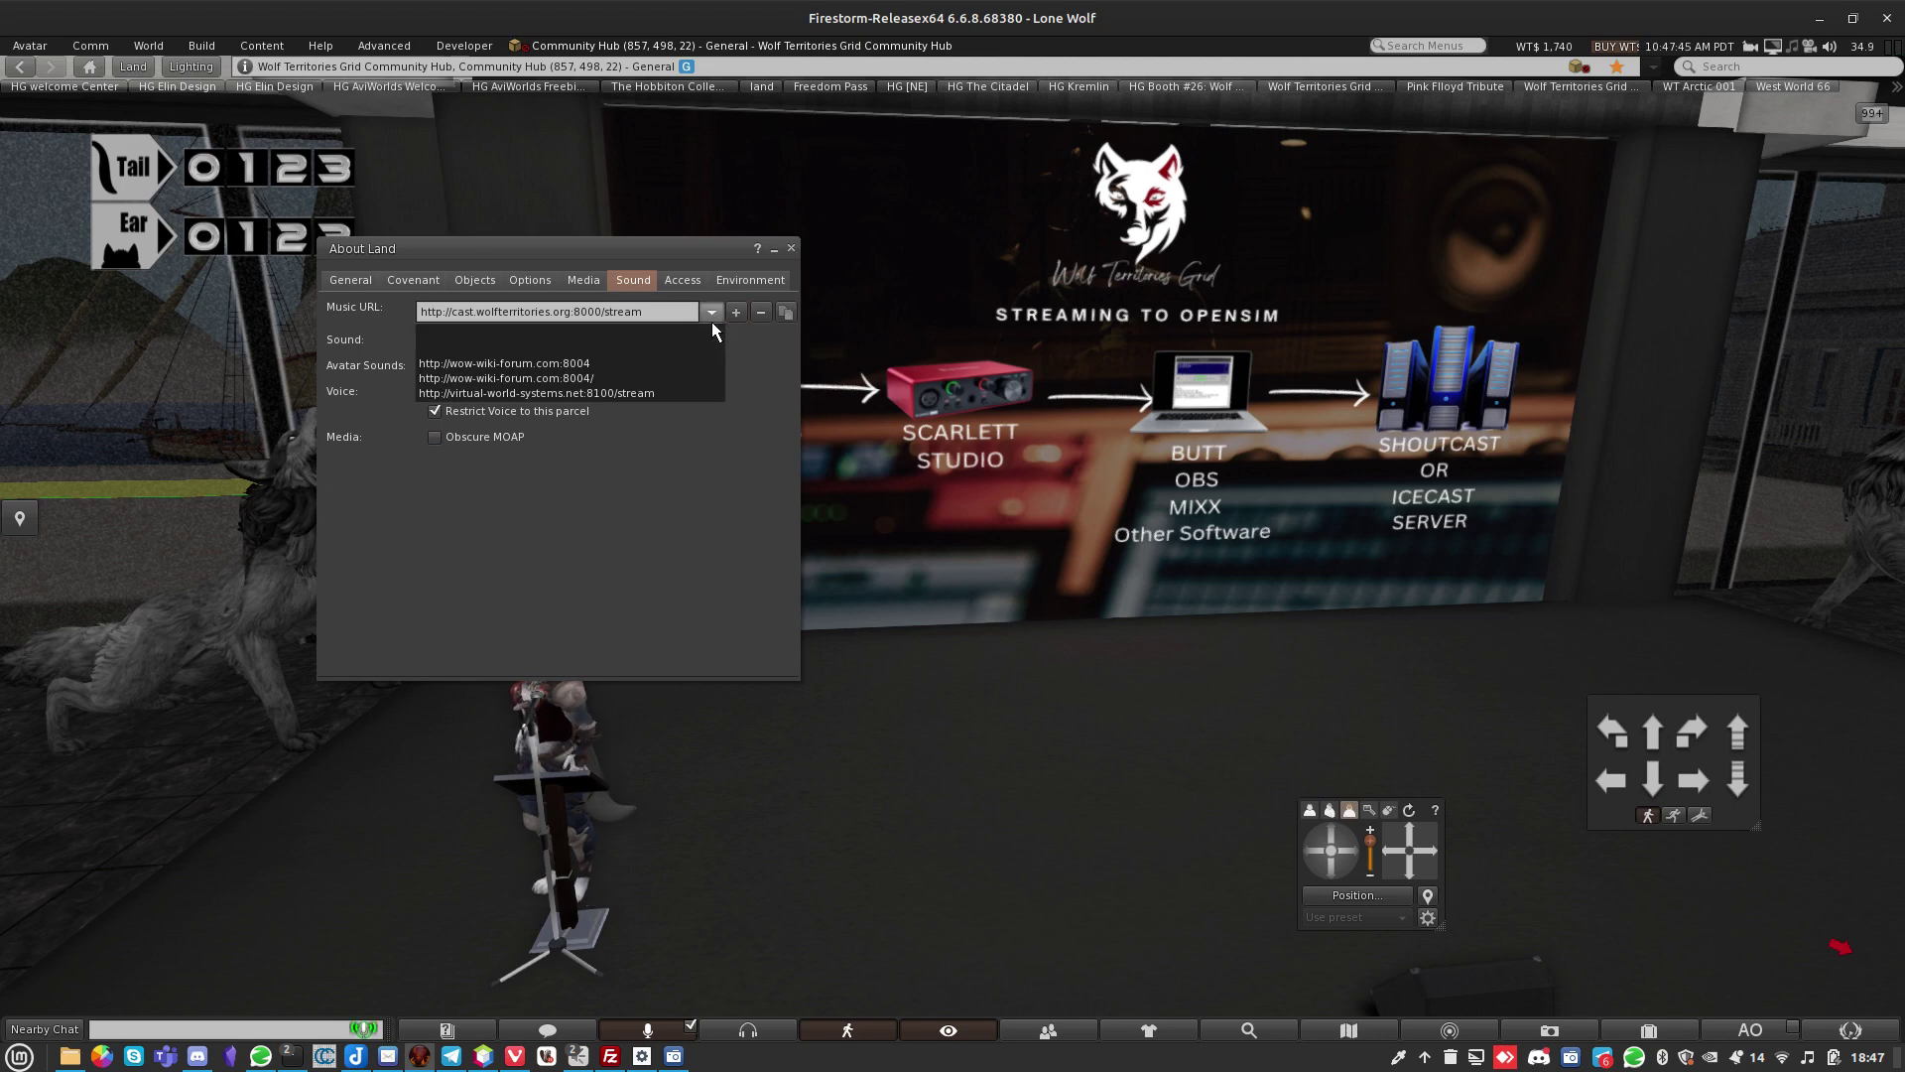
{"action": "left_click", "coordinate": [711, 322]}
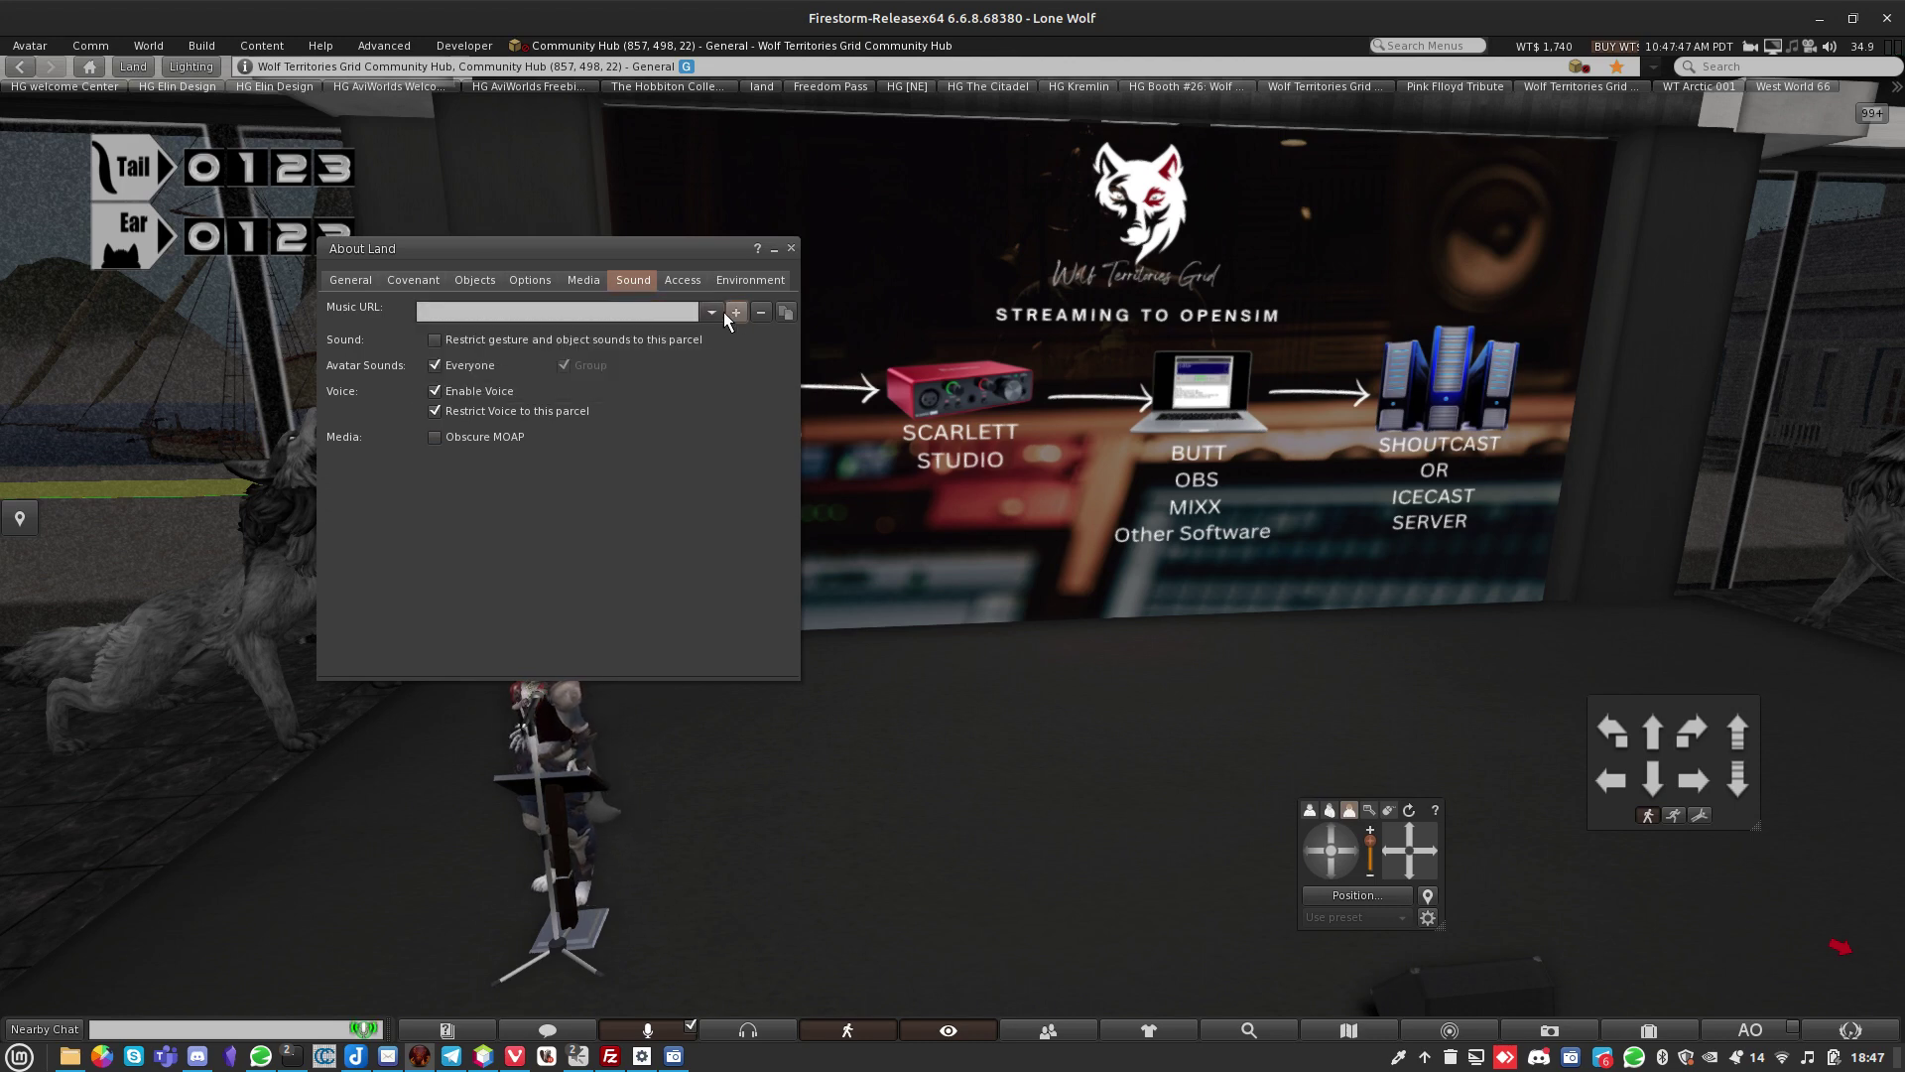
{"action": "left_click", "coordinate": [713, 311]}
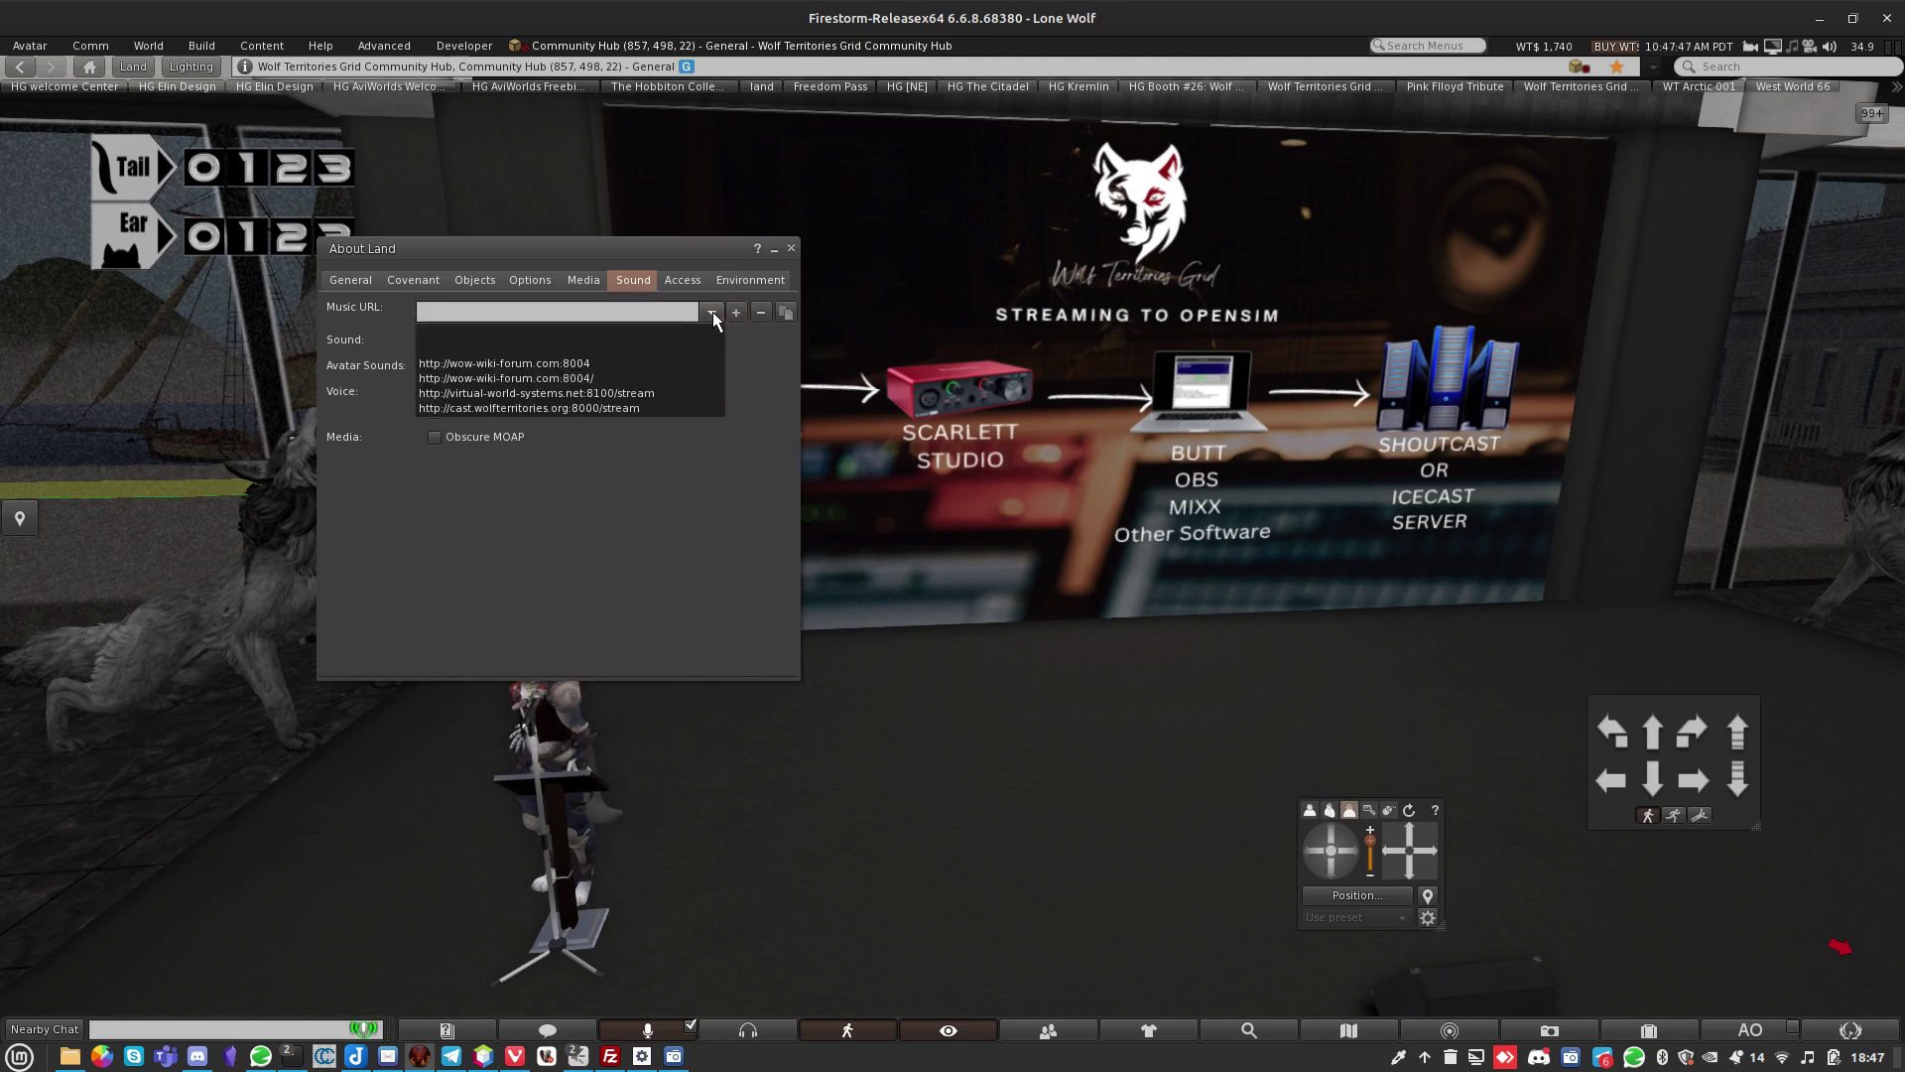
{"action": "left_click", "coordinate": [669, 407]}
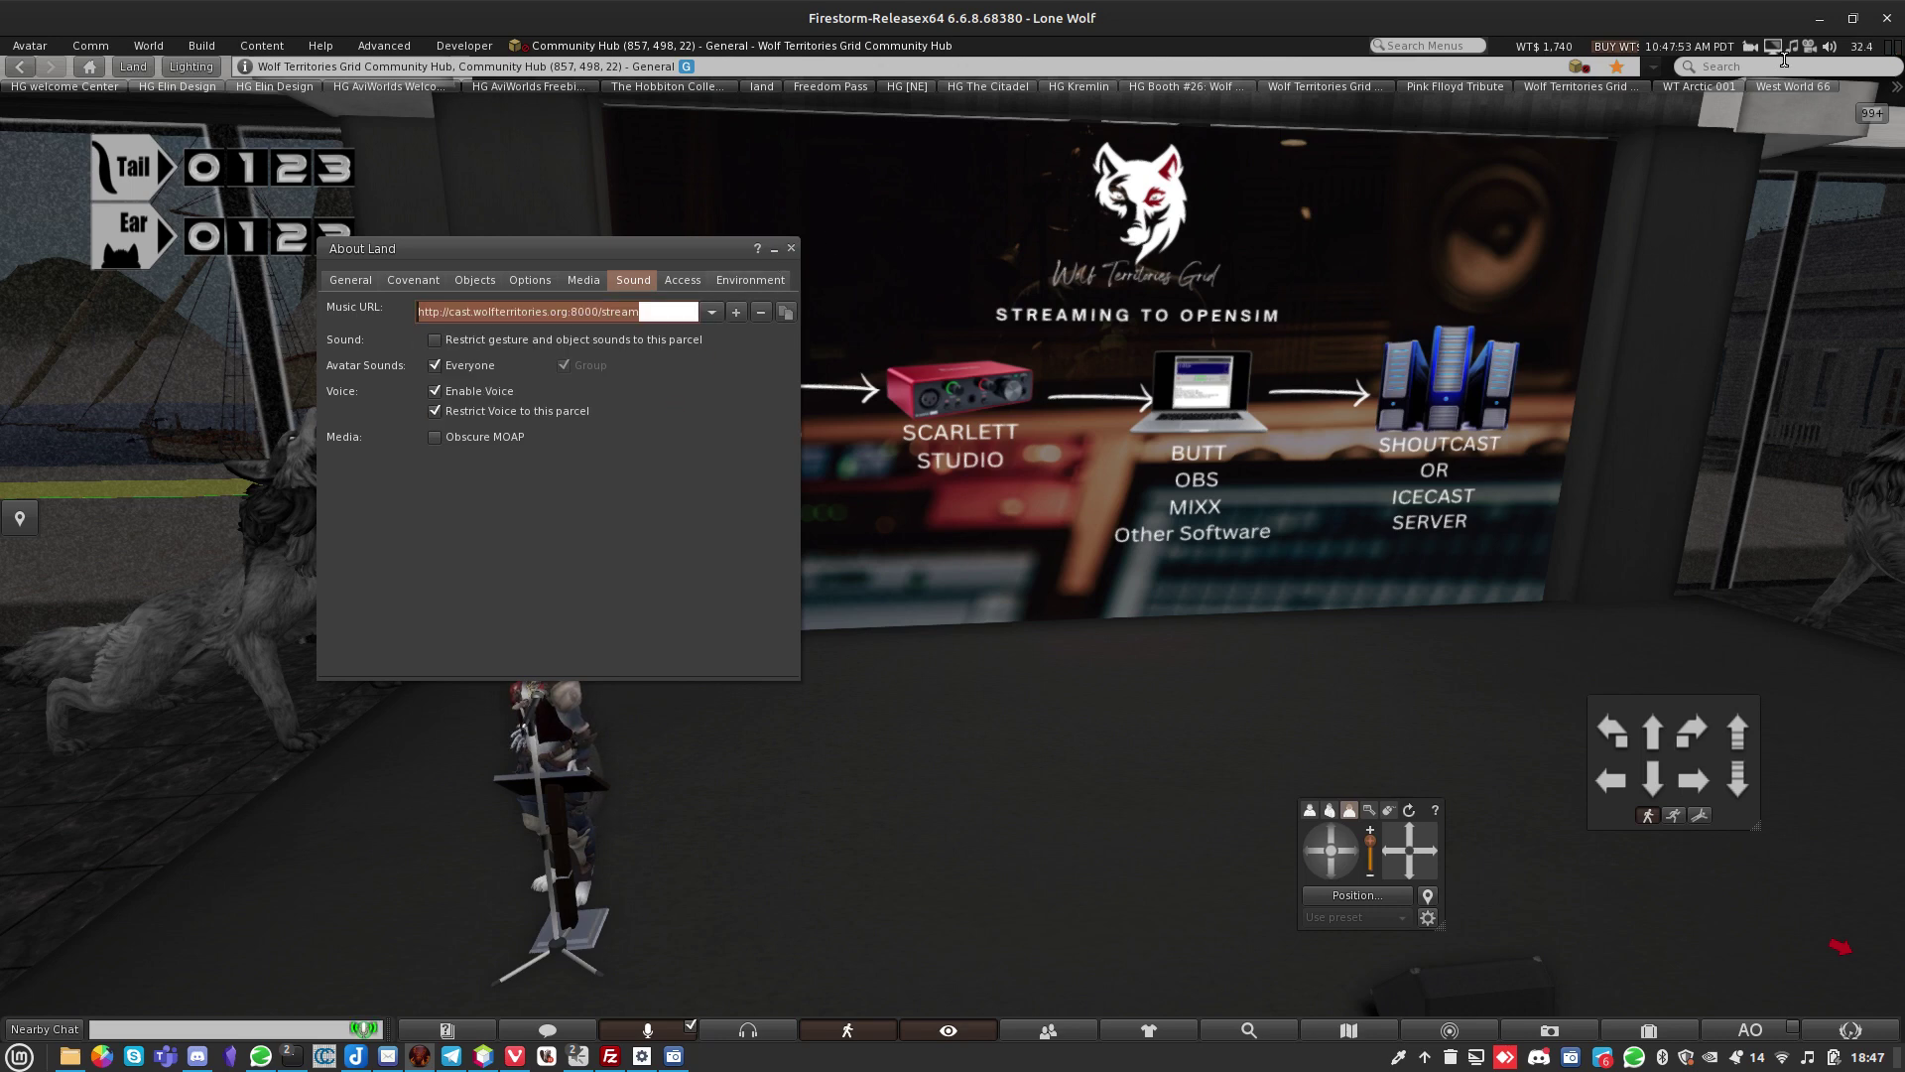
{"action": "left_click", "coordinate": [791, 248]}
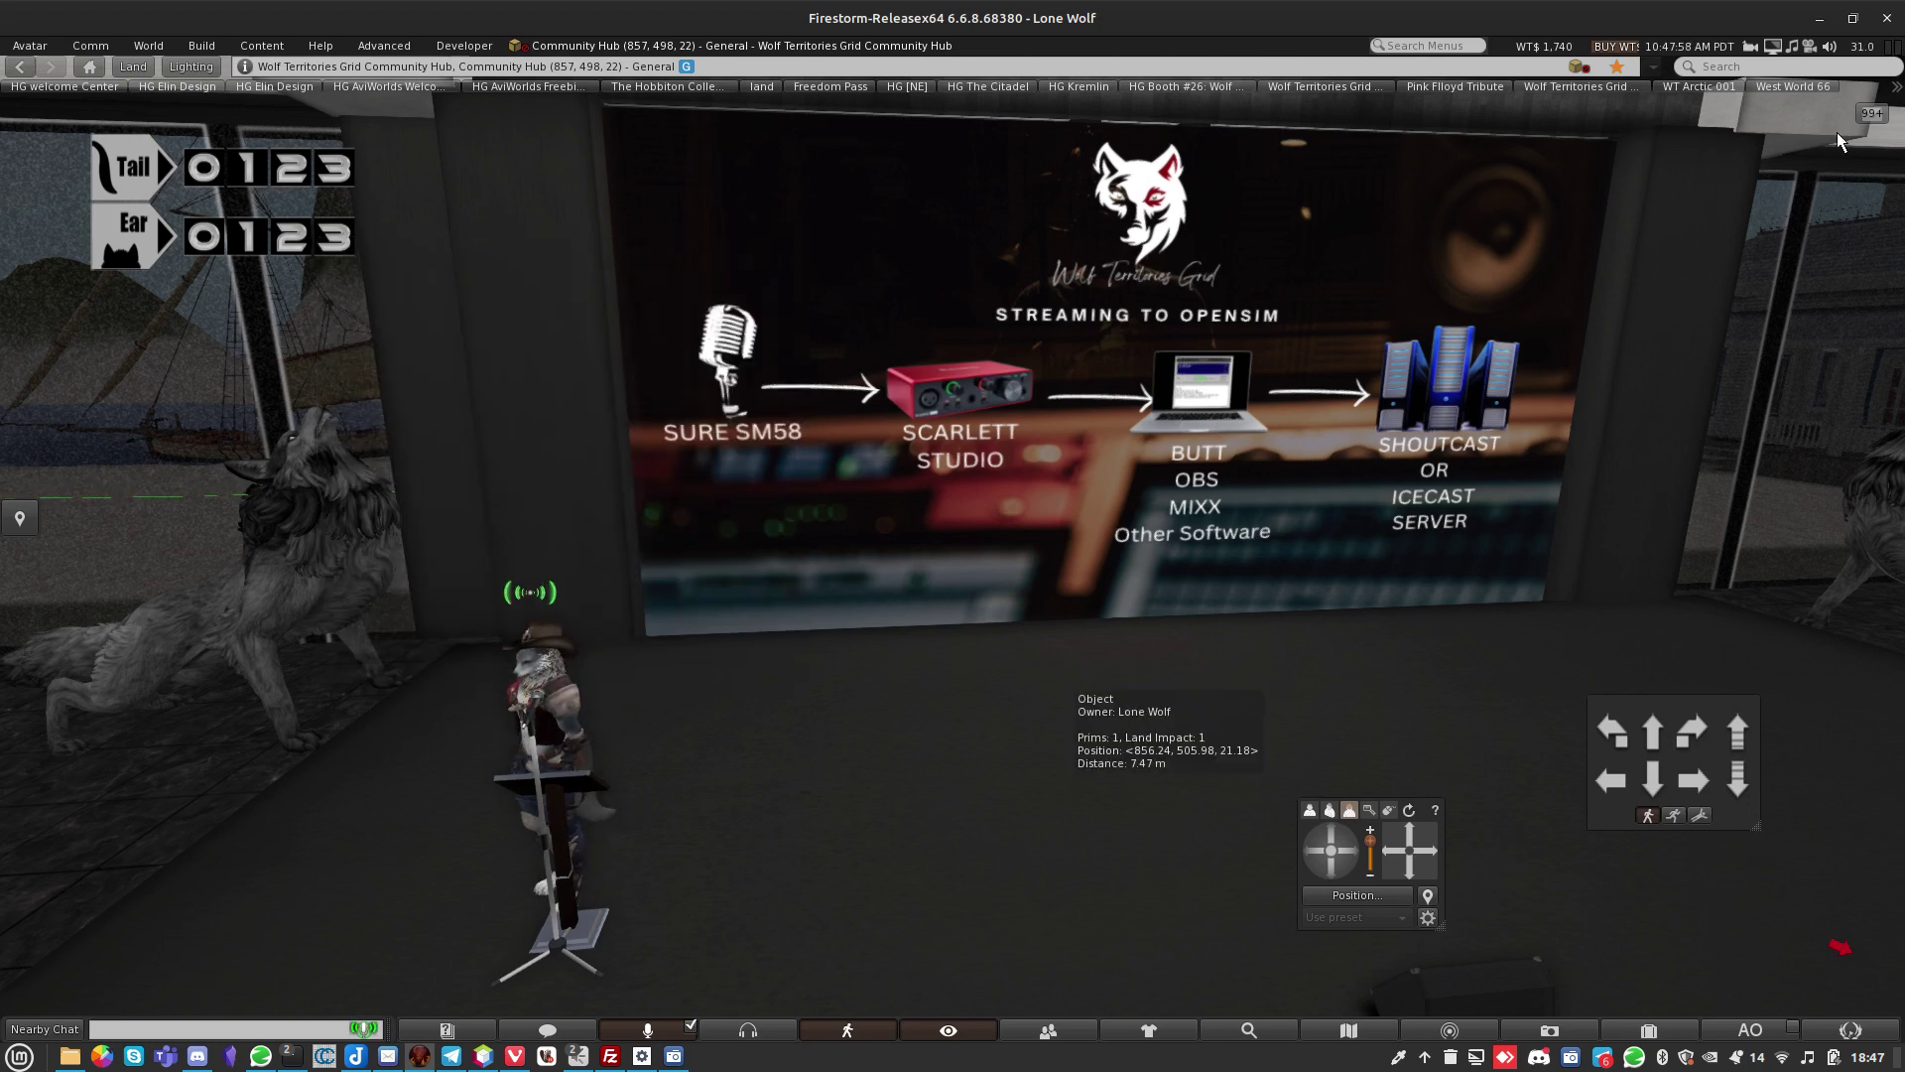
Start the parcel's music stream and allow audio from cast.wolfterritories.org.
{"action": "left_click", "coordinate": [1793, 48]}
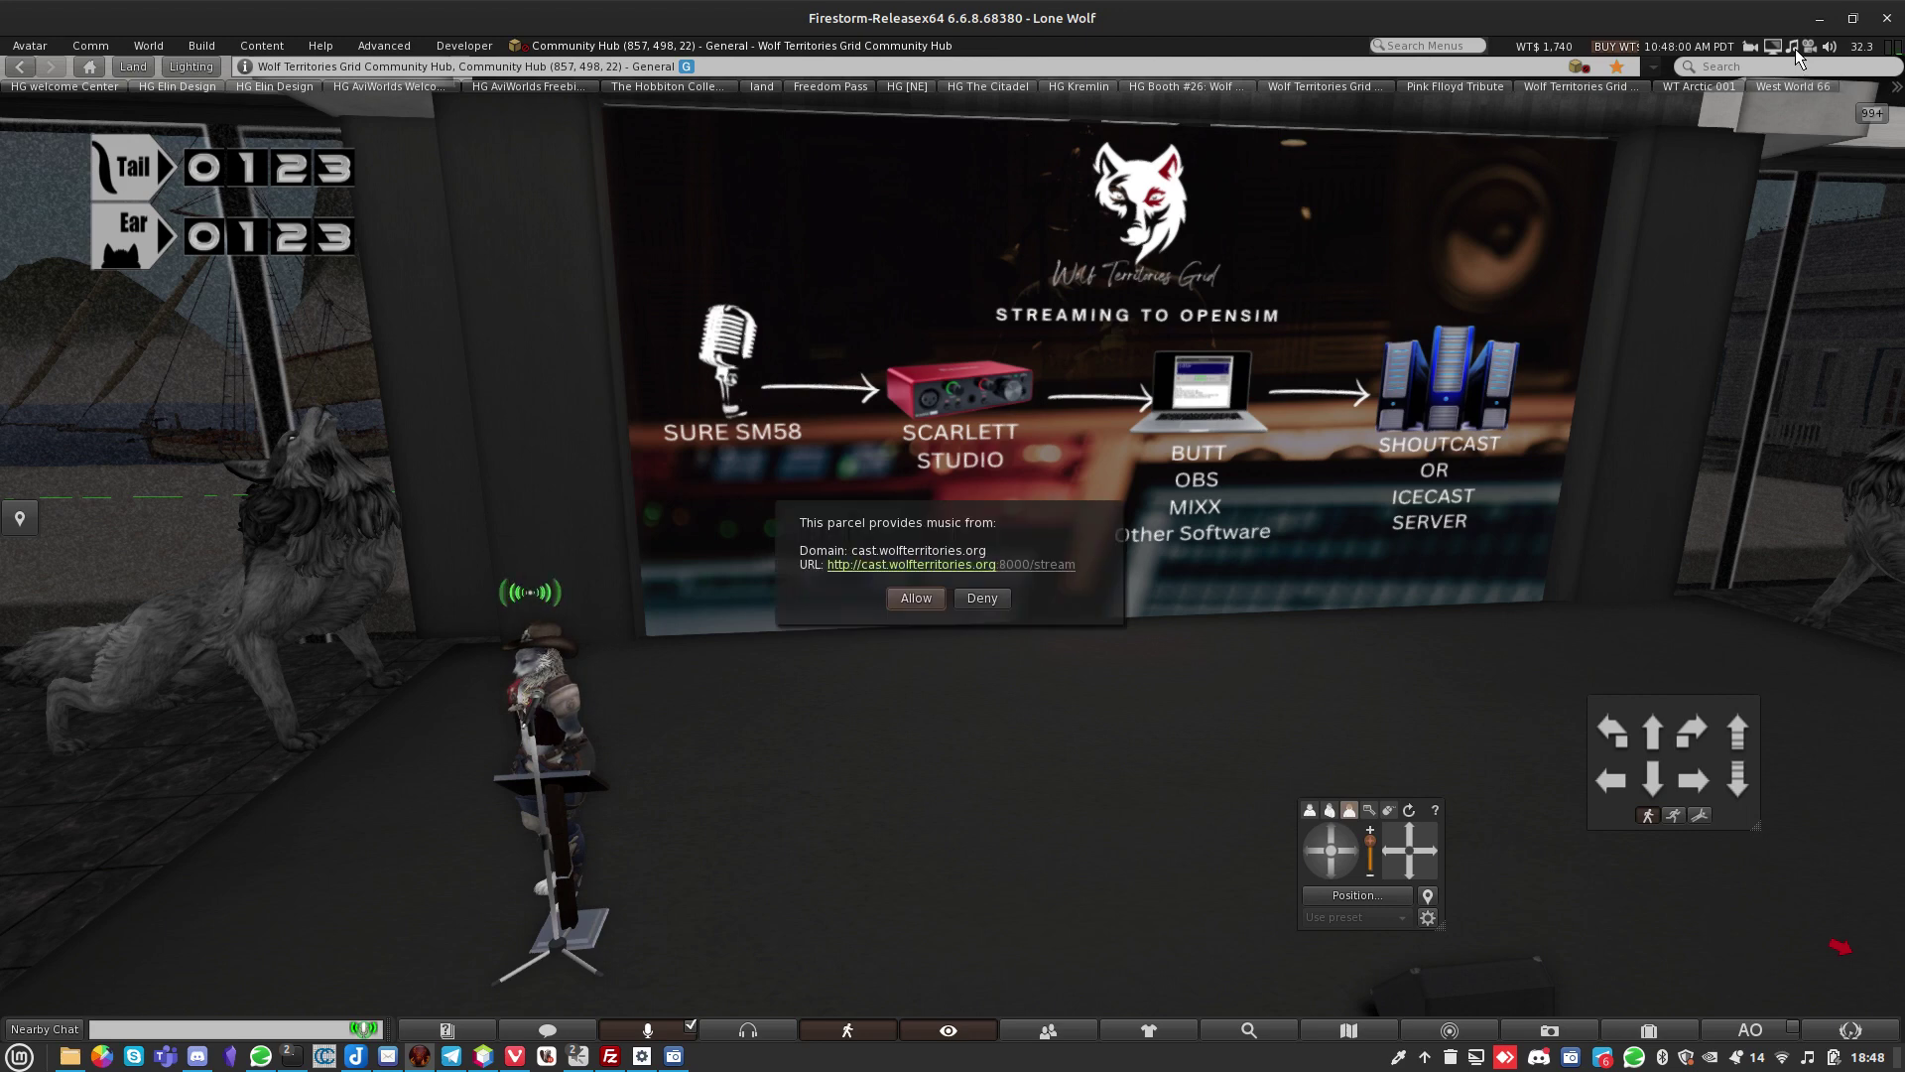
{"action": "left_click", "coordinate": [926, 594]}
{"action": "left_click", "coordinate": [925, 593]}
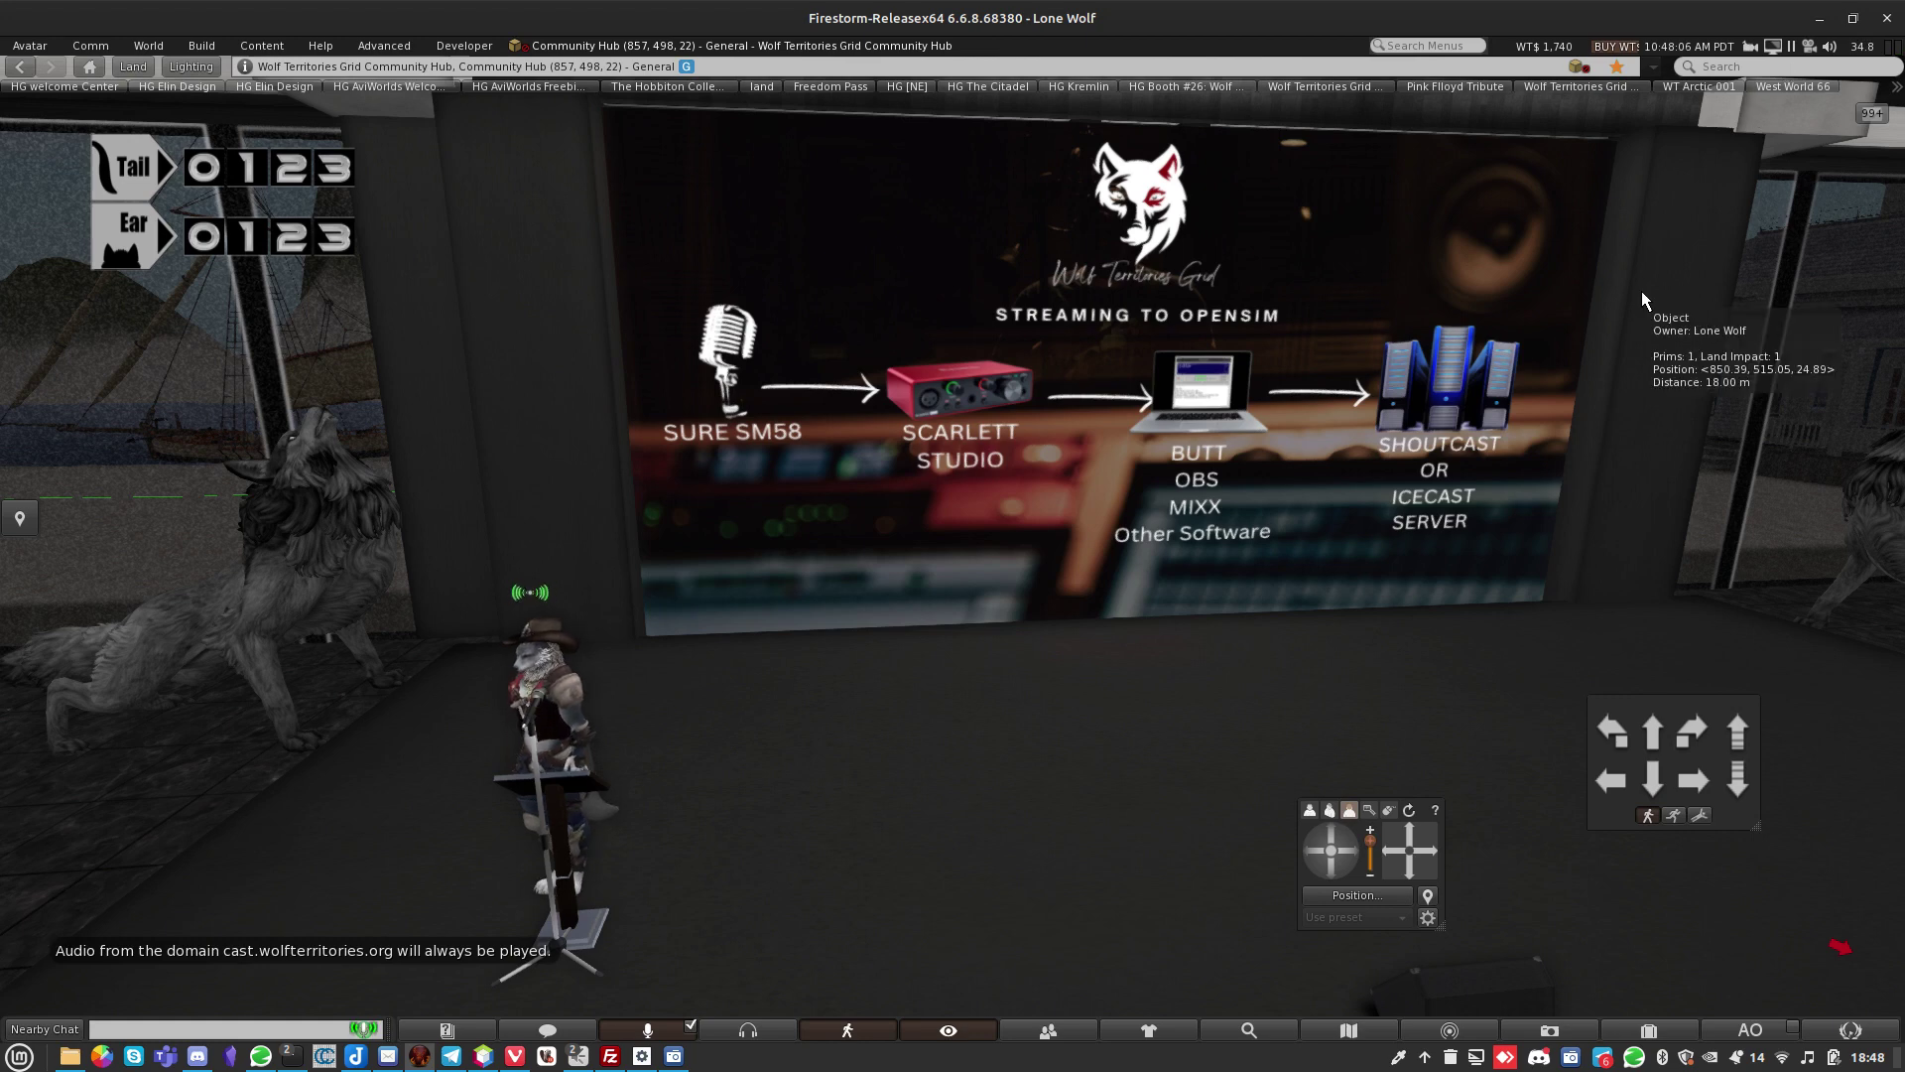
Raise the Music volume, adjust the Media volume and advance the in-world presentation board to the next slide.
{"action": "mouse_move", "coordinate": [1835, 44]}
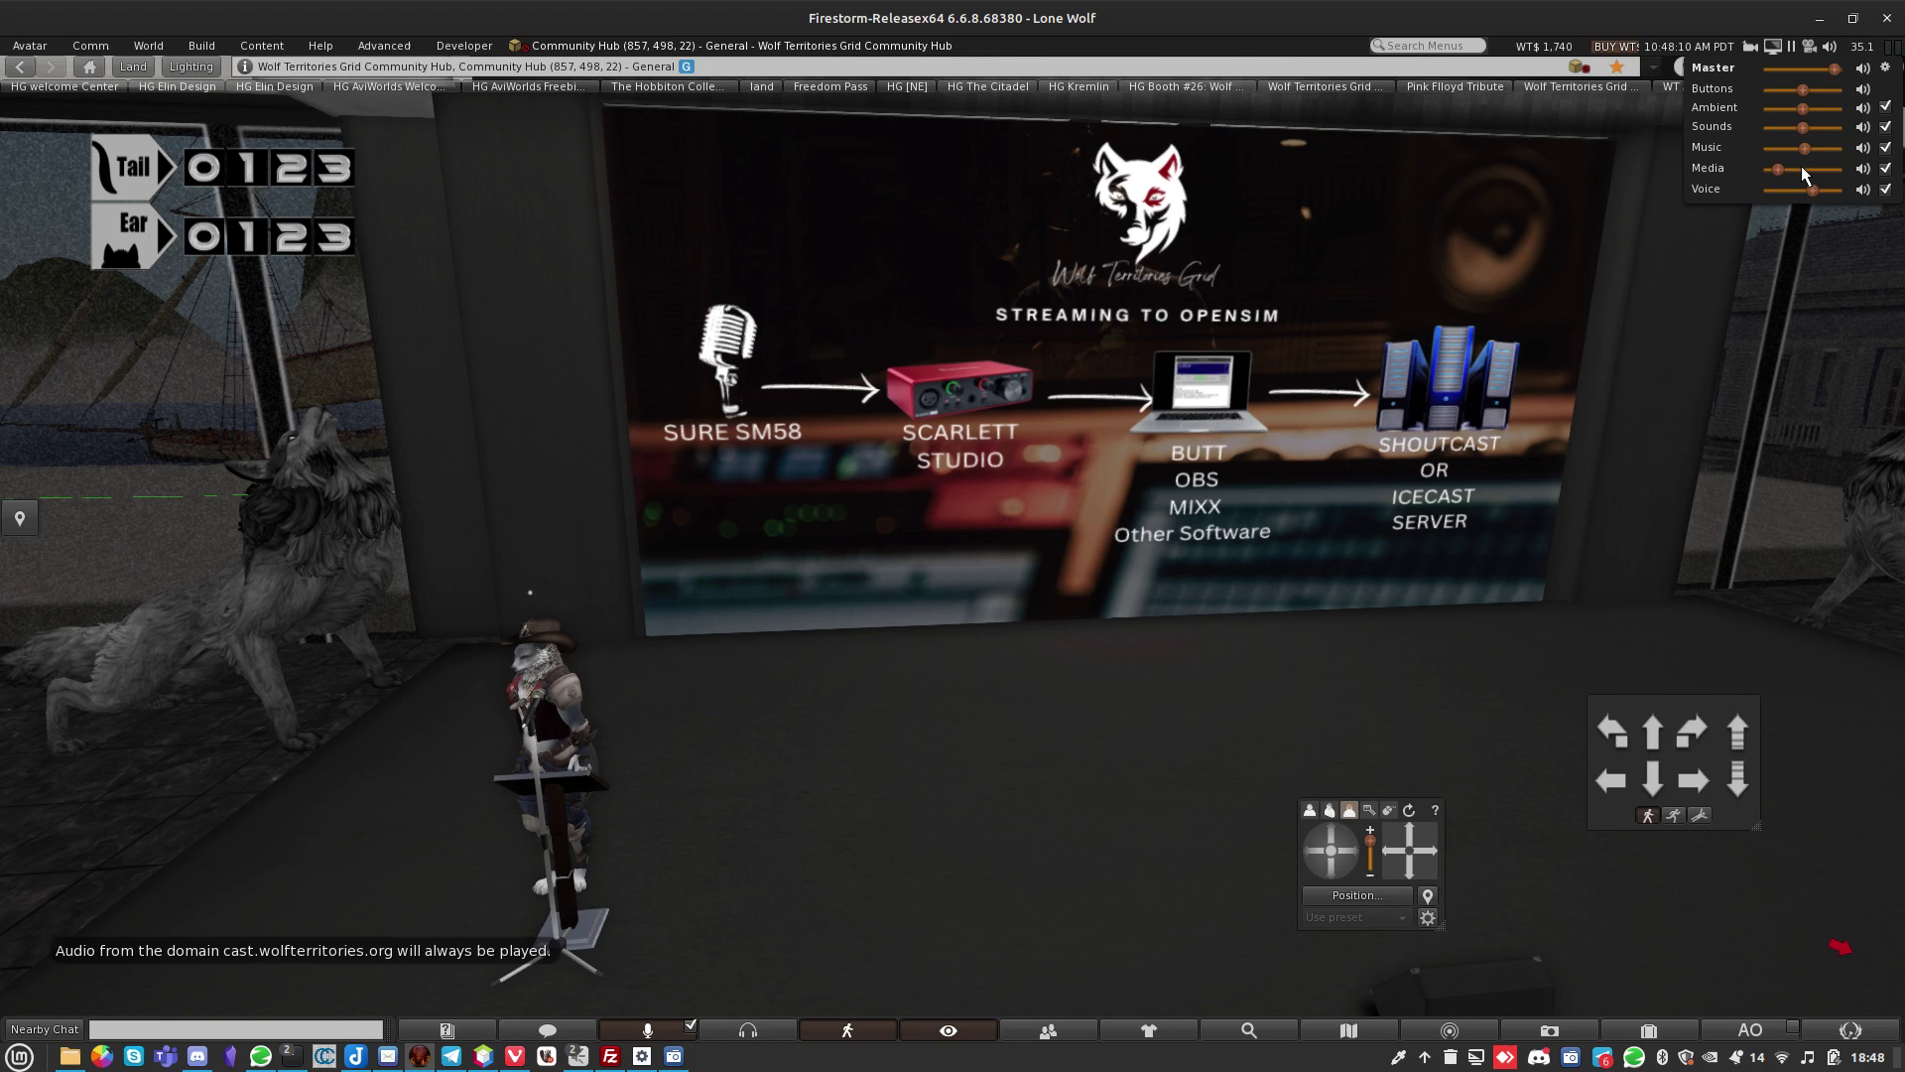
{"action": "left_click_drag", "start_coordinate": [1804, 147], "coordinate": [1859, 146]}
{"action": "left_click", "coordinate": [1816, 170]}
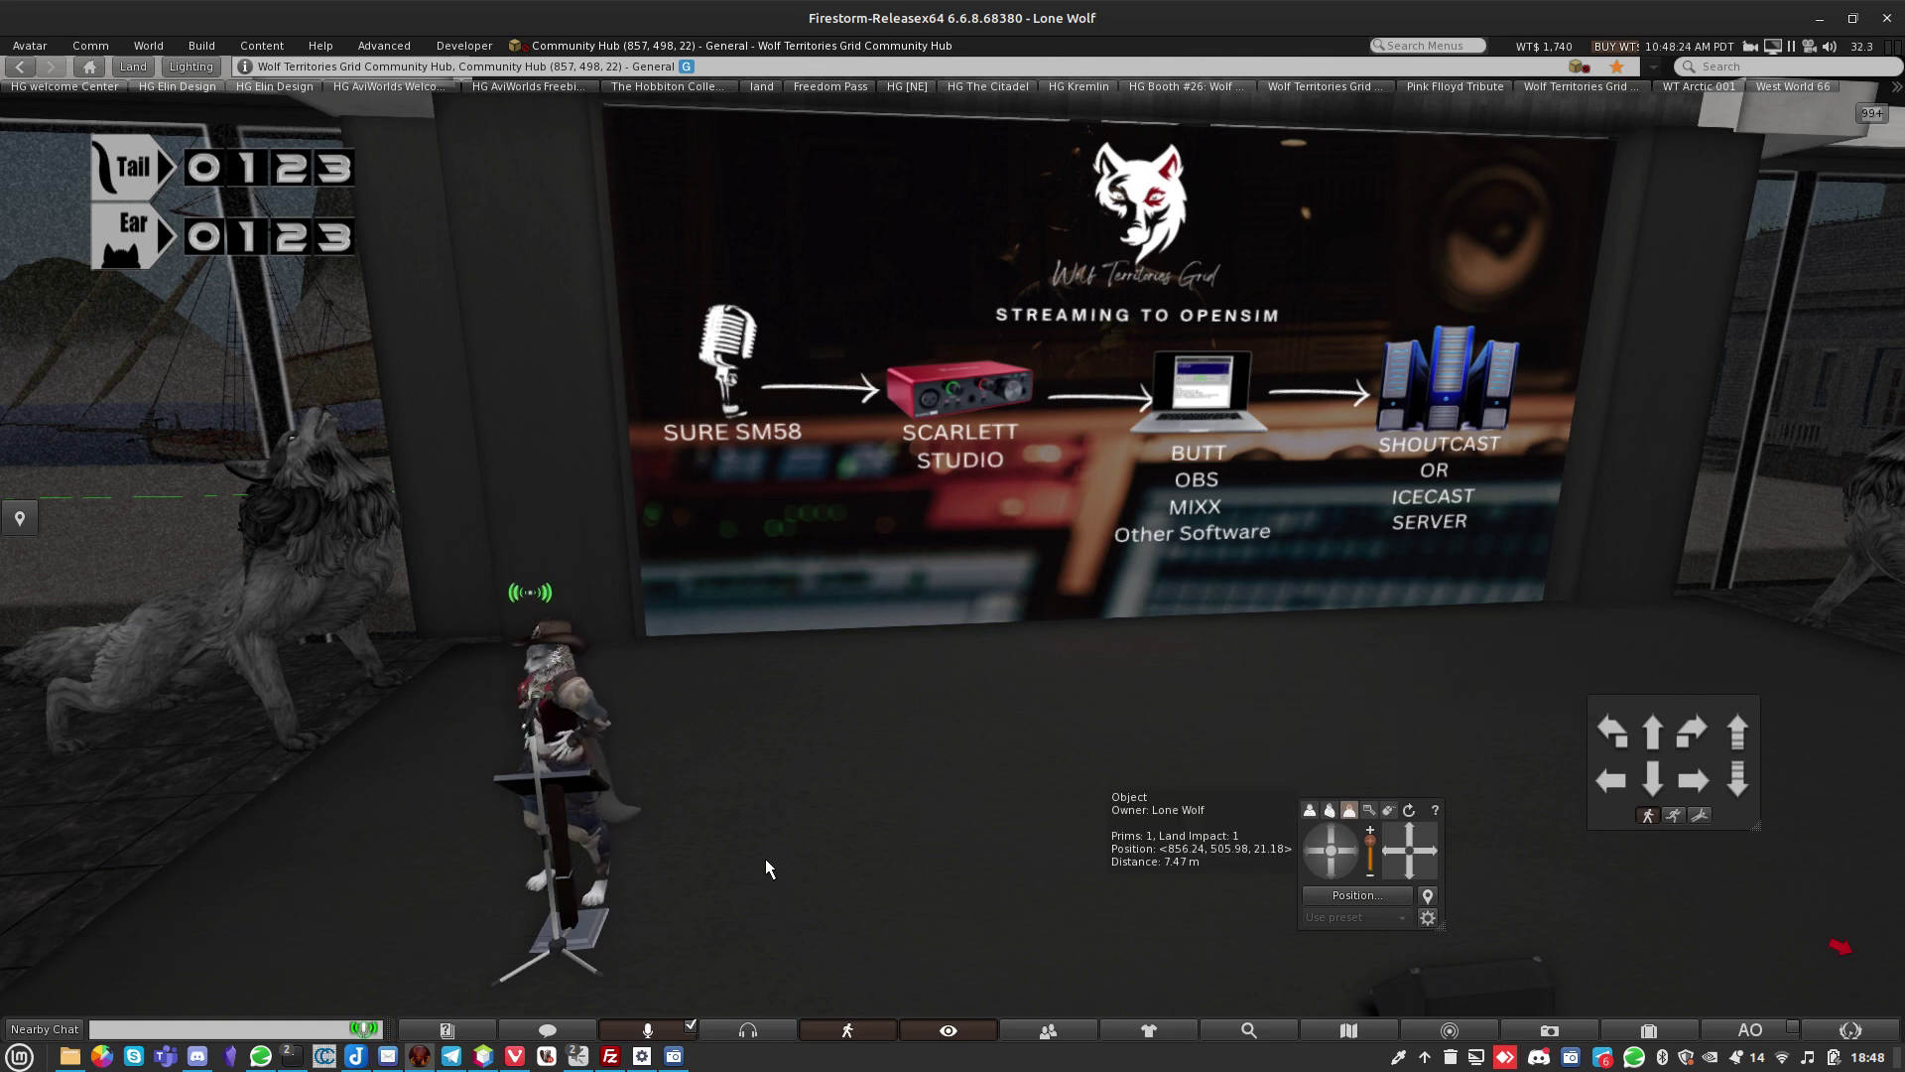
{"action": "left_click", "coordinate": [1274, 540]}
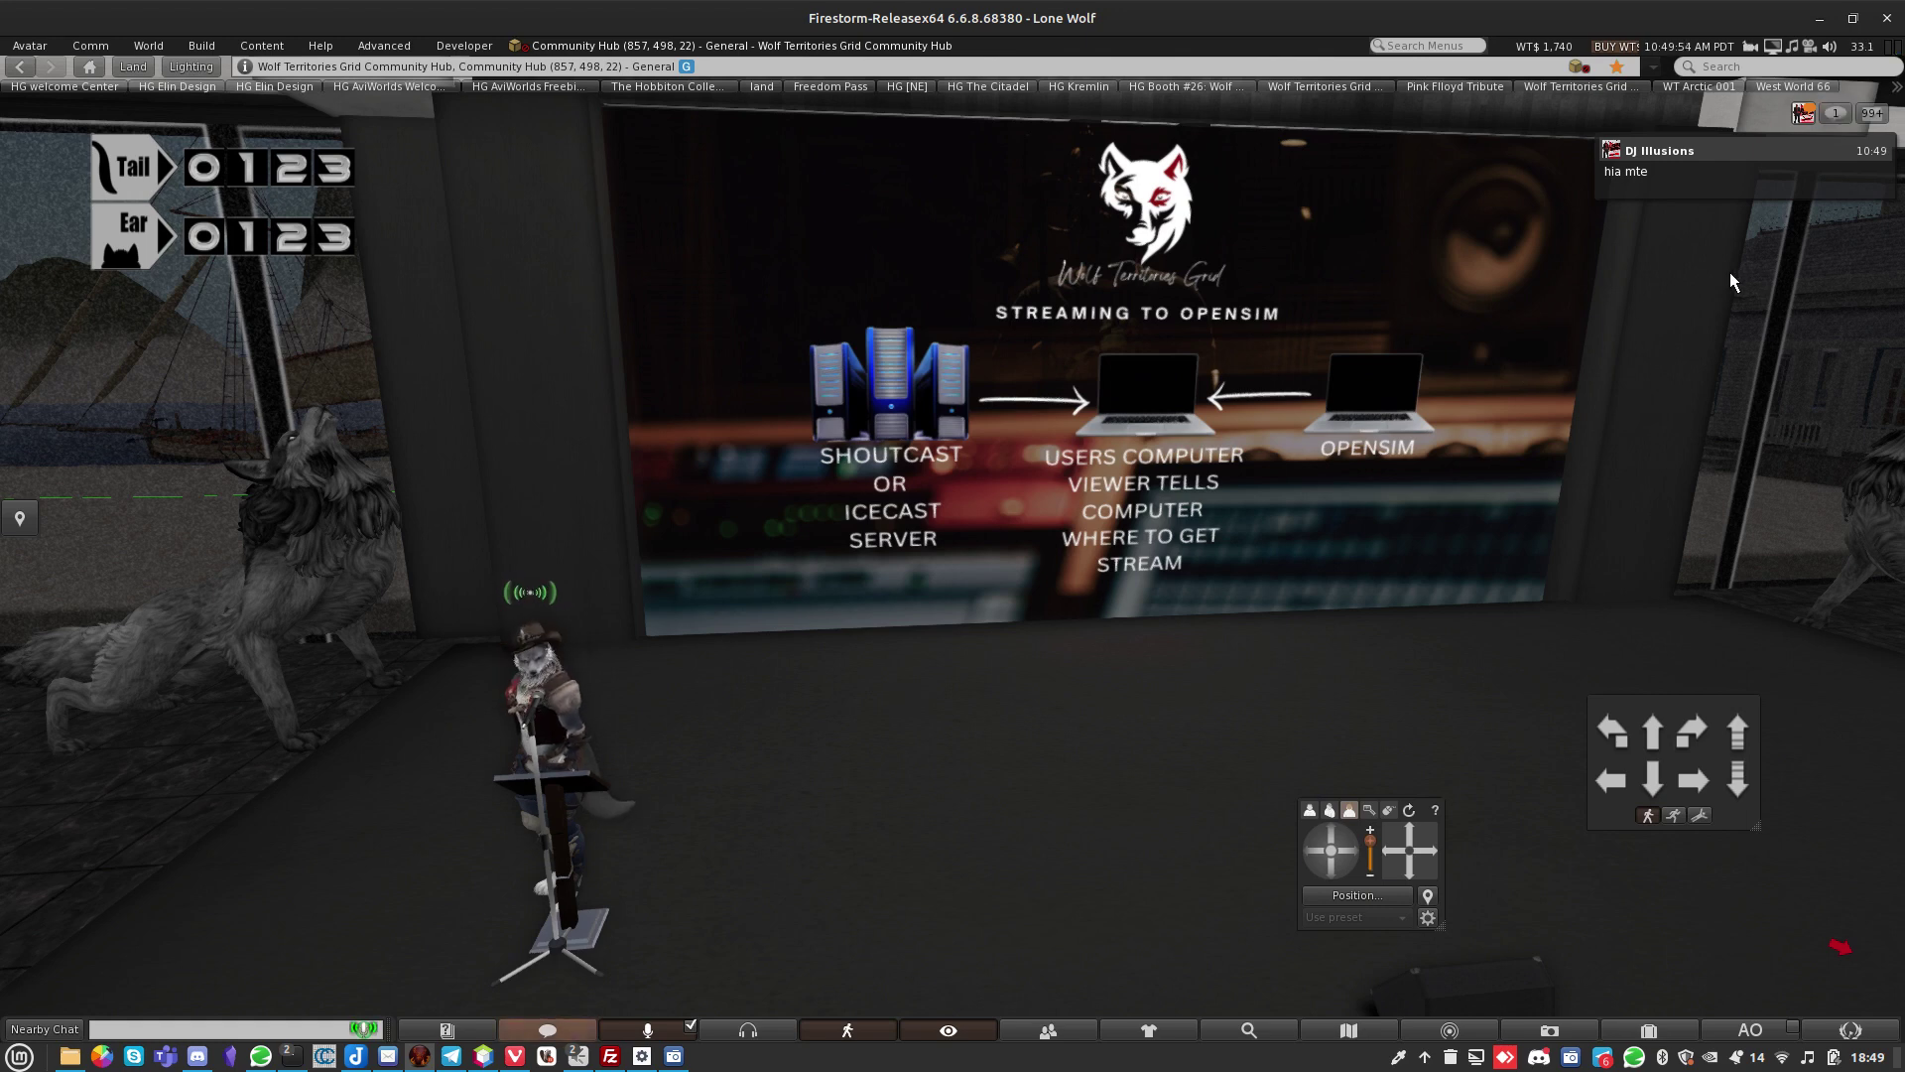
Reply "making a video at the community hub" to the incoming instant message and close the conversation.
{"action": "mouse_move", "coordinate": [1894, 143]}
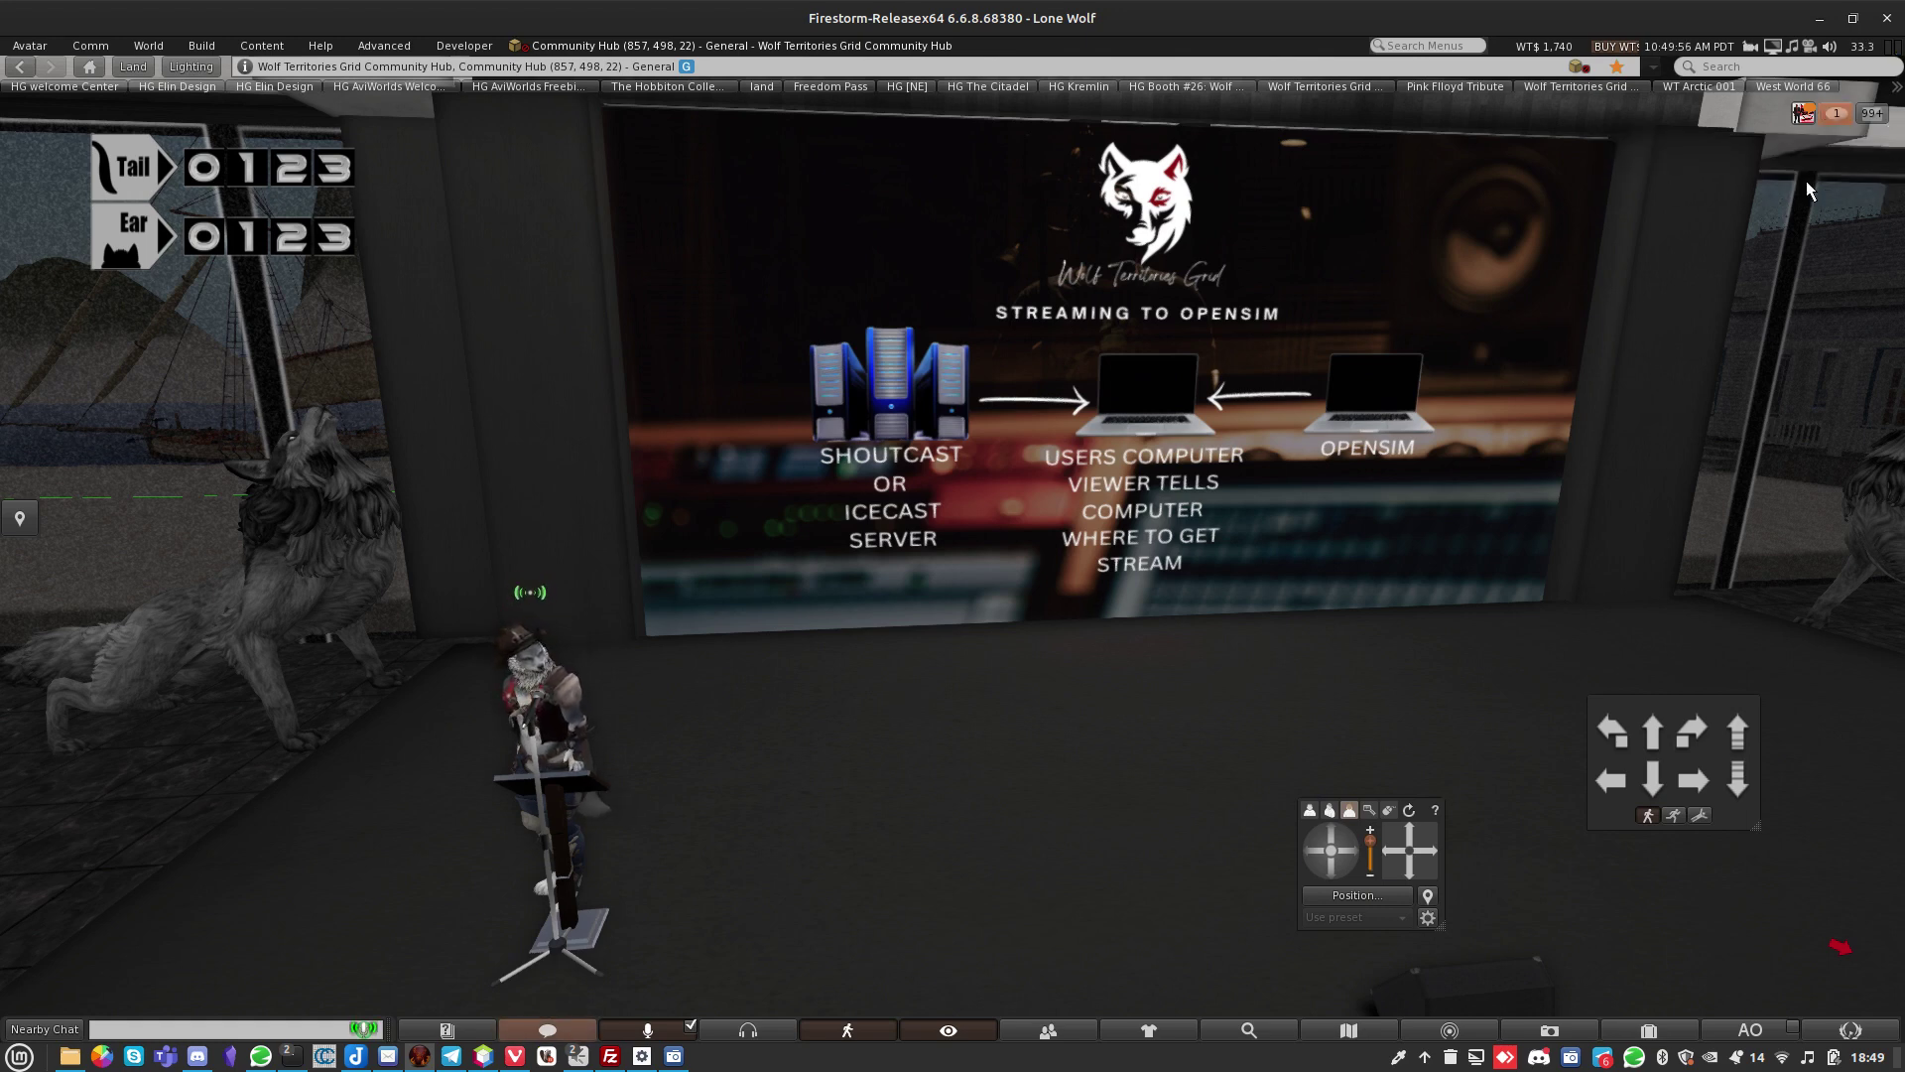
{"action": "left_click", "coordinate": [1803, 115]}
{"action": "type", "text": "m"}
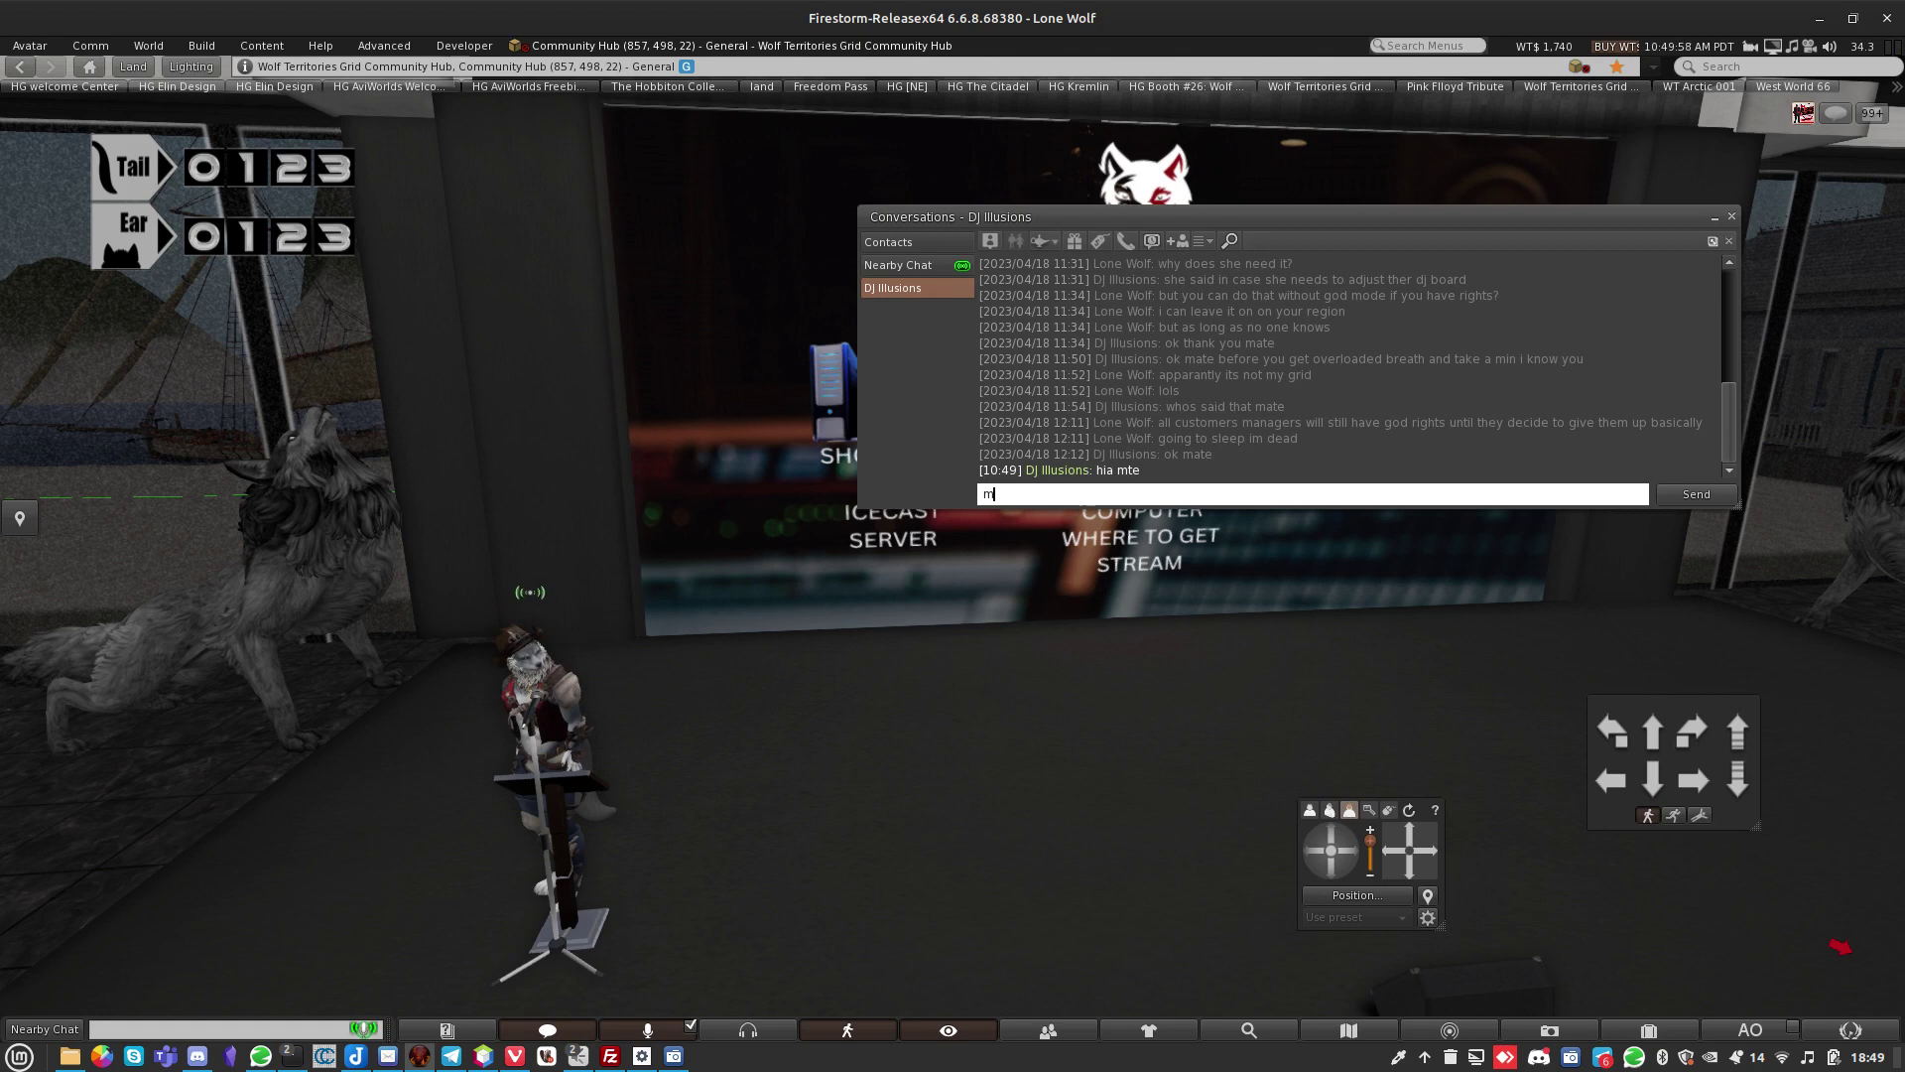
{"action": "type", "text": "aking a video at "}
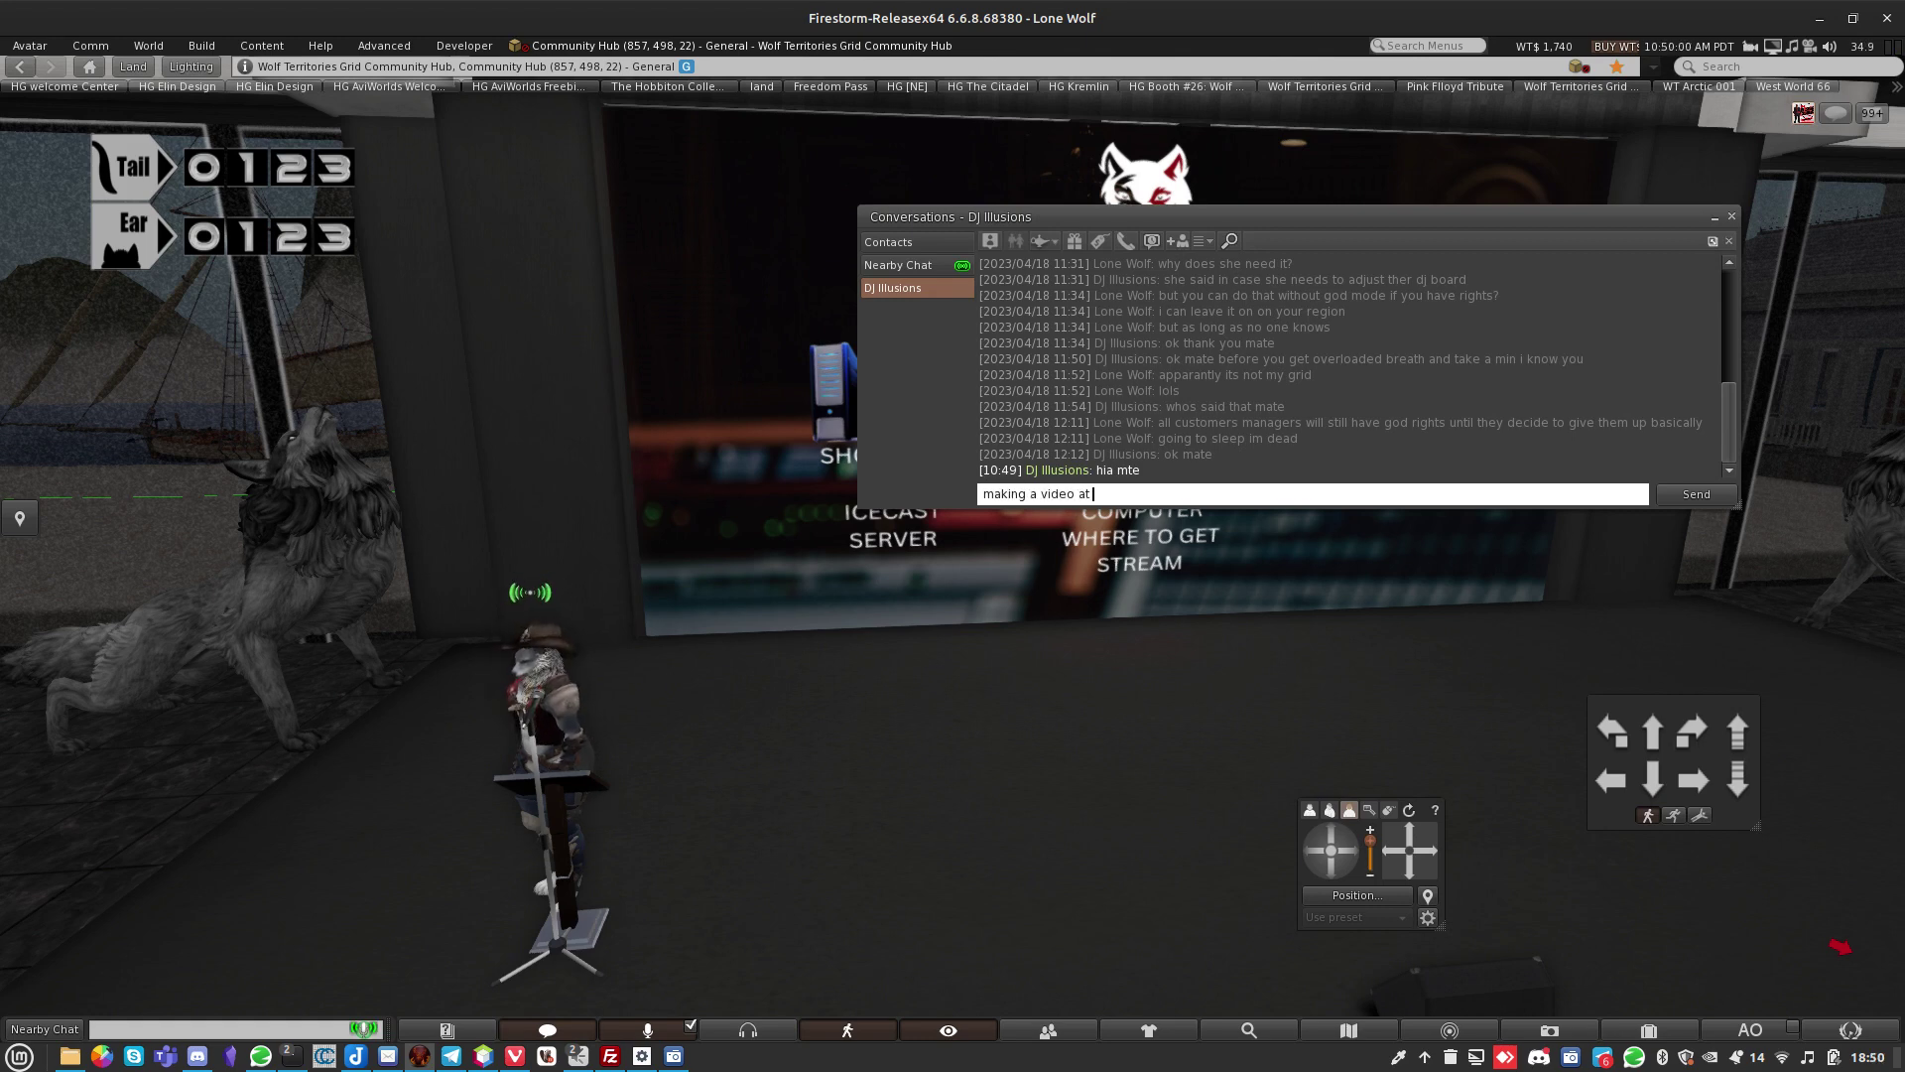
{"action": "type", "text": "the community hub"}
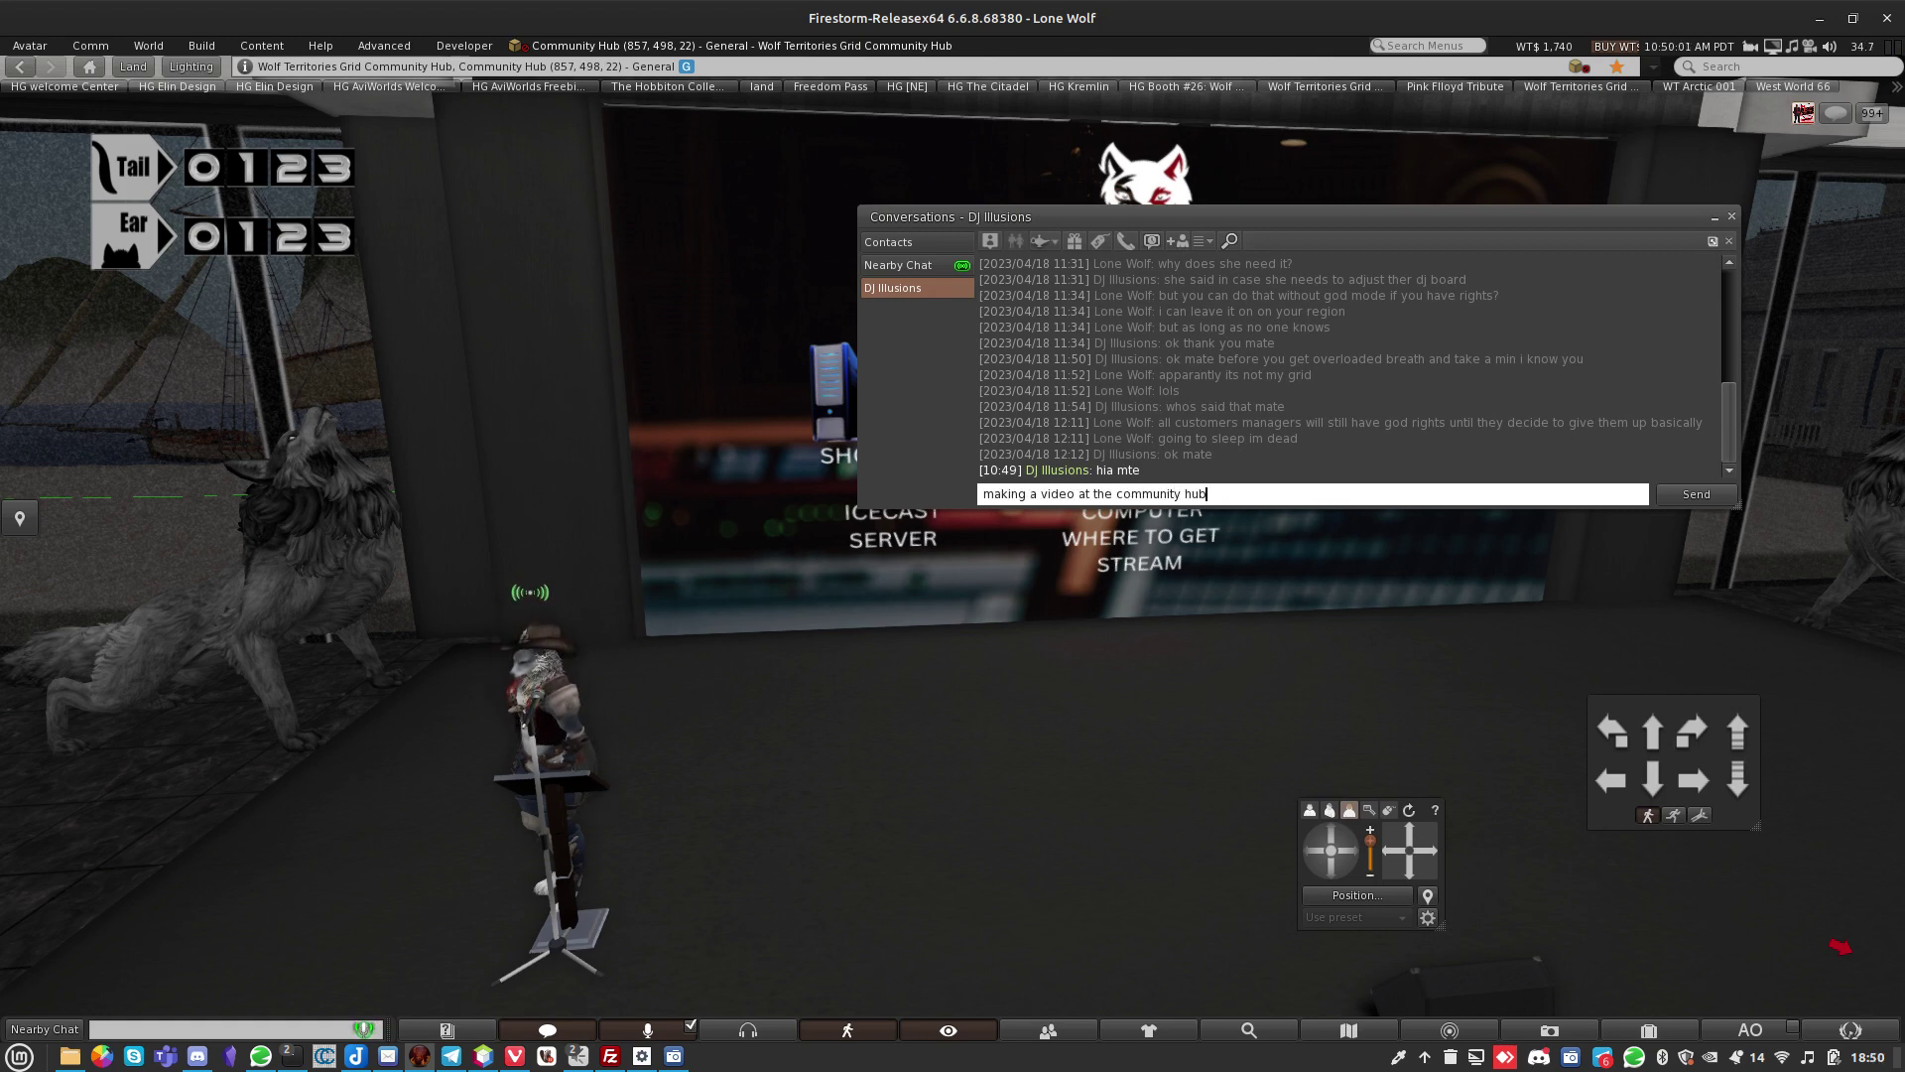
{"action": "key", "text": "Return"}
{"action": "left_click", "coordinate": [1731, 216]}
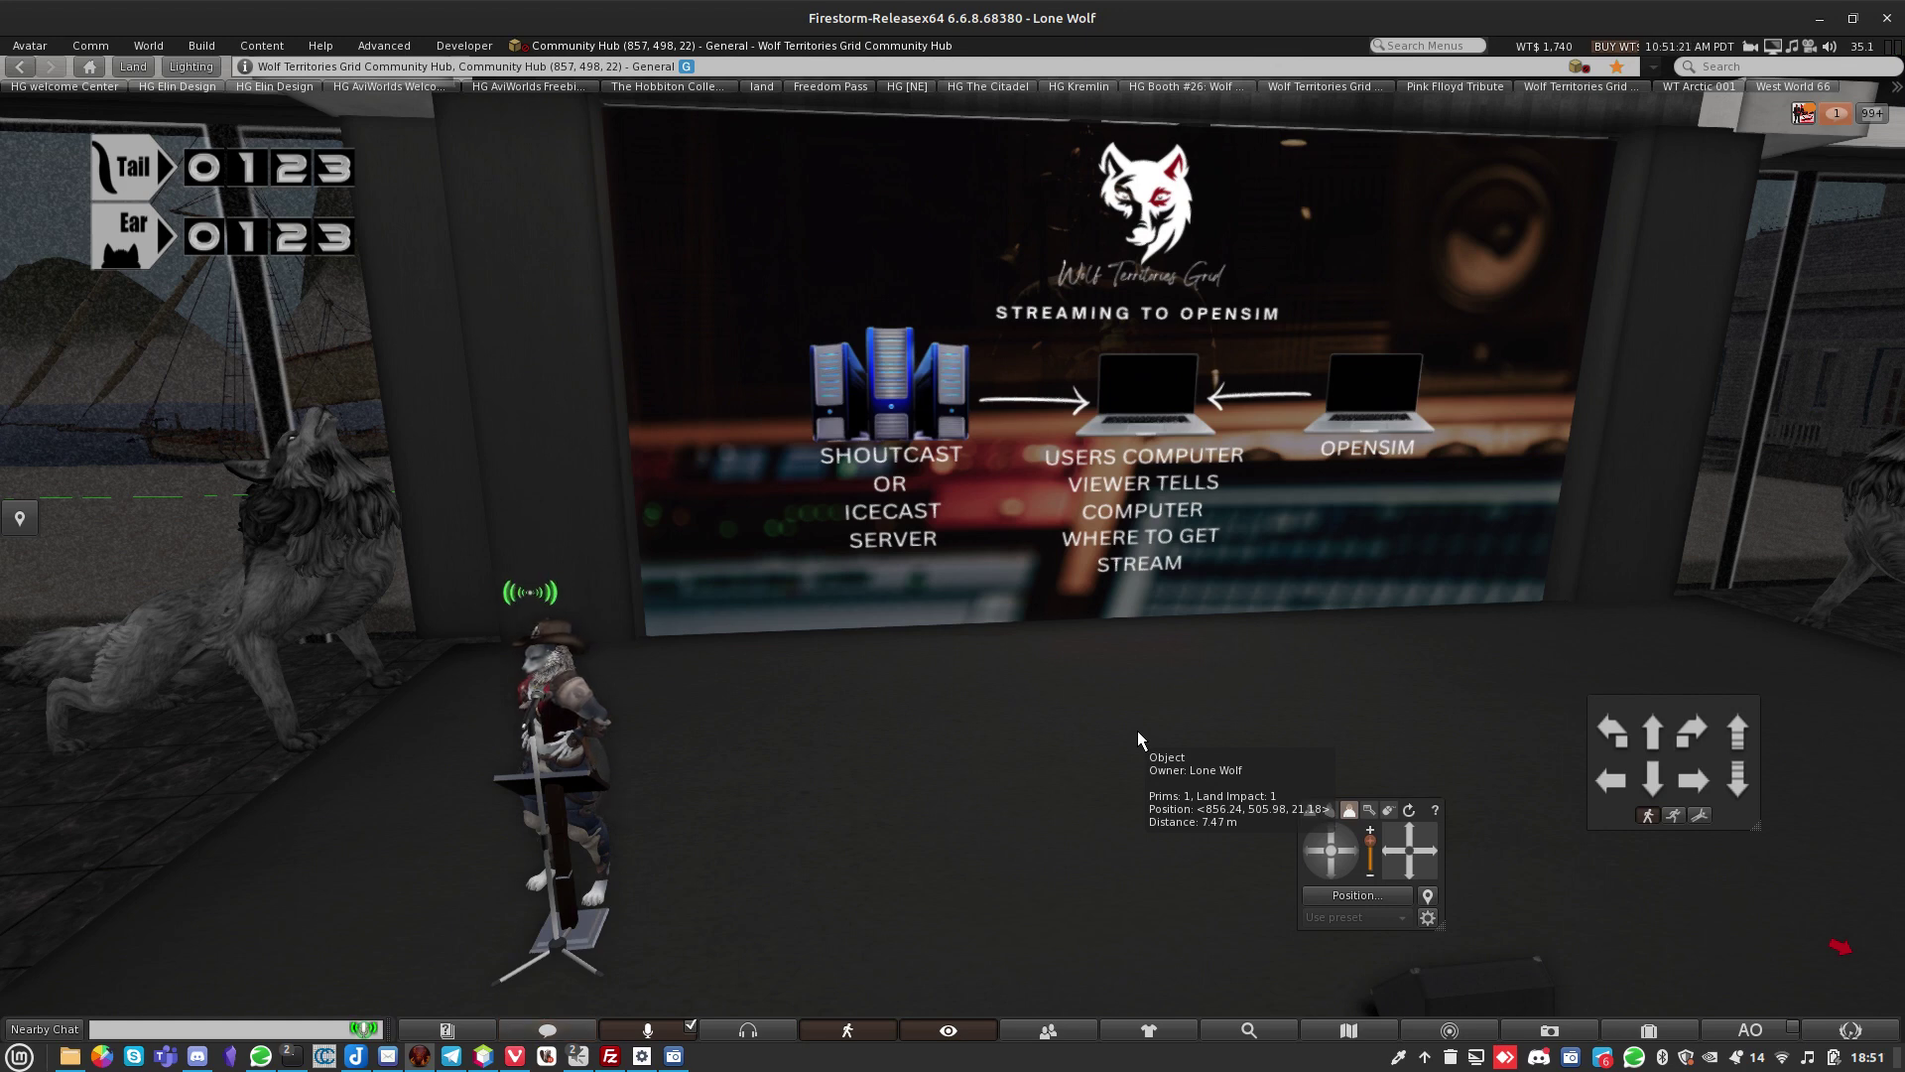
Examine the grid's regions around Community Hub and its outlying islands on the world map.
{"action": "left_click", "coordinate": [1340, 1034]}
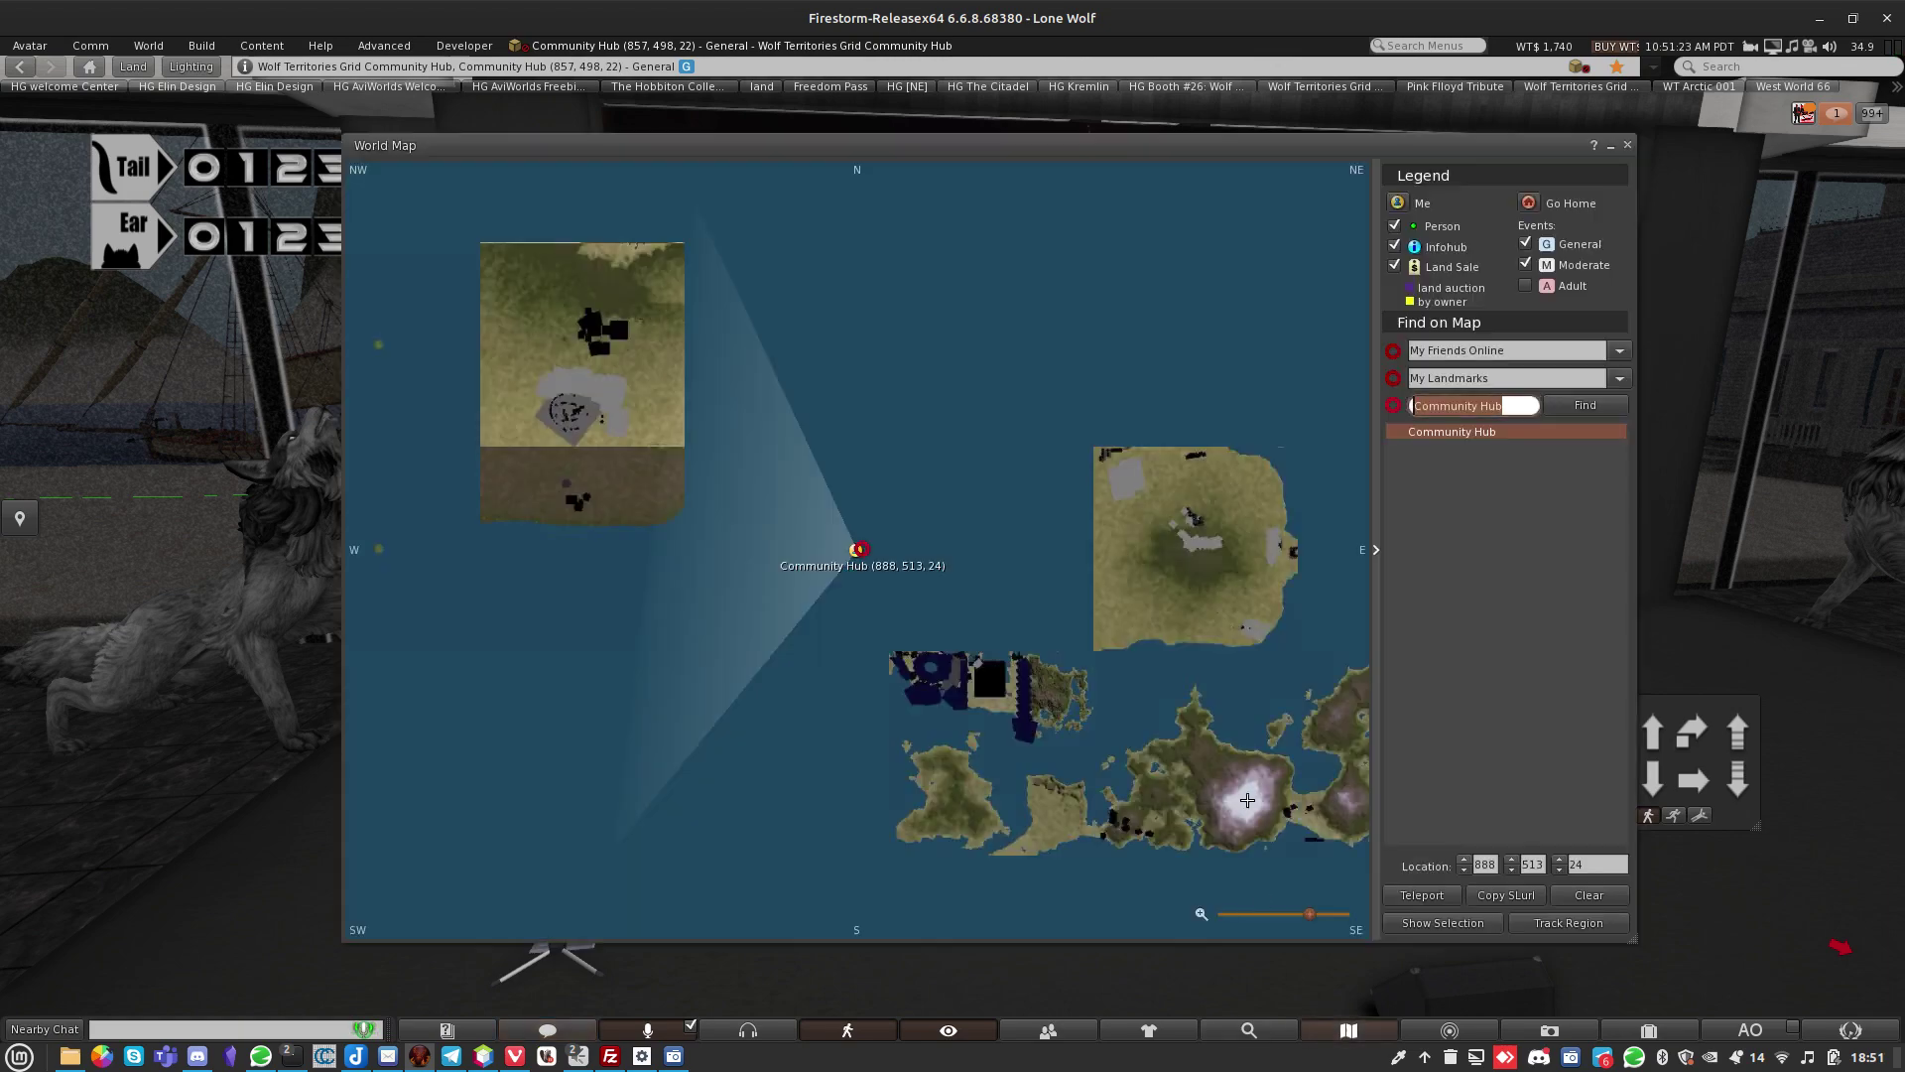
{"action": "scroll", "coordinate": [1243, 796], "scroll_direction": "down", "scroll_amount": 2}
{"action": "scroll", "coordinate": [1244, 795], "scroll_direction": "down", "scroll_amount": 1}
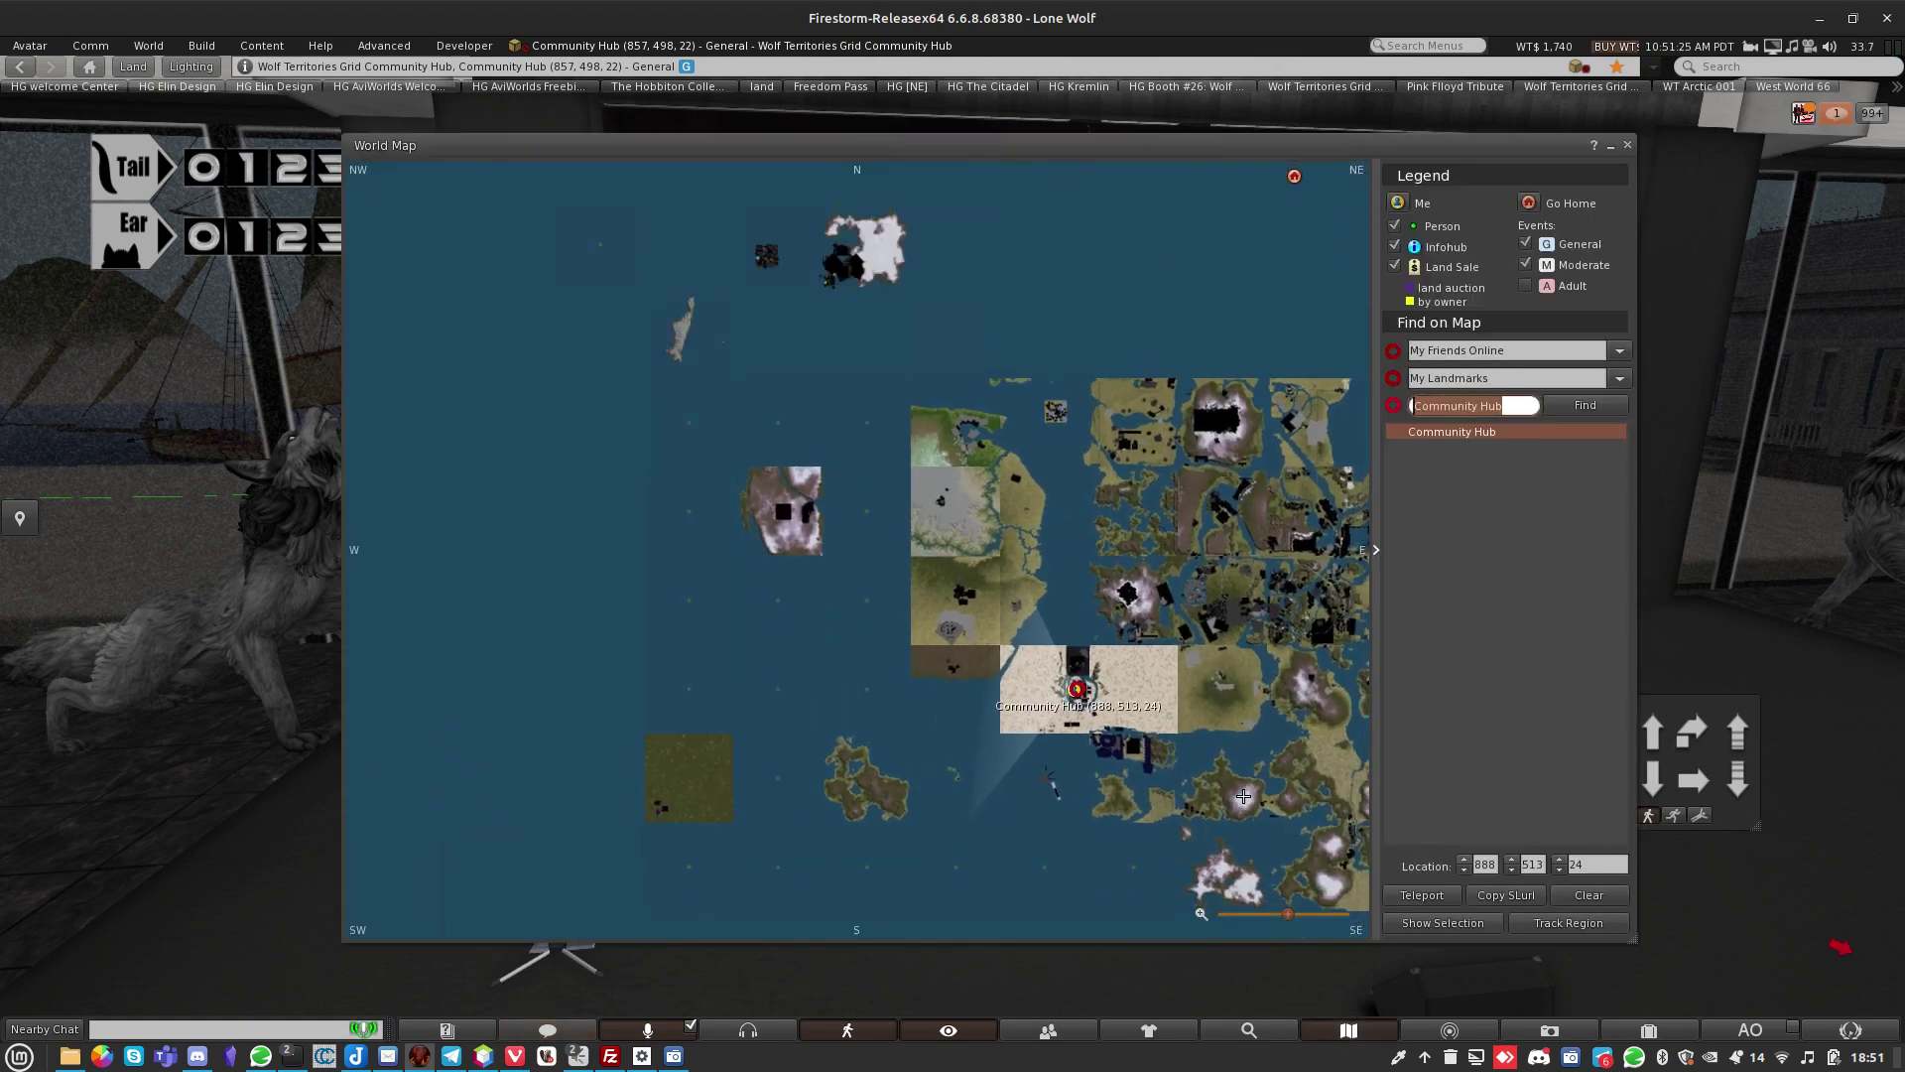
{"action": "scroll", "coordinate": [1197, 774], "scroll_direction": "down", "scroll_amount": 2}
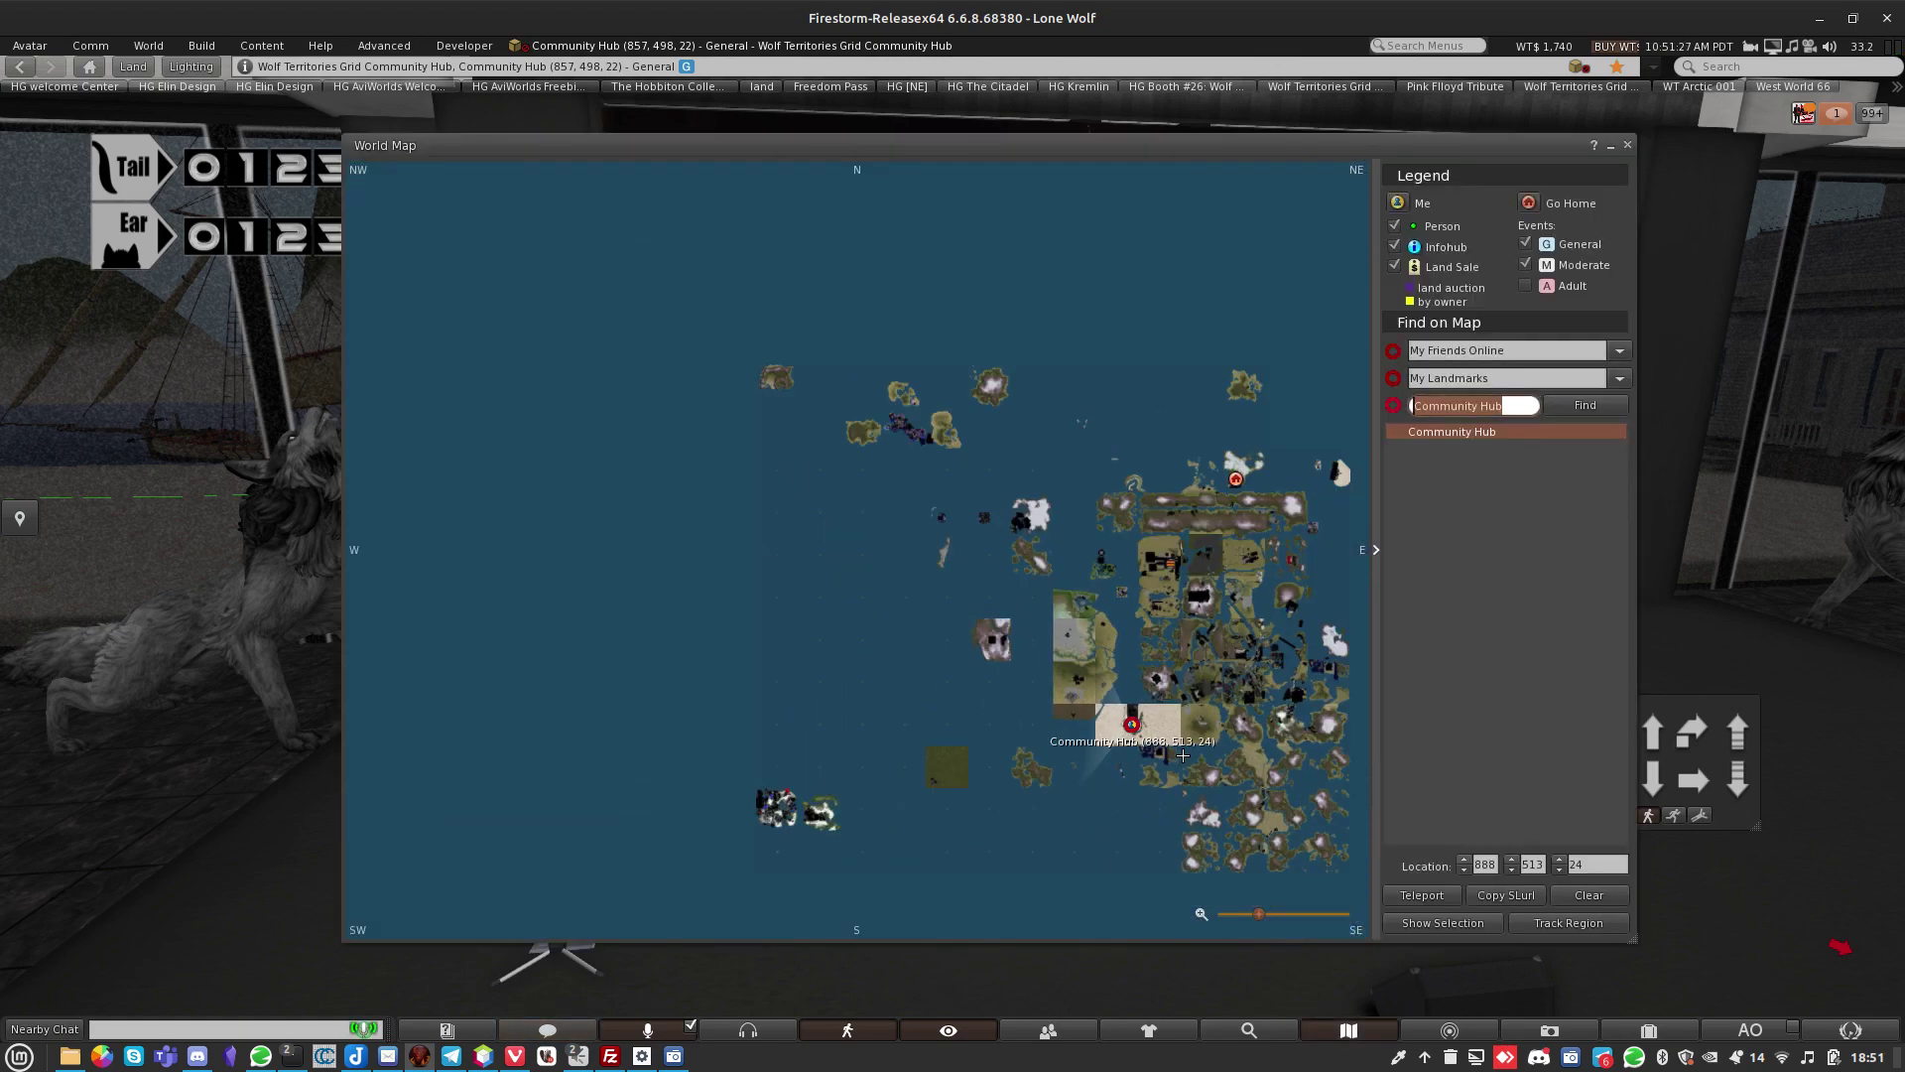
{"action": "scroll", "coordinate": [1186, 759], "scroll_direction": "up", "scroll_amount": 1}
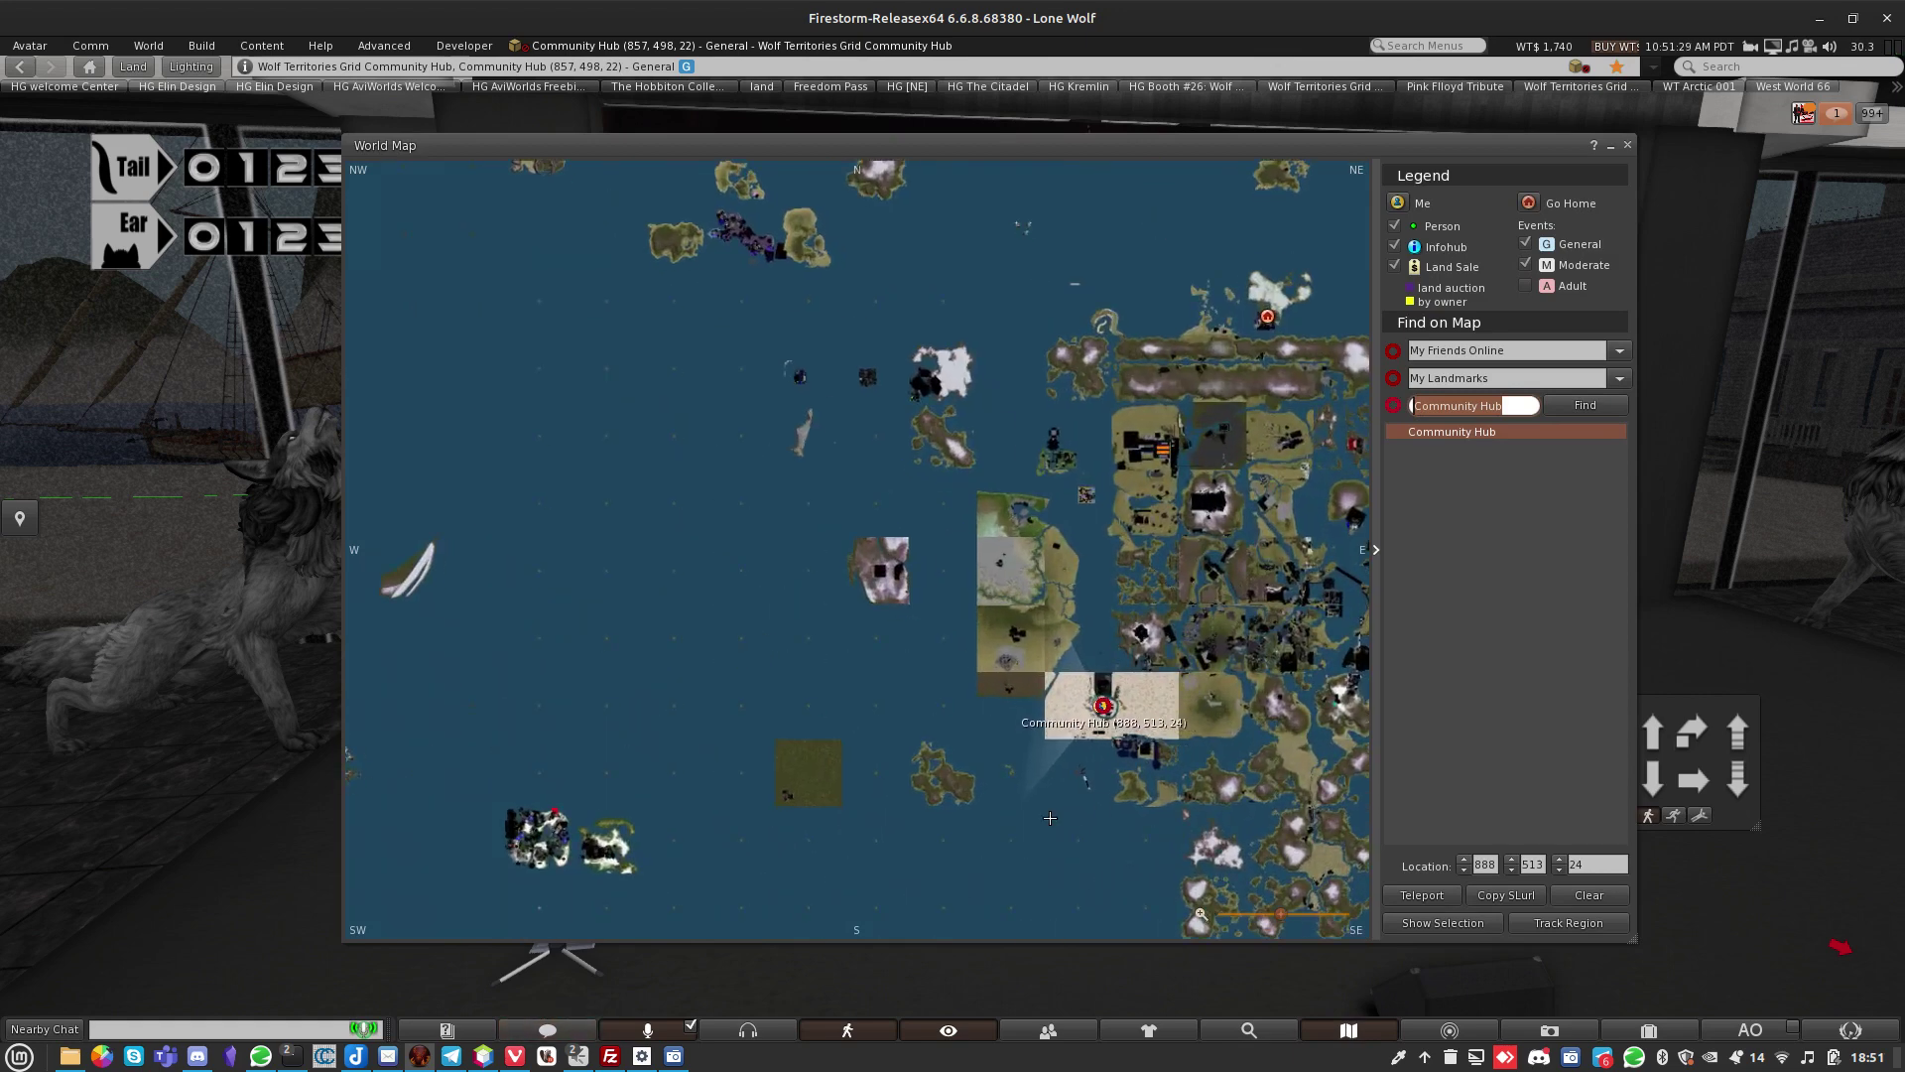
{"action": "left_click_drag", "start_coordinate": [694, 794], "coordinate": [1032, 585]}
{"action": "mouse_move", "coordinate": [843, 684]}
{"action": "left_mouse_down"}
{"action": "mouse_move", "coordinate": [1290, 710]}
{"action": "mouse_move", "coordinate": [1400, 522]}
{"action": "mouse_move", "coordinate": [533, 846]}
{"action": "left_mouse_up"}
{"action": "left_click_drag", "start_coordinate": [1006, 641], "coordinate": [595, 671]}
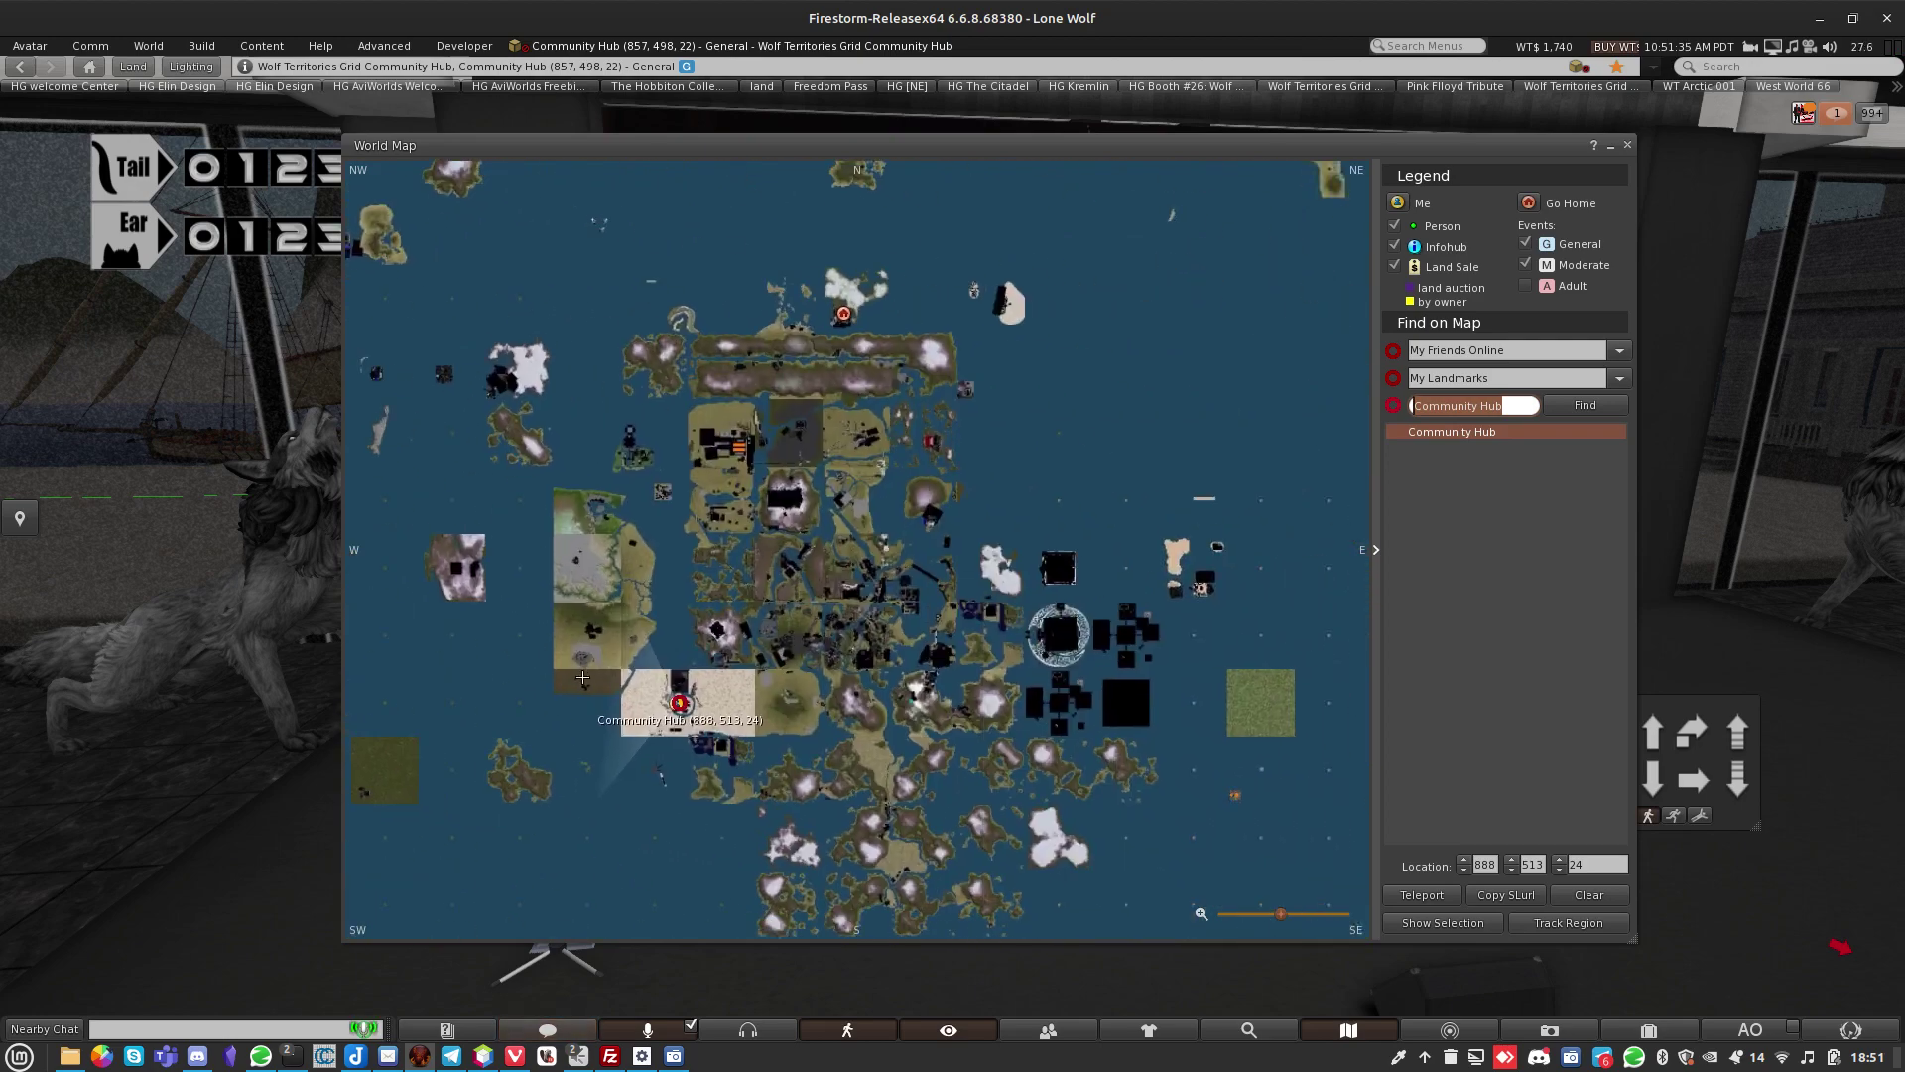
{"action": "mouse_move", "coordinate": [1240, 337]}
{"action": "left_mouse_down"}
{"action": "mouse_move", "coordinate": [909, 514]}
{"action": "mouse_move", "coordinate": [730, 830]}
{"action": "left_mouse_up"}
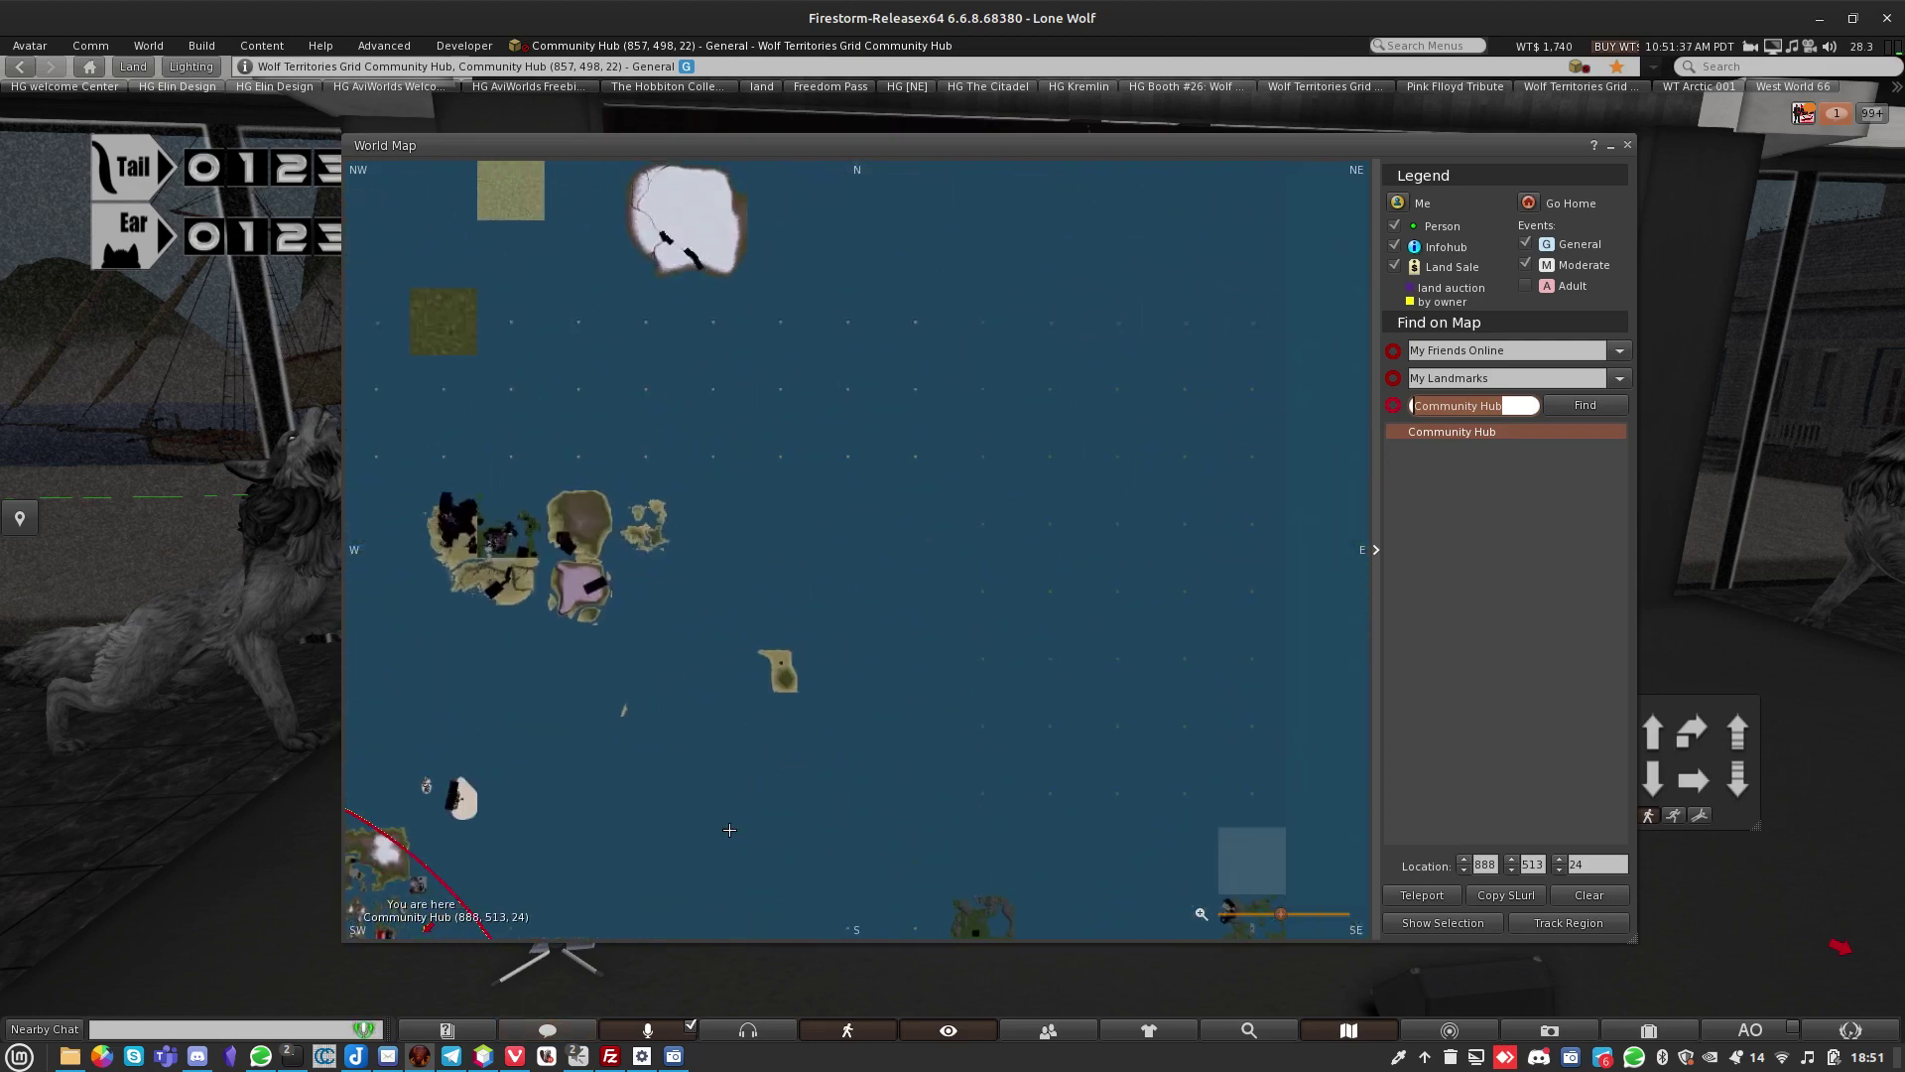
{"action": "left_click_drag", "start_coordinate": [893, 735], "coordinate": [810, 530]}
{"action": "left_click_drag", "start_coordinate": [1036, 675], "coordinate": [1036, 634]}
{"action": "mouse_move", "coordinate": [1040, 303]}
{"action": "left_mouse_down"}
{"action": "mouse_move", "coordinate": [979, 572]}
{"action": "mouse_move", "coordinate": [1117, 615]}
{"action": "left_mouse_up"}
{"action": "left_click_drag", "start_coordinate": [1206, 731], "coordinate": [1285, 827]}
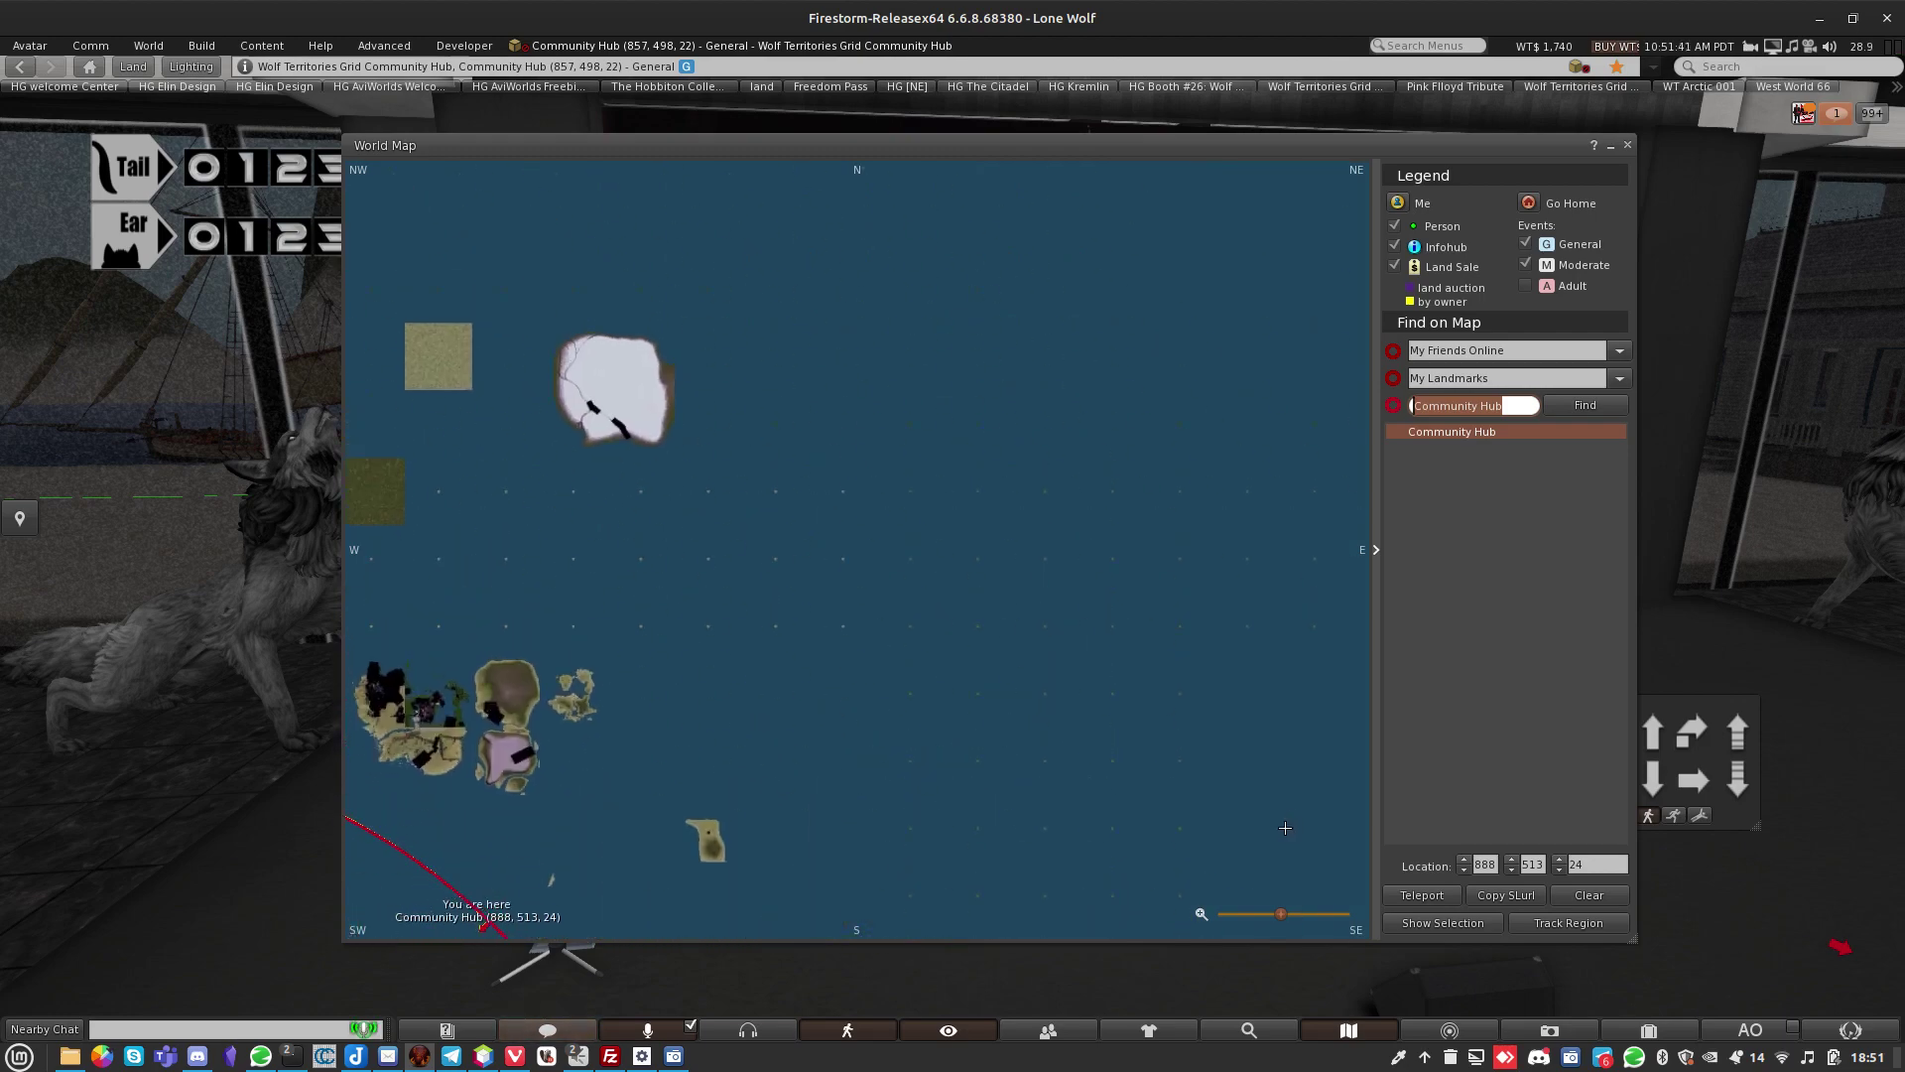
{"action": "scroll", "coordinate": [972, 566], "scroll_direction": "down", "scroll_amount": 3}
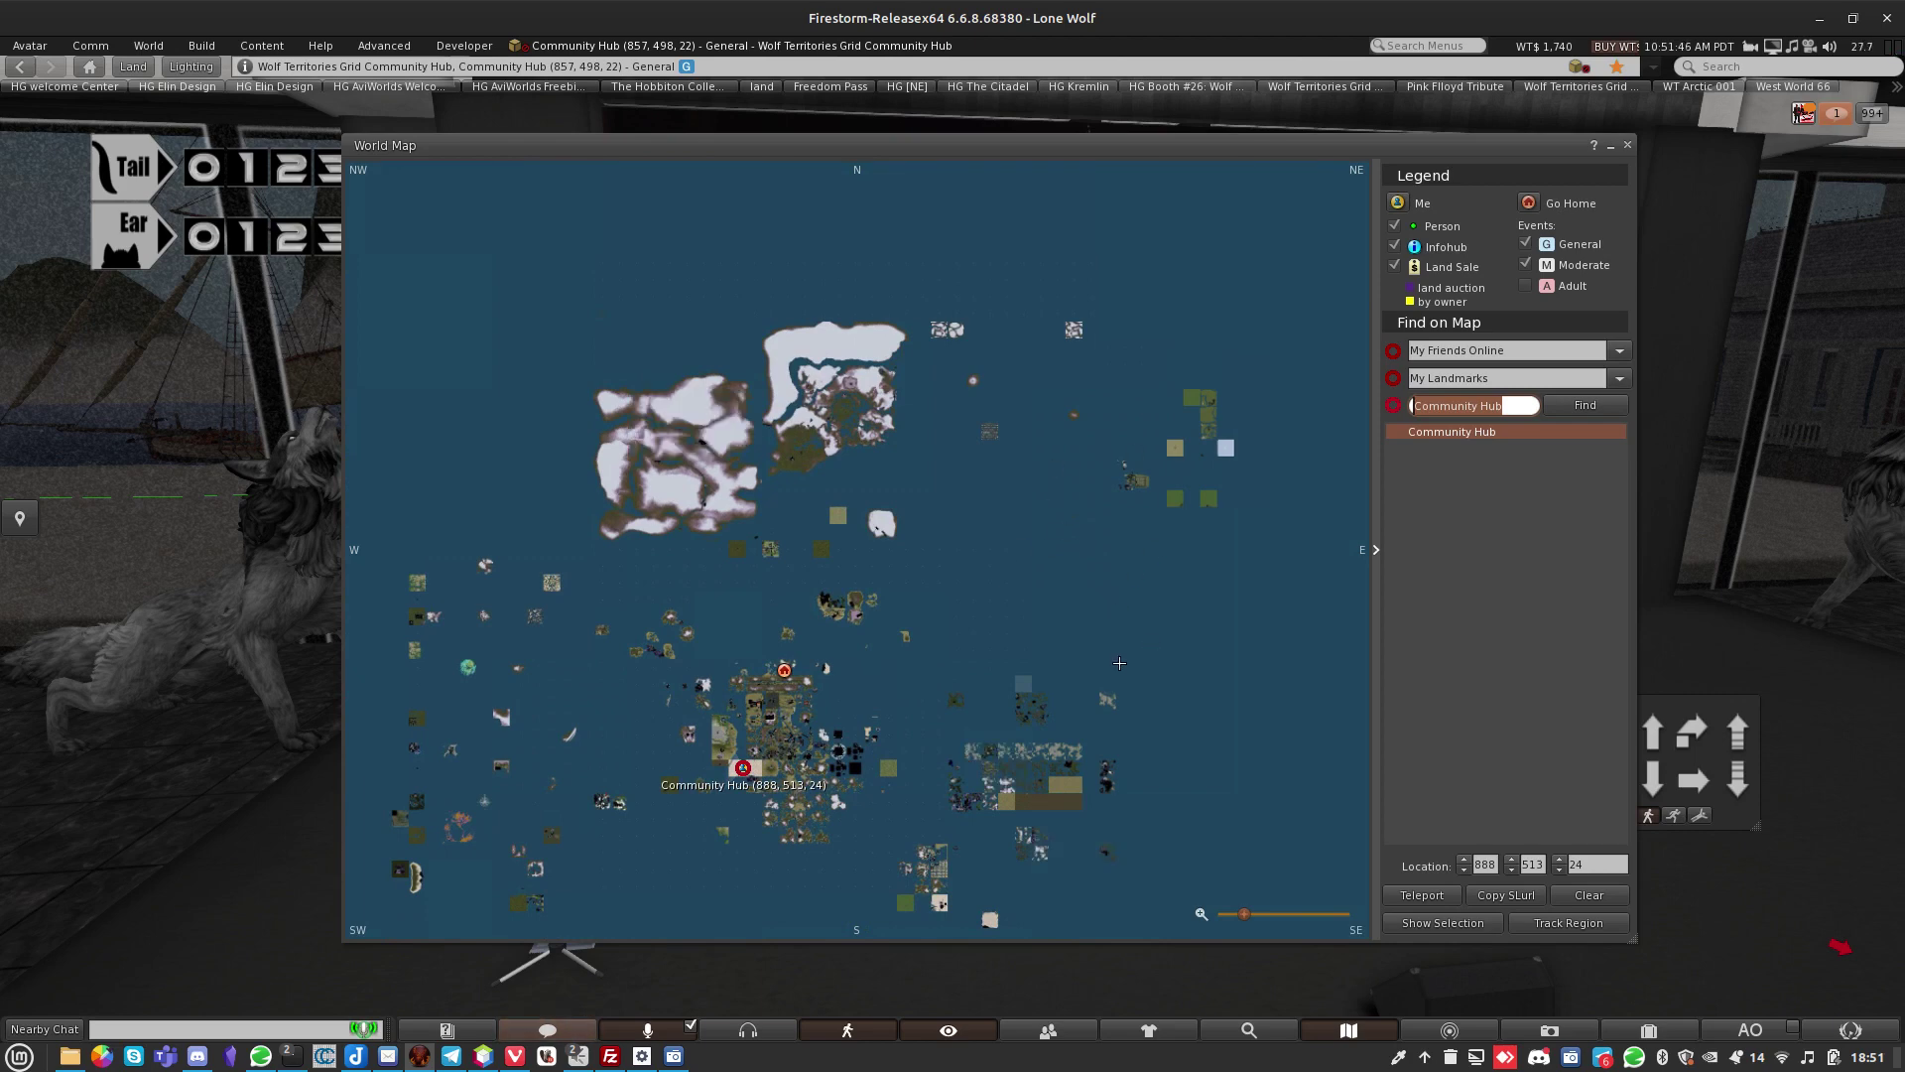
{"action": "mouse_move", "coordinate": [1173, 504]}
{"action": "left_mouse_down"}
{"action": "mouse_move", "coordinate": [1216, 337]}
{"action": "mouse_move", "coordinate": [1303, 344]}
{"action": "left_mouse_up"}
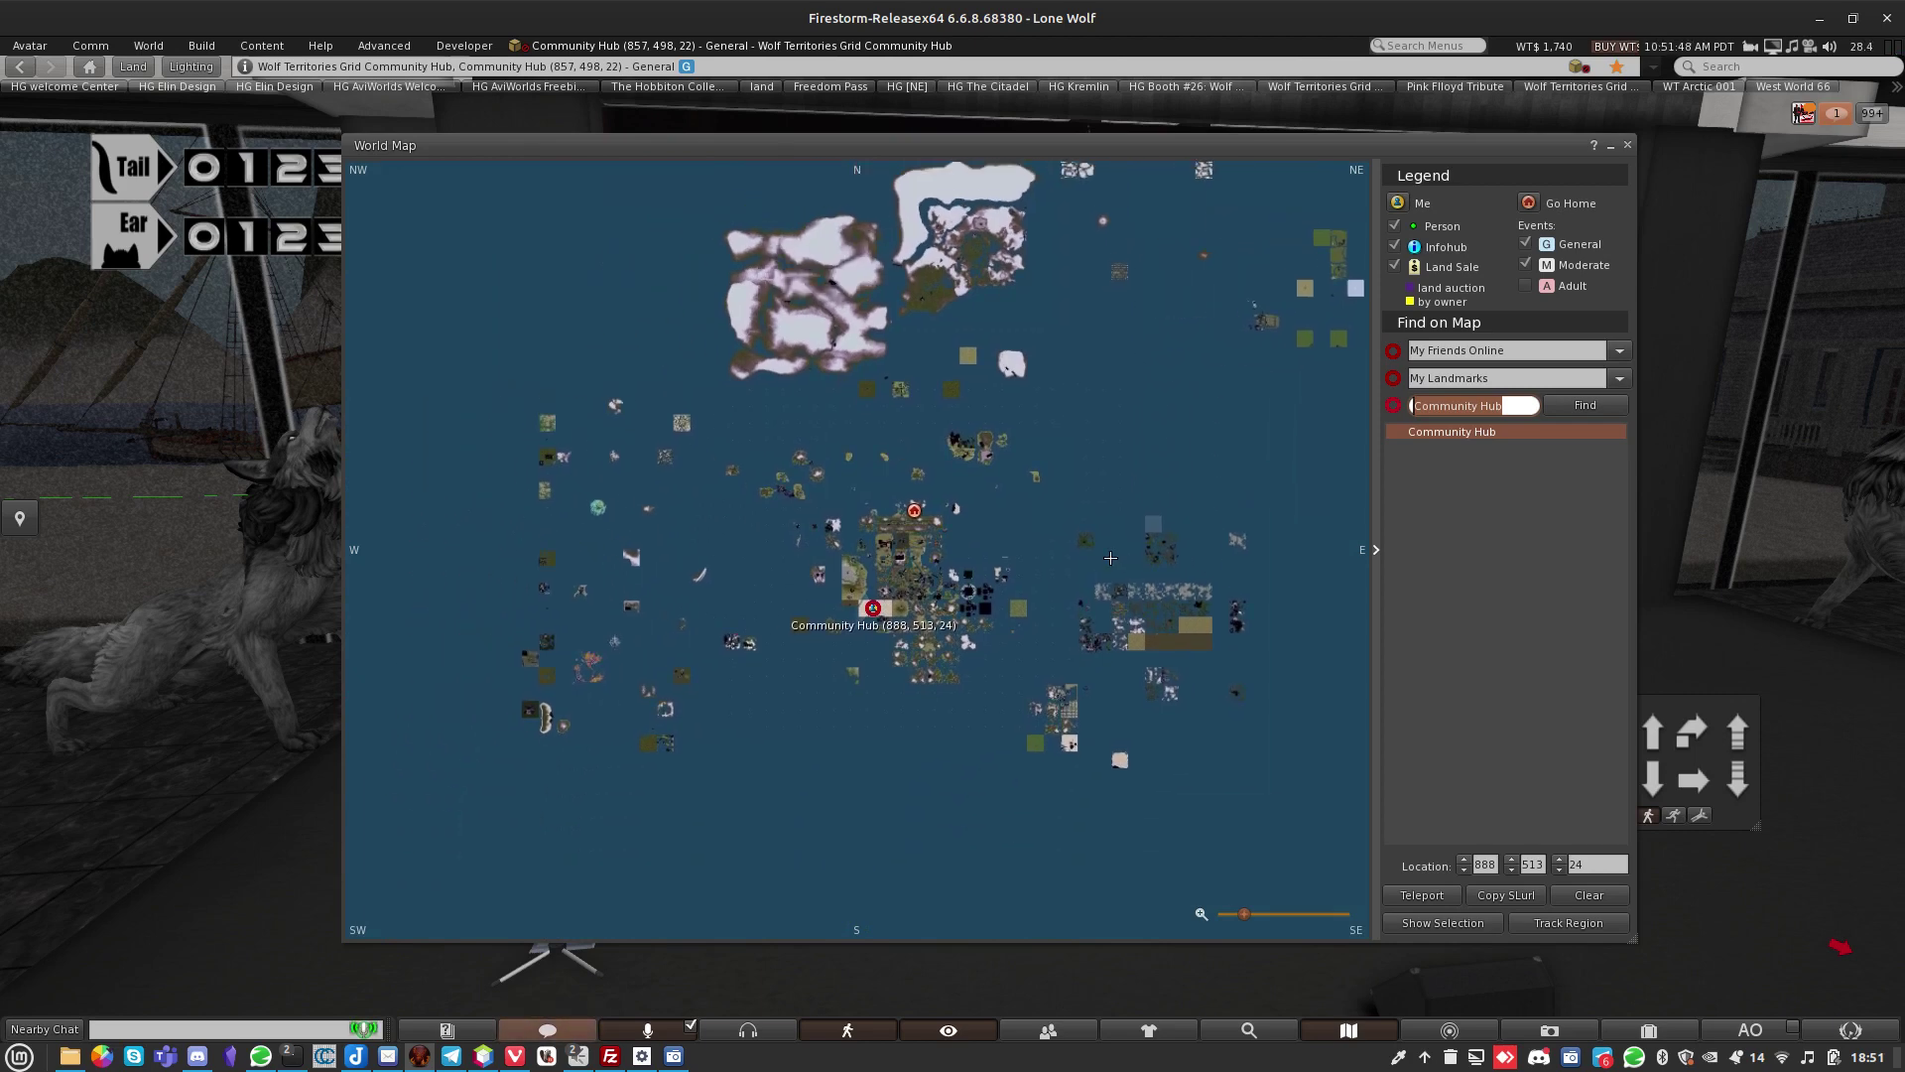
View the grid's search page with its events and the destinations guide, and close both along with the world map.
{"action": "left_click", "coordinate": [1248, 1029]}
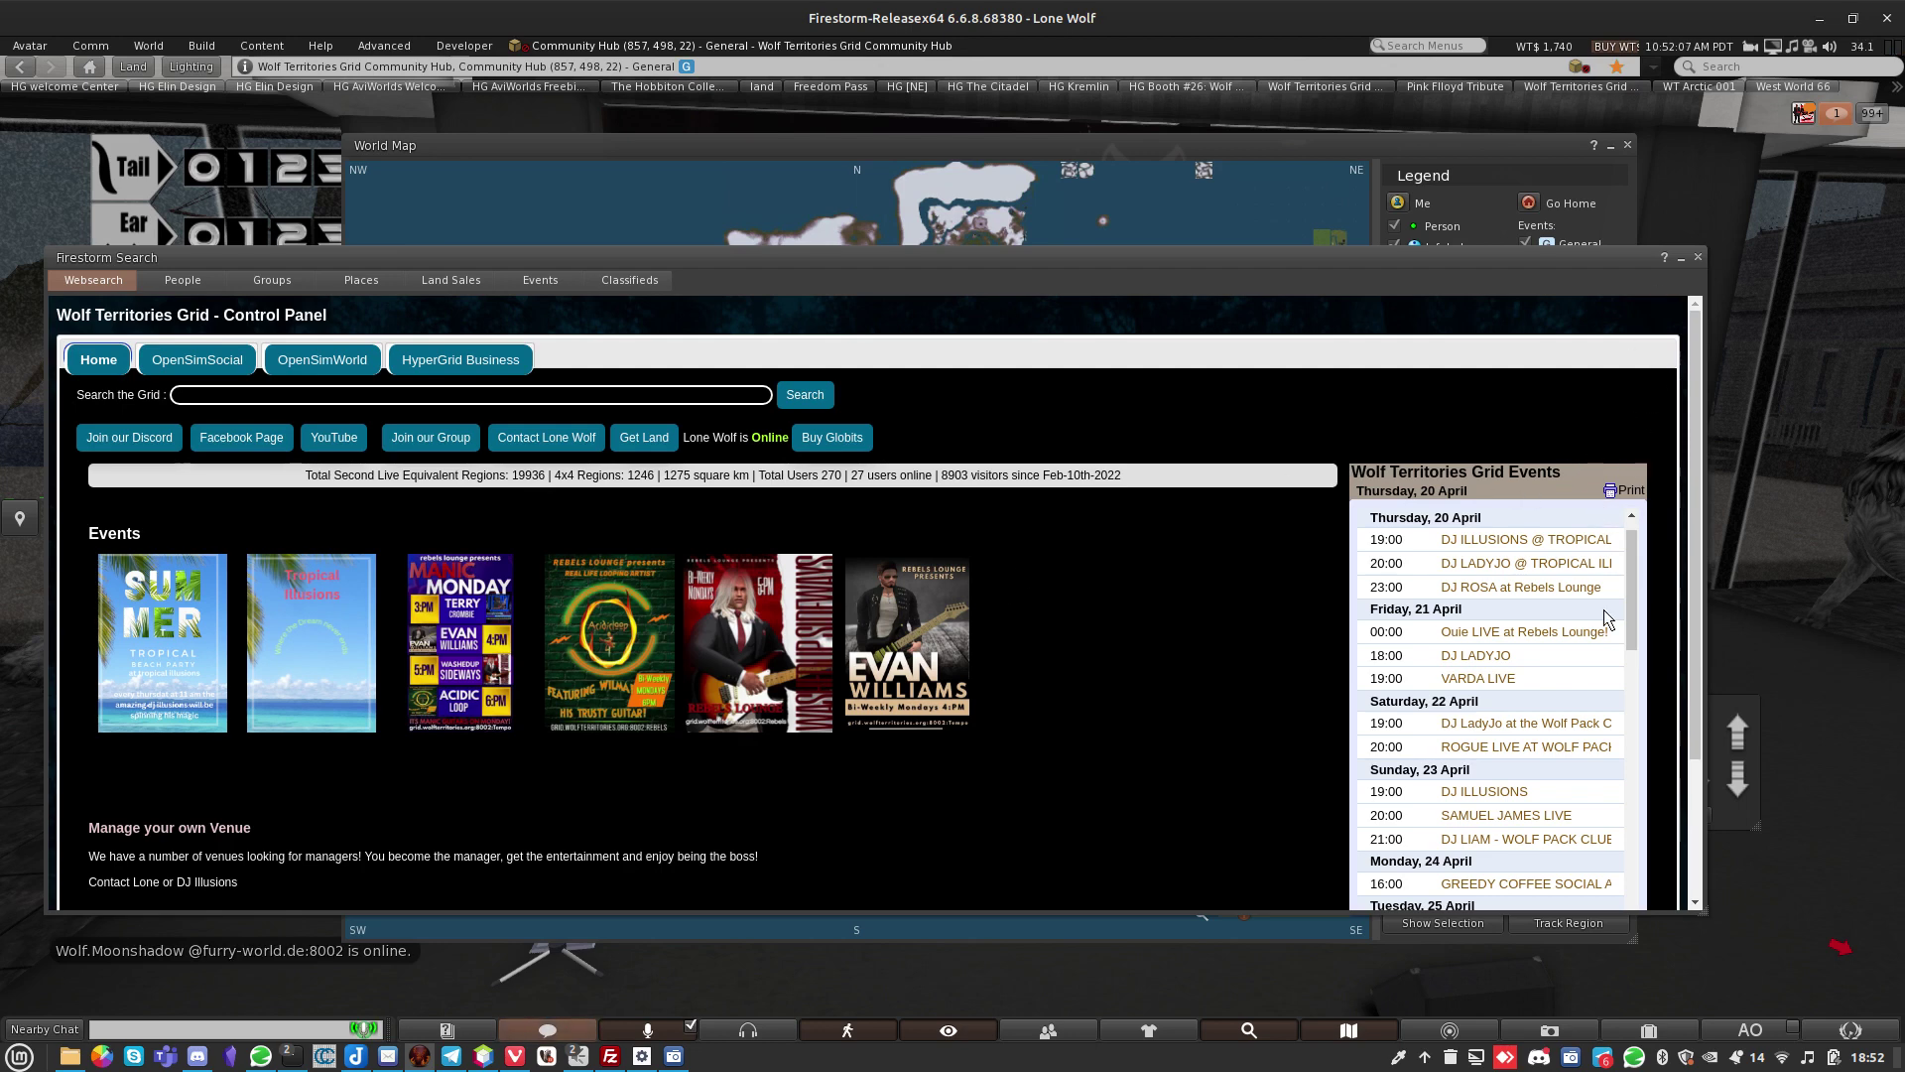
{"action": "left_click", "coordinate": [1694, 258]}
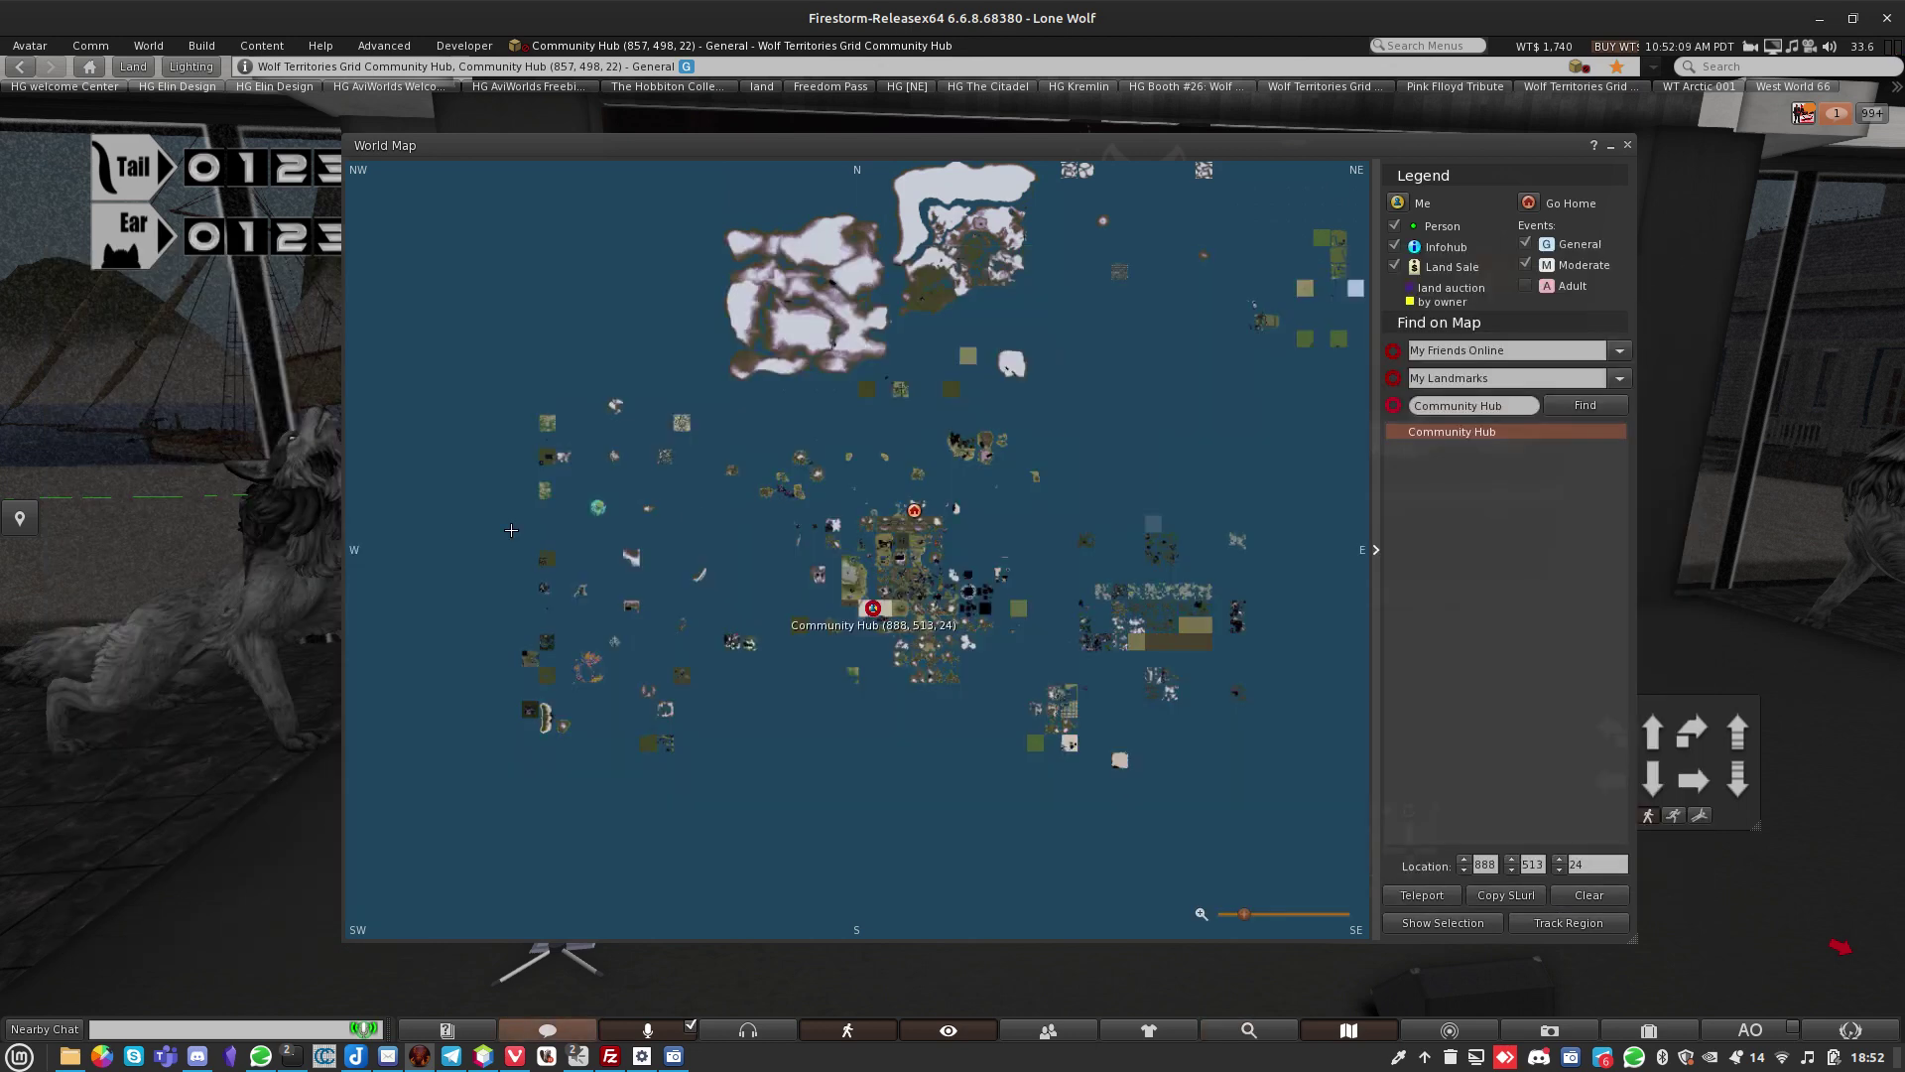
{"action": "left_click", "coordinate": [31, 521]}
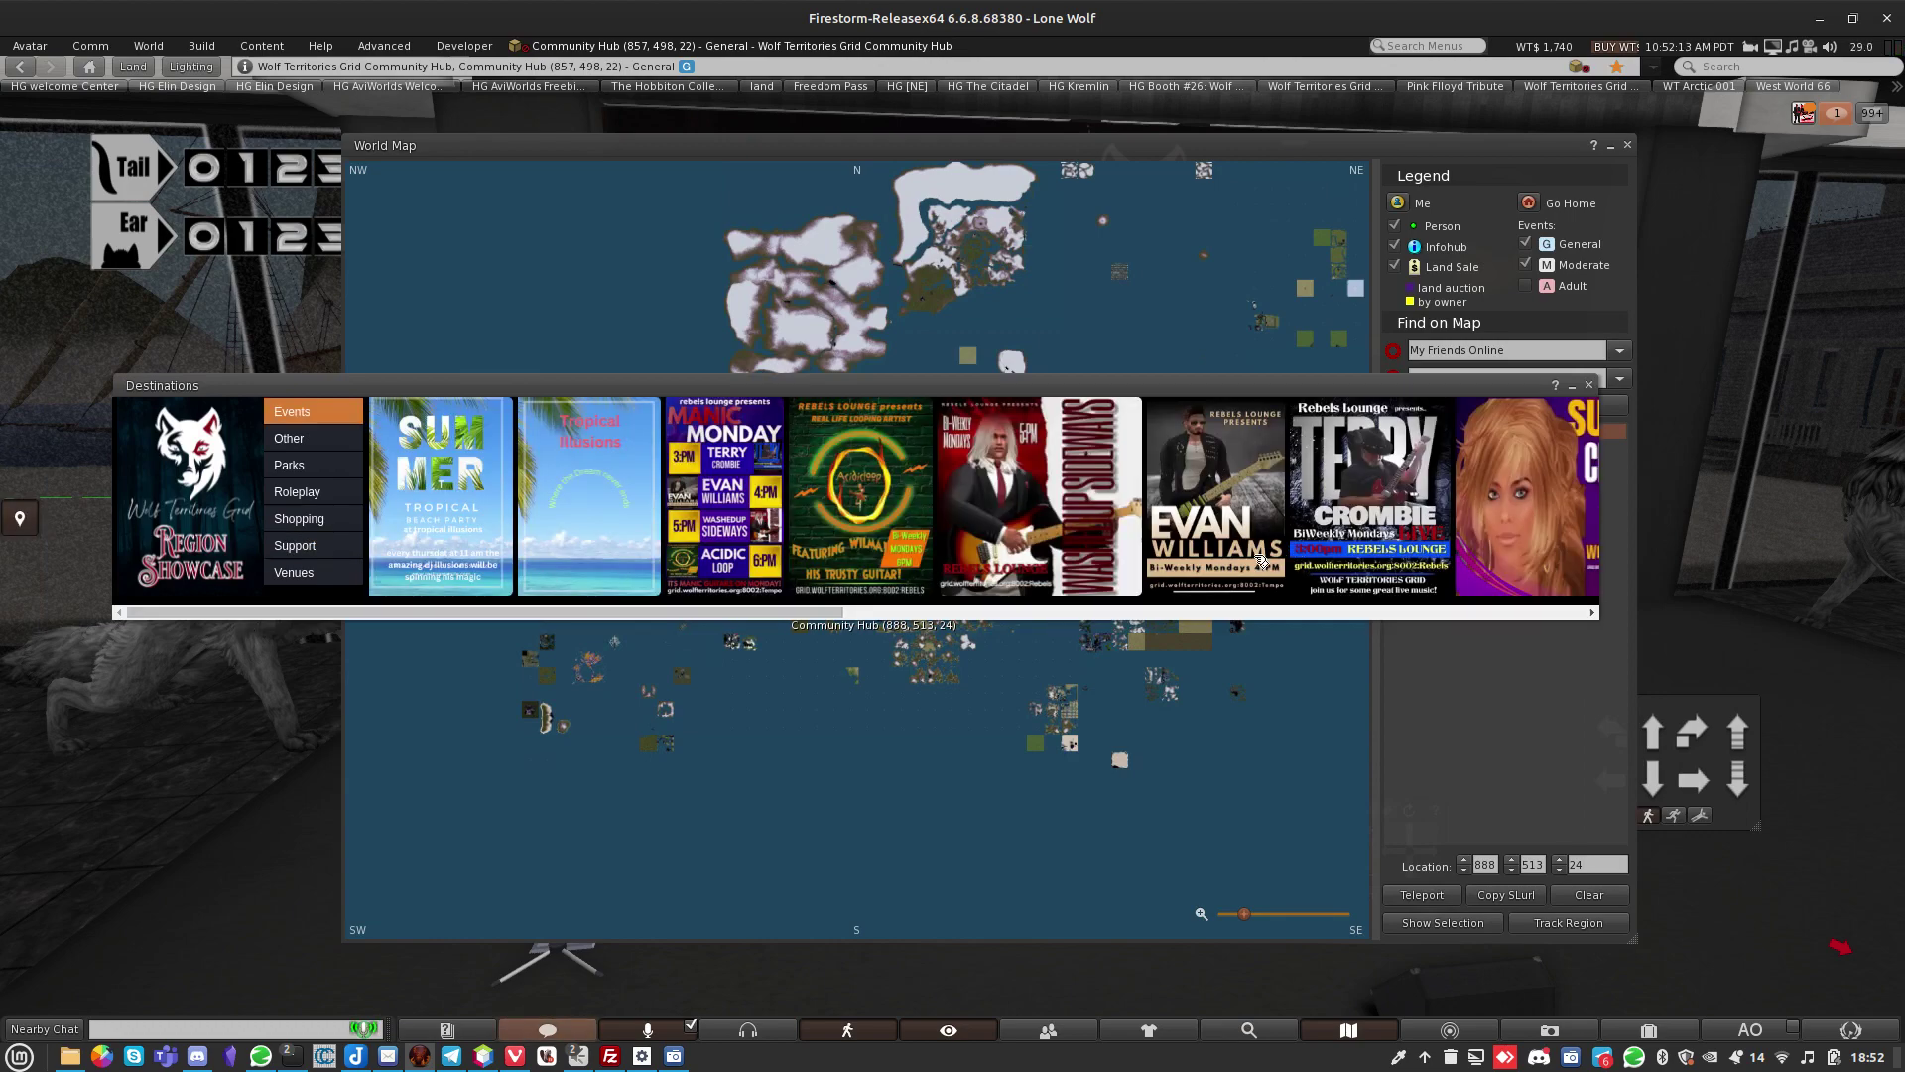
{"action": "left_click", "coordinate": [1588, 383]}
{"action": "left_click", "coordinate": [1628, 145]}
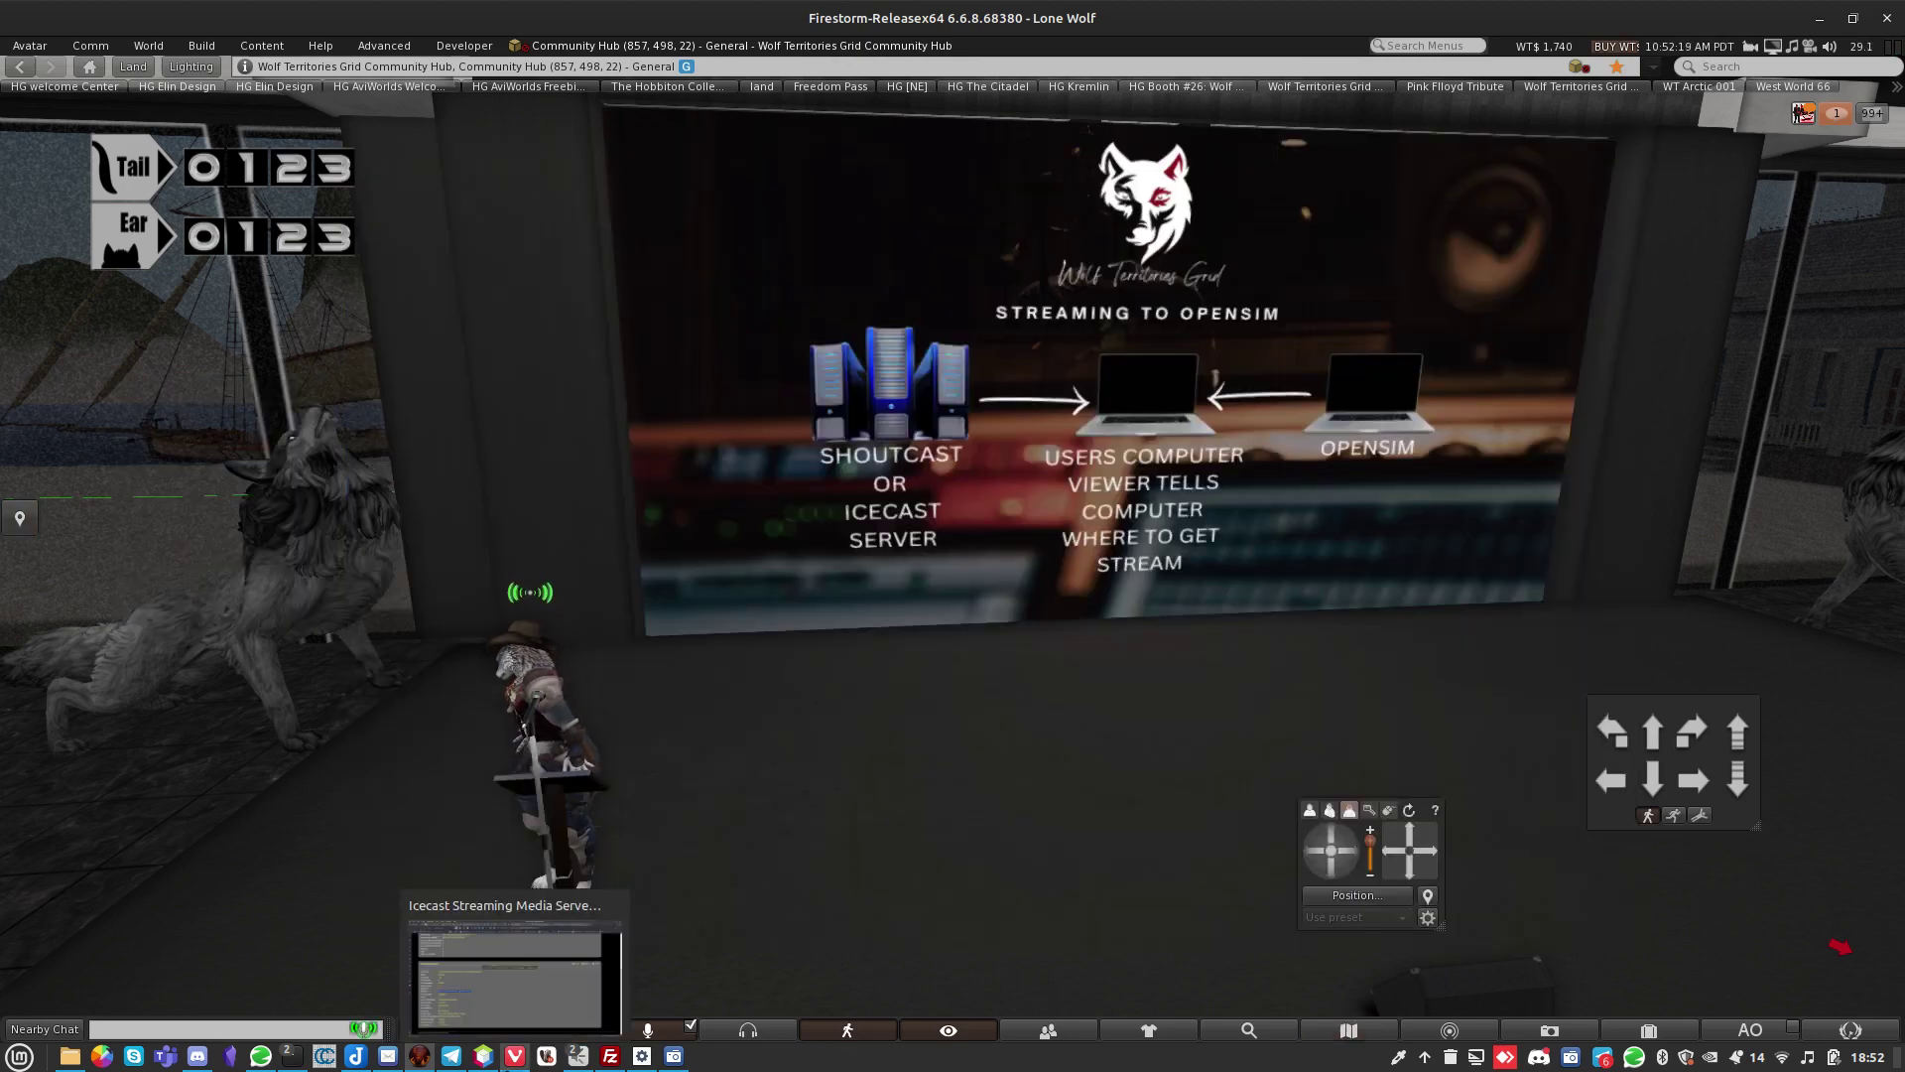
Switch to the Vivaldi browser and look through the OpenSimSocial home feed.
{"action": "left_click", "coordinate": [515, 1055]}
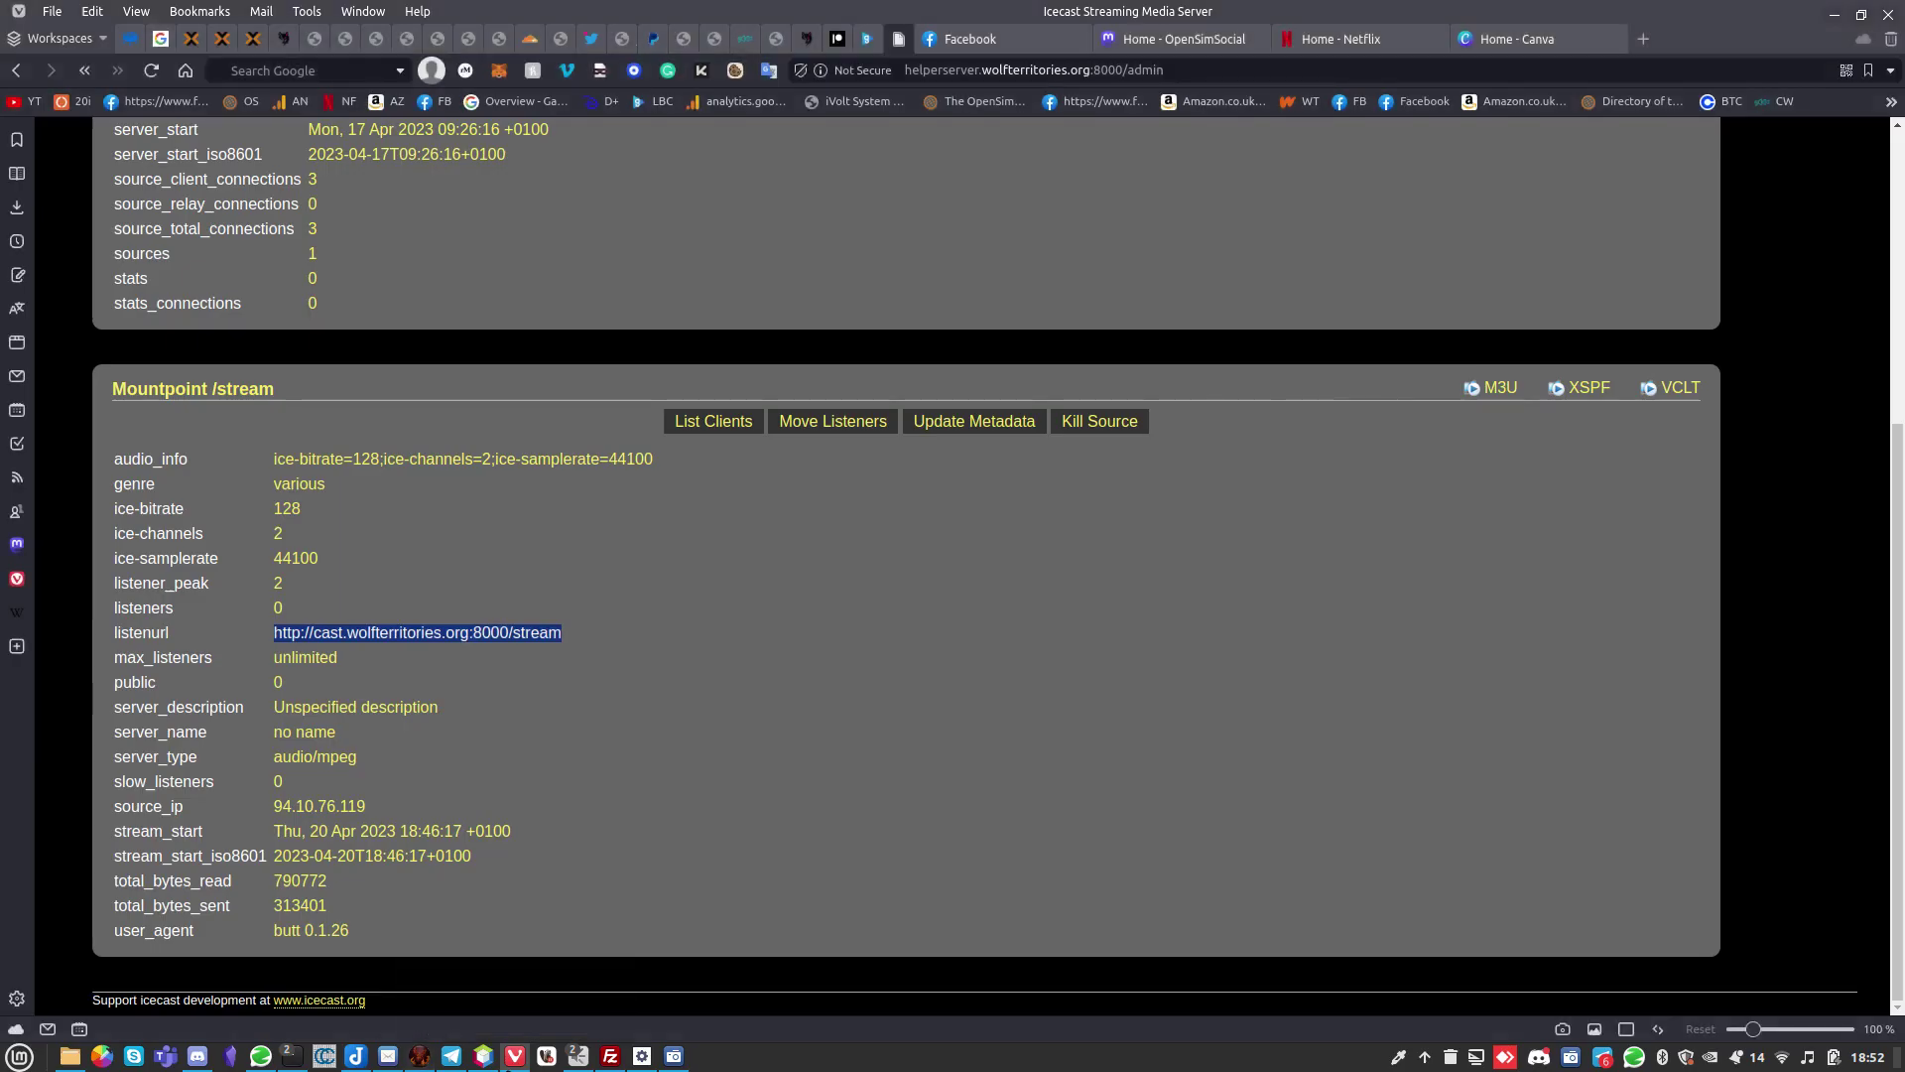
{"action": "left_click", "coordinate": [1147, 75]}
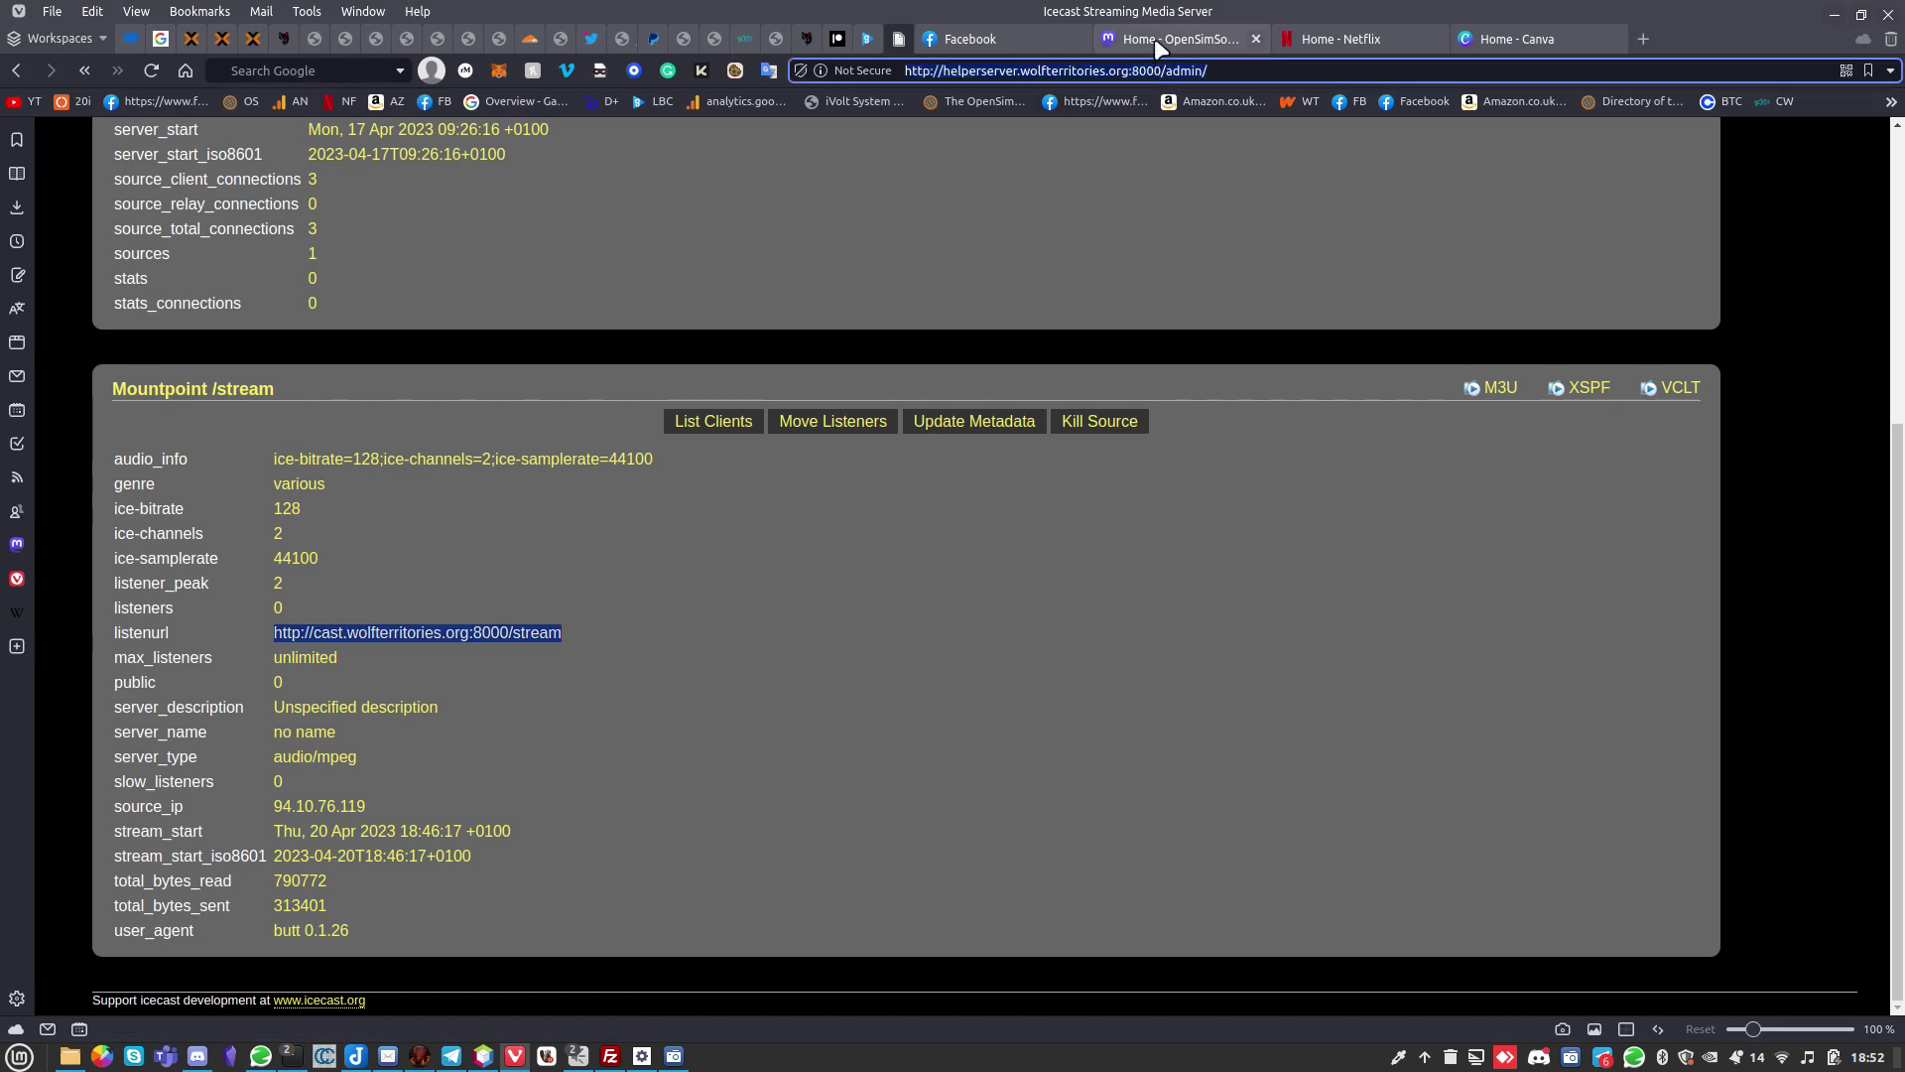
{"action": "left_click", "coordinate": [1157, 44]}
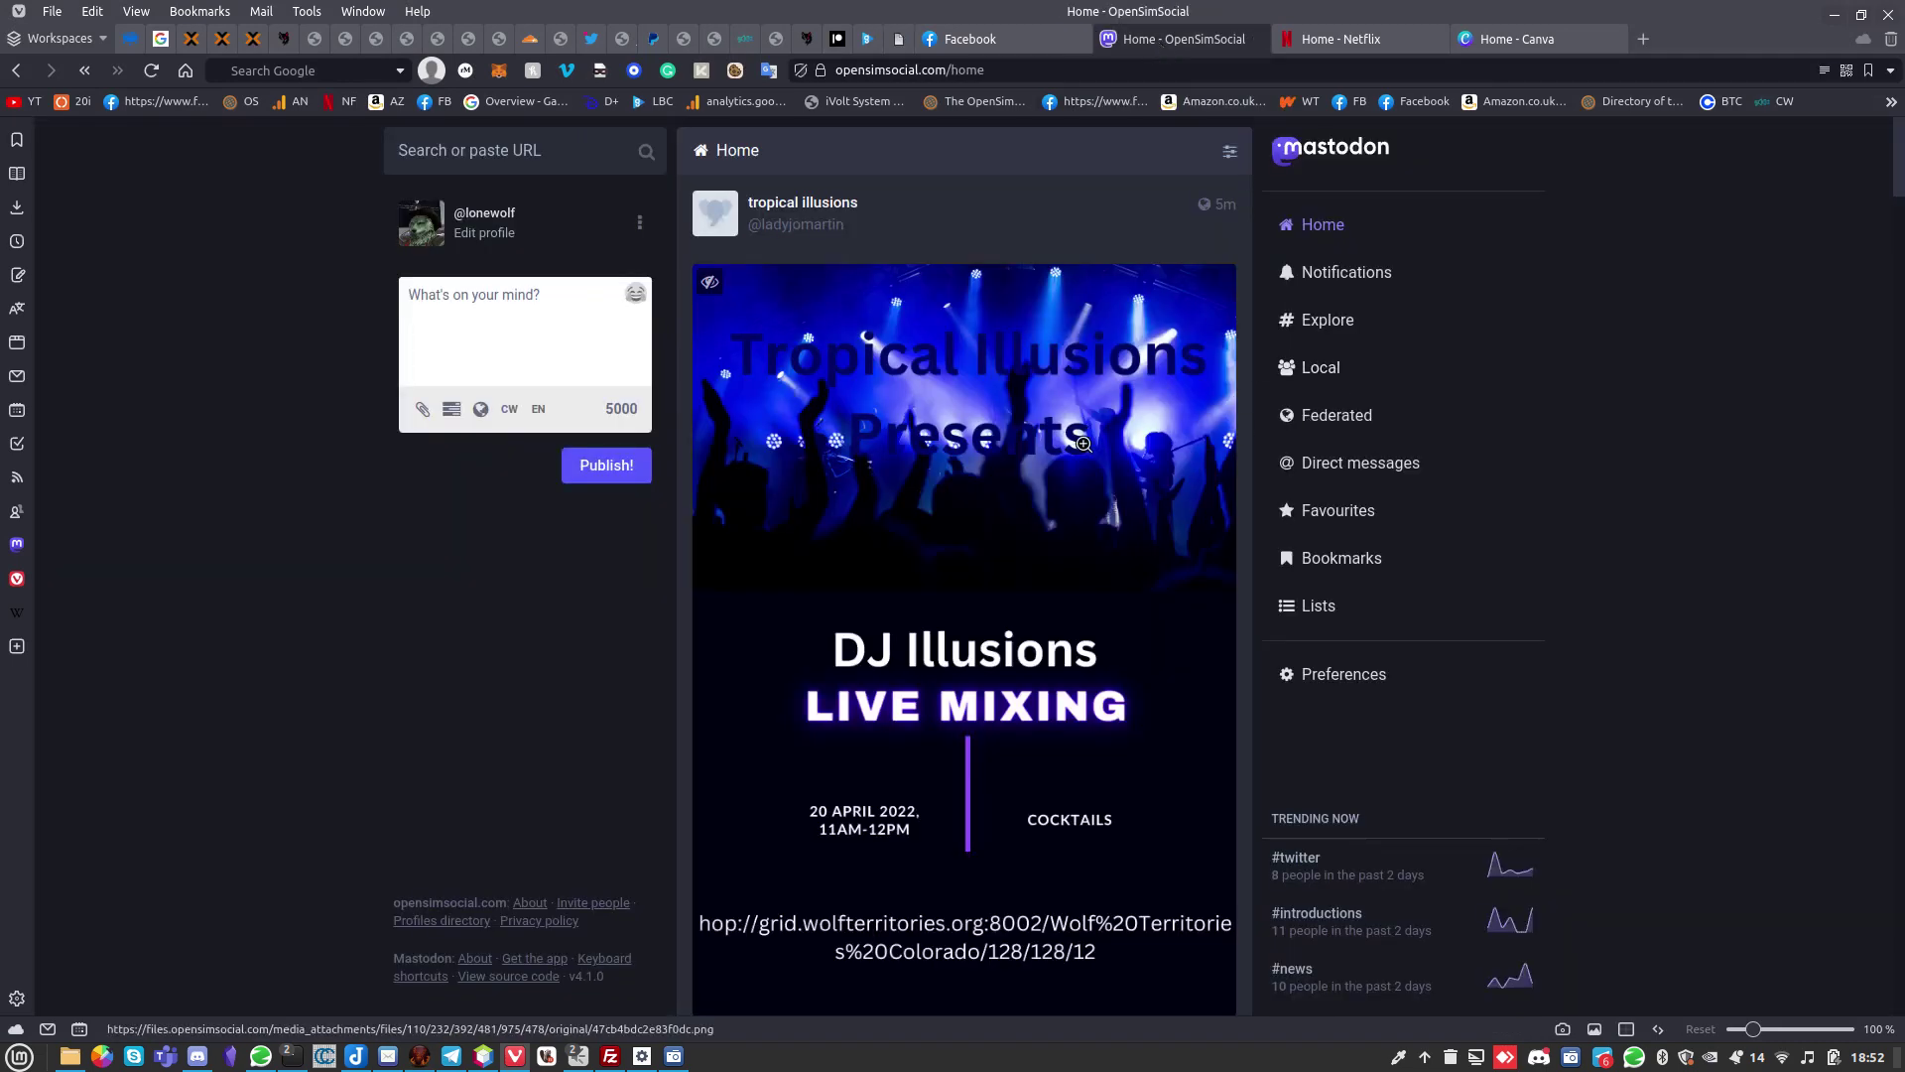
{"action": "scroll", "coordinate": [1085, 443], "scroll_direction": "down", "scroll_amount": 5}
{"action": "scroll", "coordinate": [1083, 442], "scroll_direction": "up", "scroll_amount": 5}
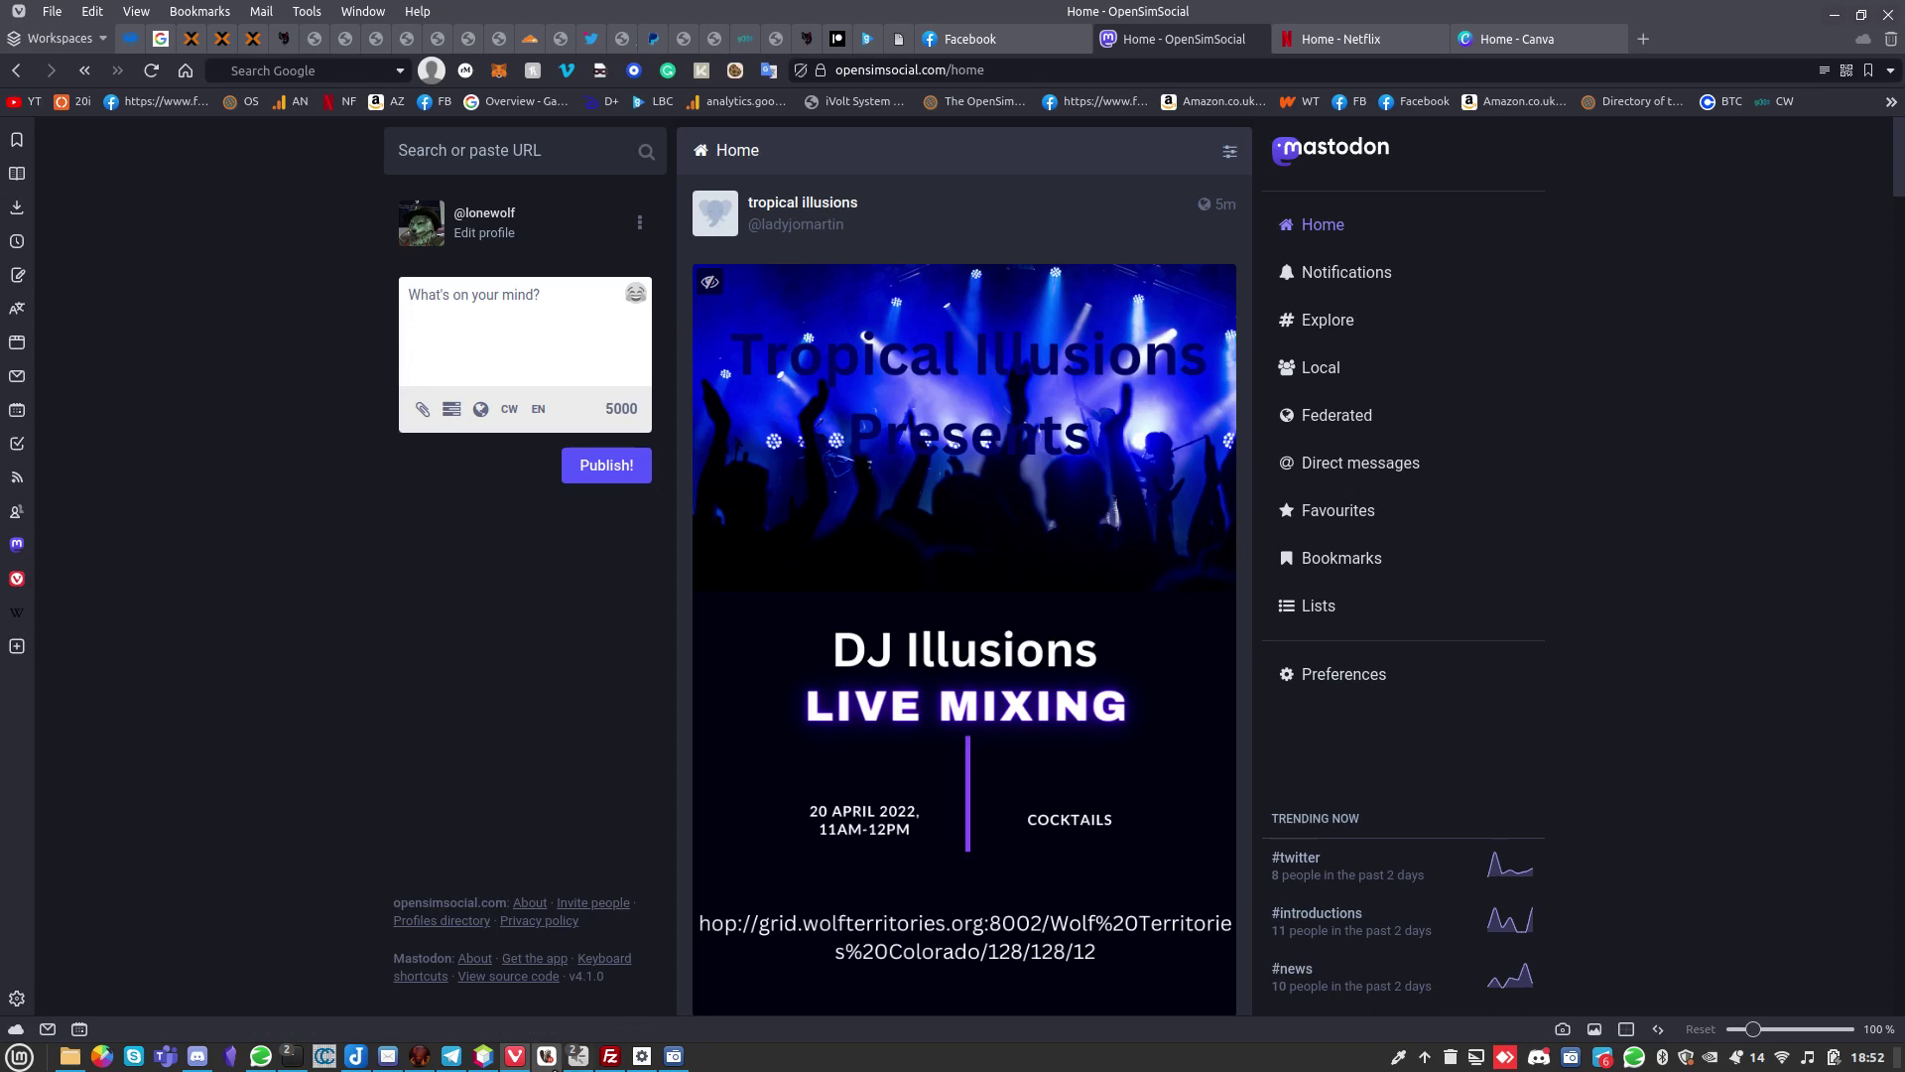
Return to Firestorm and view the stage and its presentation board from farther back in the hall.
{"action": "left_click", "coordinate": [416, 1060]}
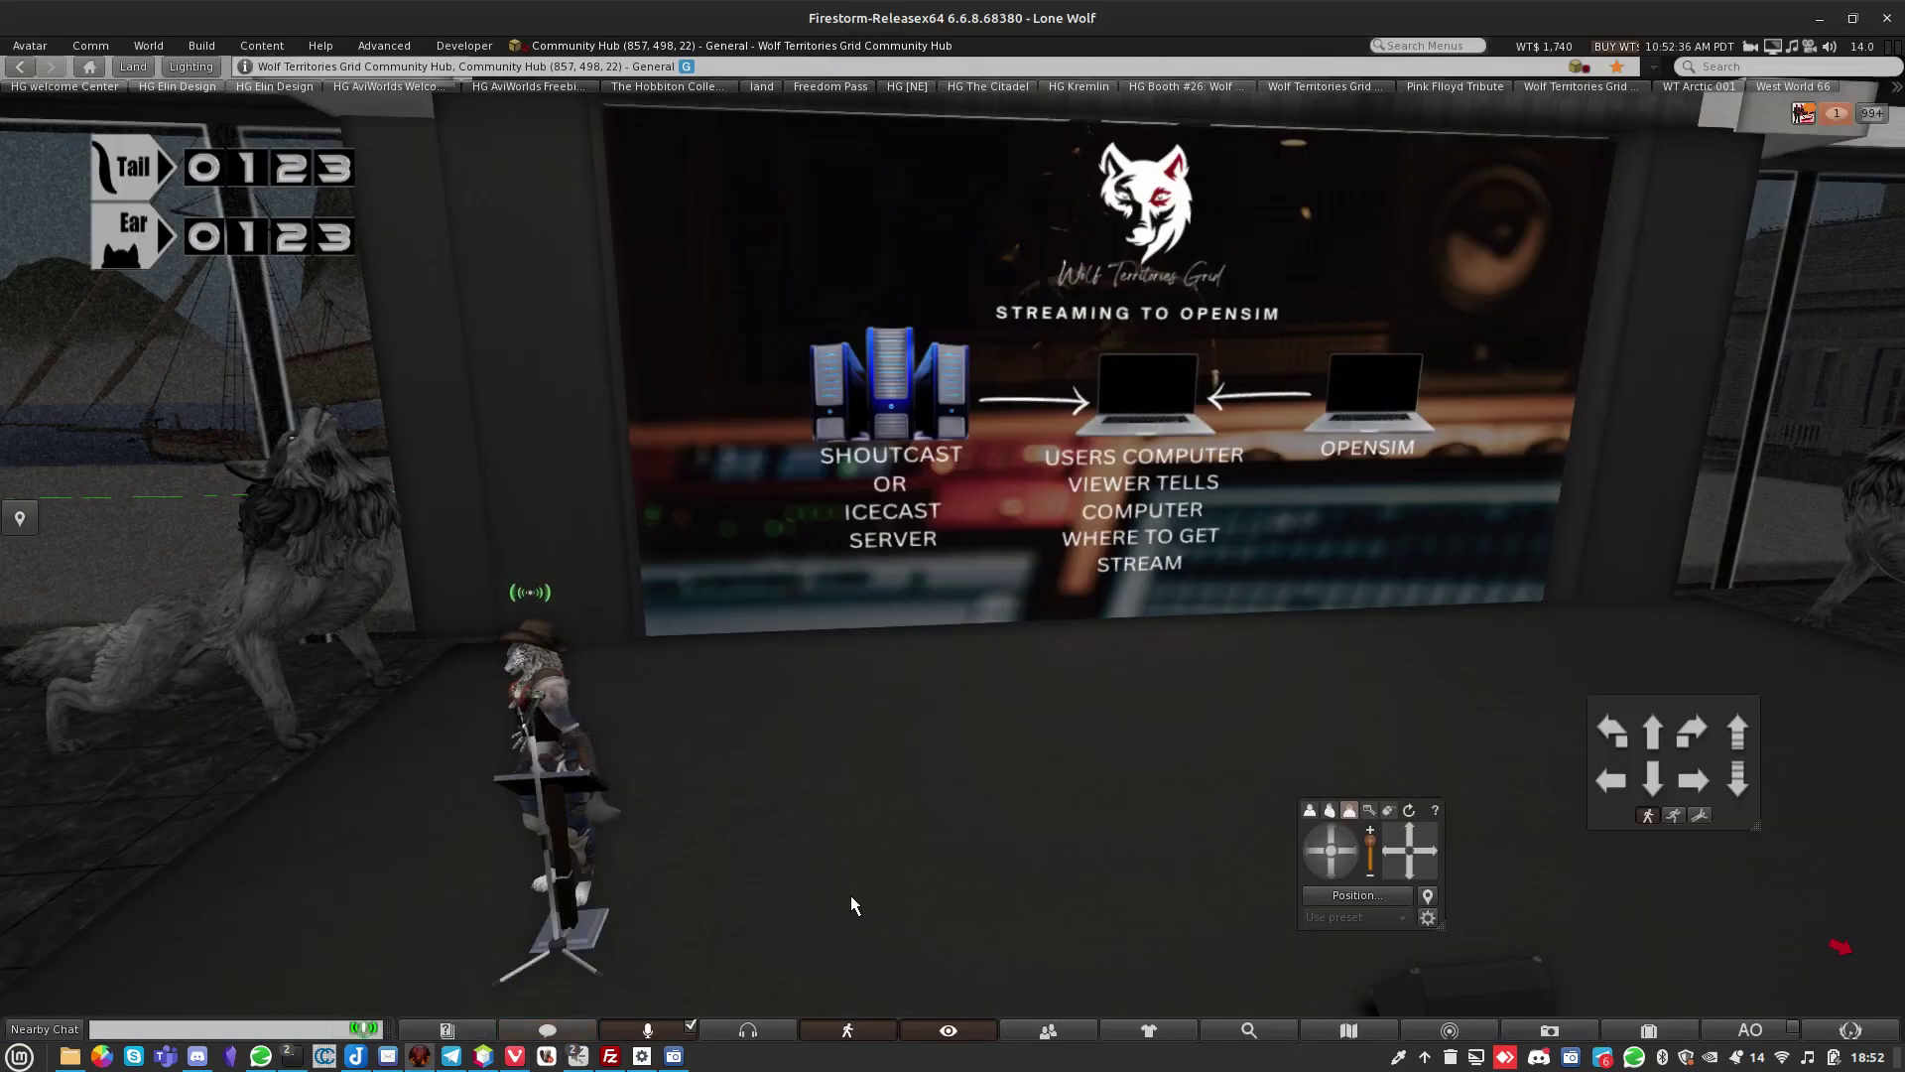
{"action": "scroll", "coordinate": [985, 676], "scroll_direction": "down", "scroll_amount": 5}
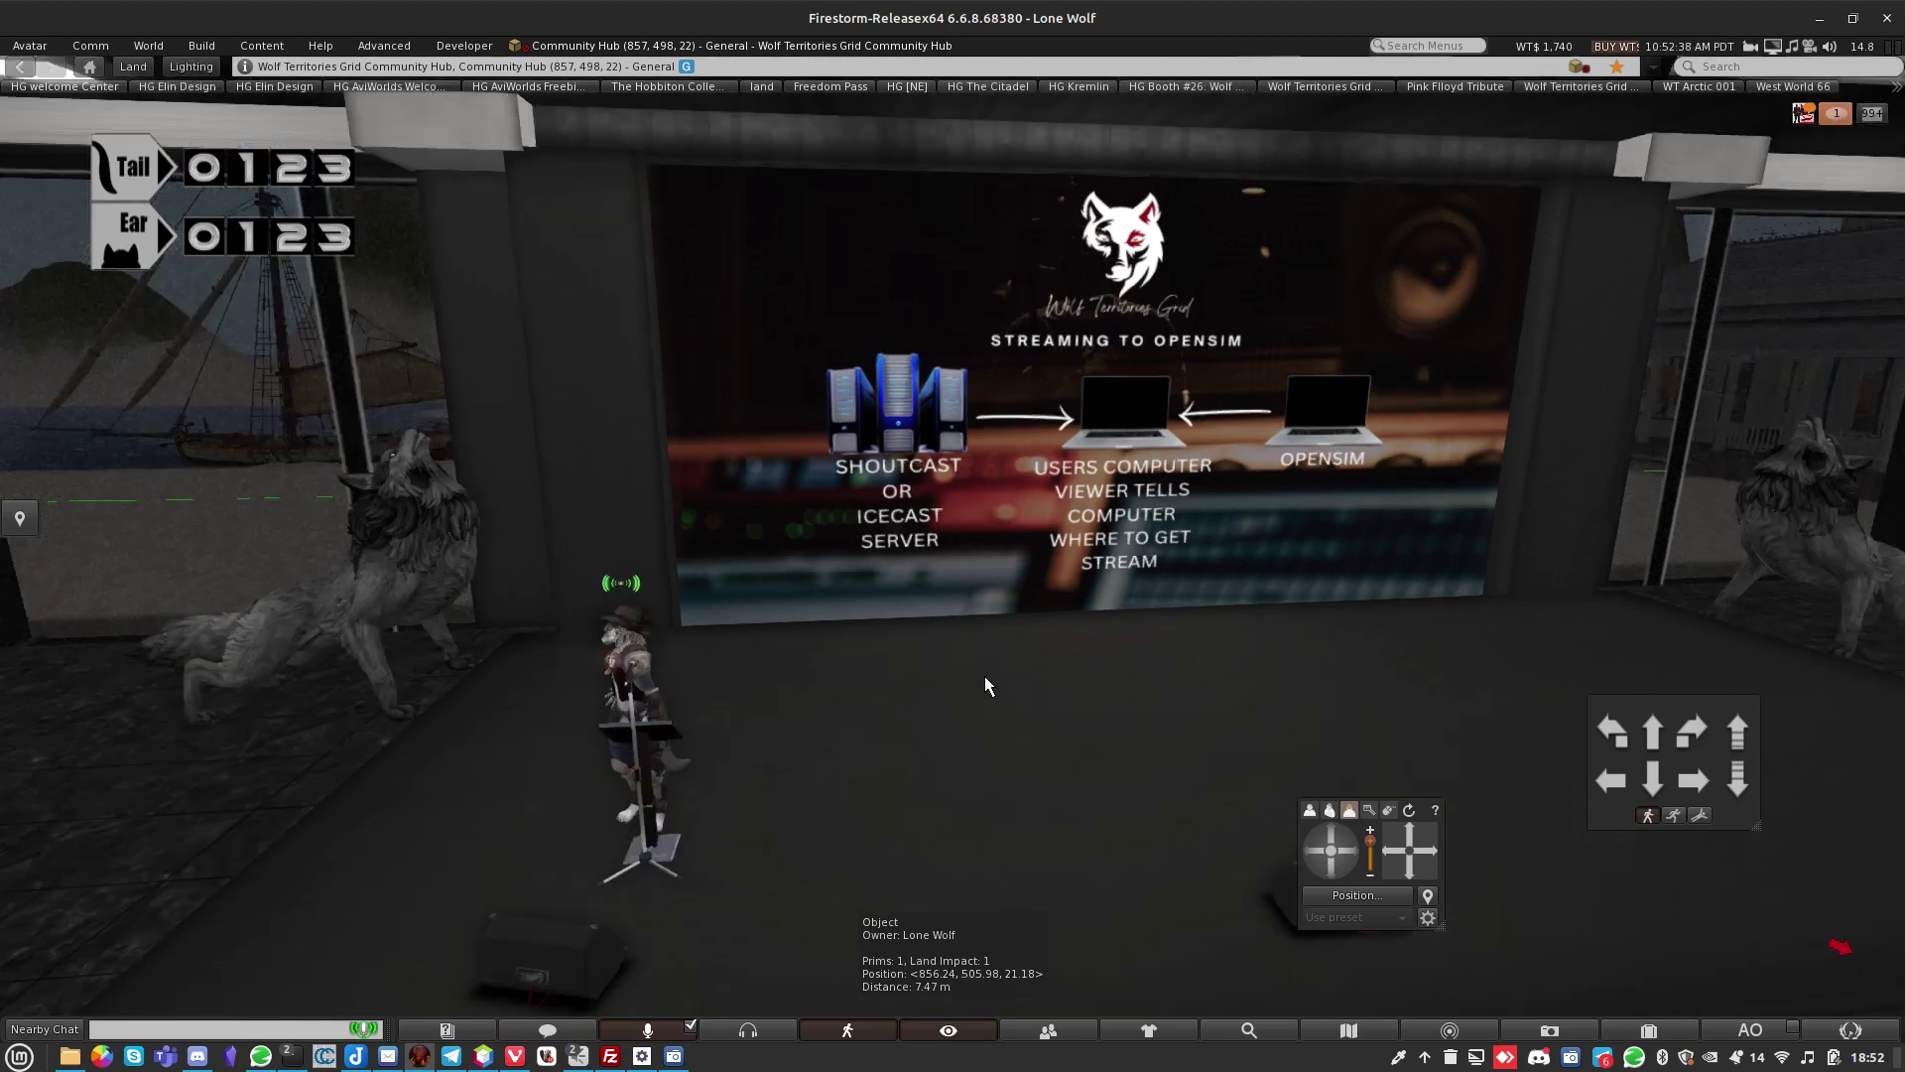
{"action": "scroll", "coordinate": [985, 675], "scroll_direction": "down", "scroll_amount": 3}
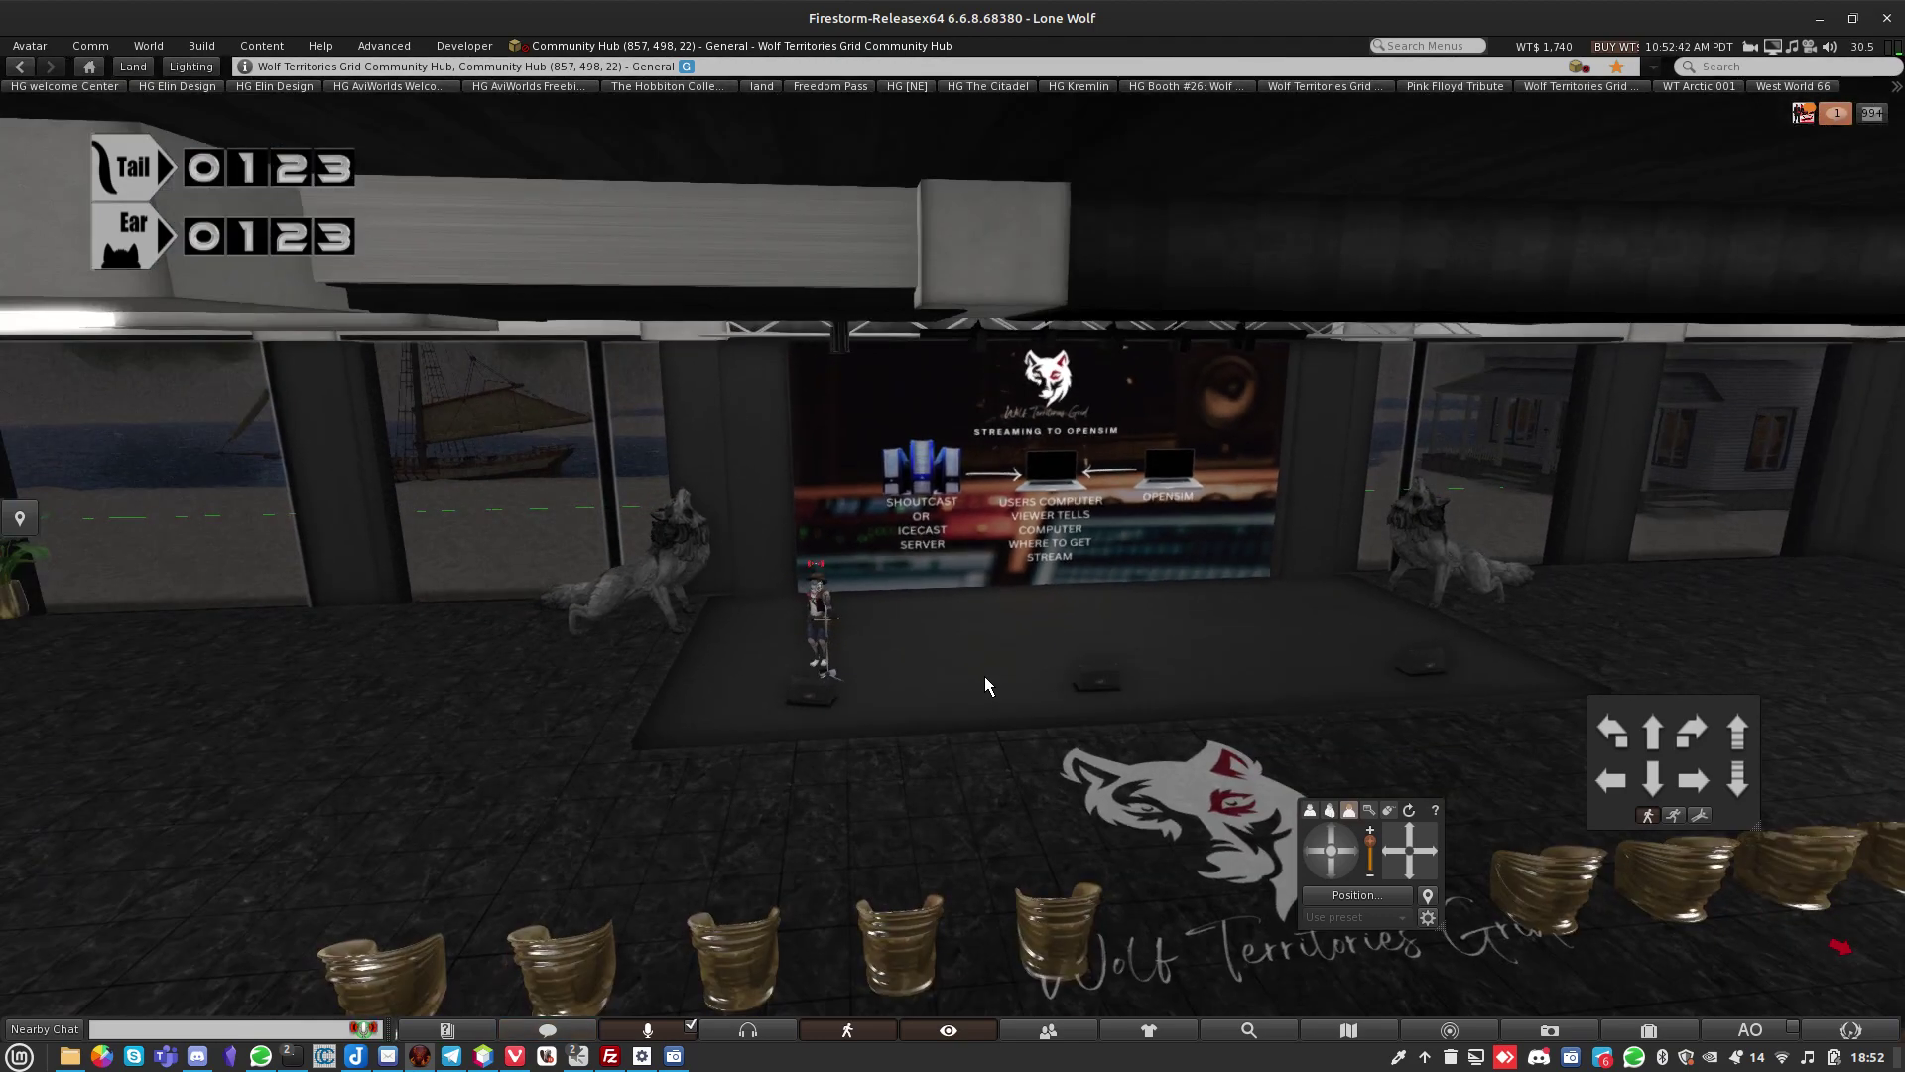
{"action": "scroll", "coordinate": [986, 685], "scroll_direction": "up", "scroll_amount": 4}
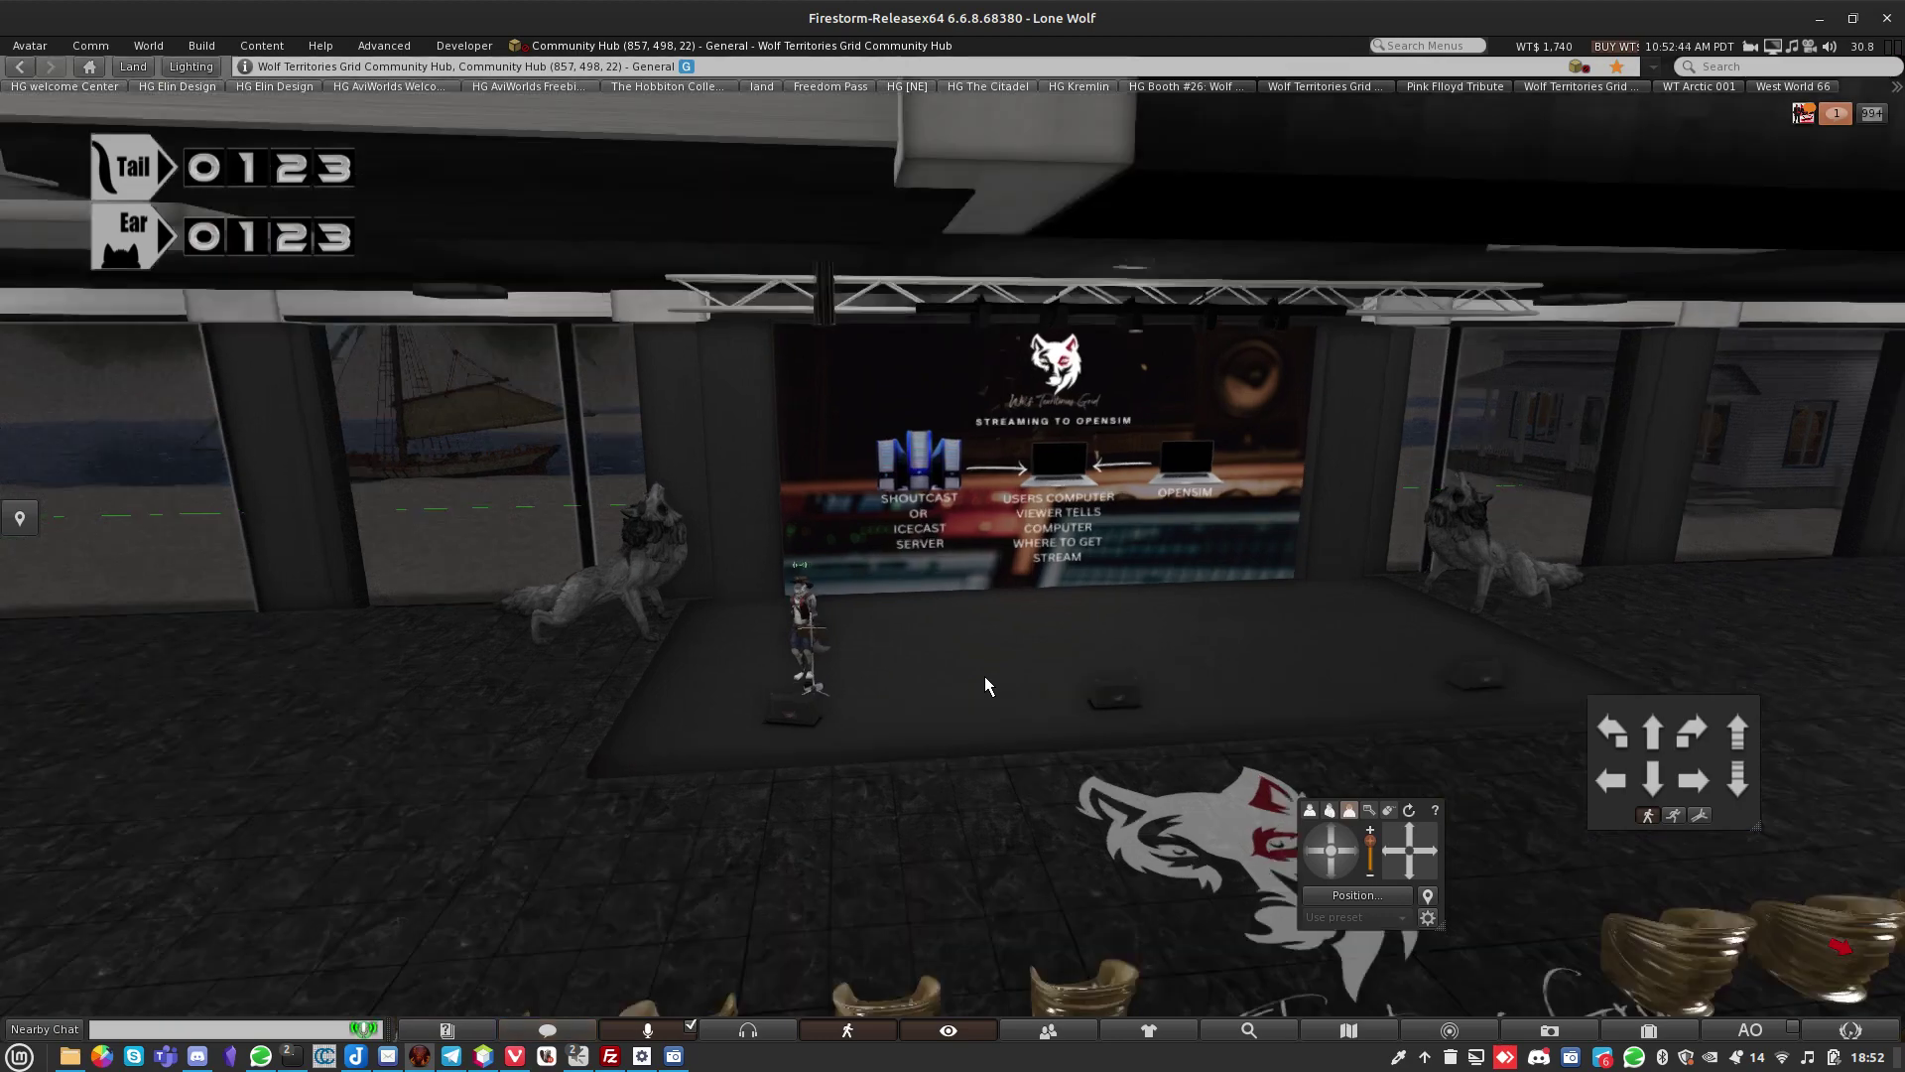
Turn the avatar around on the stage to survey the hall's seating, wall pictures and presentation board.
{"action": "key", "text": "Down"}
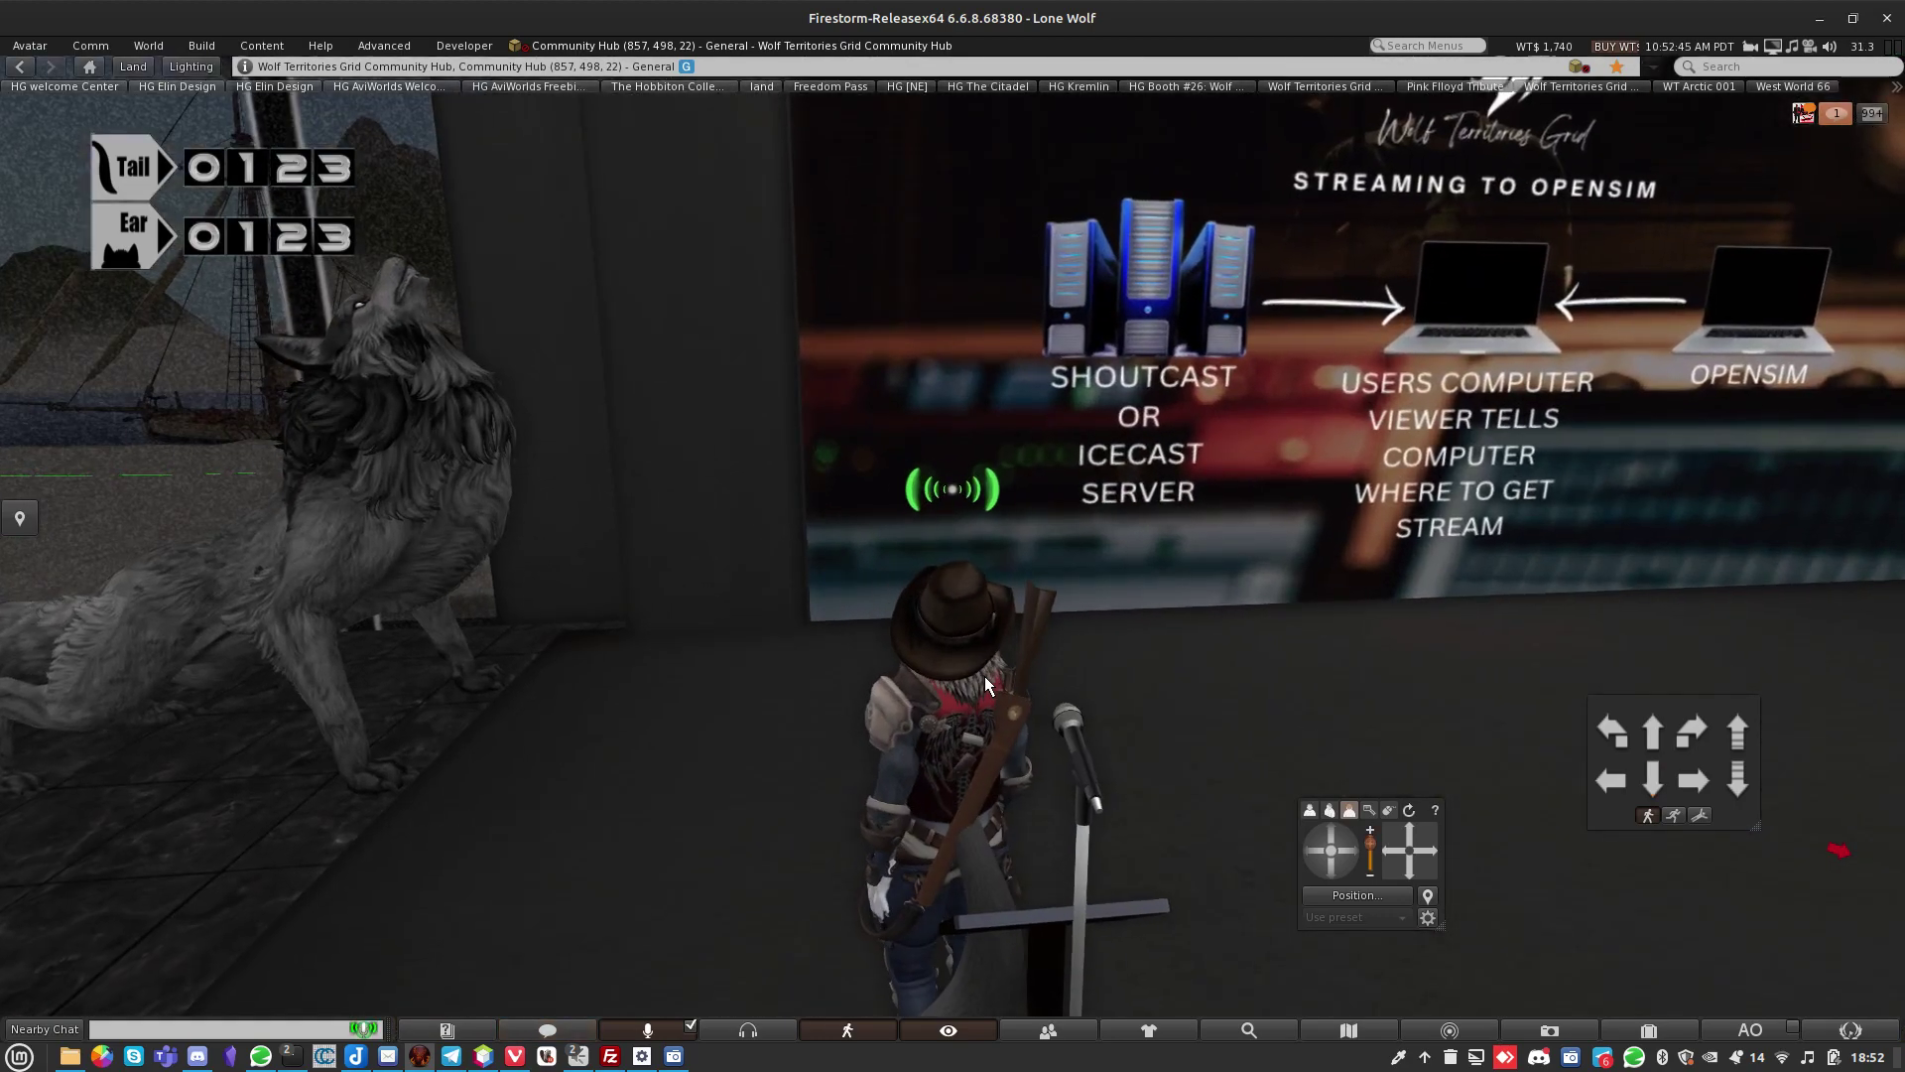
{"action": "key", "text": "Left"}
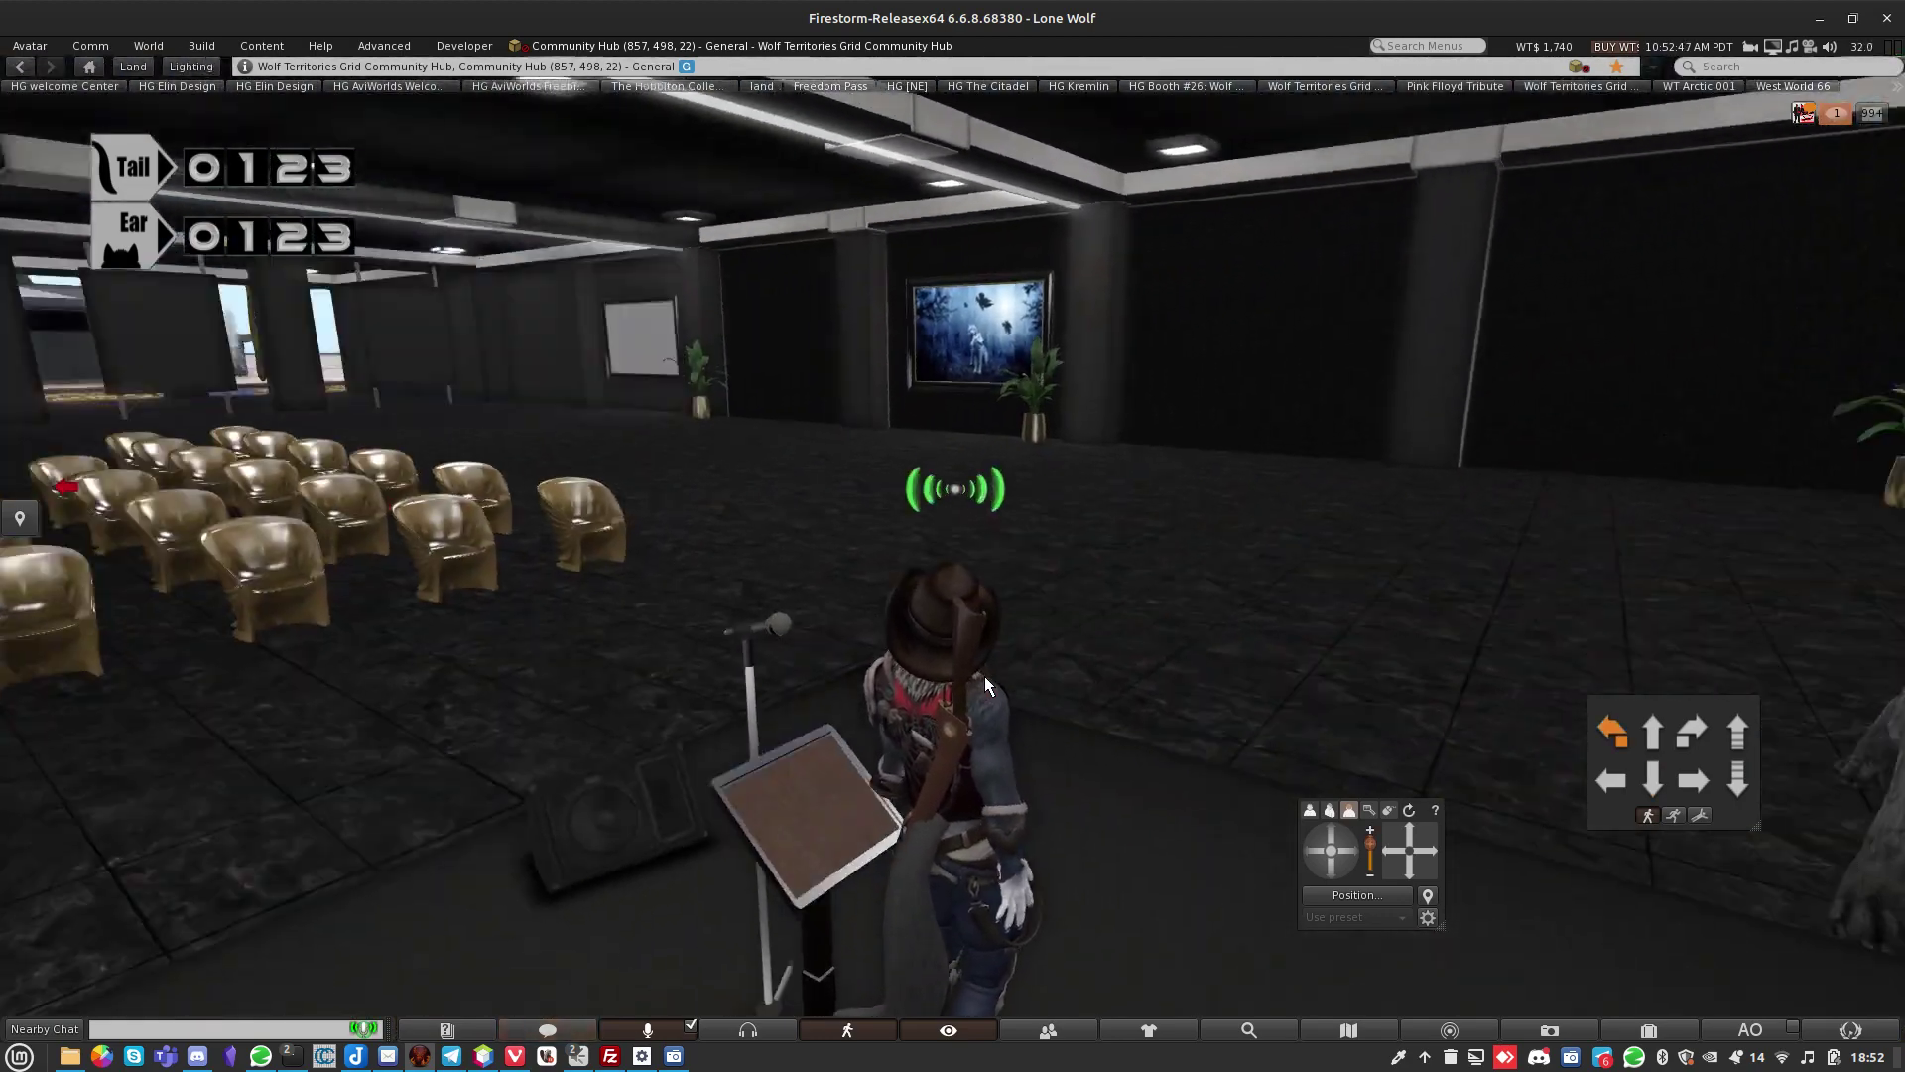
{"action": "key", "text": "Left"}
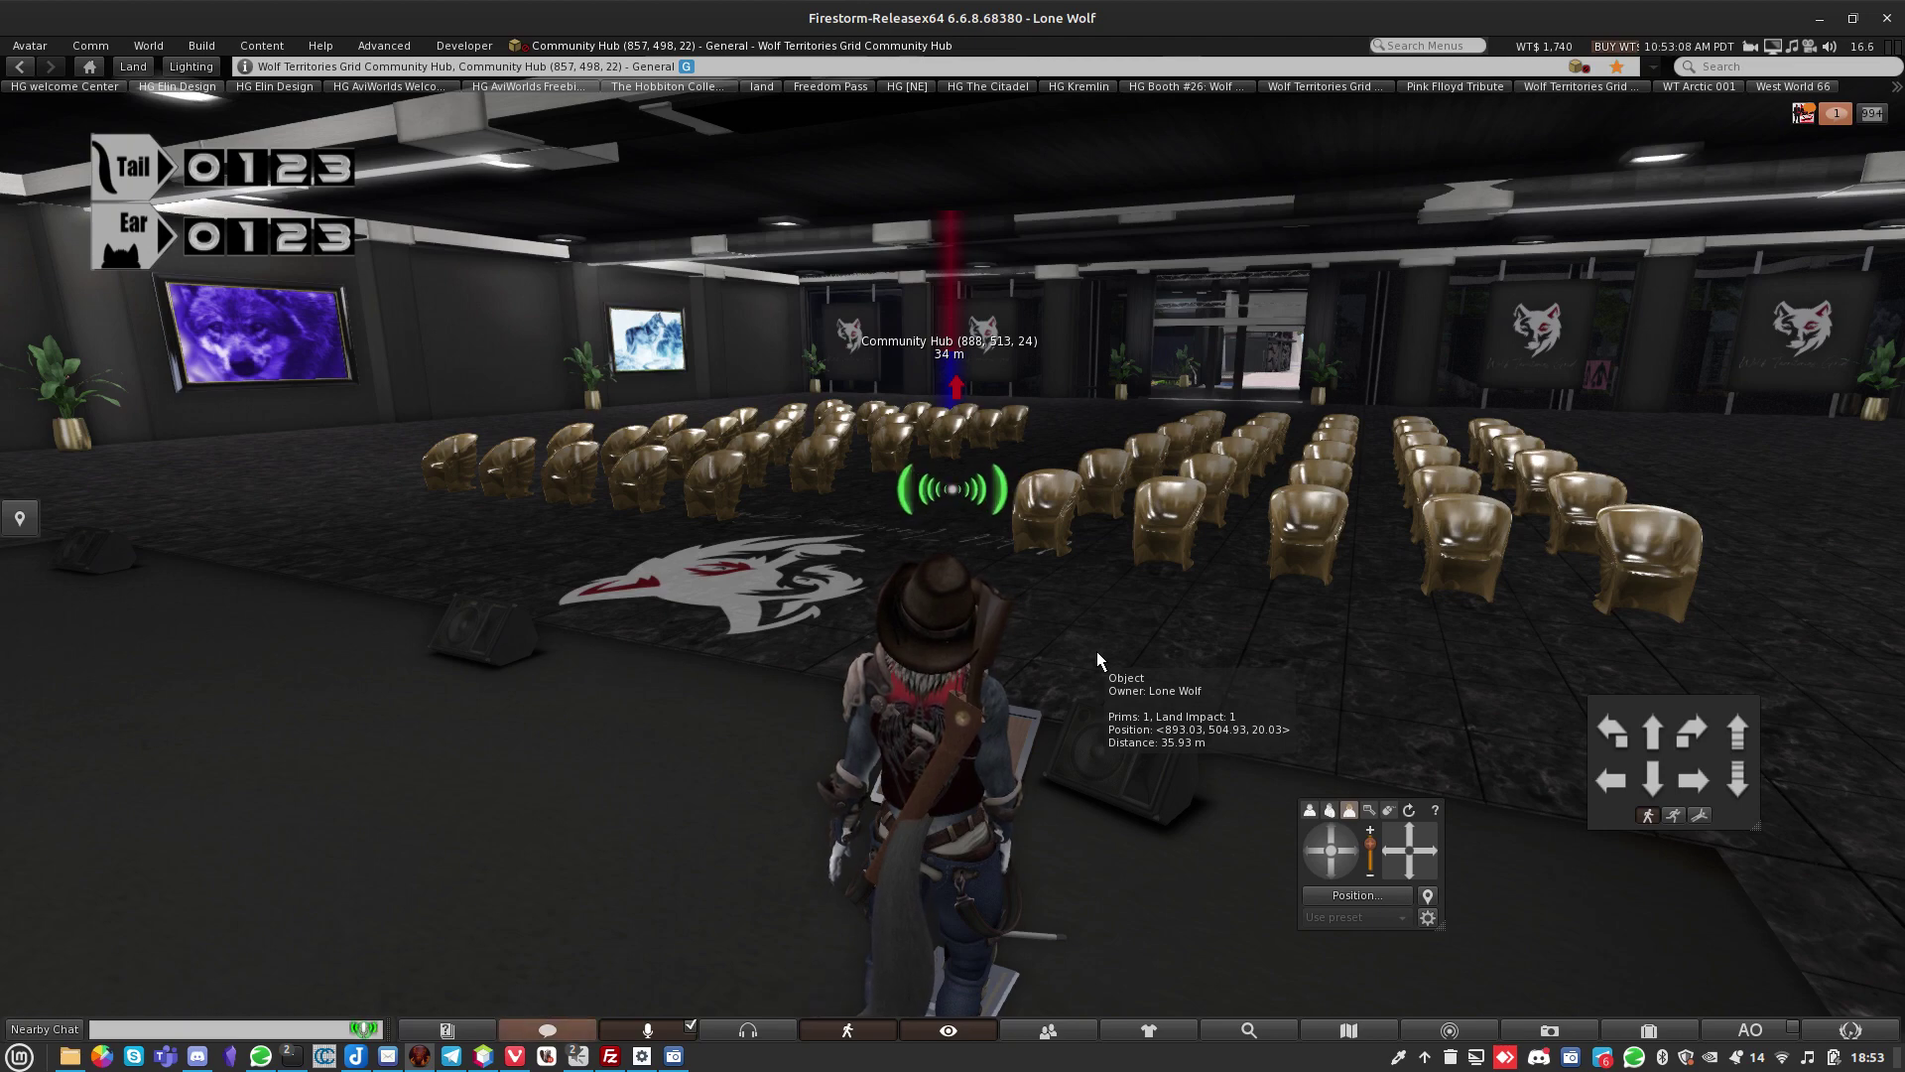
{"action": "key", "text": "Left"}
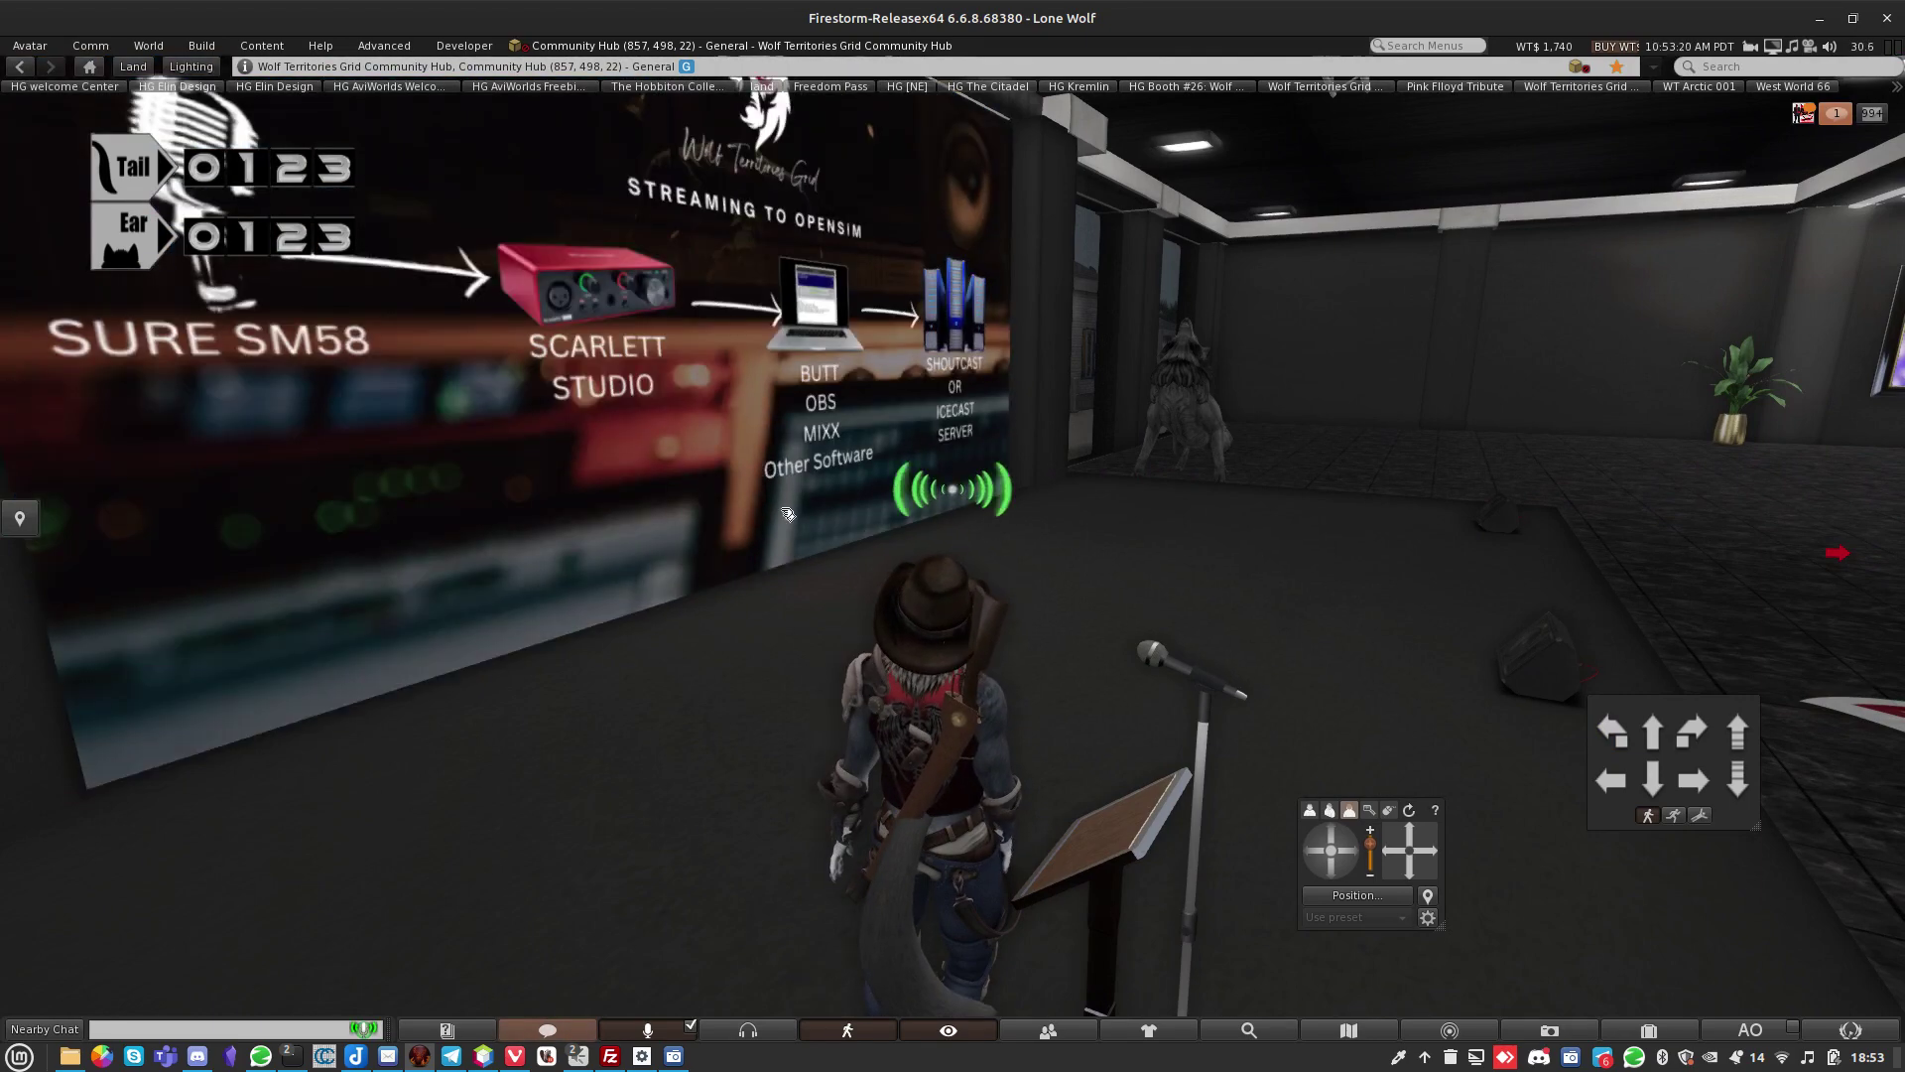
{"action": "key", "text": "Right"}
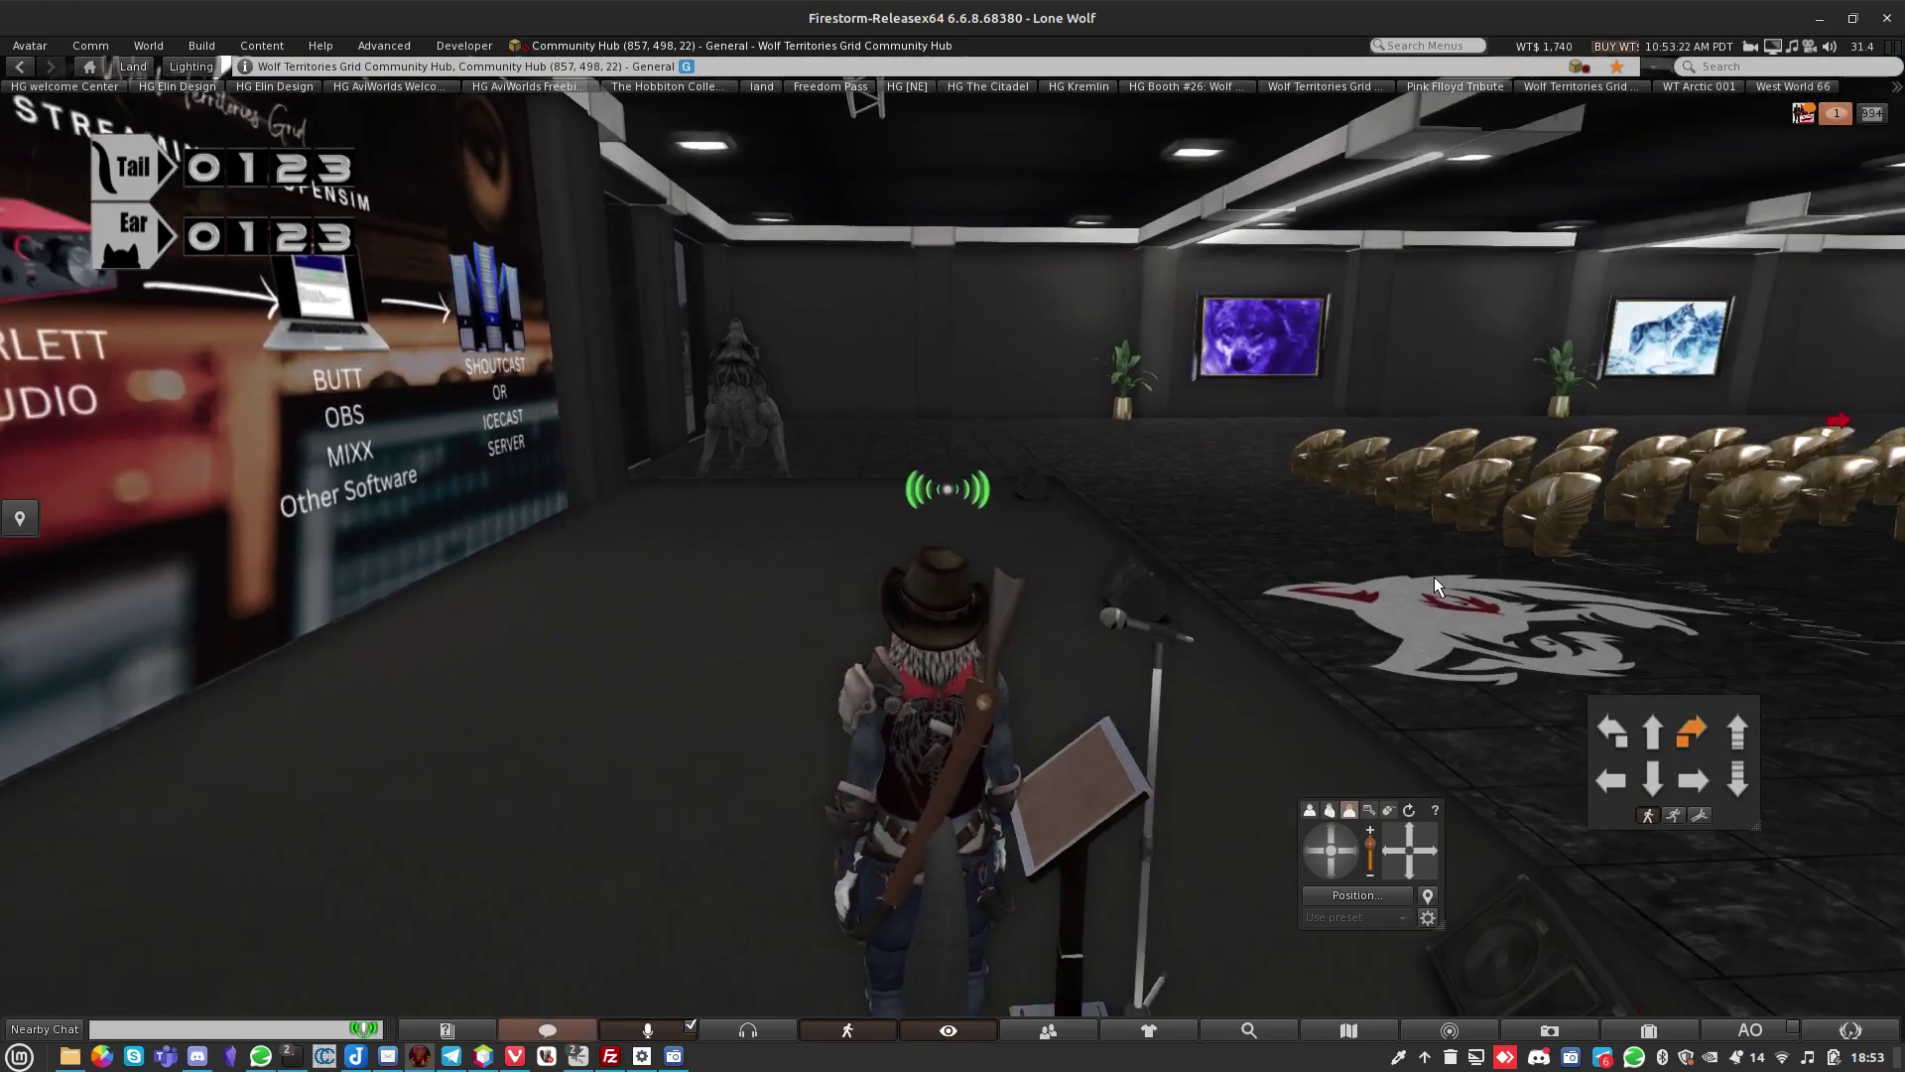
{"action": "key", "text": "Left"}
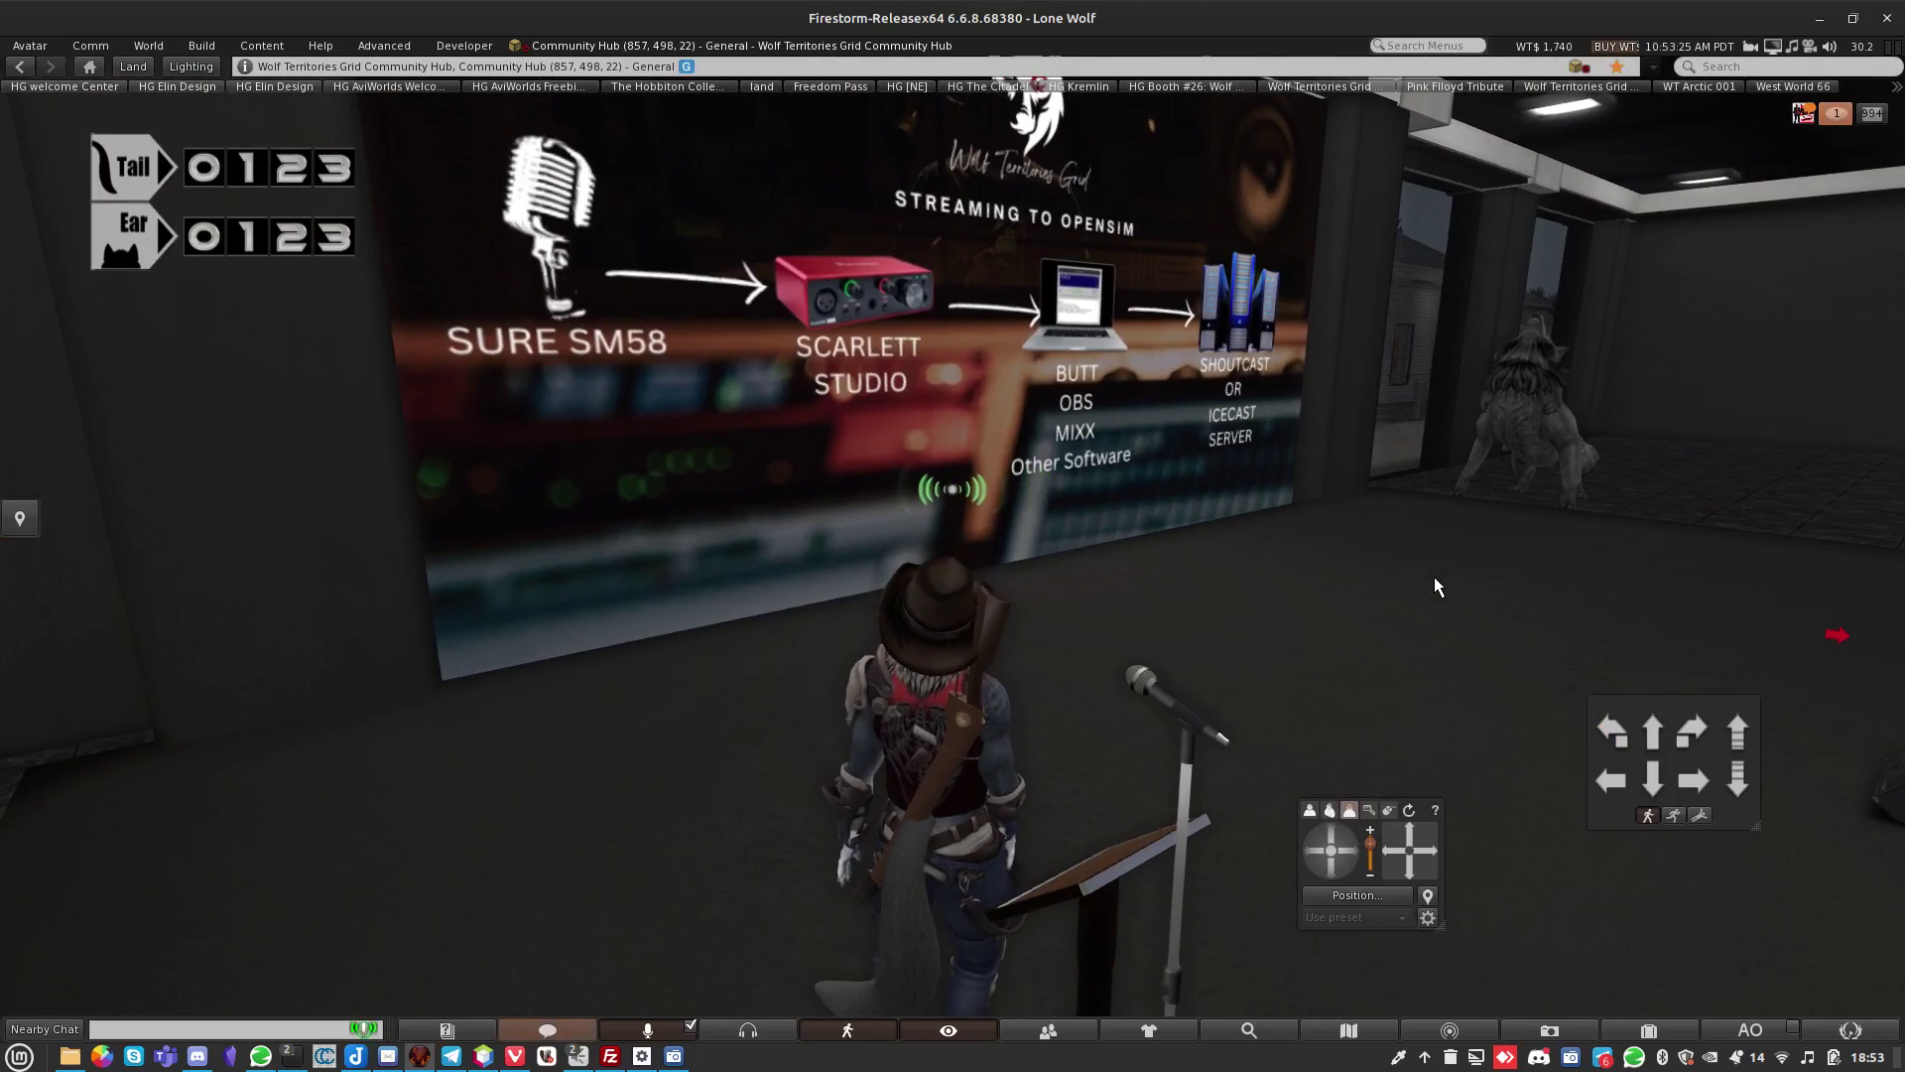
{"action": "key", "text": "Right"}
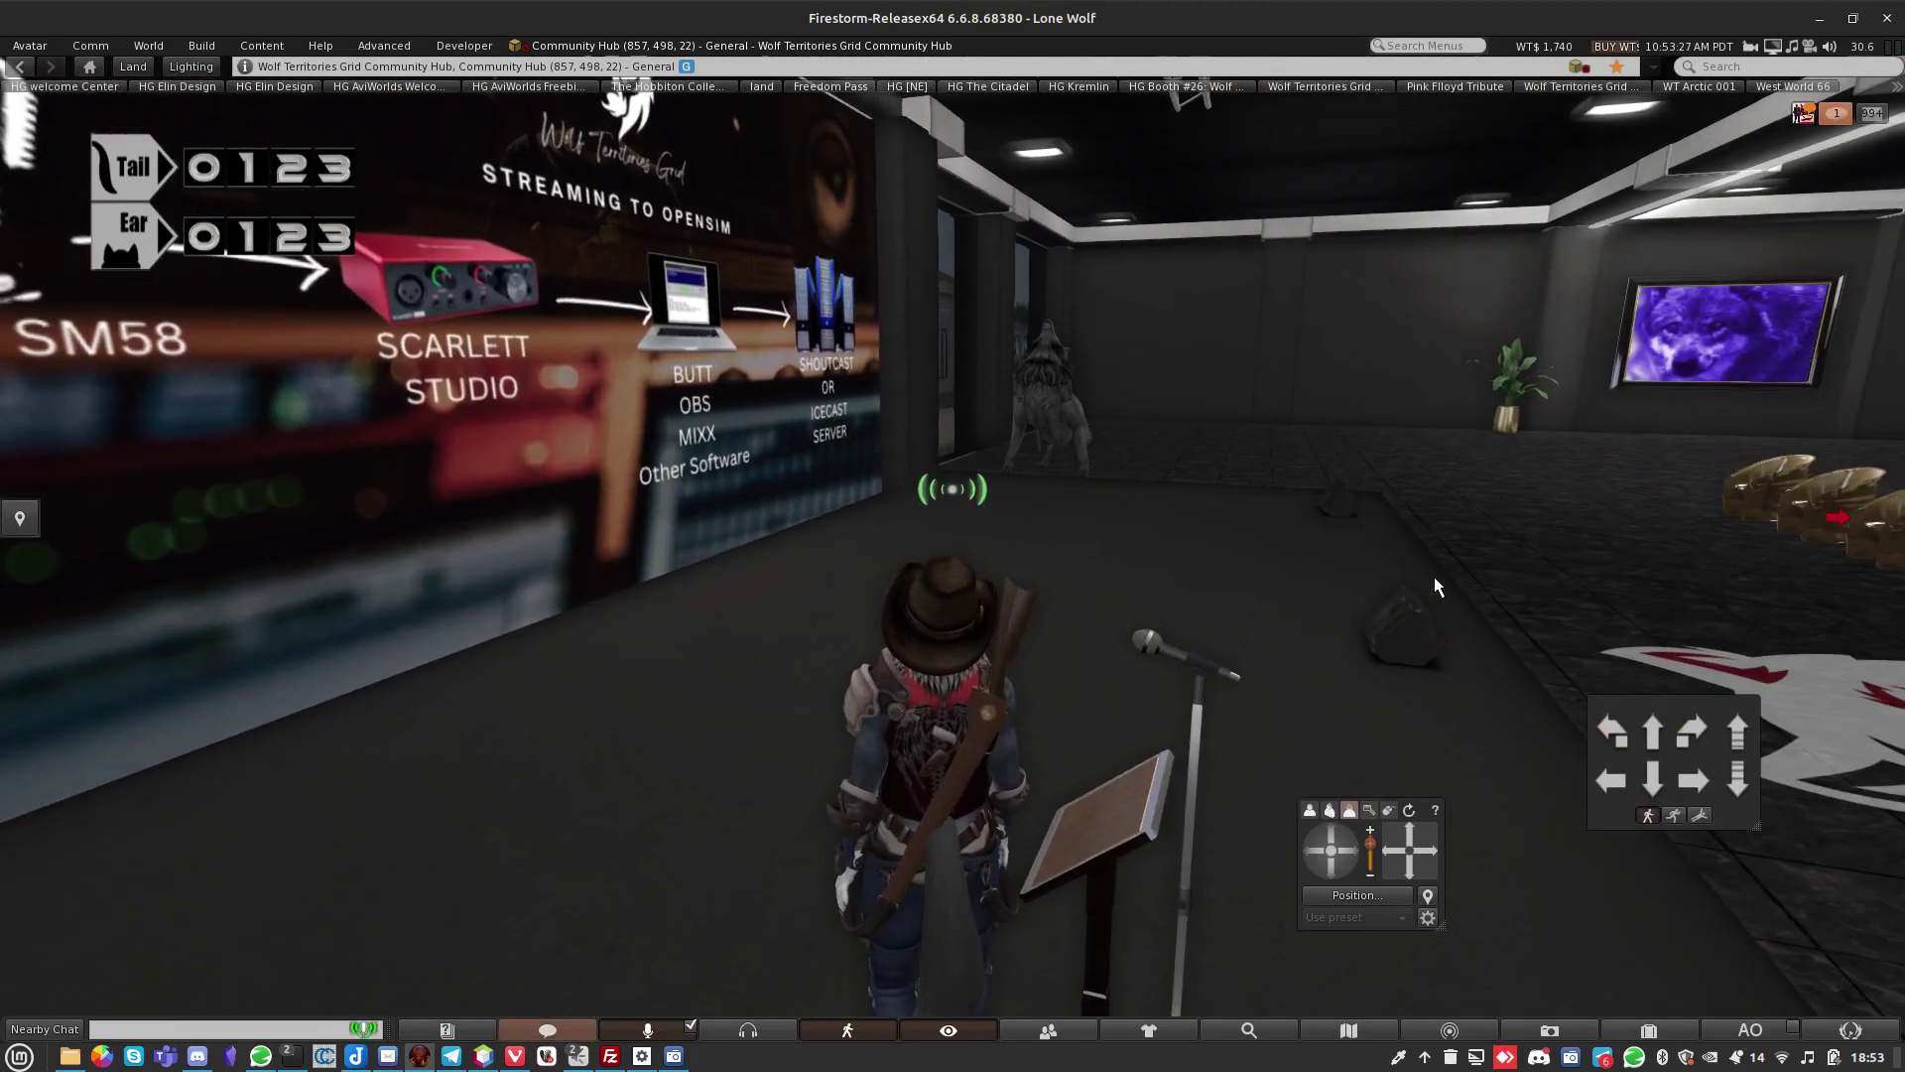
{"action": "key", "text": "Right"}
{"action": "key", "text": "Right"}
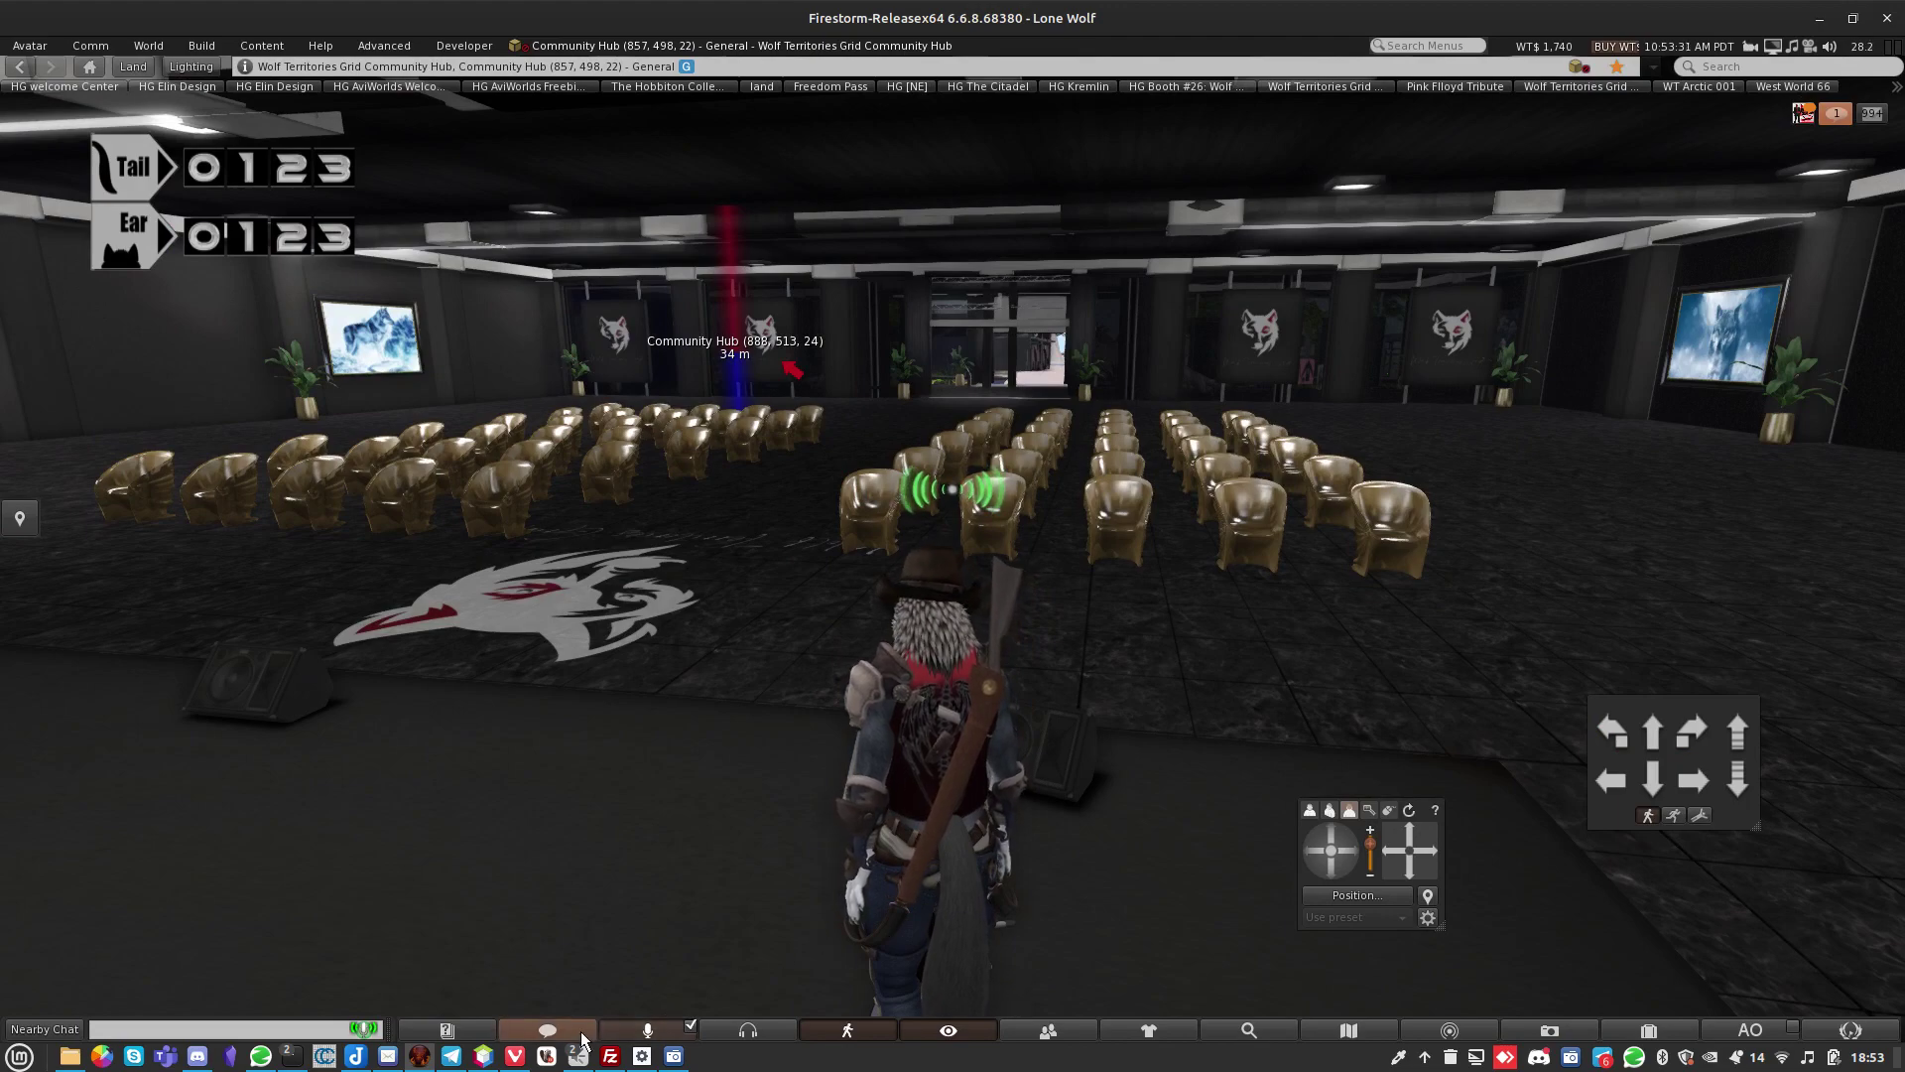
Switch to the Vivaldi browser and load grid.wolfterritories.org in place of the OpenSimSocial page.
{"action": "left_click", "coordinate": [526, 1056]}
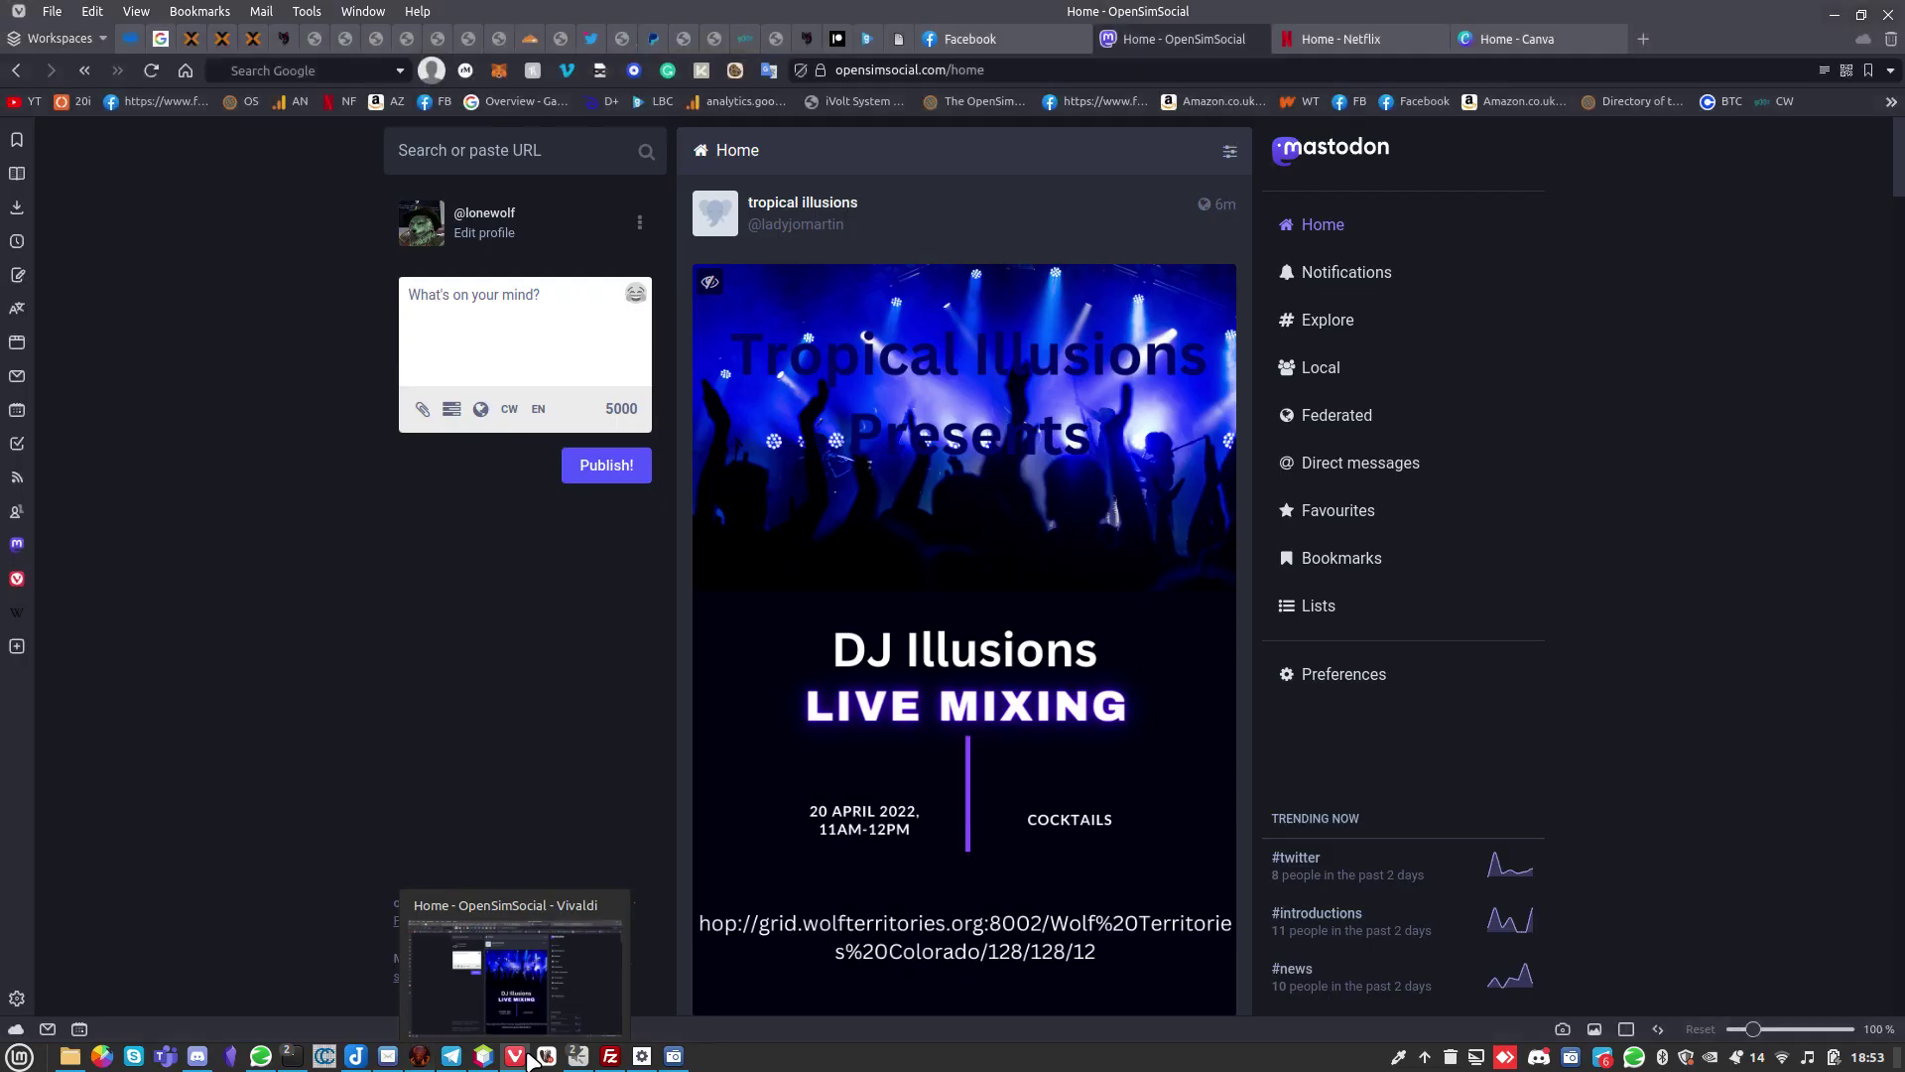
{"action": "left_click", "coordinate": [1014, 71]}
{"action": "type", "text": "grid.wolfterritories.org"}
{"action": "key", "text": "Return"}
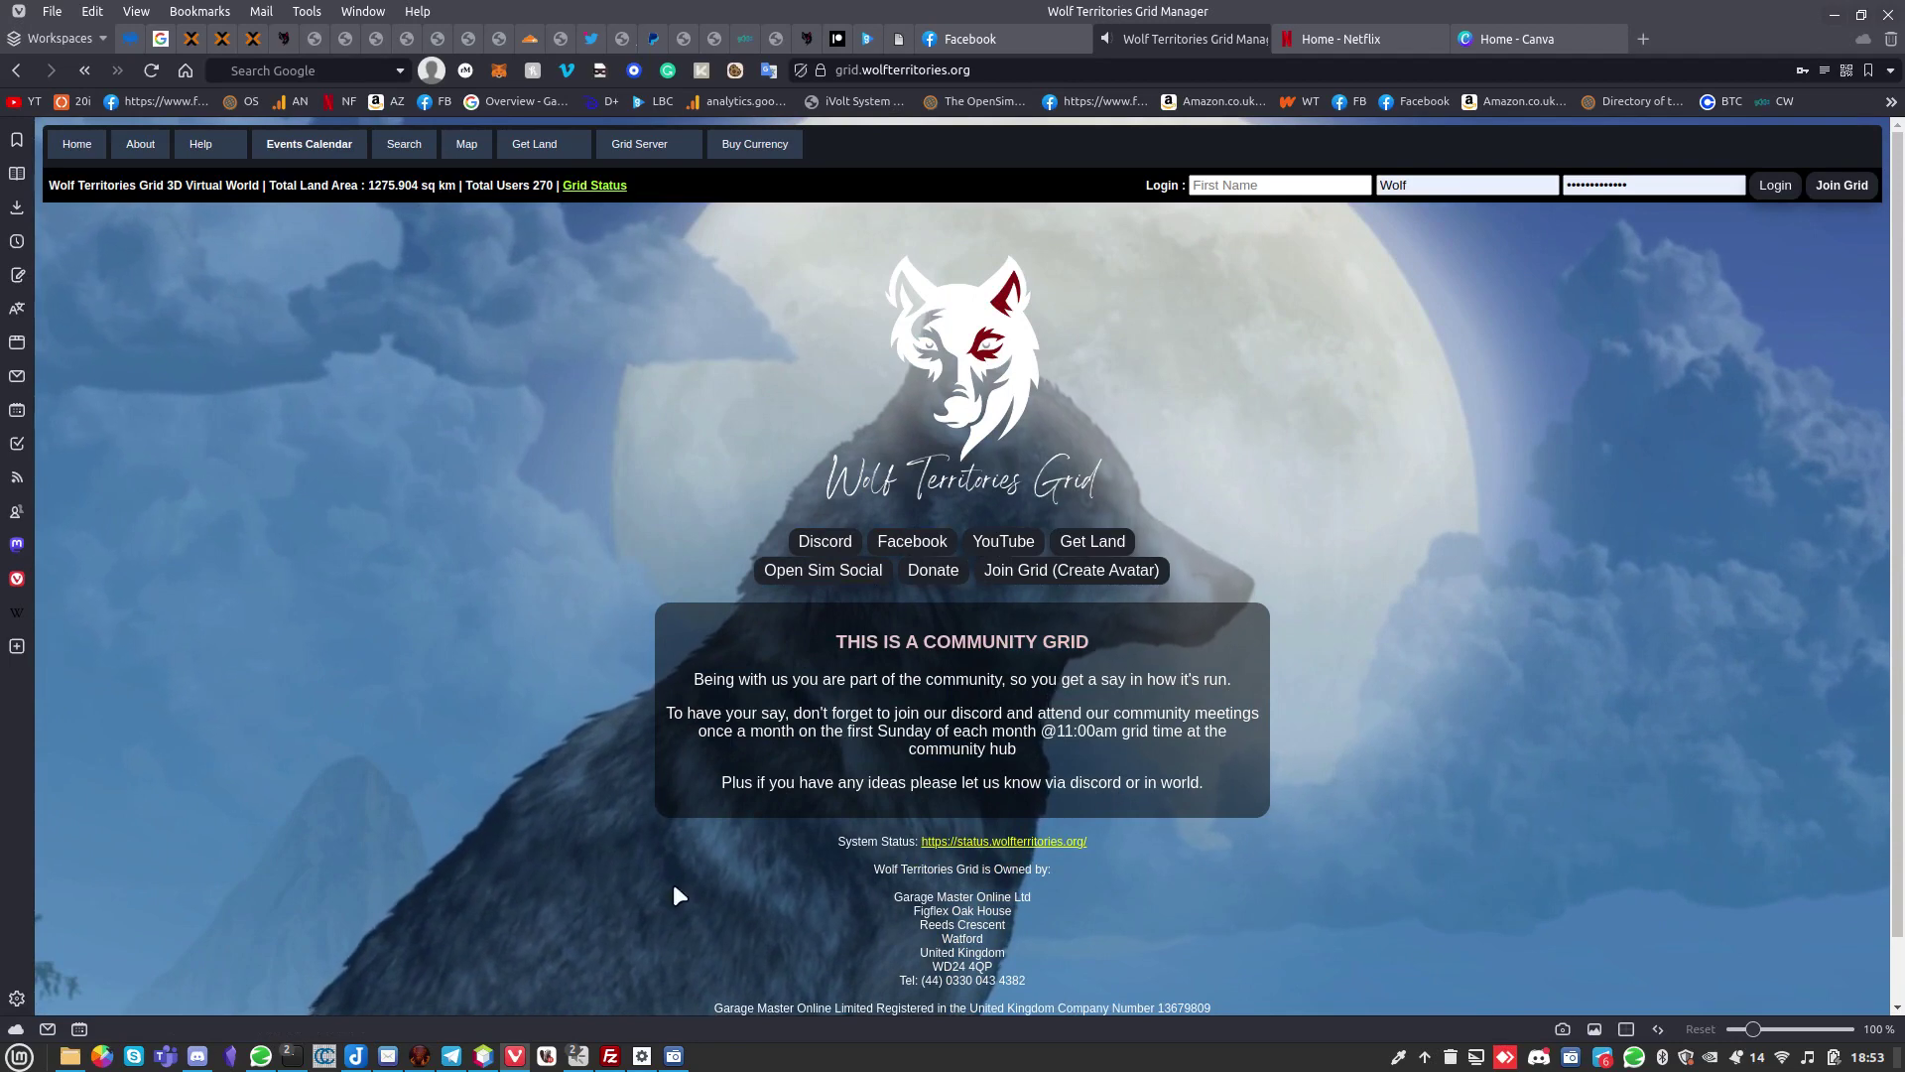
Return to Firestorm and orient the view toward the avatar at the lectern in front of the presentation board.
{"action": "left_click", "coordinate": [438, 1060]}
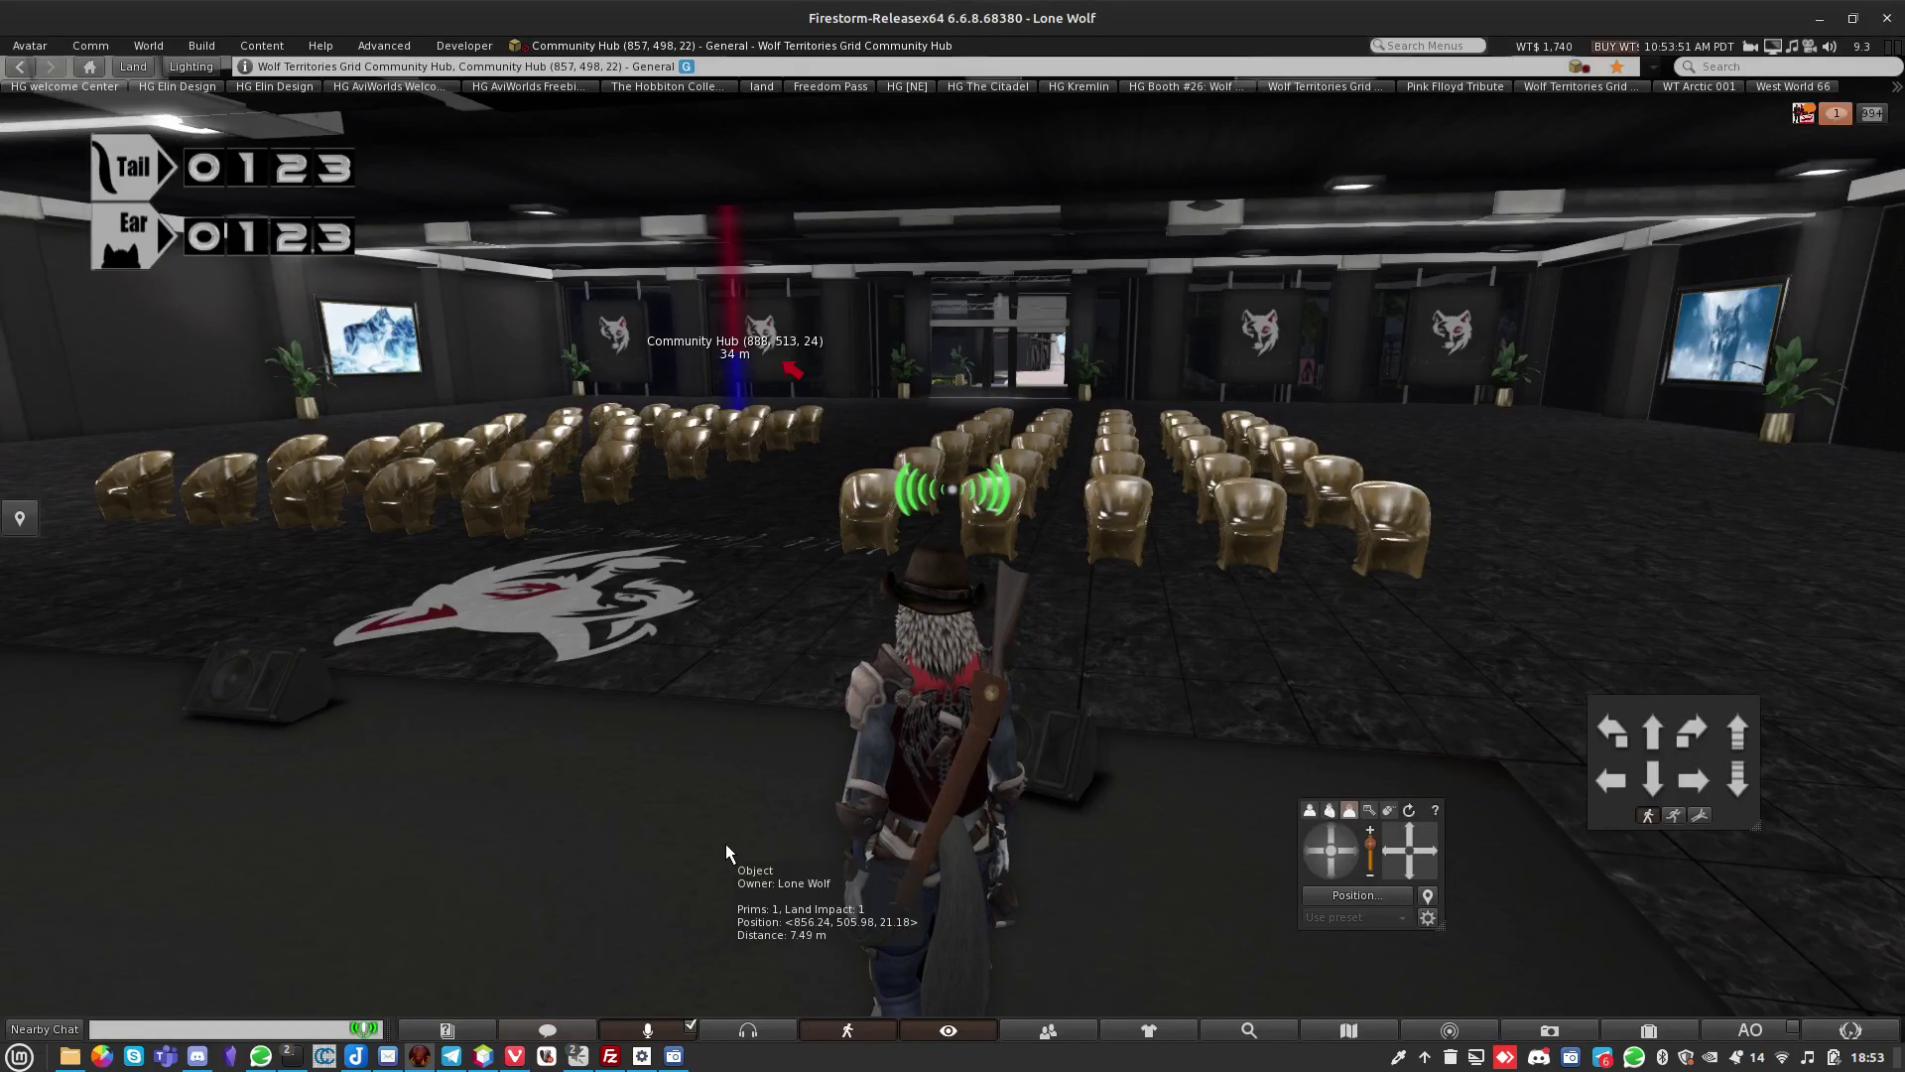
{"action": "key", "text": "Right"}
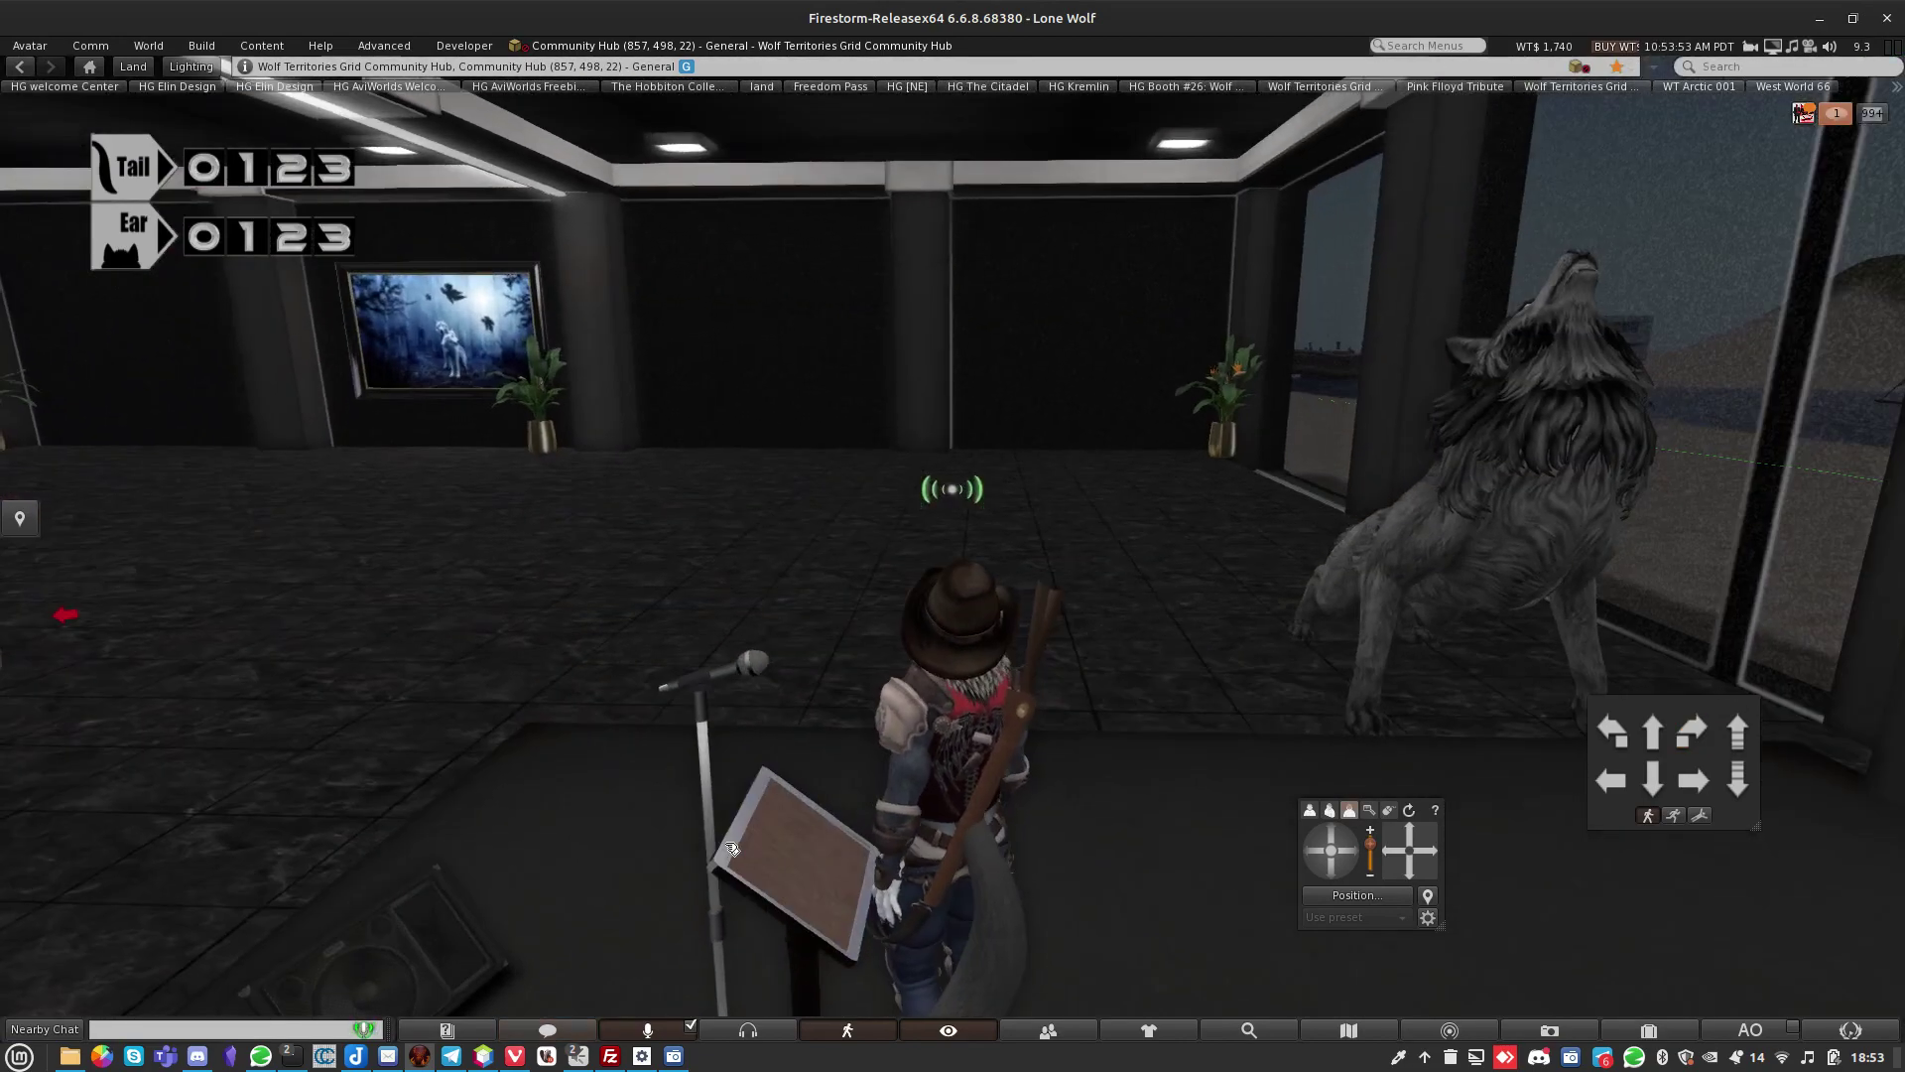
{"action": "key", "text": "Right"}
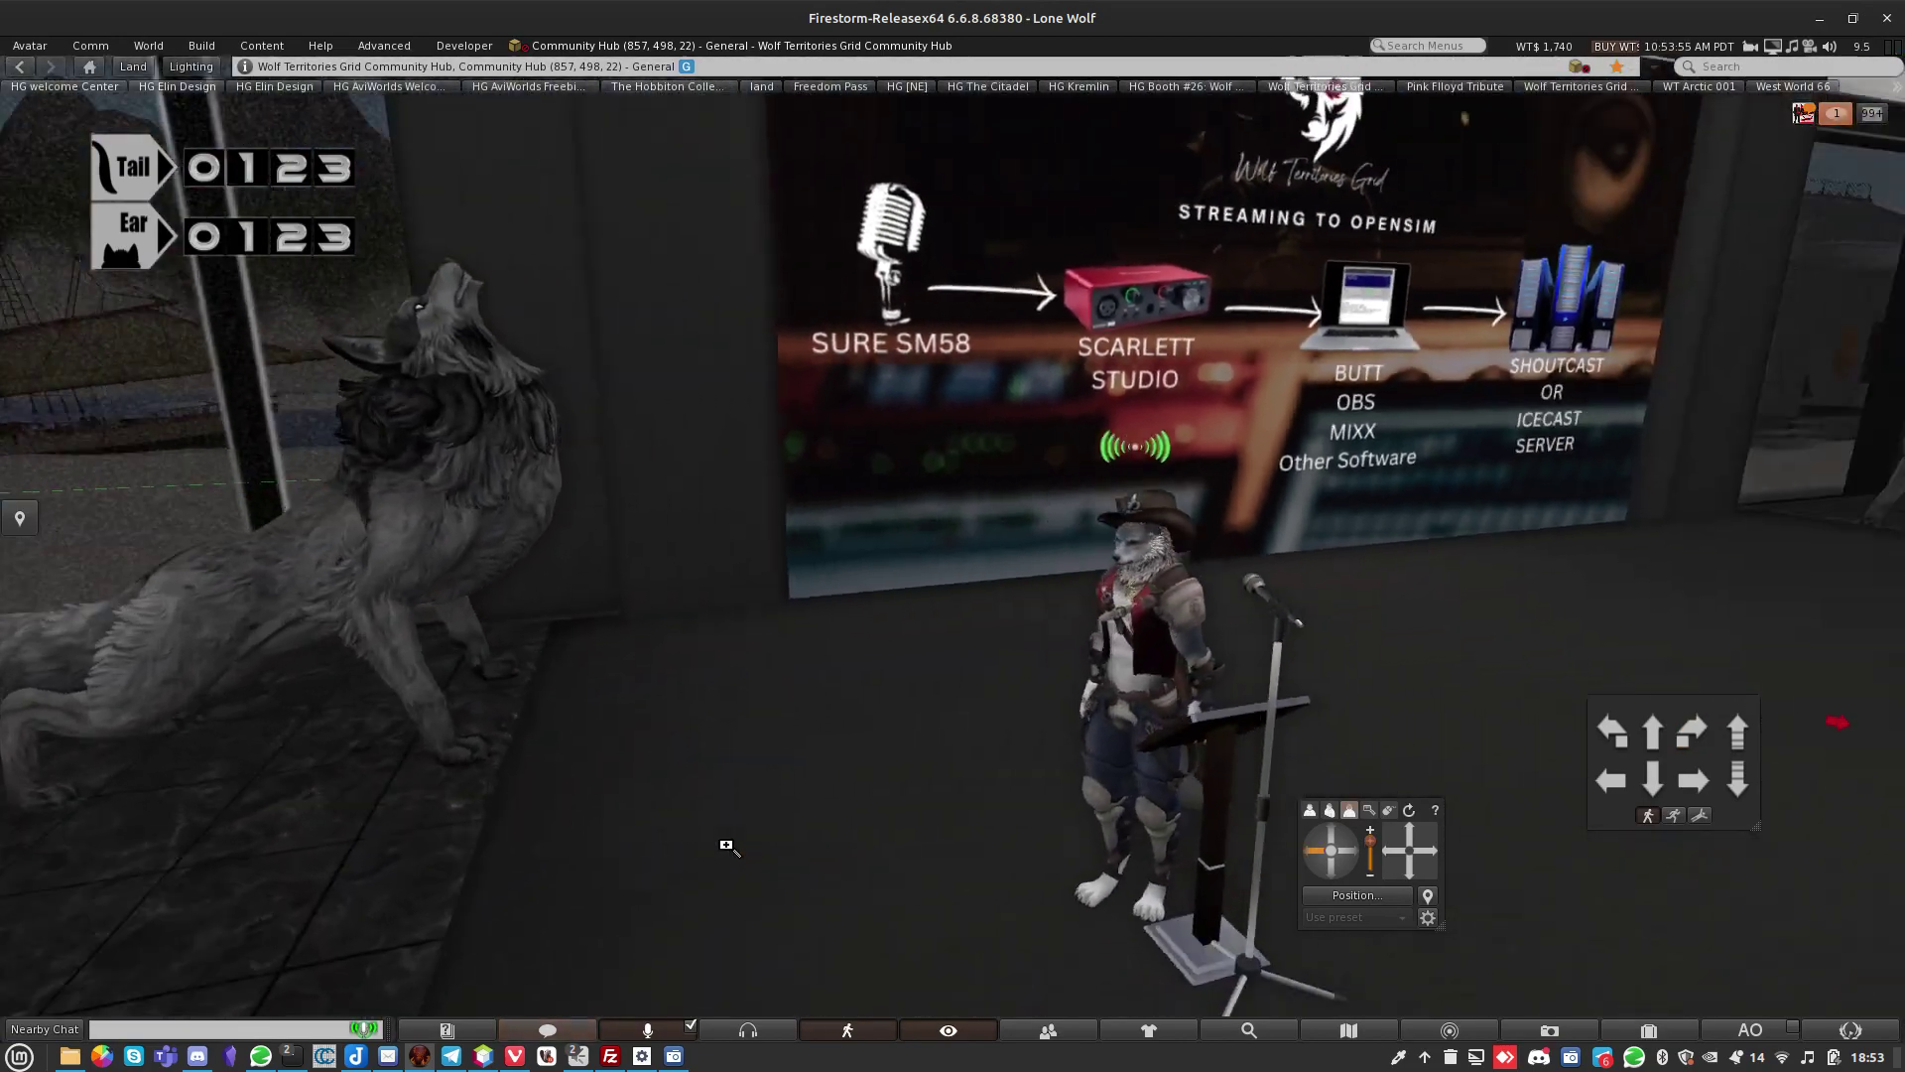
{"action": "key", "text": "Right"}
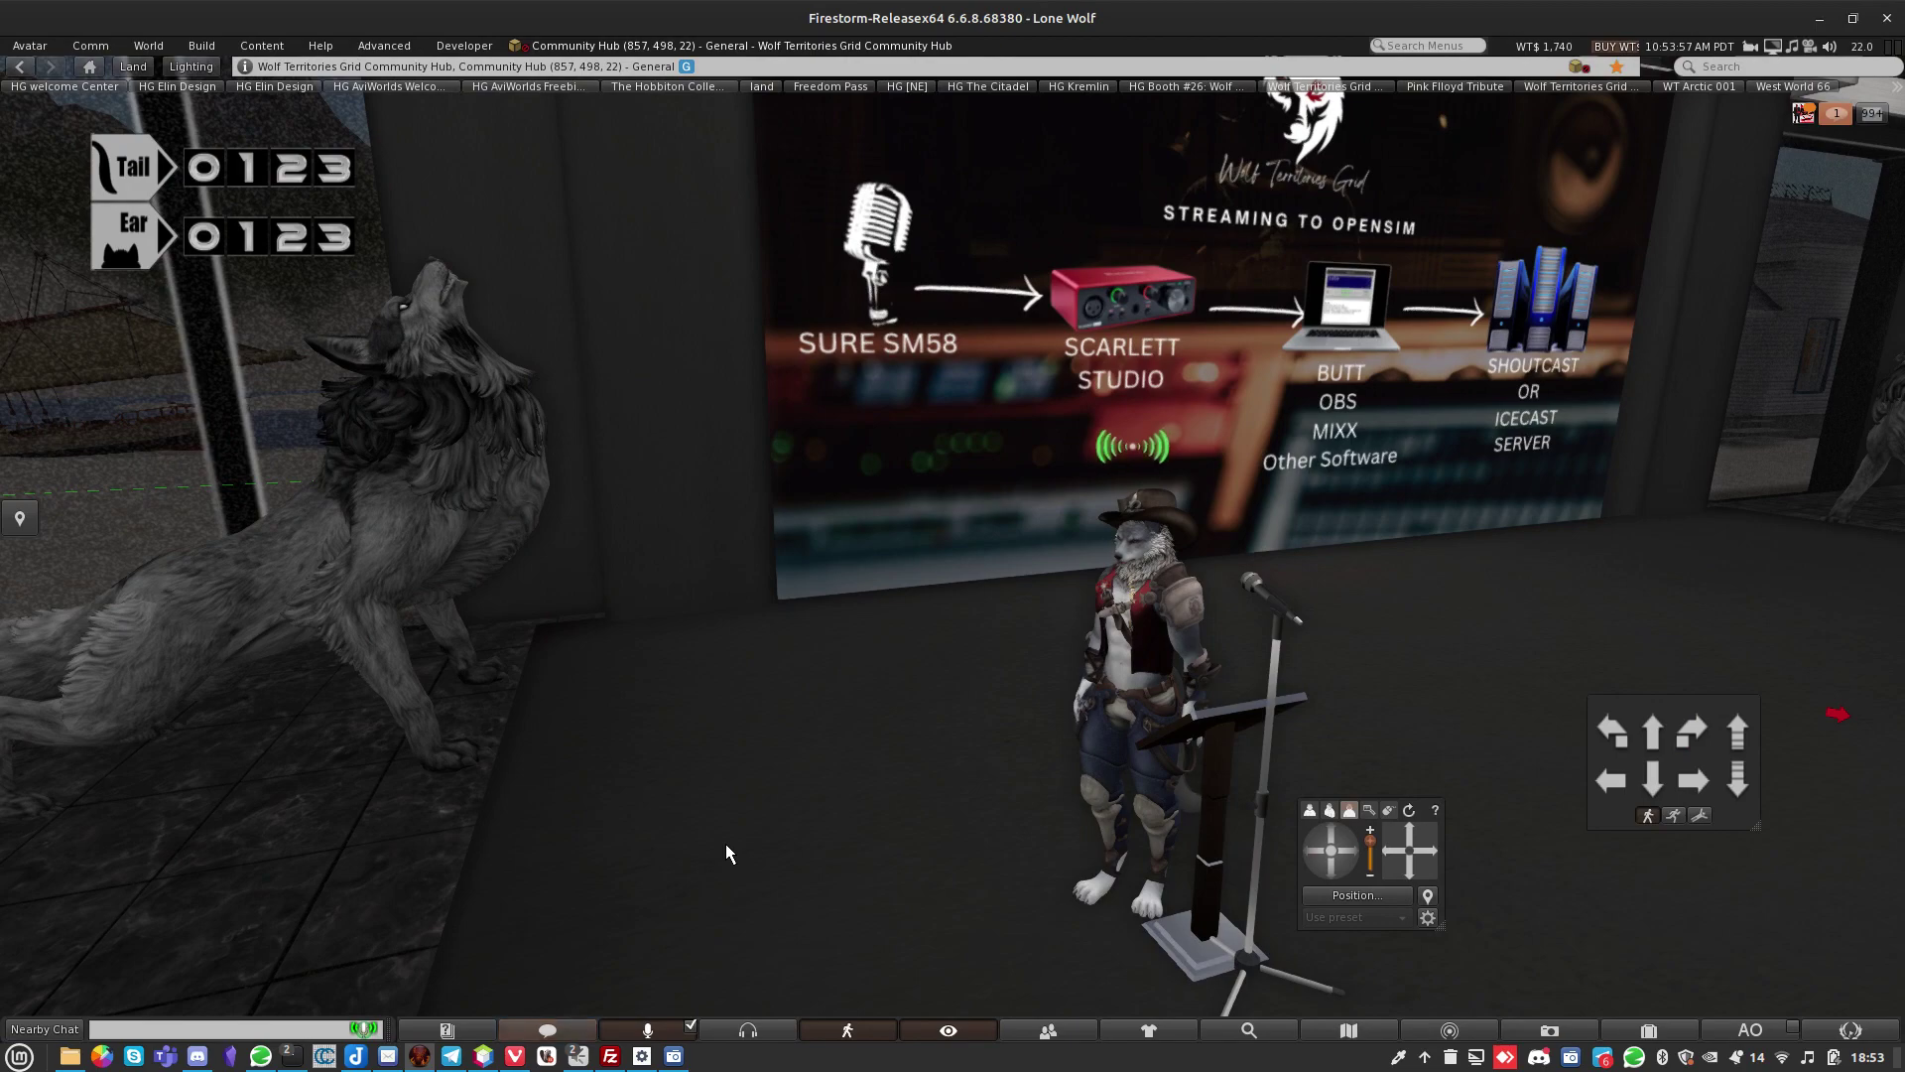
Load shop.wtgrid.net in the Vivaldi browser and review the land rental page's grid features, checkout form and payment options.
{"action": "left_click", "coordinate": [512, 1058]}
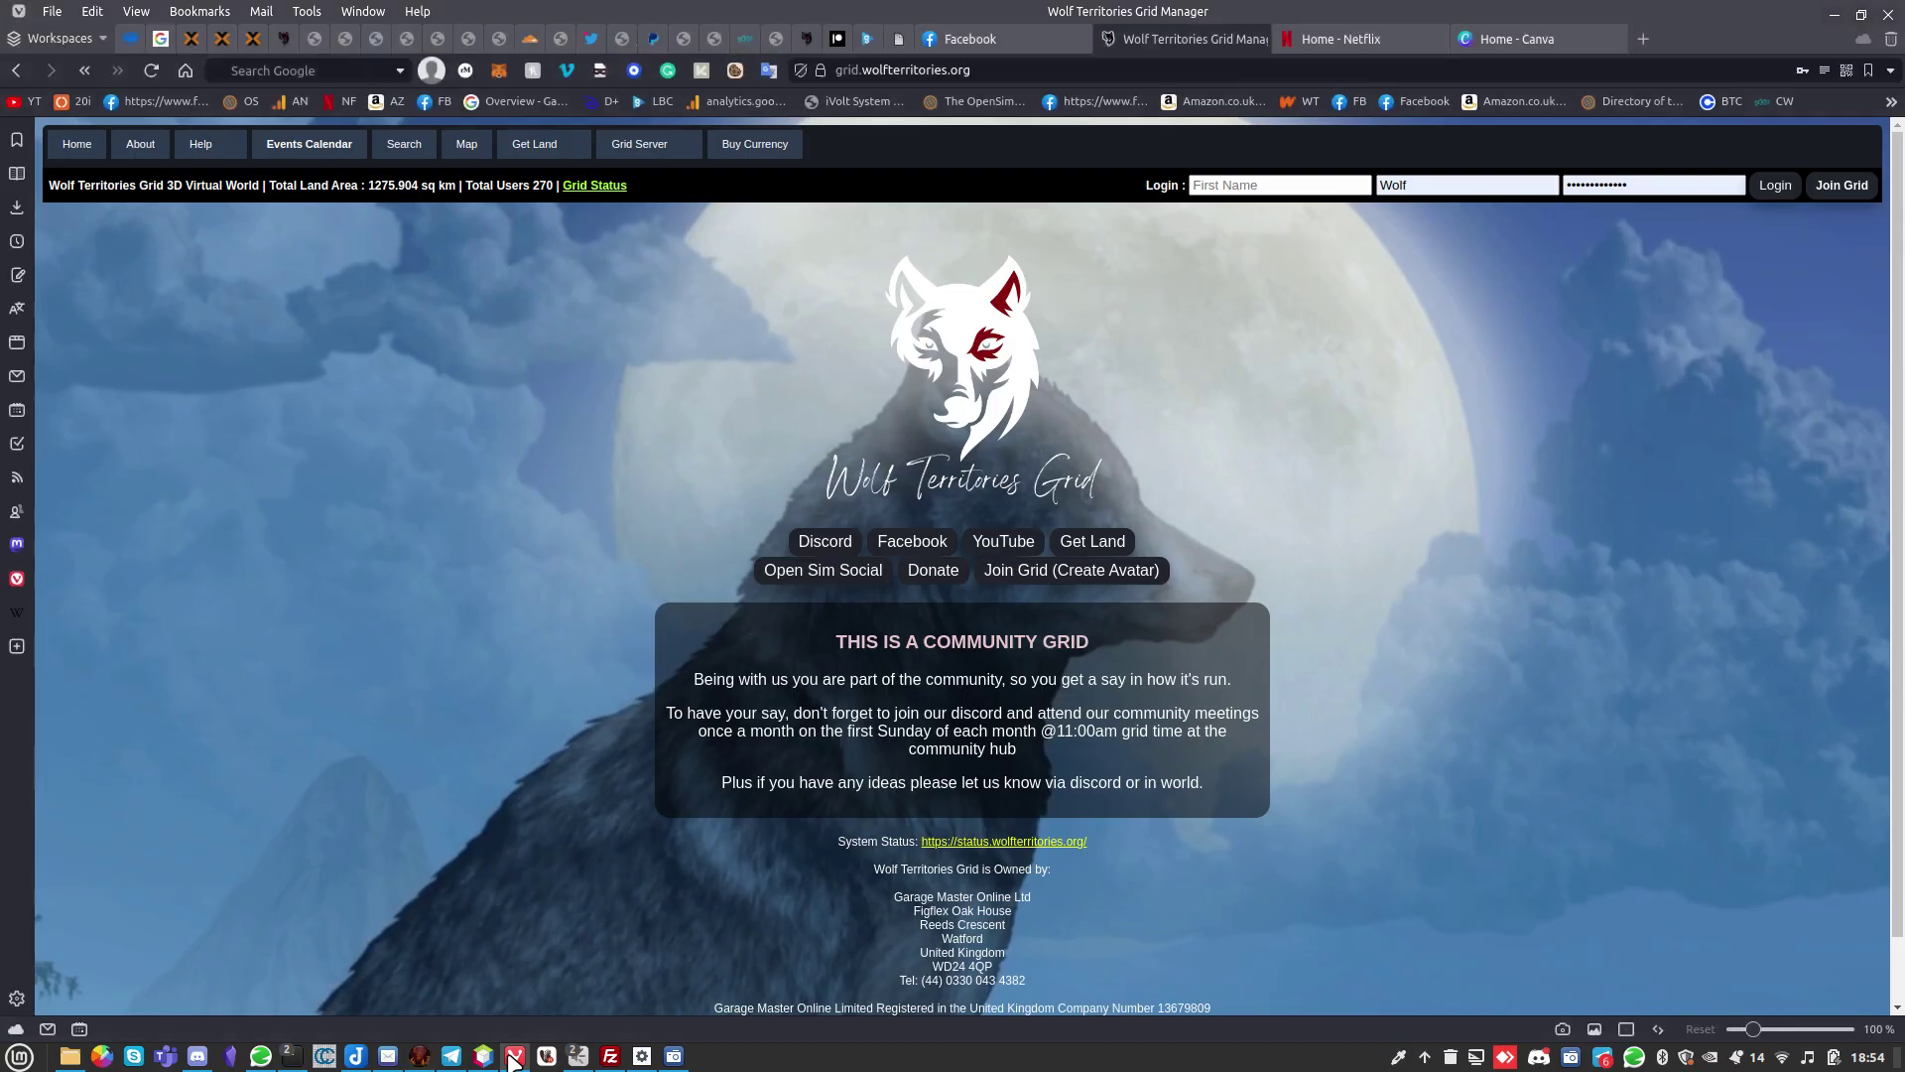
{"action": "left_click", "coordinate": [900, 75]}
{"action": "type", "text": "shop.w"}
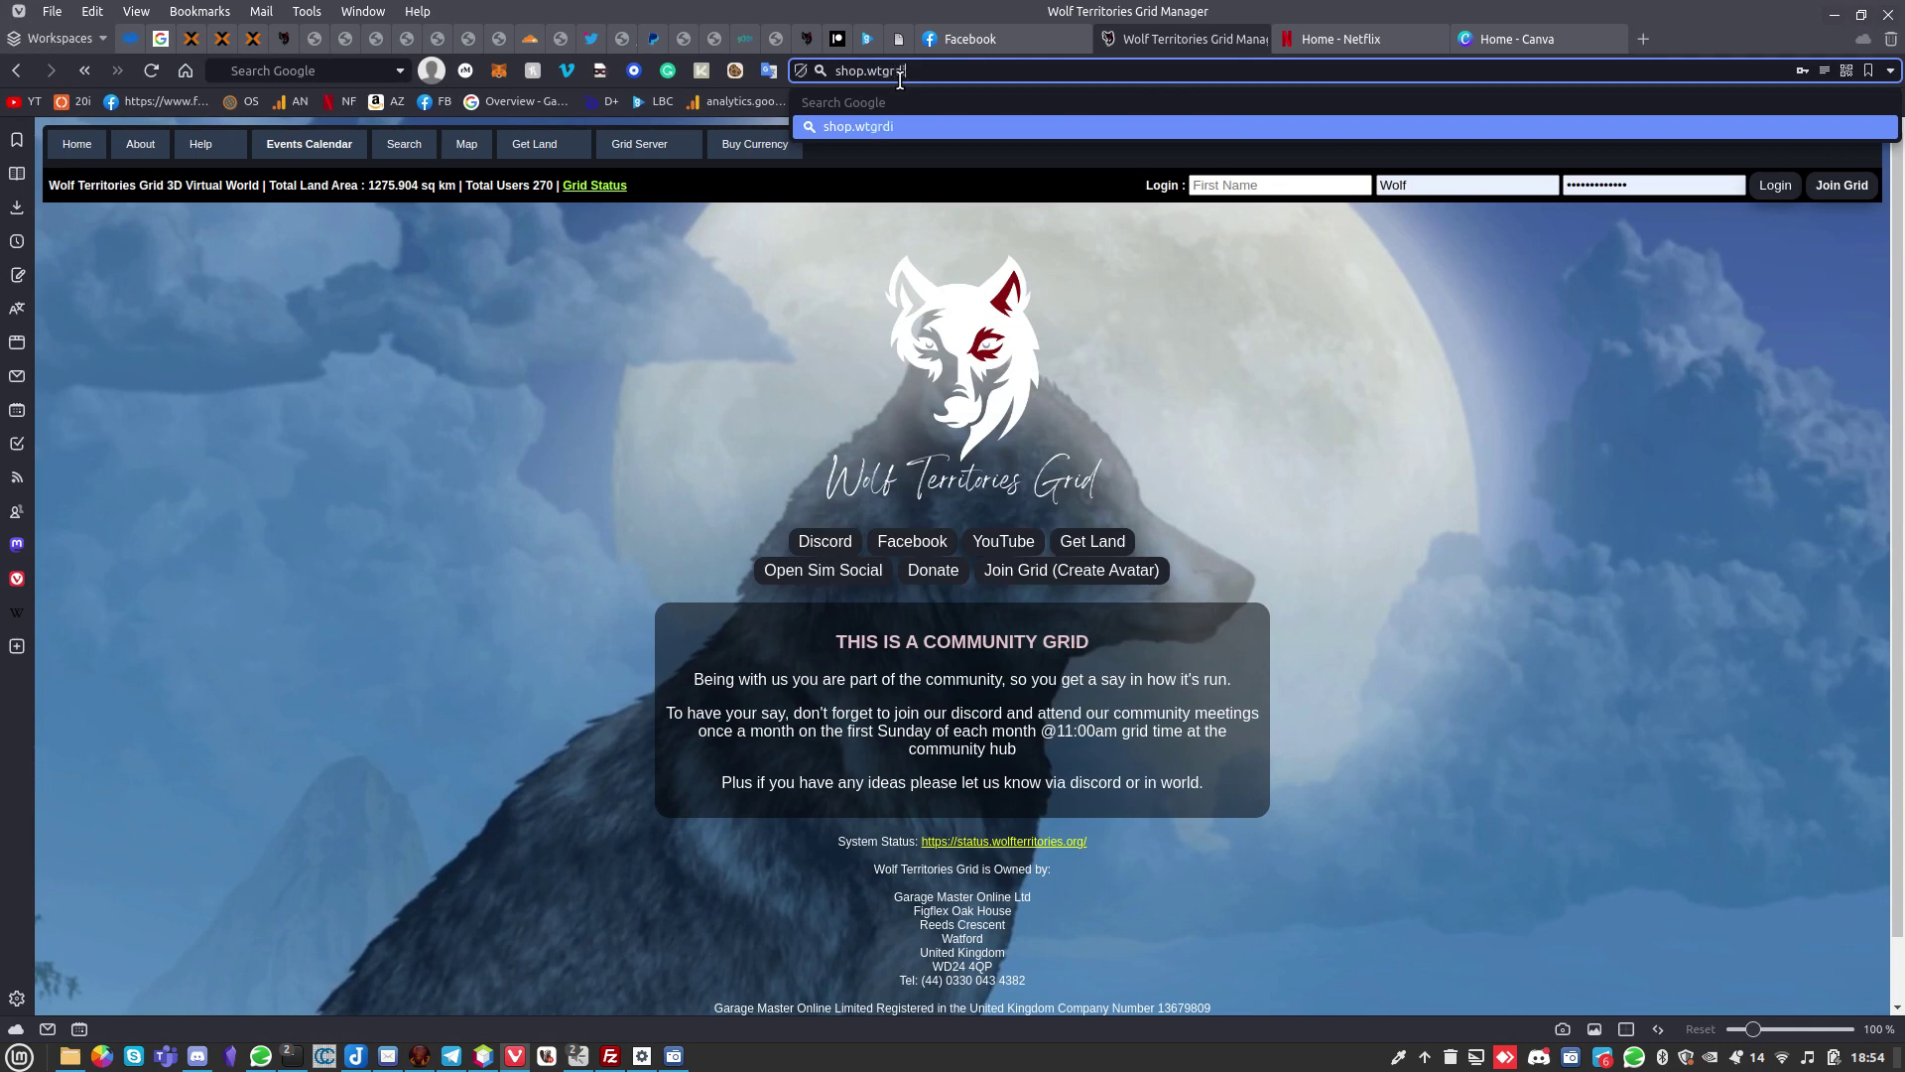
{"action": "type", "text": "tgrid.net"}
{"action": "key", "text": "Return"}
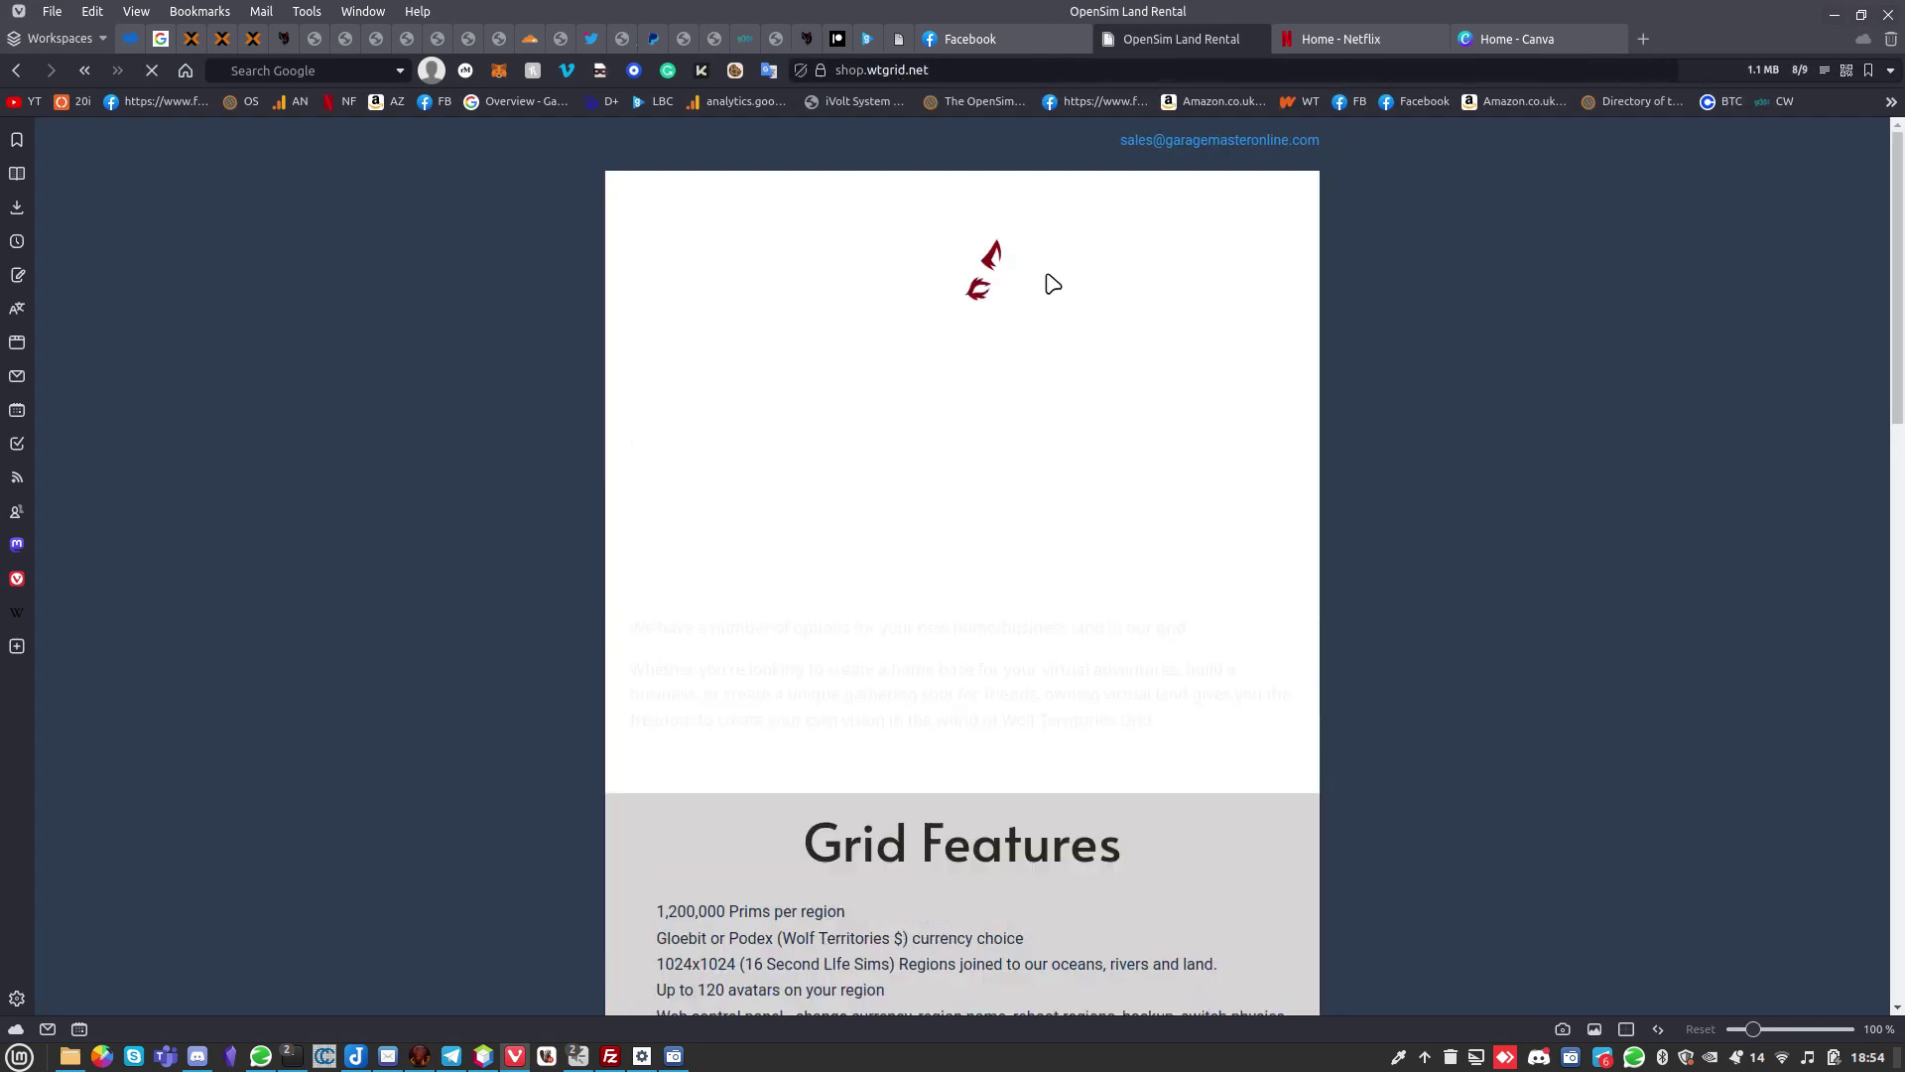
{"action": "scroll", "coordinate": [1336, 536], "scroll_direction": "down", "scroll_amount": 15}
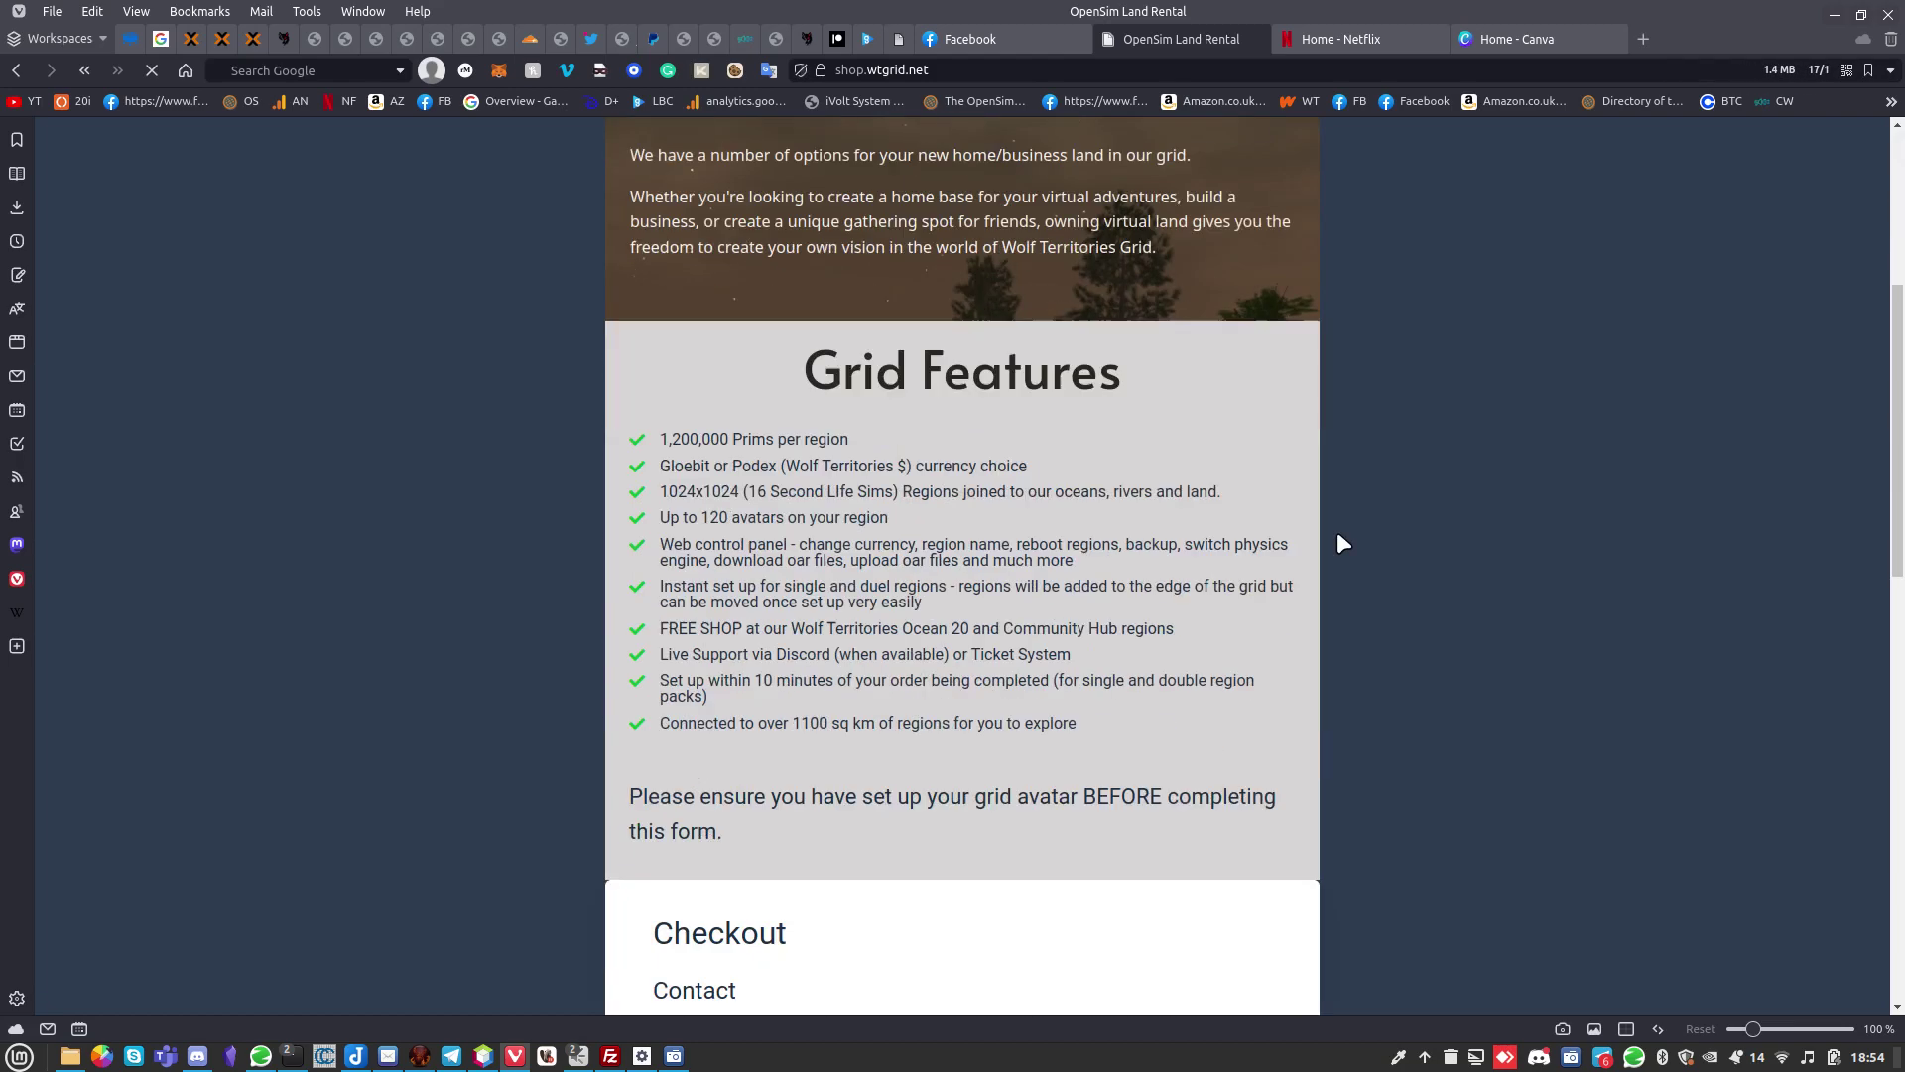
{"action": "scroll", "coordinate": [1337, 532], "scroll_direction": "down", "scroll_amount": 5}
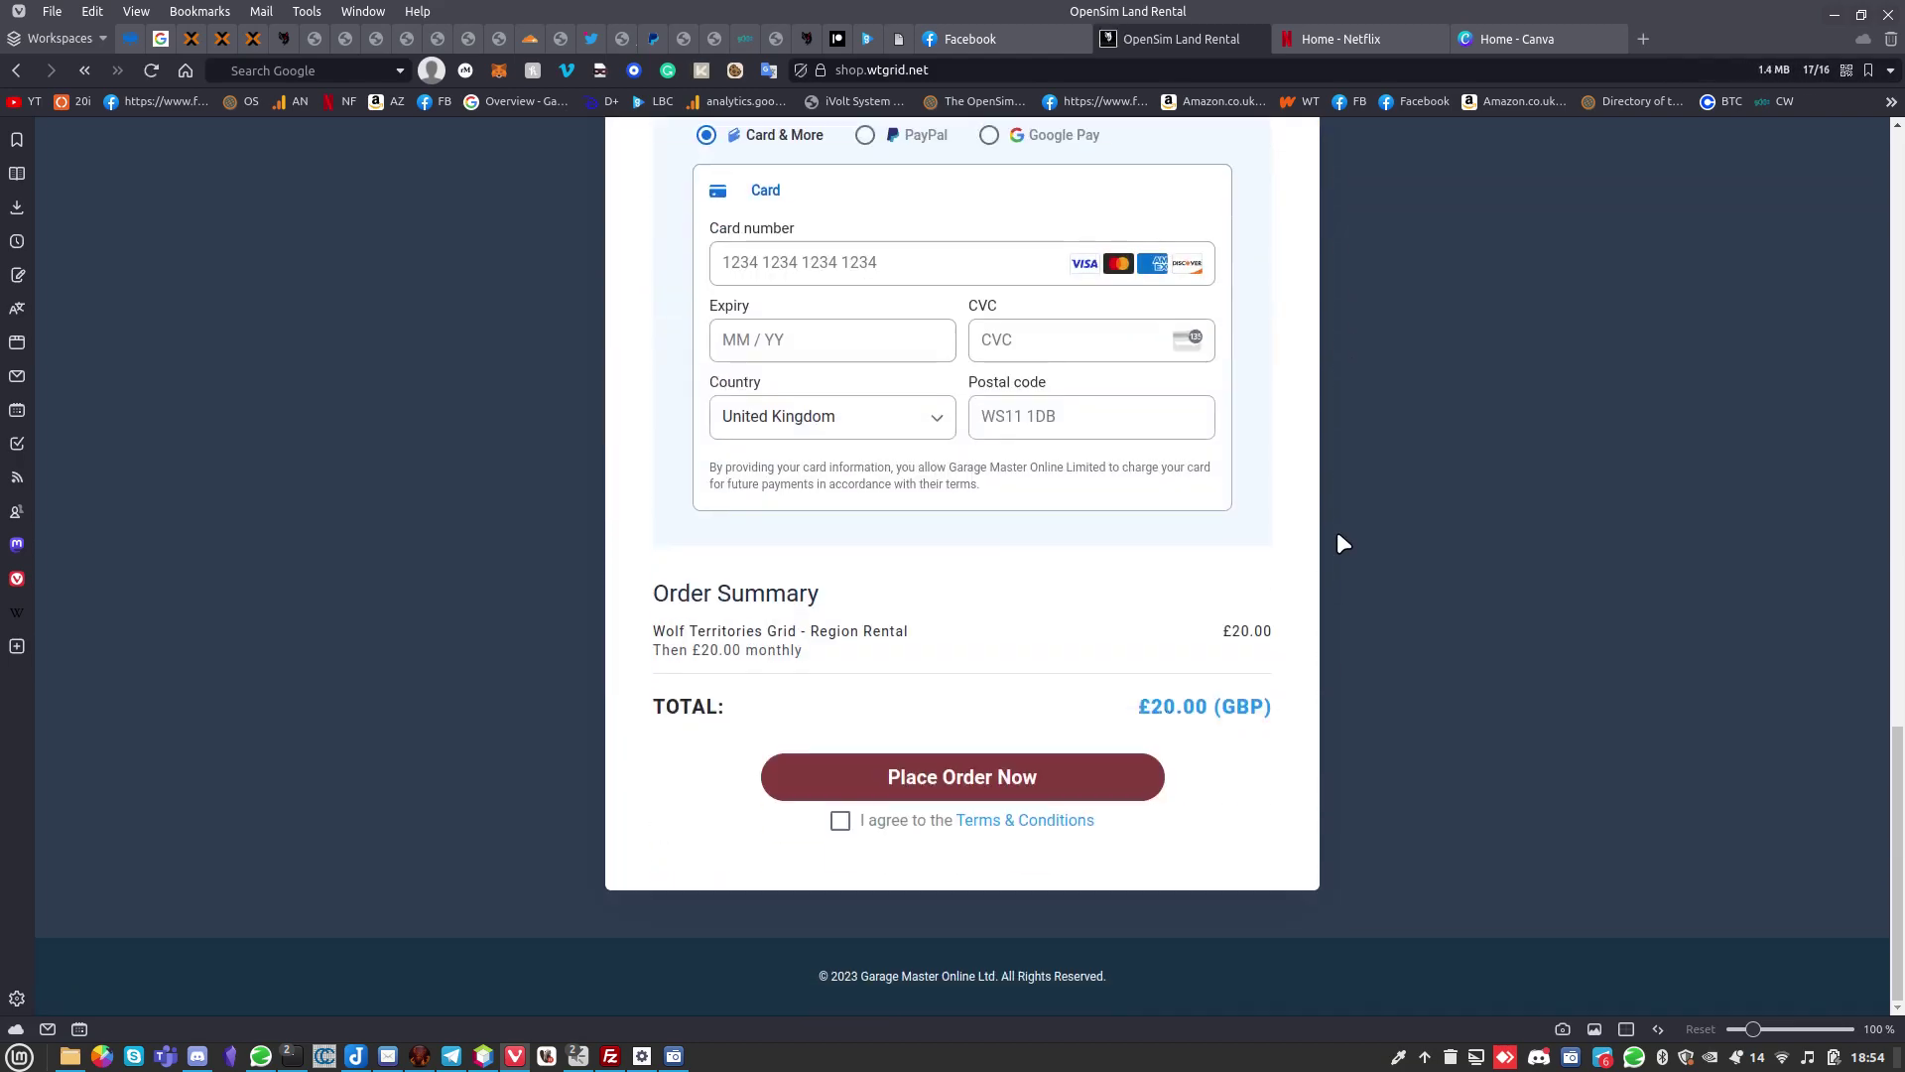
{"action": "scroll", "coordinate": [1336, 532], "scroll_direction": "up", "scroll_amount": 8}
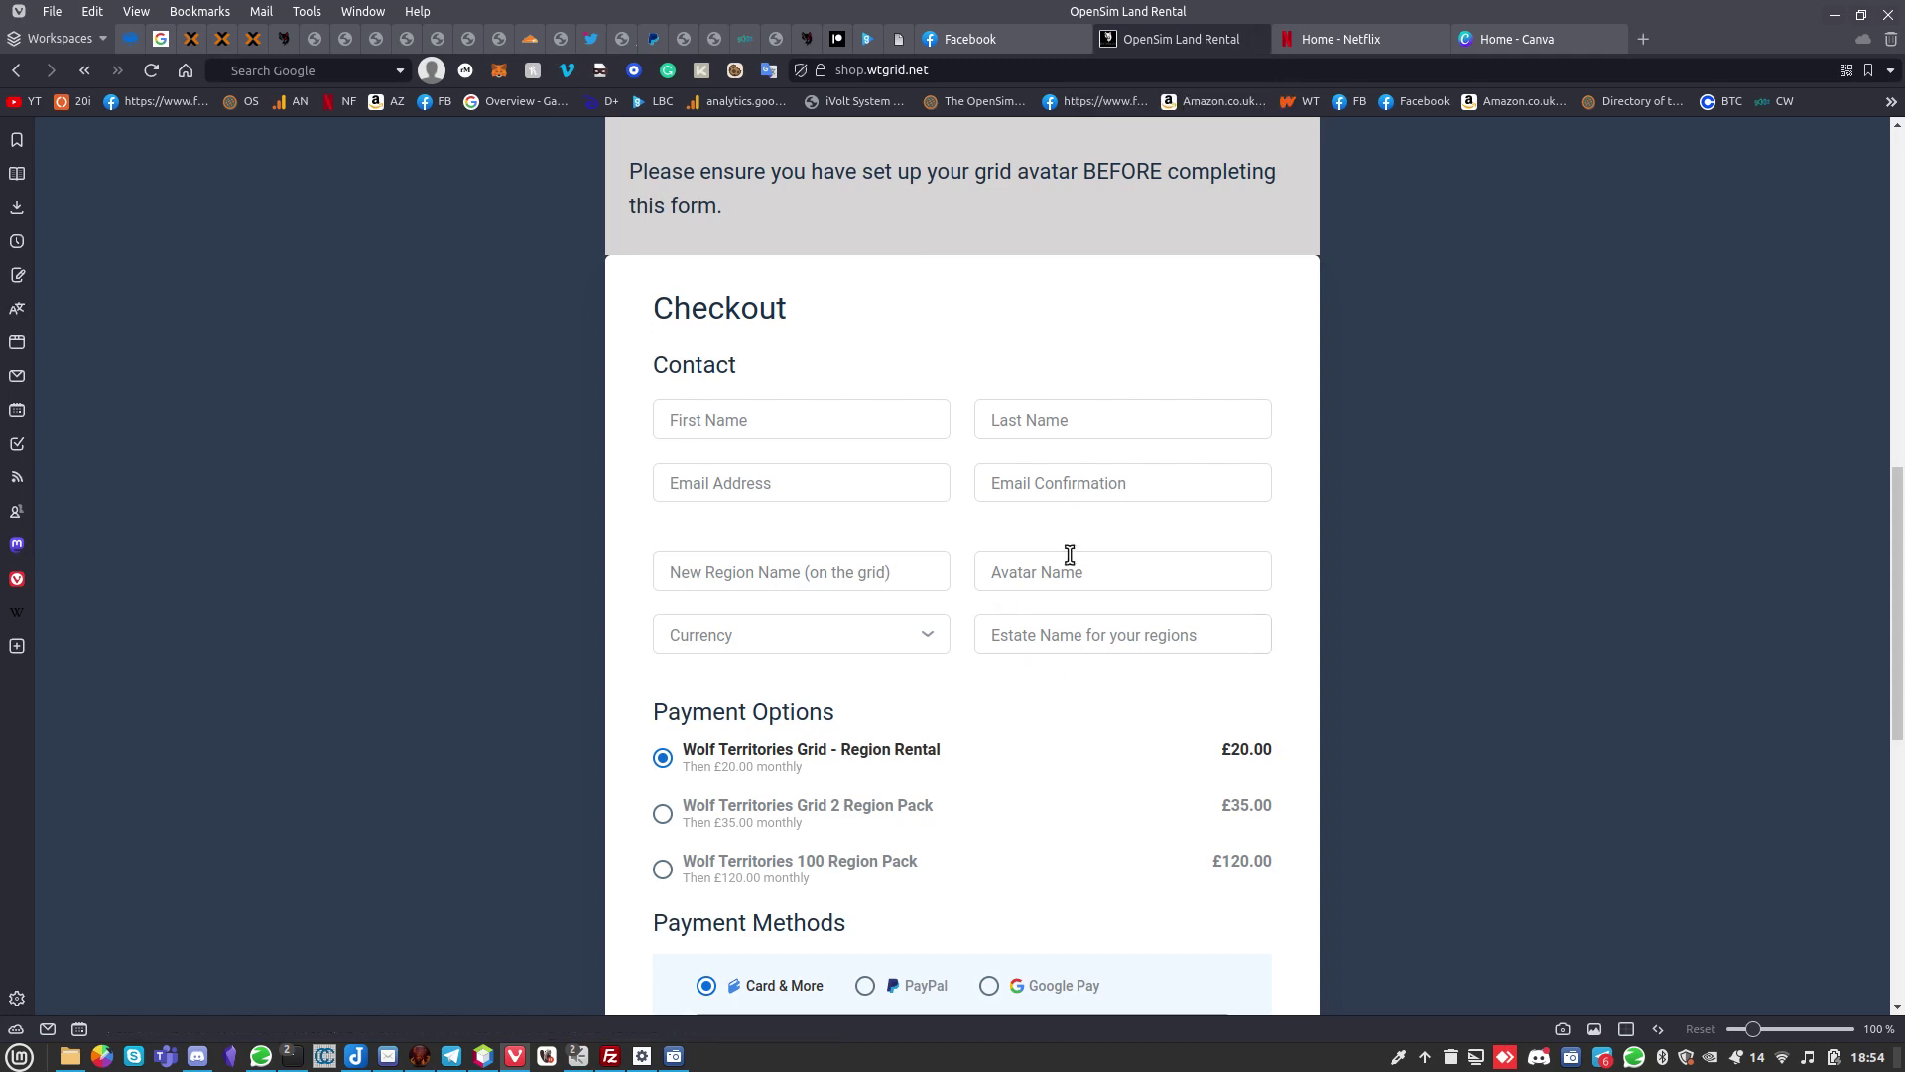
Close the OpenSim Land Rental page and switch back to Firestorm.
{"action": "left_click", "coordinate": [1257, 32]}
{"action": "left_click", "coordinate": [1256, 36]}
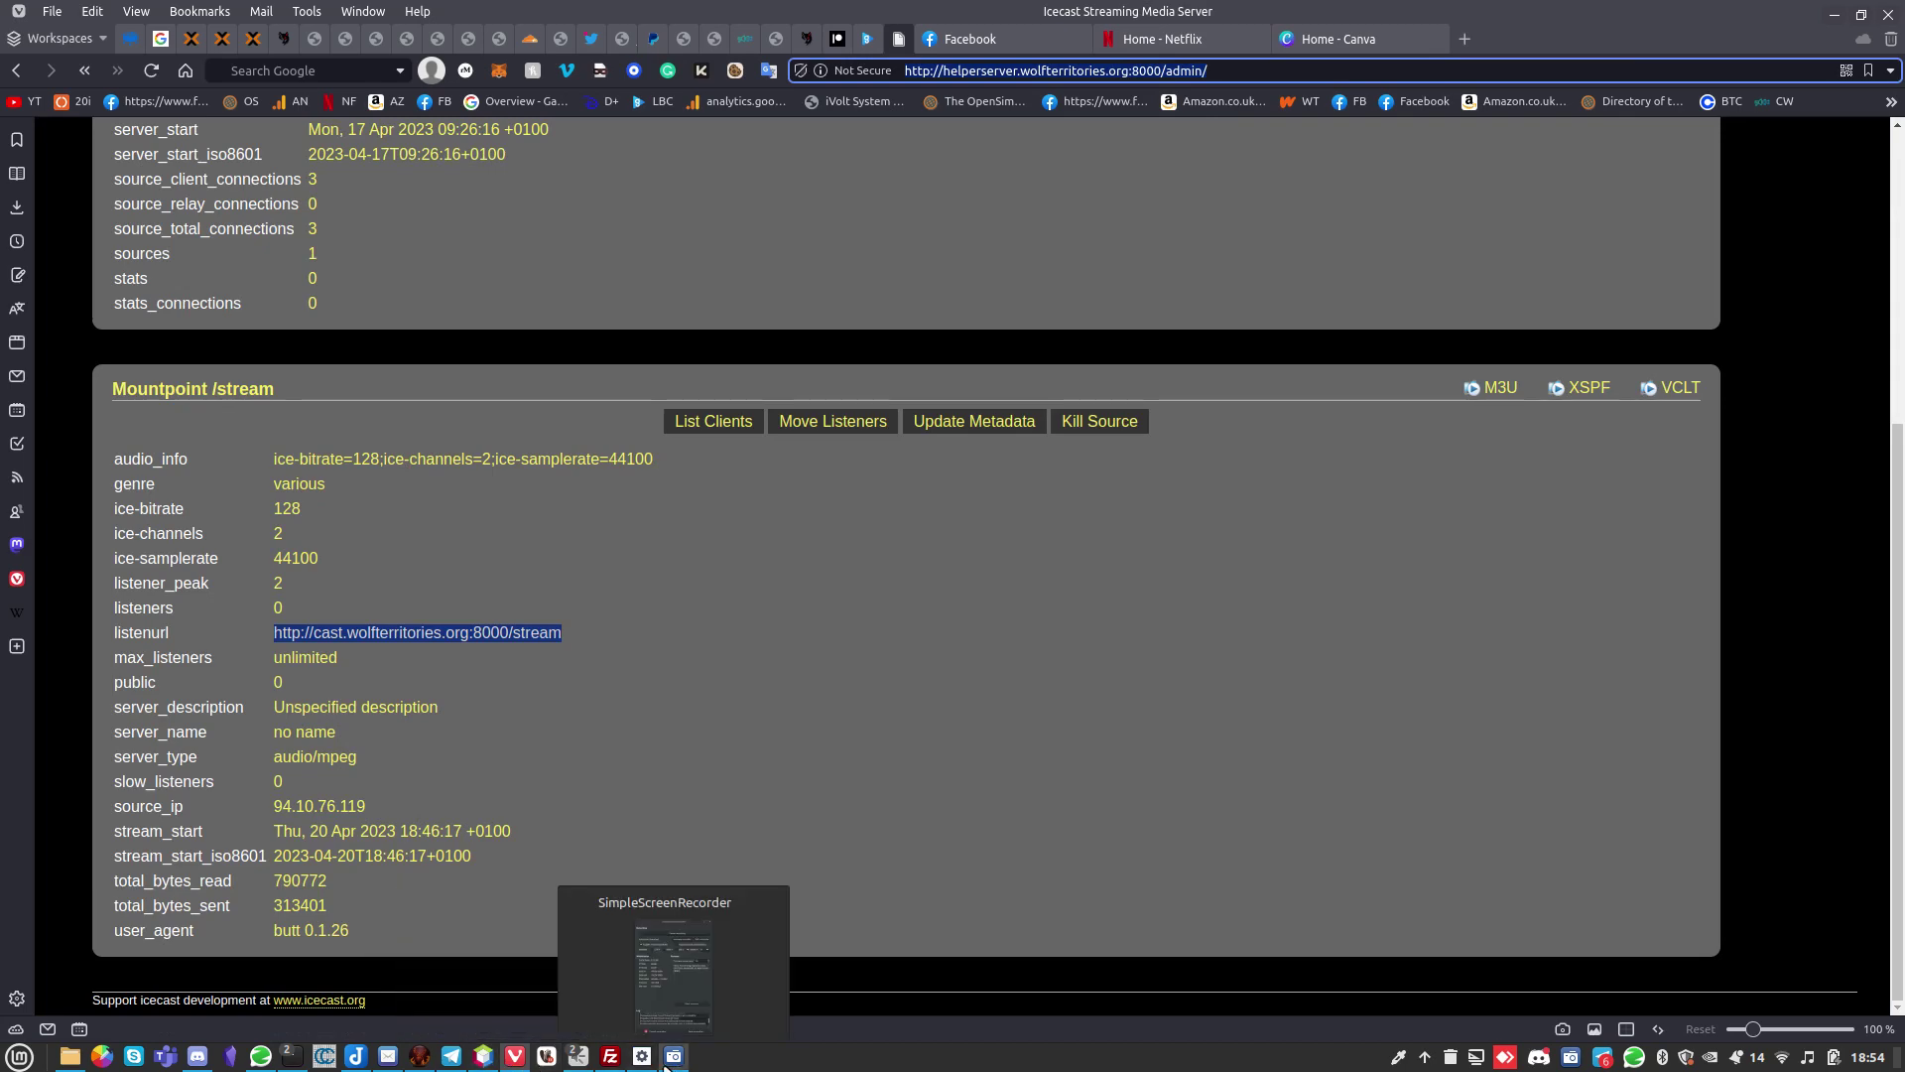
{"action": "left_click", "coordinate": [430, 1060]}
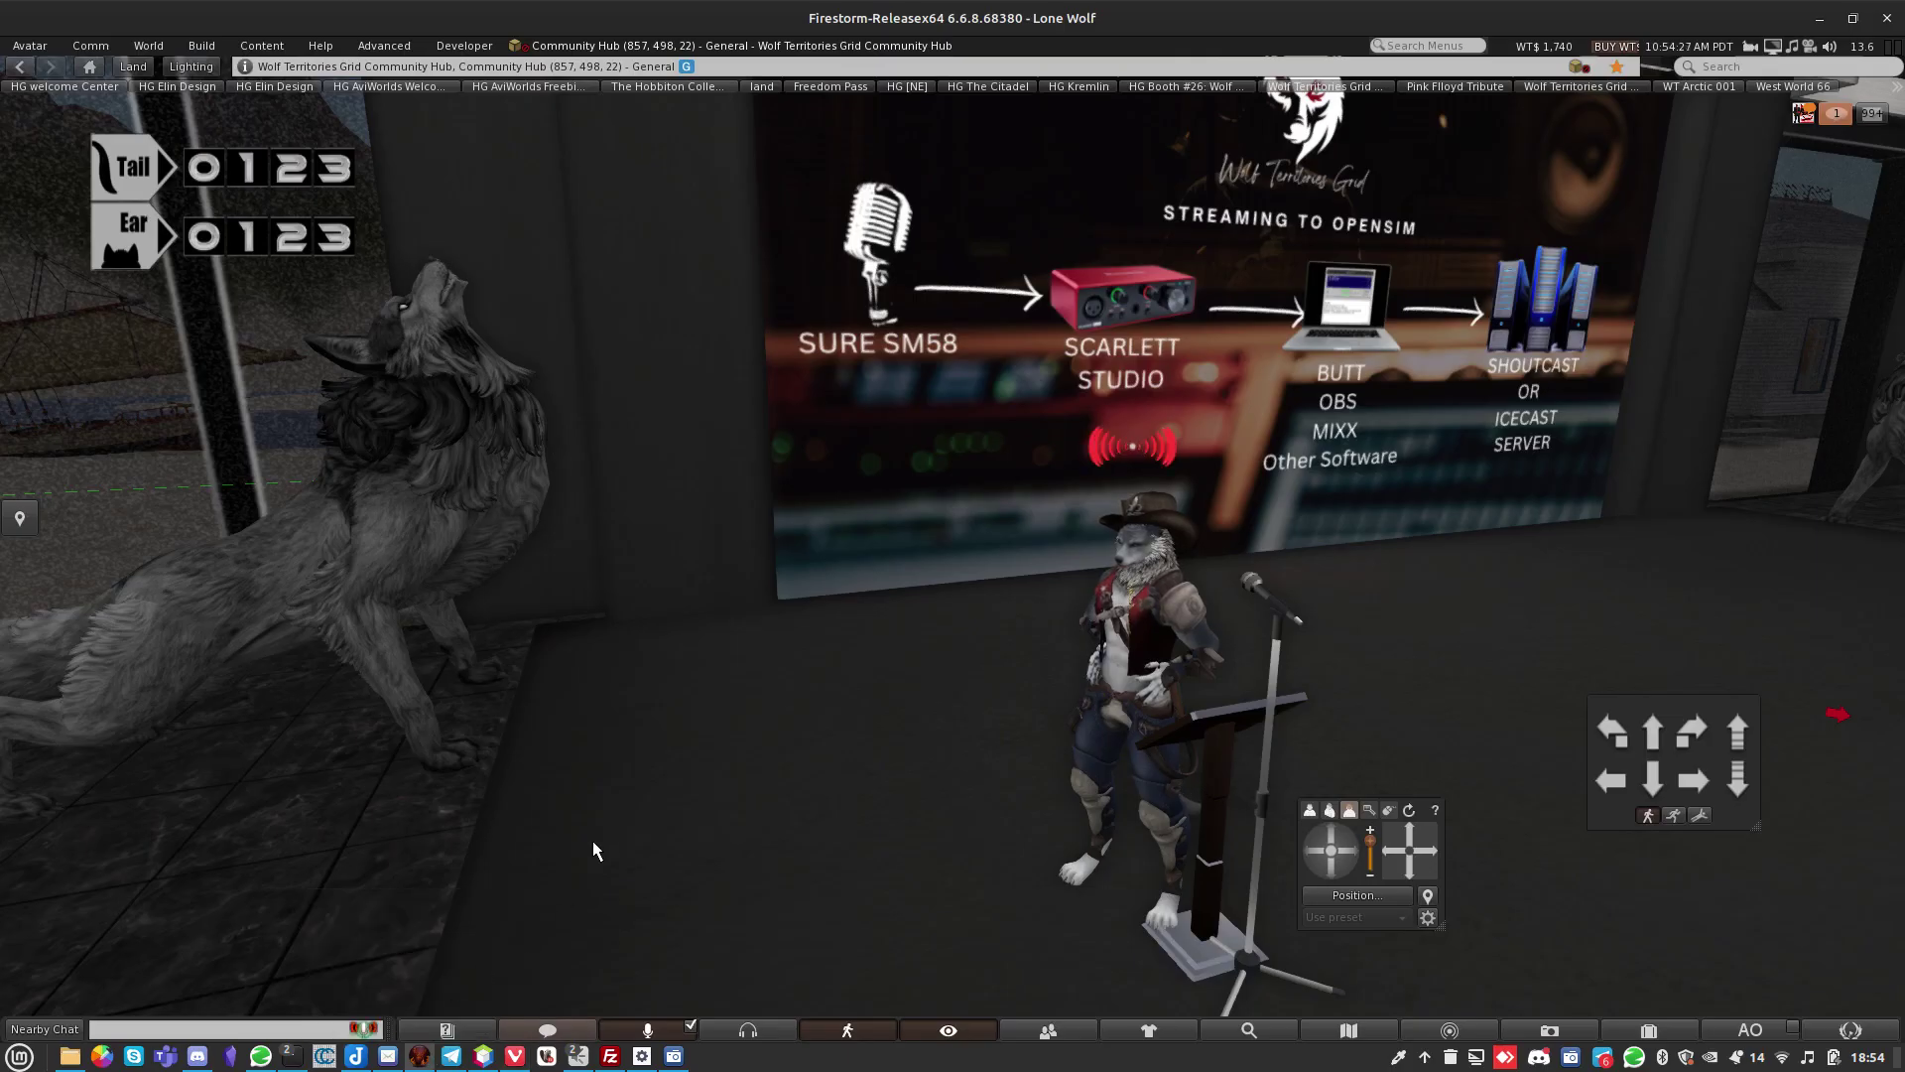